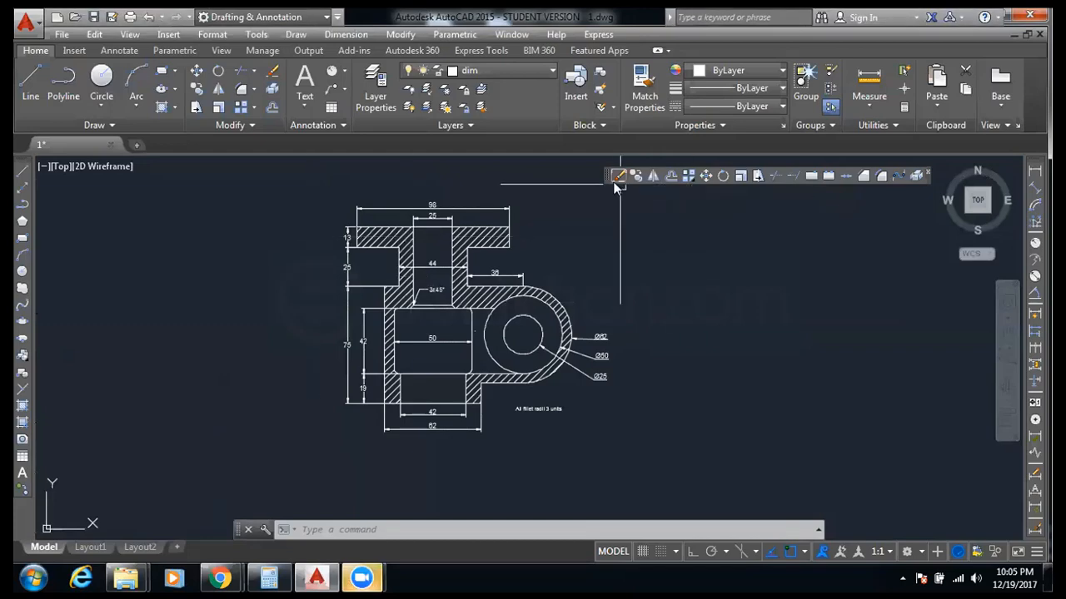
Step: Move the floating Modify toolbar up to just below the ribbon, clear of the drawing area
{"action": "left_click_drag", "start_coordinate": [612, 148], "coordinate": [613, 149]}
Step: Examine the dimensioned section view, especially the rounded inner chamber and the concentric circles beside it
{"action": "middle_click_drag", "start_coordinate": [567, 233], "coordinate": [516, 227]}
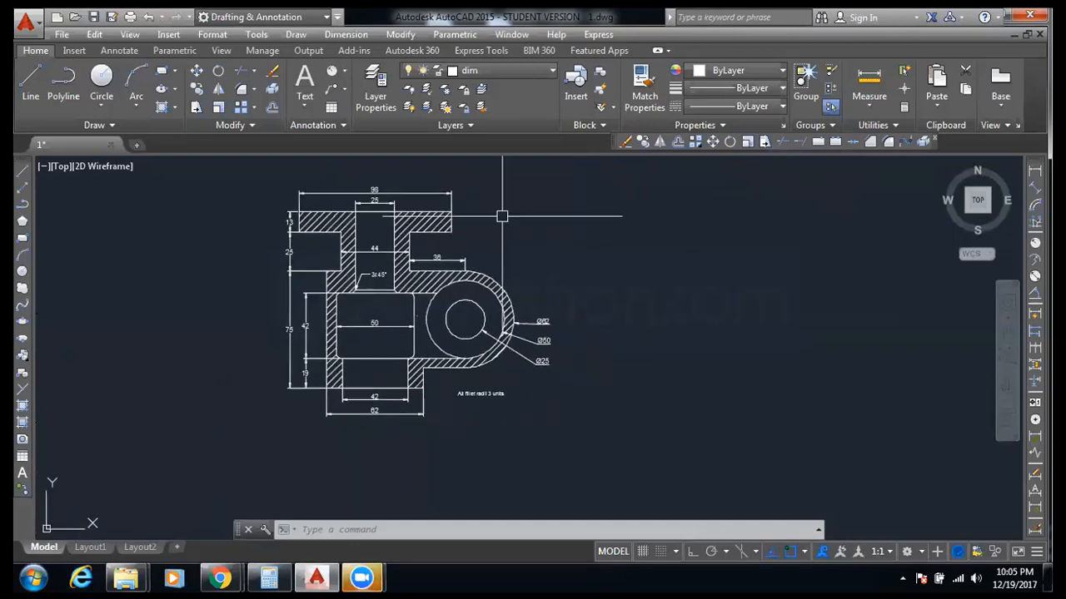
{"action": "scroll", "coordinate": [499, 214], "scroll_direction": "up", "scroll_amount": 5}
{"action": "scroll", "coordinate": [437, 220], "scroll_direction": "down", "scroll_amount": 5}
{"action": "middle_click_drag", "start_coordinate": [442, 253], "coordinate": [374, 207]}
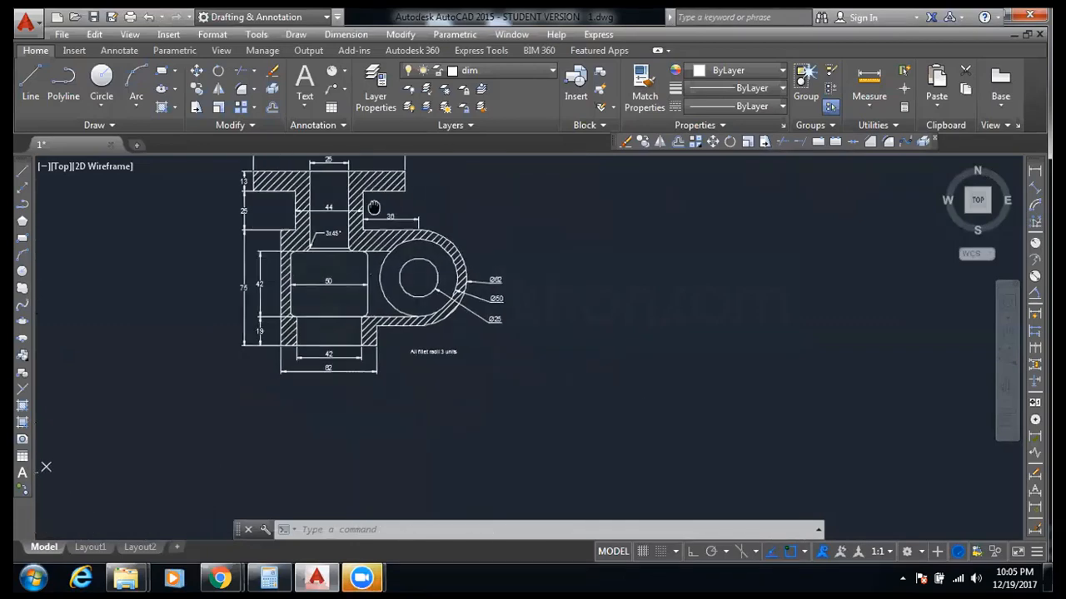
{"action": "scroll", "coordinate": [438, 244], "scroll_direction": "up", "scroll_amount": 4}
{"action": "scroll", "coordinate": [442, 280], "scroll_direction": "down", "scroll_amount": 3}
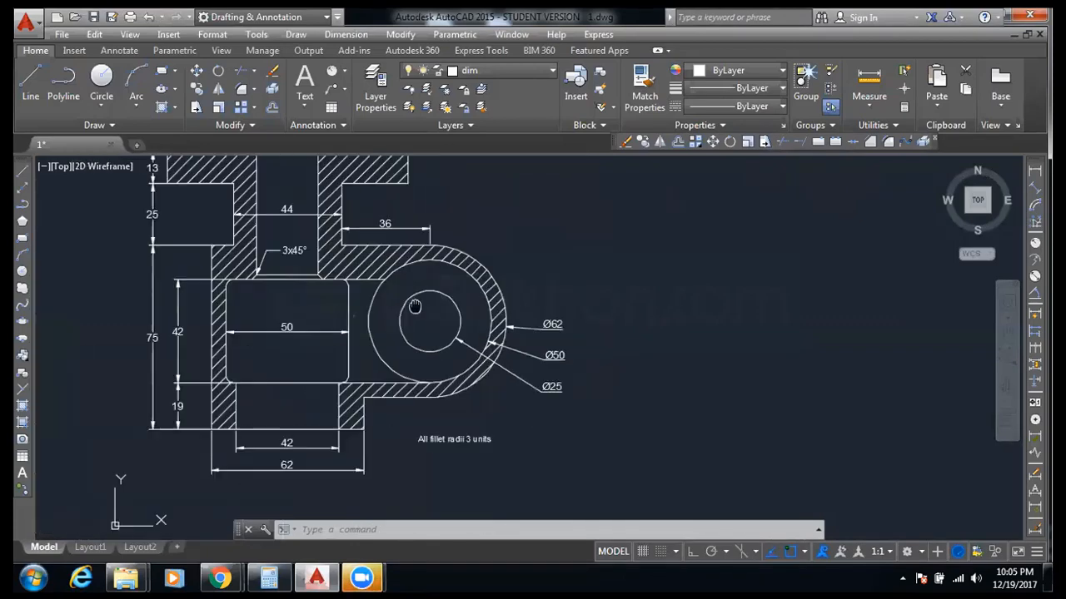
{"action": "middle_click_drag", "start_coordinate": [374, 307], "coordinate": [465, 298]}
{"action": "scroll", "coordinate": [358, 288], "scroll_direction": "up", "scroll_amount": 2}
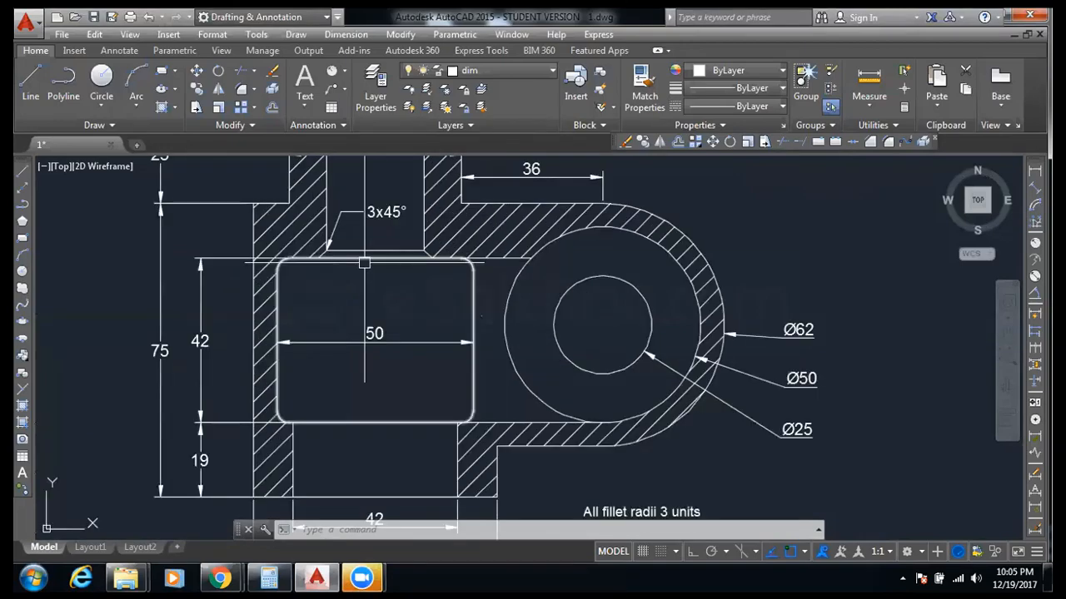
{"action": "scroll", "coordinate": [364, 263], "scroll_direction": "down", "scroll_amount": 2}
{"action": "scroll", "coordinate": [383, 332], "scroll_direction": "down", "scroll_amount": 2}
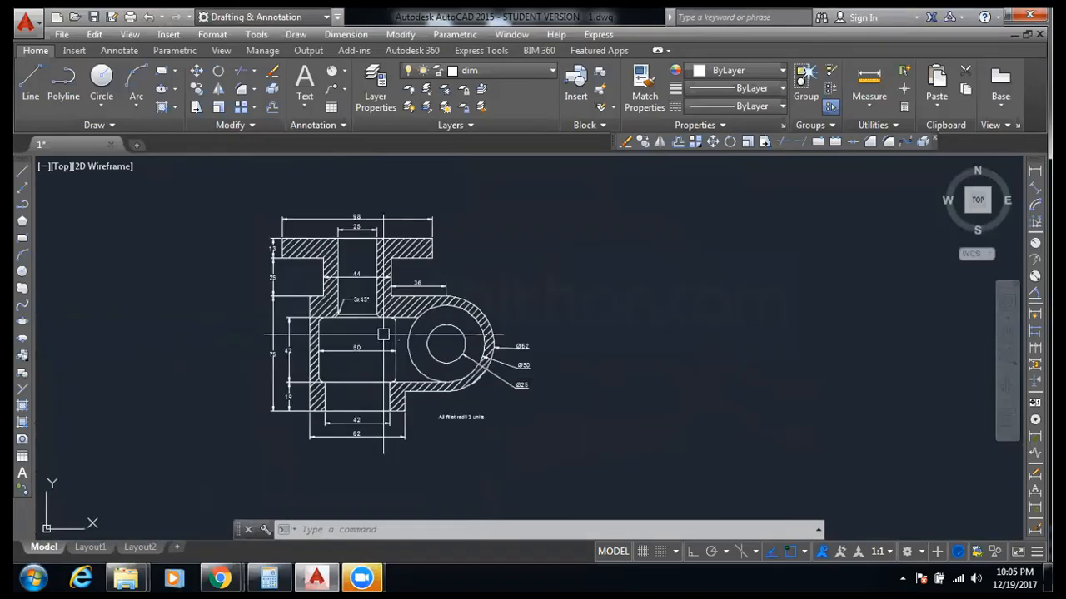
Step: Examine the hatched upper flange and neck of the section view together with their dimensions
{"action": "middle_click_drag", "start_coordinate": [383, 333], "coordinate": [355, 316]}
{"action": "scroll", "coordinate": [333, 227], "scroll_direction": "up", "scroll_amount": 2}
{"action": "mouse_move", "coordinate": [336, 235]}
{"action": "middle_mouse_down"}
{"action": "mouse_move", "coordinate": [343, 315]}
{"action": "mouse_move", "coordinate": [376, 327]}
{"action": "mouse_move", "coordinate": [338, 229]}
{"action": "middle_mouse_up"}
{"action": "scroll", "coordinate": [355, 310], "scroll_direction": "up", "scroll_amount": 4}
{"action": "scroll", "coordinate": [360, 317], "scroll_direction": "down", "scroll_amount": 4}
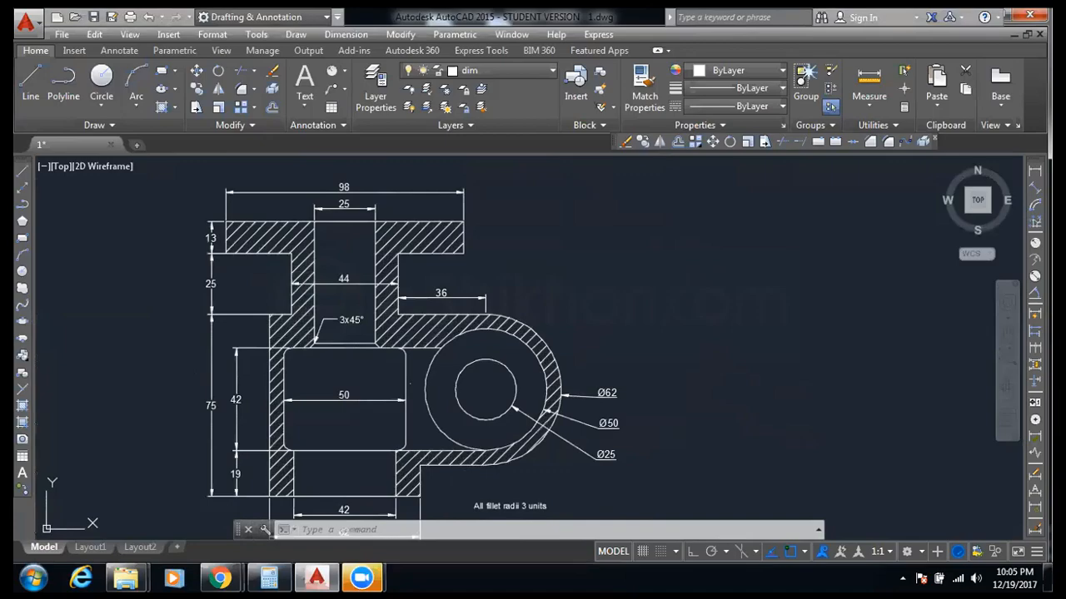
{"action": "scroll", "coordinate": [559, 238], "scroll_direction": "down", "scroll_amount": 2}
{"action": "middle_click_drag", "start_coordinate": [558, 238], "coordinate": [415, 235]}
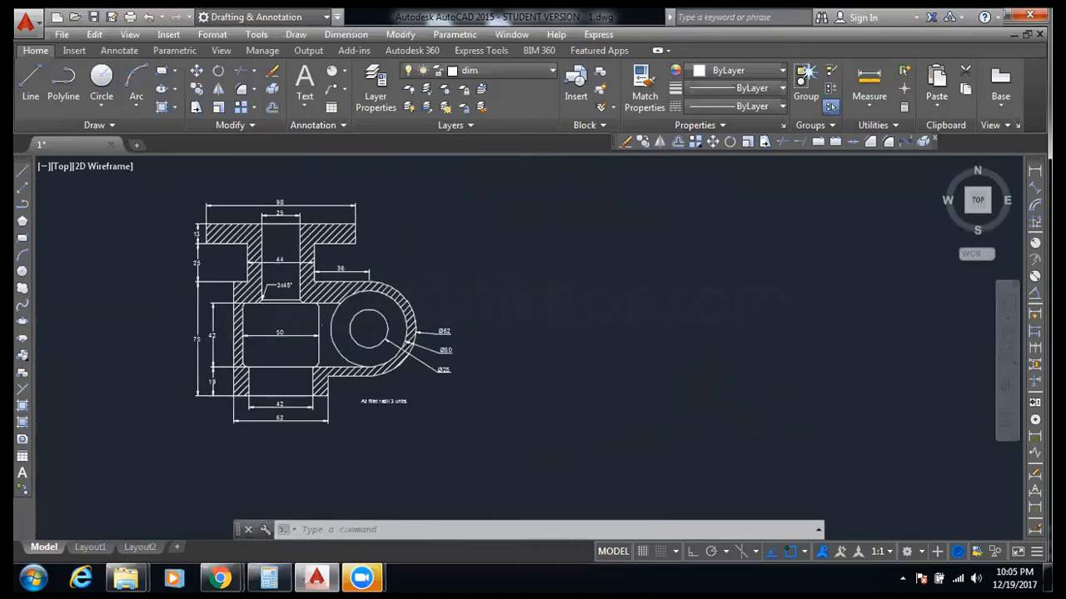
{"action": "scroll", "coordinate": [312, 229], "scroll_direction": "up", "scroll_amount": 4}
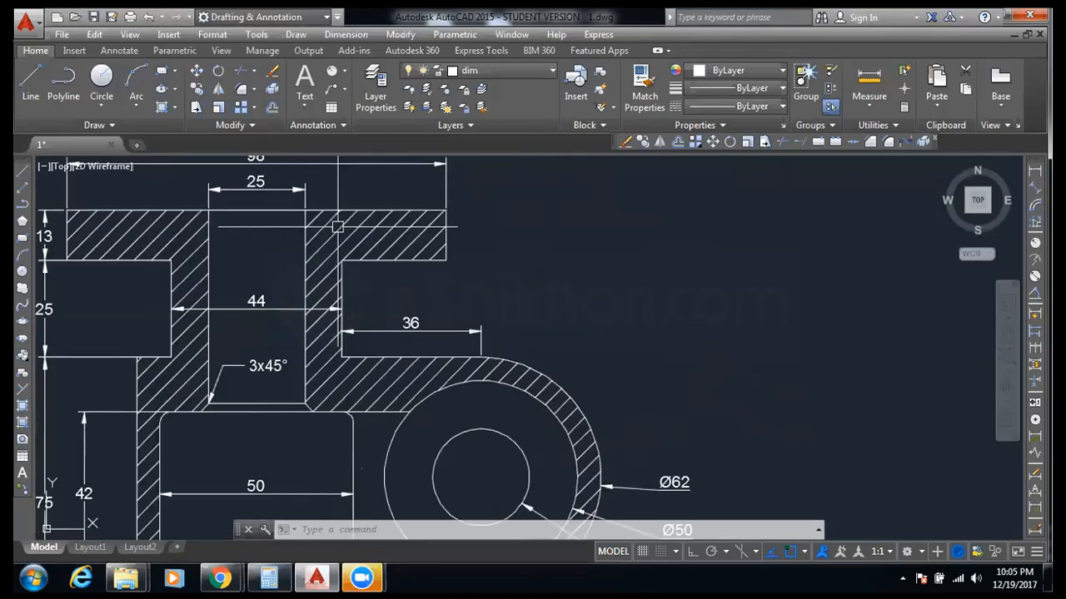
{"action": "scroll", "coordinate": [380, 252], "scroll_direction": "down", "scroll_amount": 2}
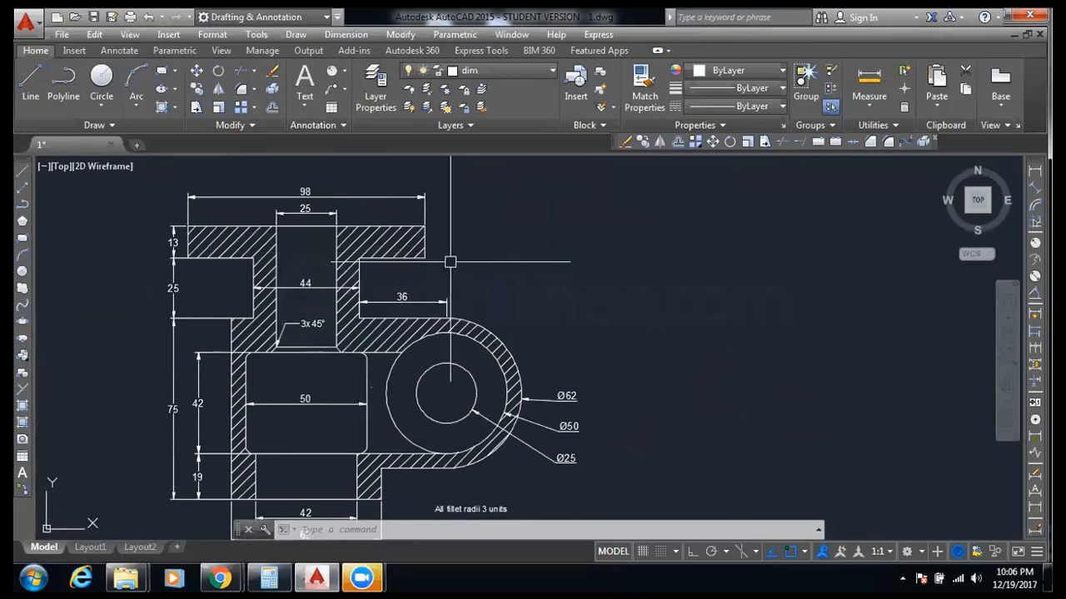
{"action": "scroll", "coordinate": [478, 242], "scroll_direction": "down", "scroll_amount": 2}
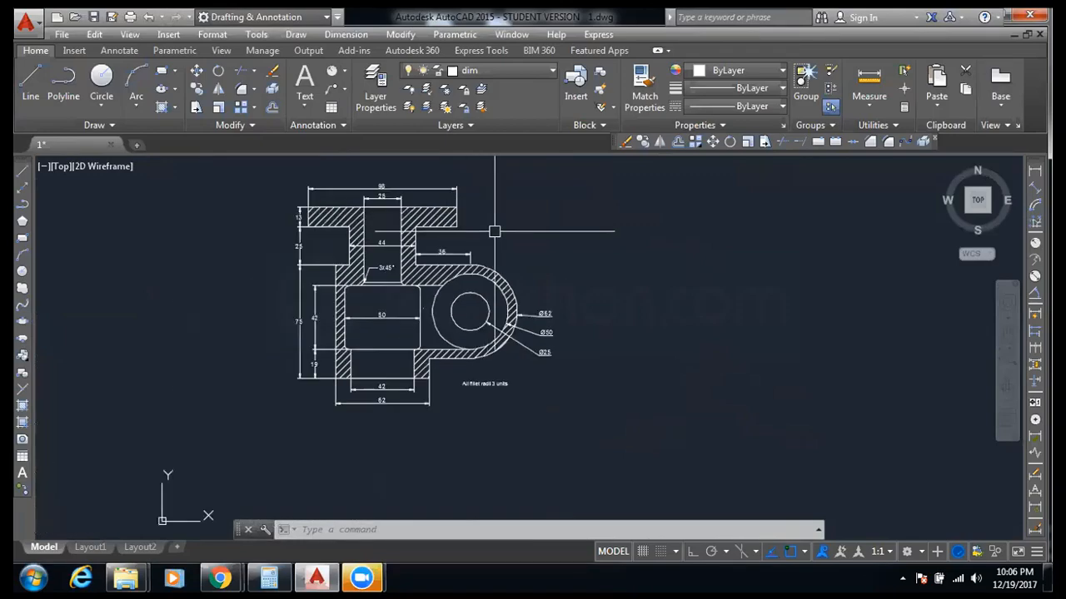
{"action": "scroll", "coordinate": [492, 233], "scroll_direction": "up", "scroll_amount": 1}
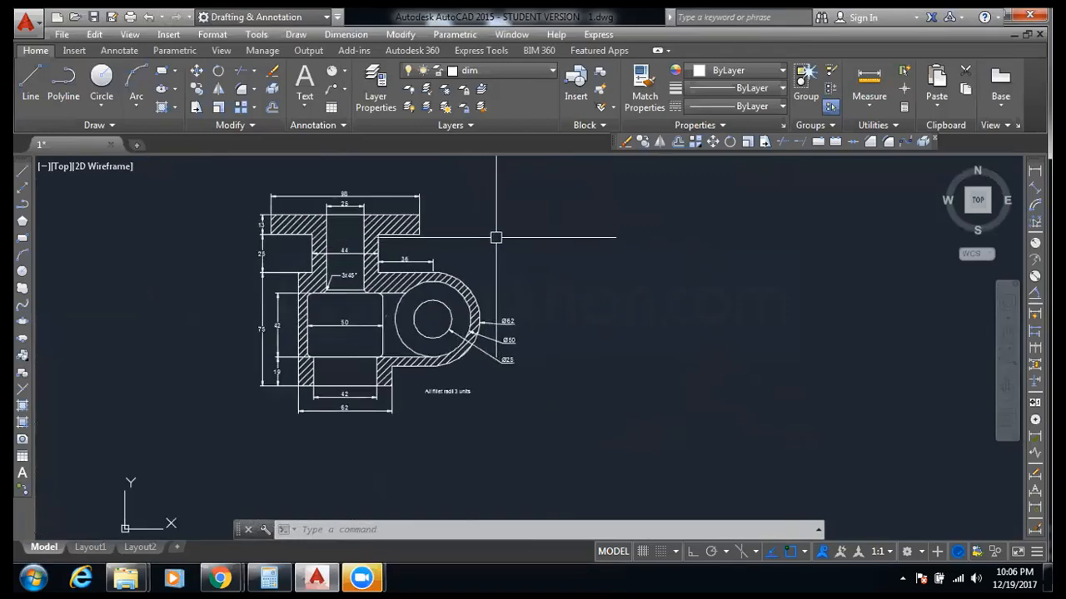
{"action": "scroll", "coordinate": [370, 219], "scroll_direction": "up", "scroll_amount": 1}
{"action": "scroll", "coordinate": [371, 219], "scroll_direction": "up", "scroll_amount": 2}
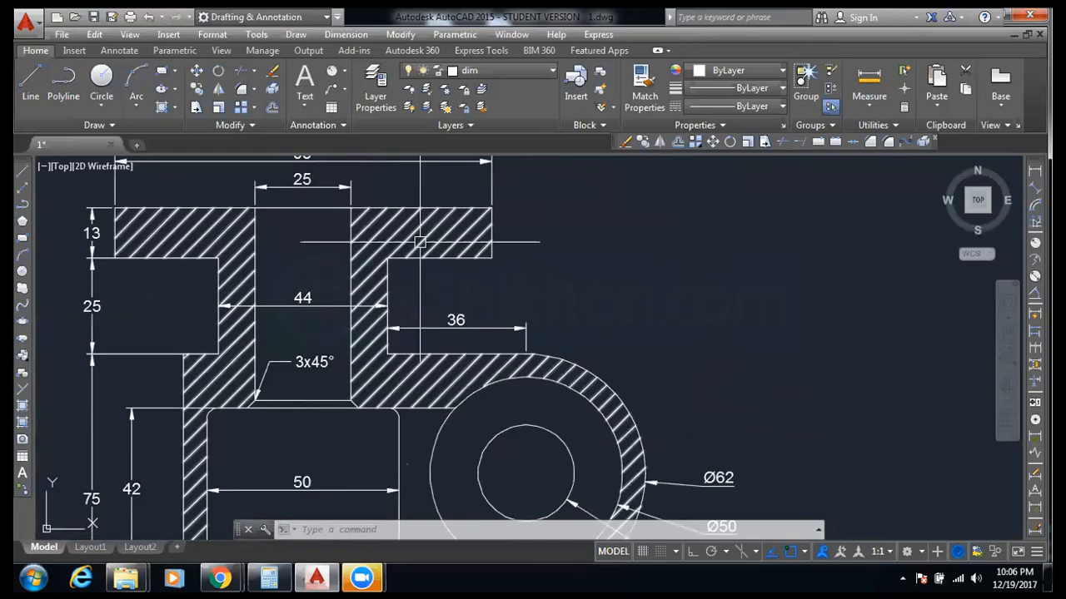
{"action": "scroll", "coordinate": [550, 260], "scroll_direction": "down", "scroll_amount": 2}
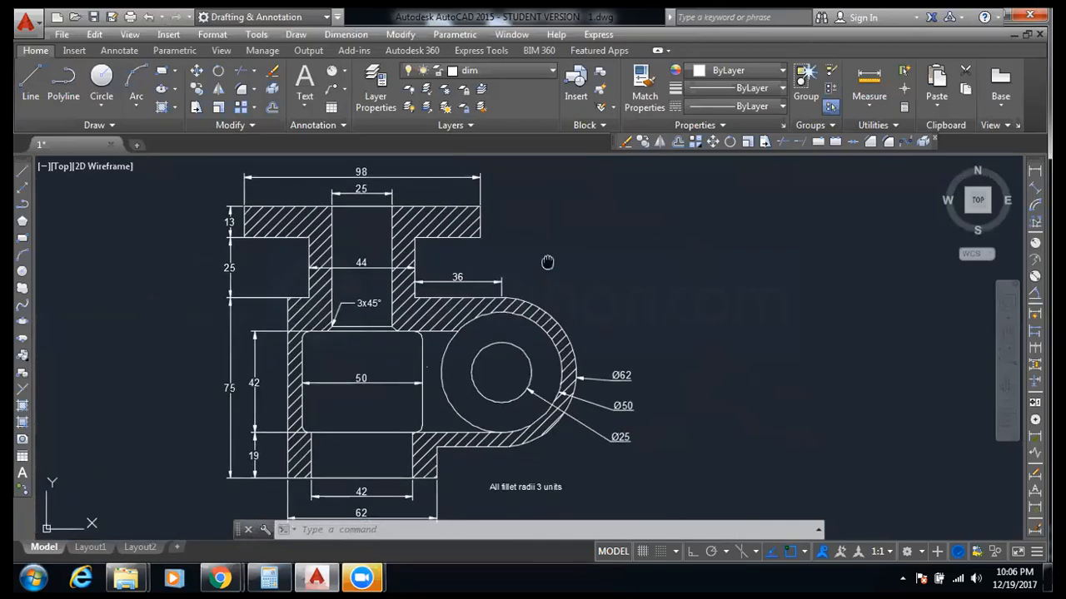
{"action": "middle_click_drag", "start_coordinate": [547, 263], "coordinate": [514, 244]}
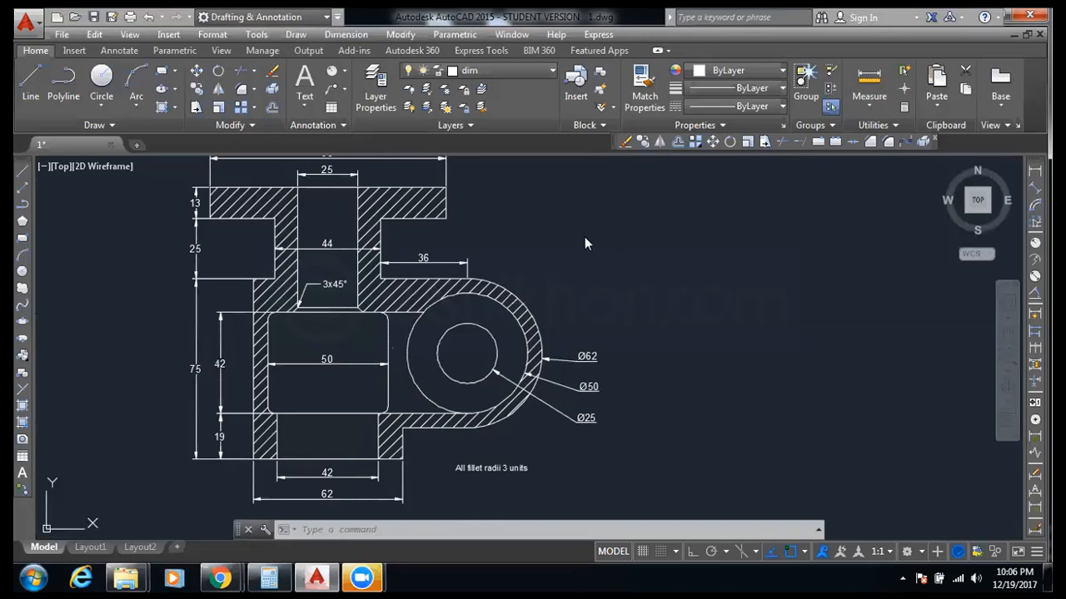
Step: Inspect the neck wall, the flange's hatching and the horizontal dimension from the neck to the circle centre
{"action": "scroll", "coordinate": [513, 234], "scroll_direction": "down", "scroll_amount": 2}
{"action": "middle_click_drag", "start_coordinate": [516, 233], "coordinate": [477, 238]}
{"action": "scroll", "coordinate": [375, 210], "scroll_direction": "up", "scroll_amount": 2}
{"action": "scroll", "coordinate": [378, 206], "scroll_direction": "up", "scroll_amount": 4}
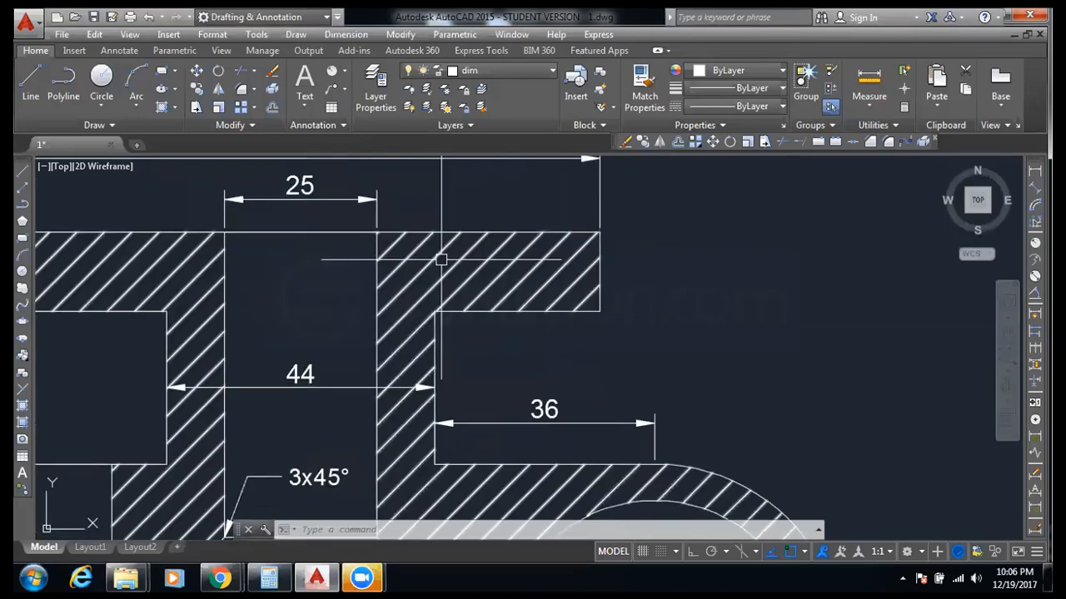
{"action": "scroll", "coordinate": [454, 261], "scroll_direction": "down", "scroll_amount": 5}
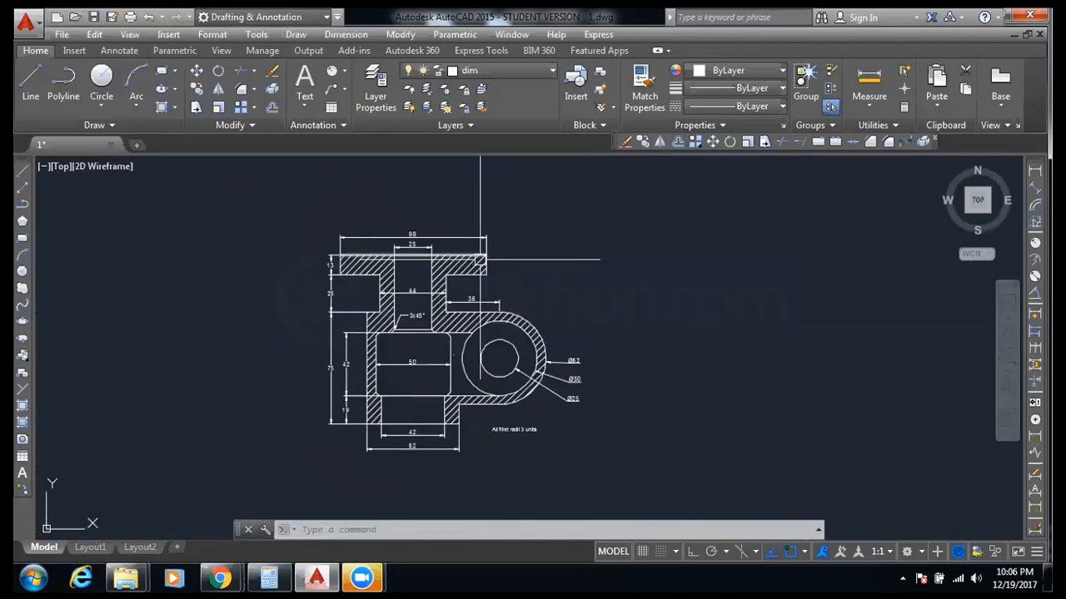
{"action": "middle_click_drag", "start_coordinate": [546, 304], "coordinate": [497, 267]}
{"action": "scroll", "coordinate": [391, 229], "scroll_direction": "up", "scroll_amount": 2}
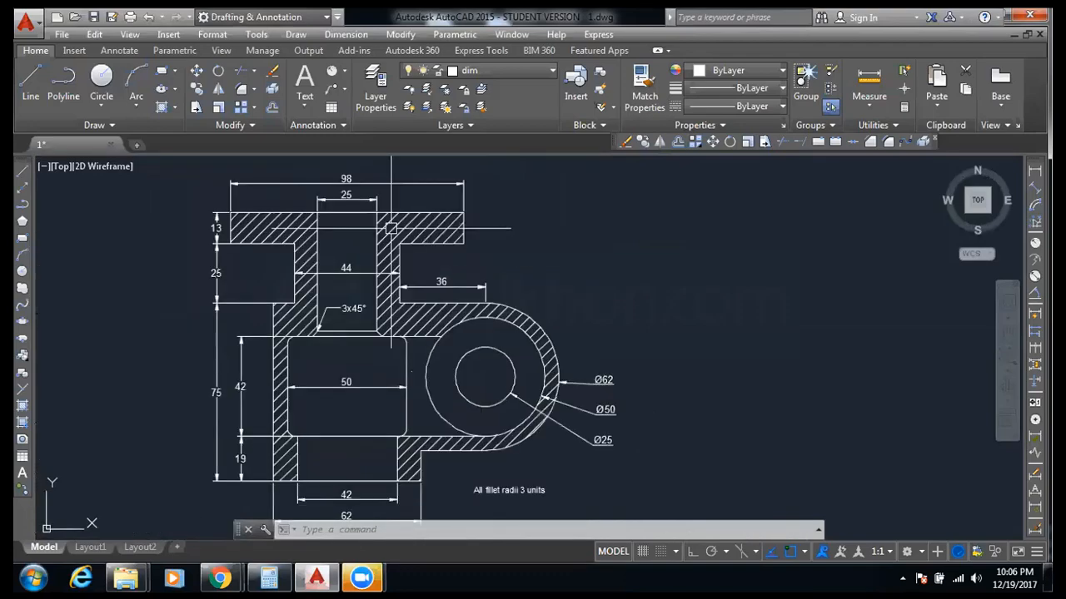
{"action": "scroll", "coordinate": [391, 228], "scroll_direction": "up", "scroll_amount": 4}
{"action": "scroll", "coordinate": [416, 219], "scroll_direction": "down", "scroll_amount": 5}
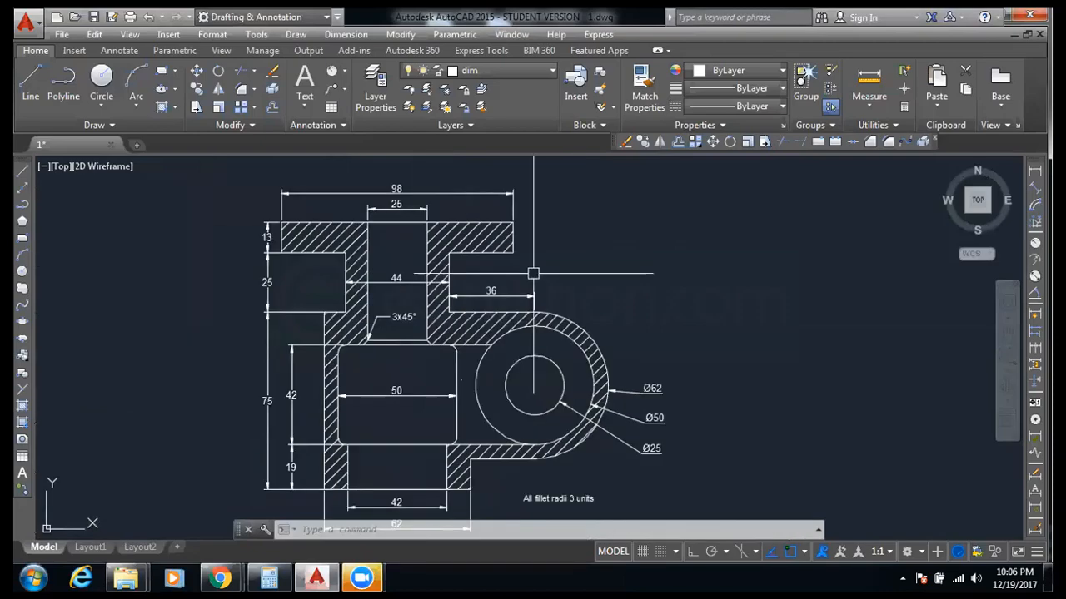
{"action": "scroll", "coordinate": [403, 208], "scroll_direction": "up", "scroll_amount": 1}
{"action": "scroll", "coordinate": [403, 206], "scroll_direction": "up", "scroll_amount": 3}
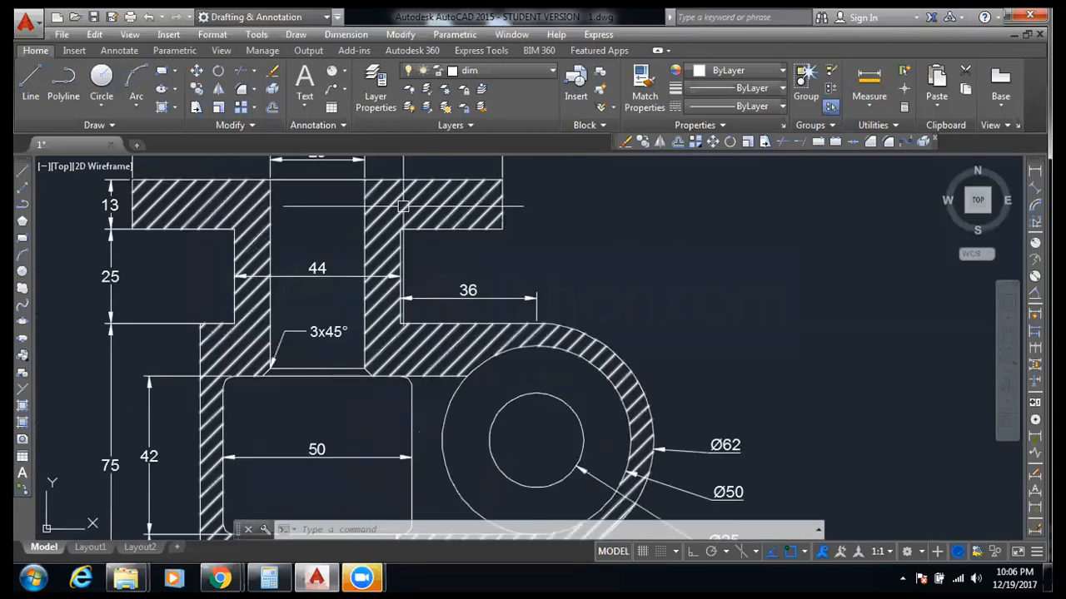
{"action": "scroll", "coordinate": [510, 221], "scroll_direction": "down", "scroll_amount": 2}
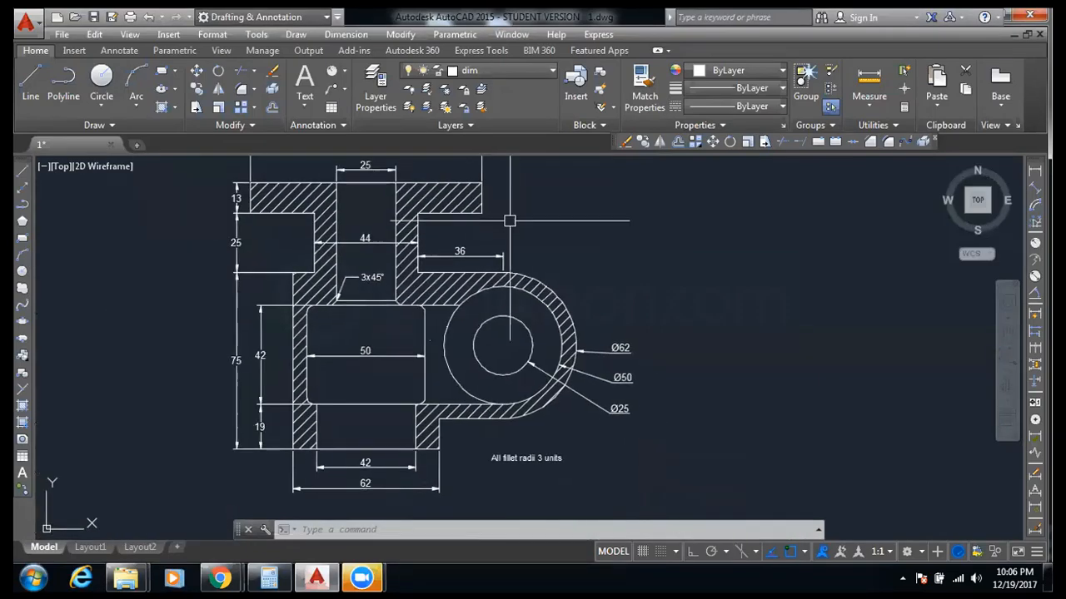
{"action": "scroll", "coordinate": [420, 210], "scroll_direction": "down", "scroll_amount": 2}
{"action": "scroll", "coordinate": [420, 208], "scroll_direction": "up", "scroll_amount": 6}
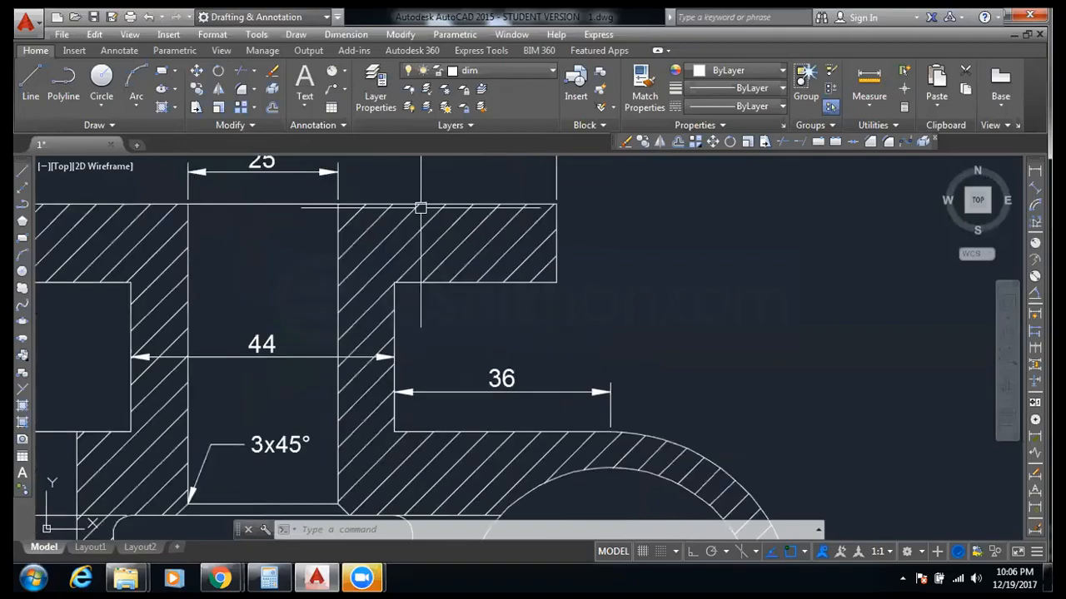
{"action": "scroll", "coordinate": [491, 243], "scroll_direction": "down", "scroll_amount": 4}
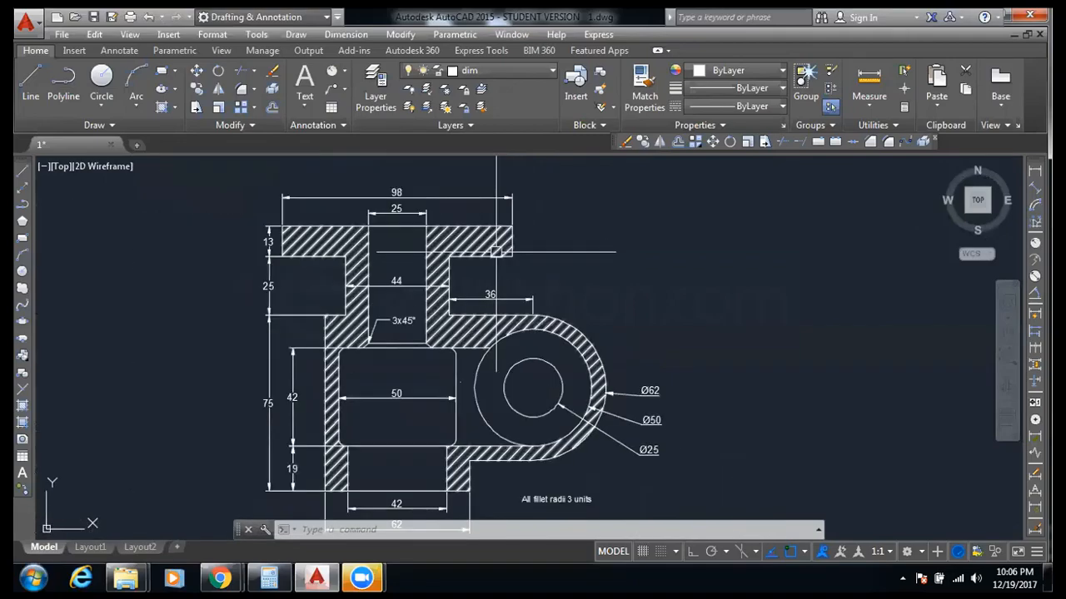
{"action": "mouse_move", "coordinate": [497, 252]}
{"action": "middle_mouse_down"}
{"action": "mouse_move", "coordinate": [432, 263]}
{"action": "mouse_move", "coordinate": [431, 183]}
{"action": "middle_mouse_up"}
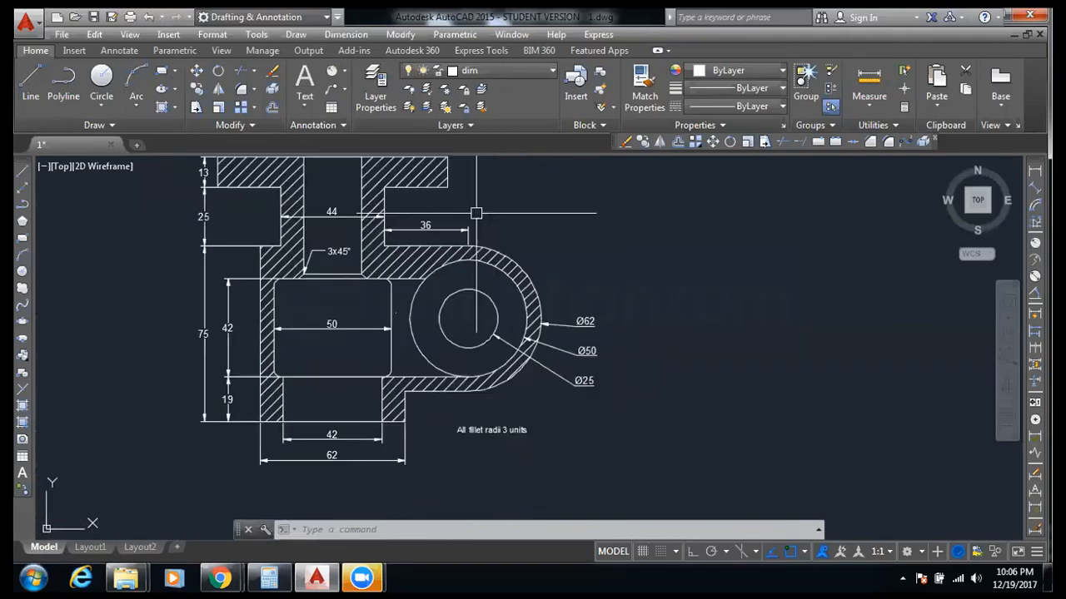
{"action": "scroll", "coordinate": [421, 241], "scroll_direction": "up", "scroll_amount": 6}
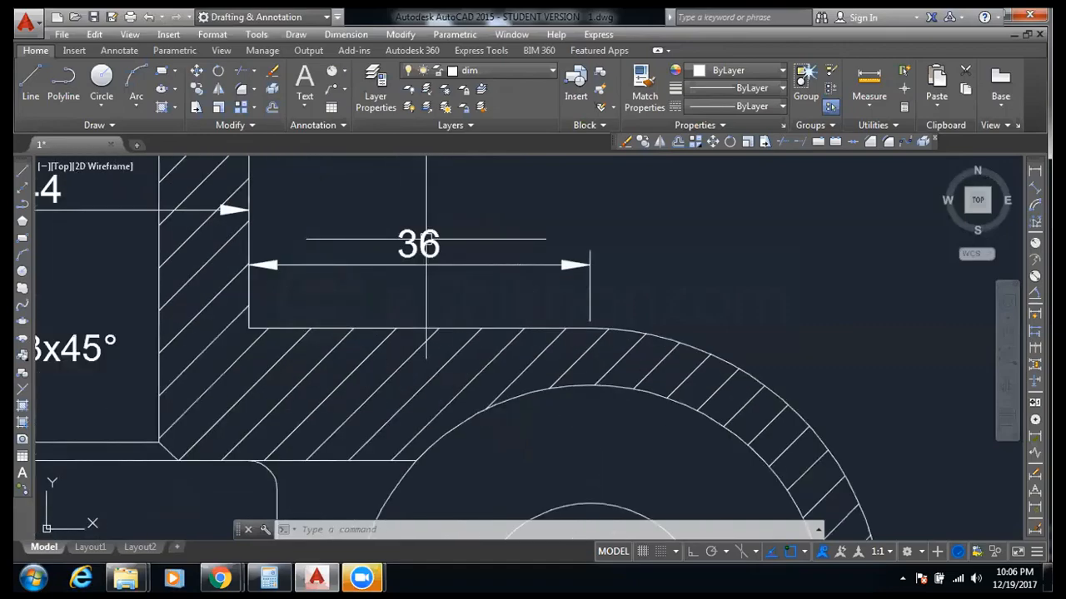
{"action": "scroll", "coordinate": [426, 243], "scroll_direction": "down", "scroll_amount": 6}
{"action": "scroll", "coordinate": [407, 260], "scroll_direction": "up", "scroll_amount": 4}
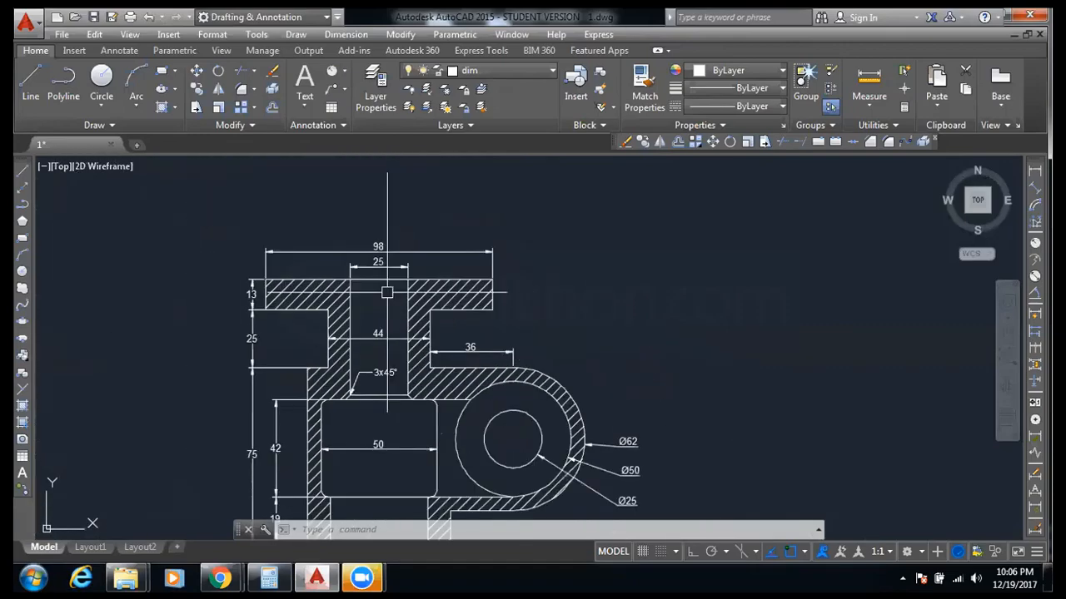
{"action": "scroll", "coordinate": [408, 261], "scroll_direction": "down", "scroll_amount": 5}
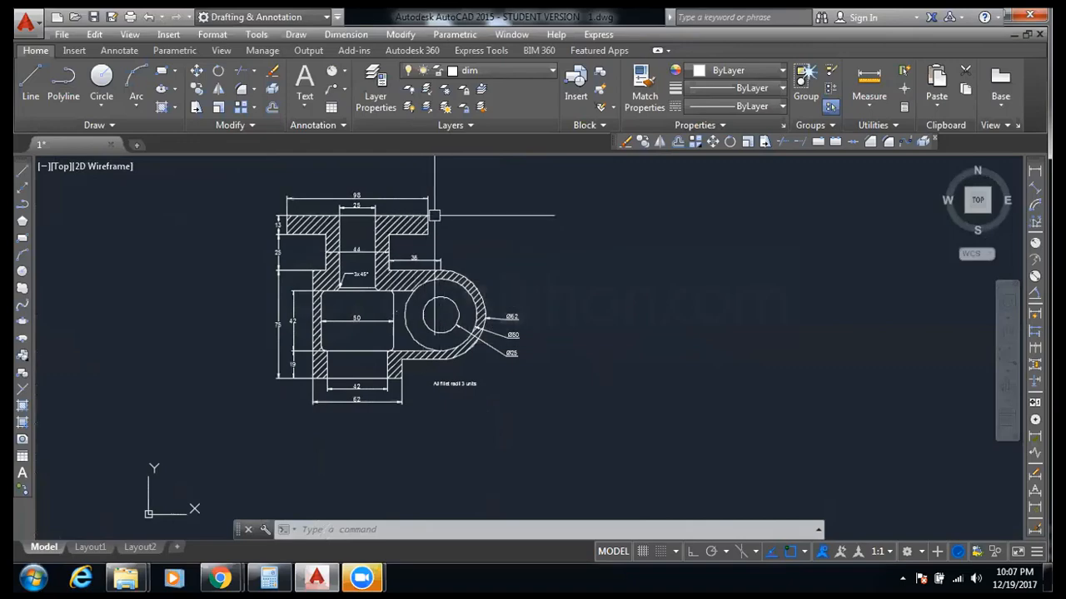
{"action": "scroll", "coordinate": [442, 214], "scroll_direction": "up", "scroll_amount": 3}
{"action": "scroll", "coordinate": [443, 199], "scroll_direction": "down", "scroll_amount": 3}
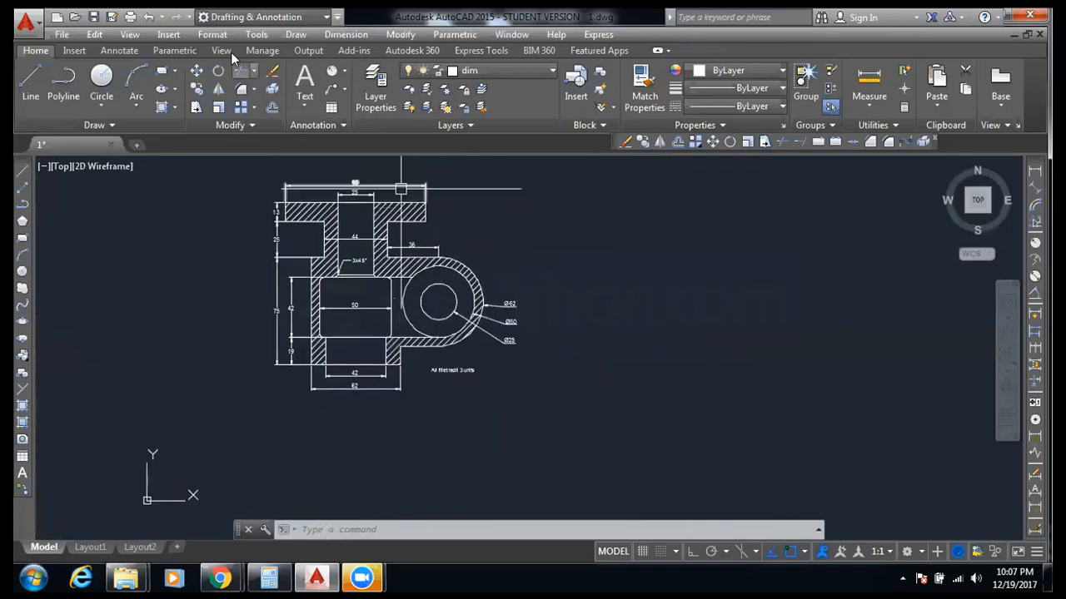
{"action": "left_click", "coordinate": [129, 23]}
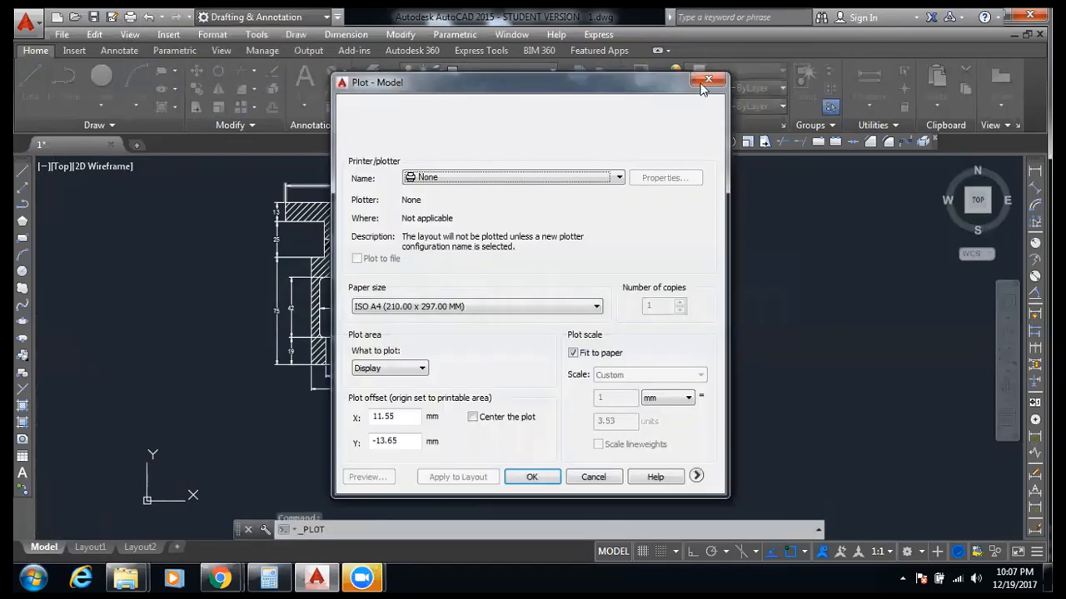
{"action": "left_click", "coordinate": [706, 81]}
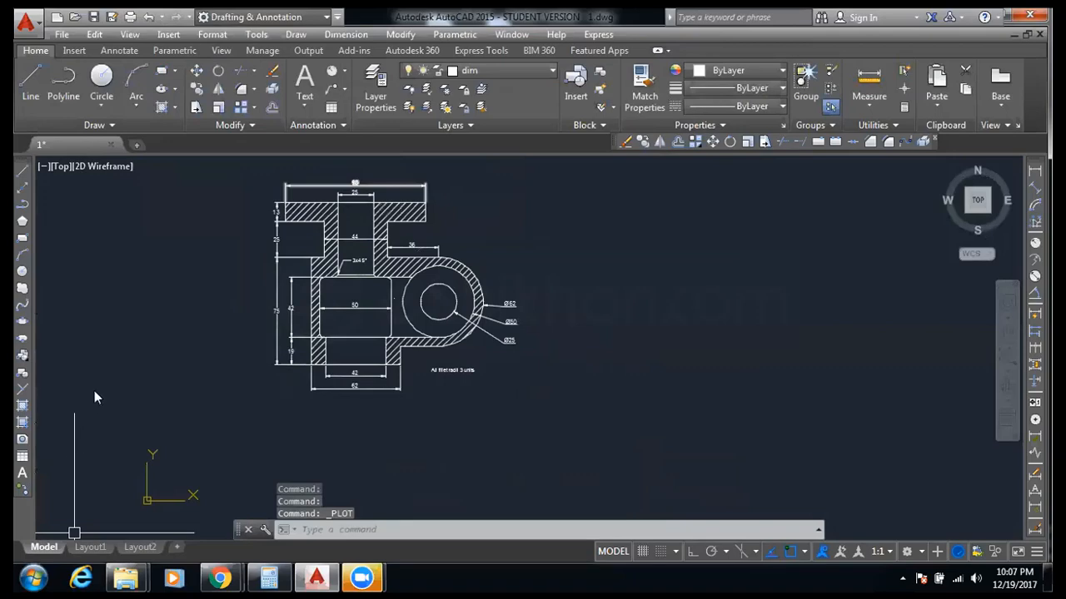
{"action": "left_click", "coordinate": [34, 578]}
{"action": "left_click", "coordinate": [104, 428]}
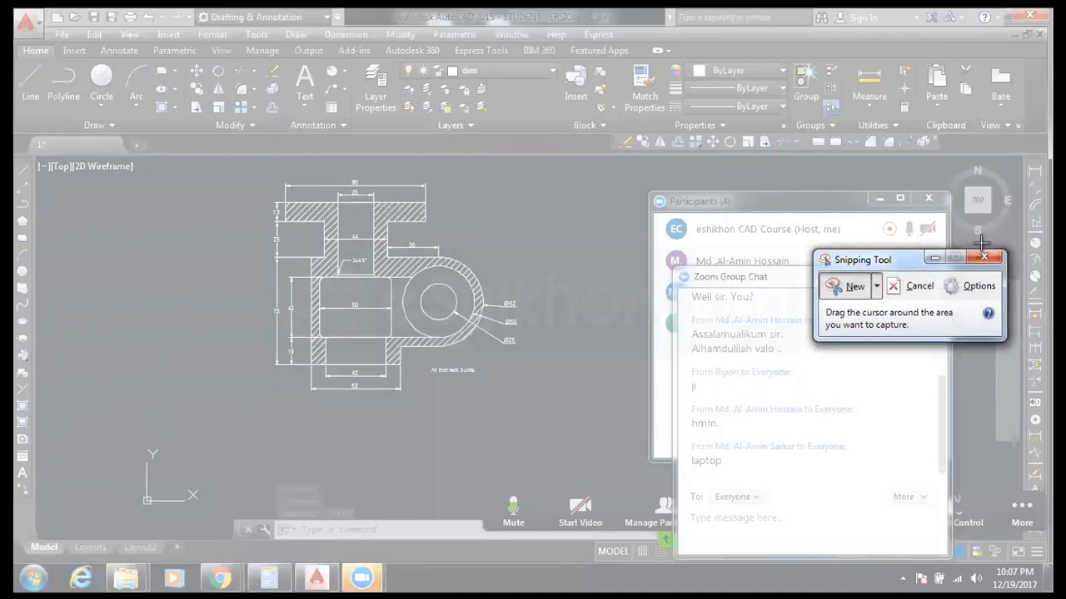
{"action": "left_click", "coordinate": [984, 257]}
Step: Set up a plot with the DWG To PDF.pc3 plotter and a window plot area enclosing the whole dimensioned section drawing
{"action": "scroll", "coordinate": [431, 222], "scroll_direction": "up", "scroll_amount": 3}
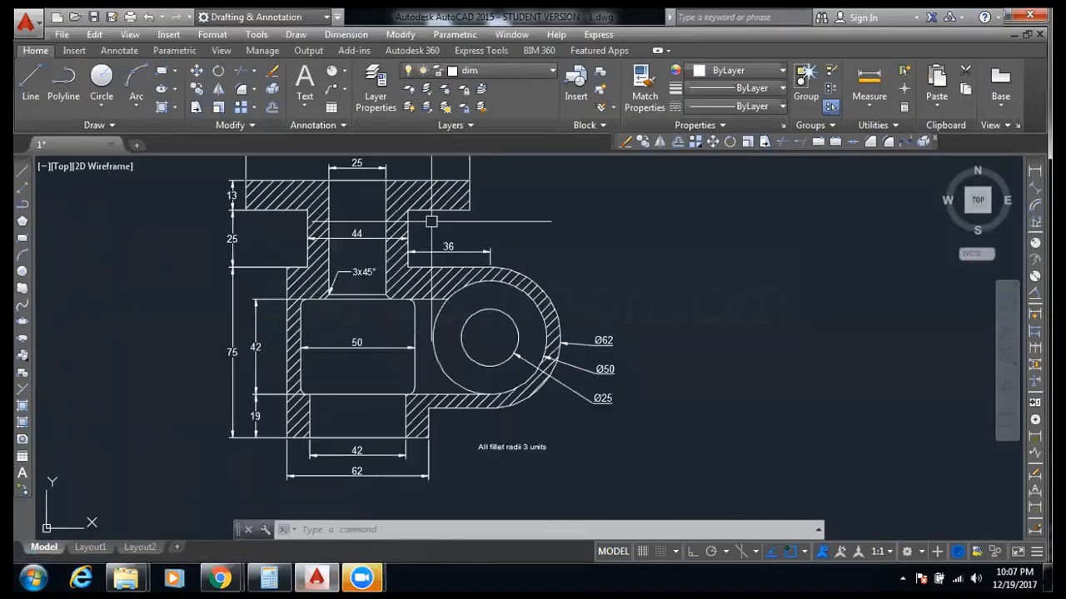
{"action": "scroll", "coordinate": [327, 208], "scroll_direction": "down", "scroll_amount": 2}
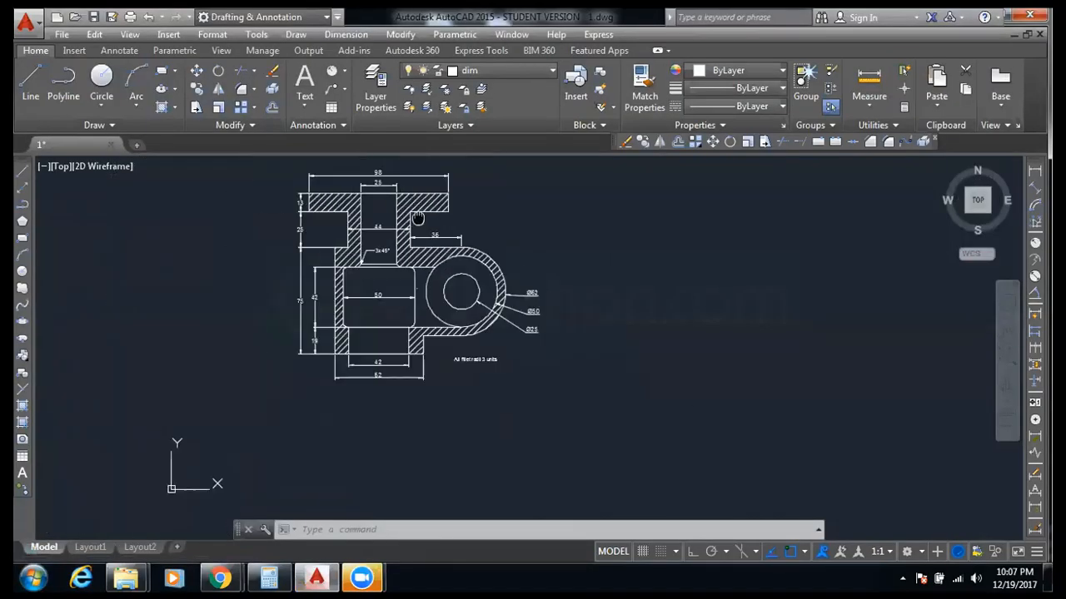
{"action": "left_click", "coordinate": [130, 18]}
{"action": "left_click", "coordinate": [510, 178]}
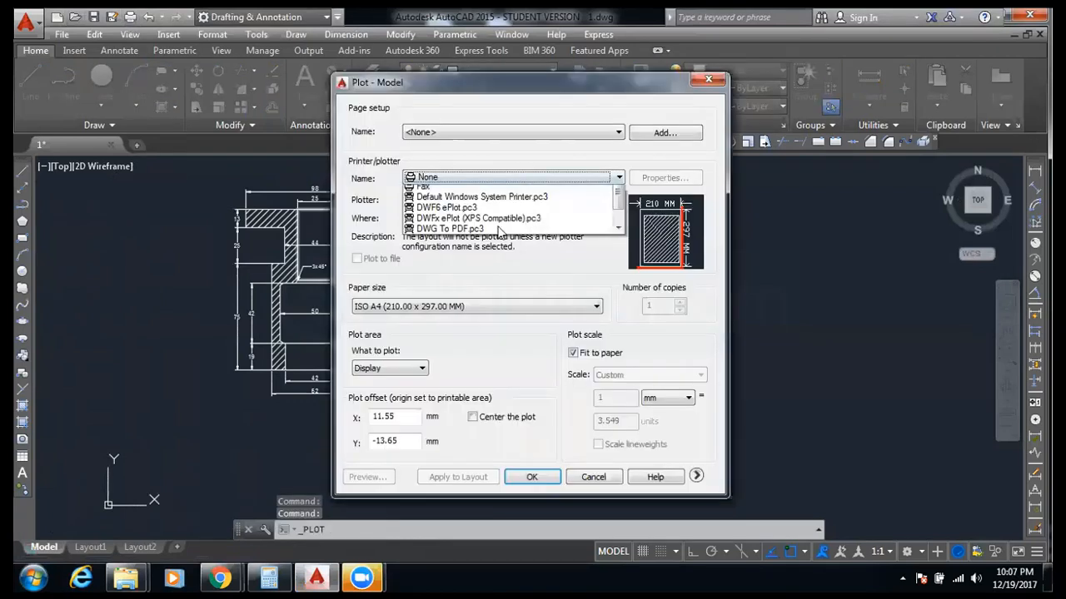
{"action": "left_click", "coordinate": [489, 229]}
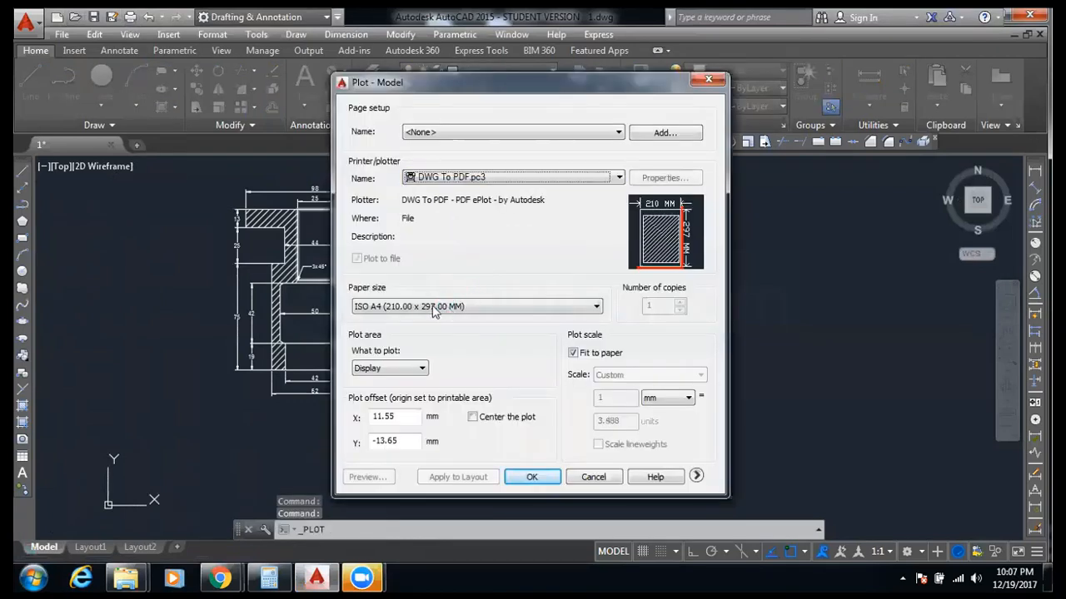
{"action": "left_click", "coordinate": [399, 367]}
{"action": "left_click", "coordinate": [387, 414]}
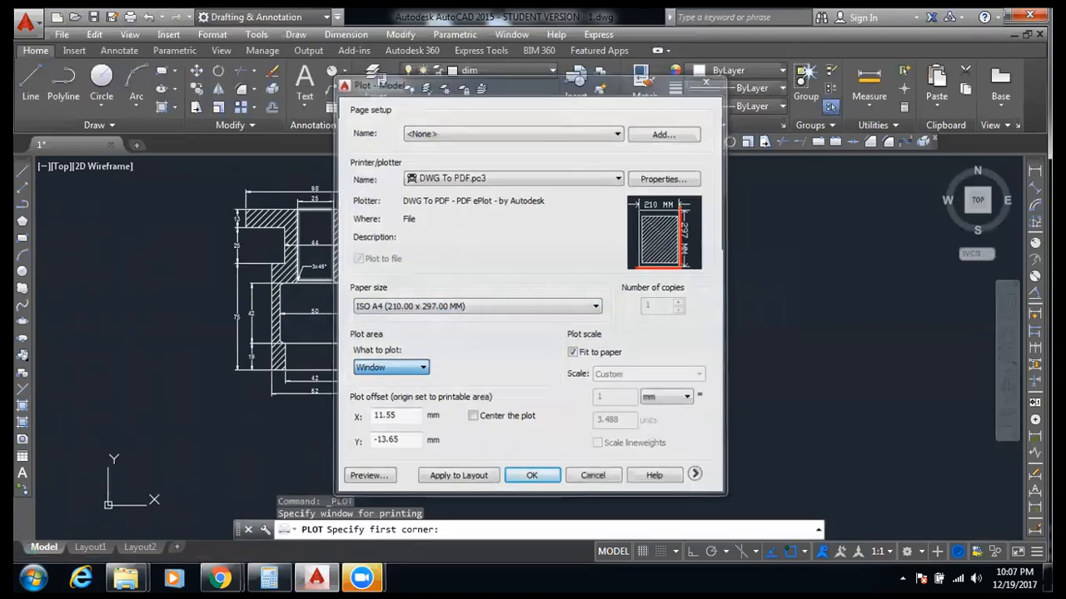
{"action": "left_click", "coordinate": [185, 161]}
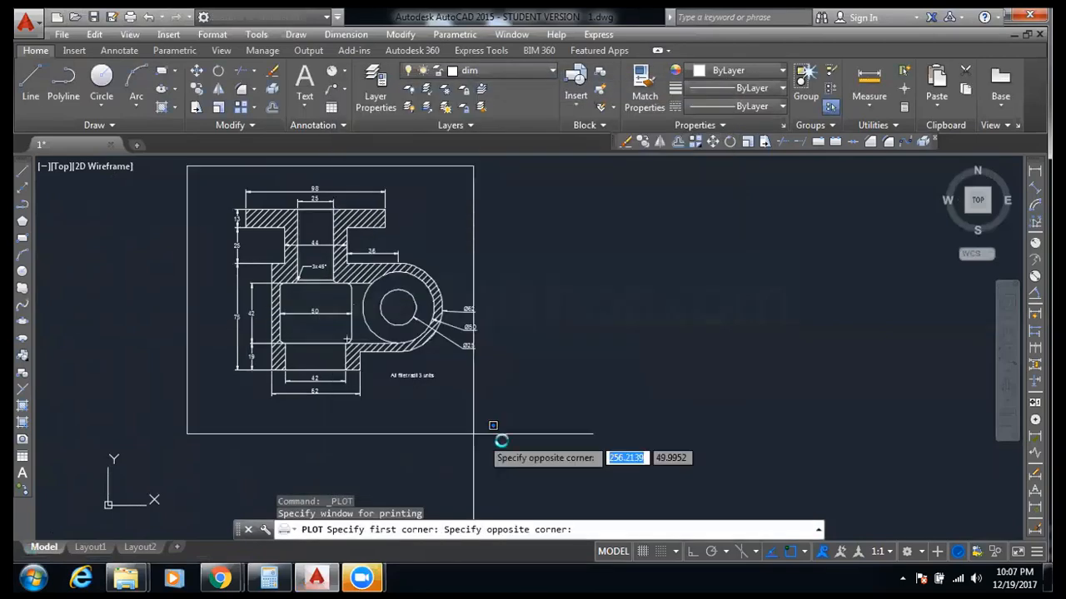
{"action": "left_click", "coordinate": [492, 433]}
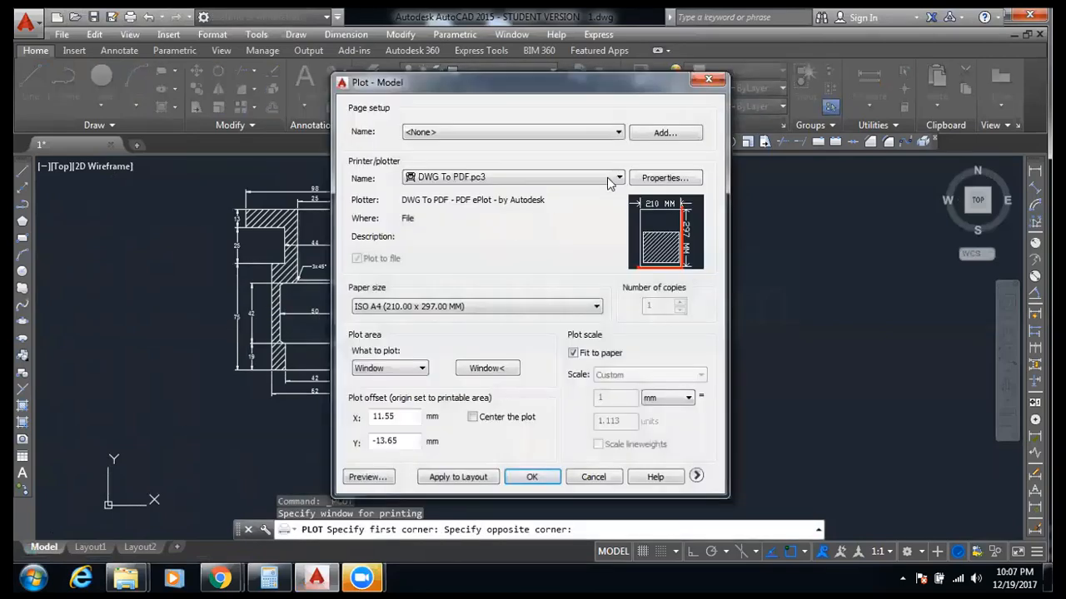
Step: Set the plot to Landscape orientation and centre it on the sheet, checking the plot preview before and after
{"action": "left_click", "coordinate": [367, 477]}
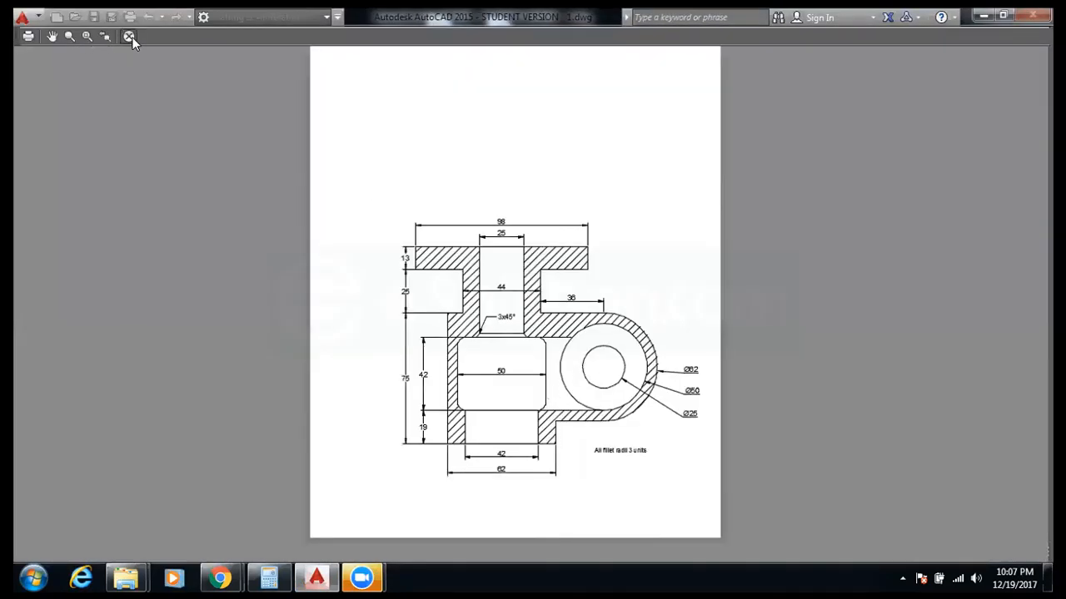
{"action": "left_click", "coordinate": [129, 37]}
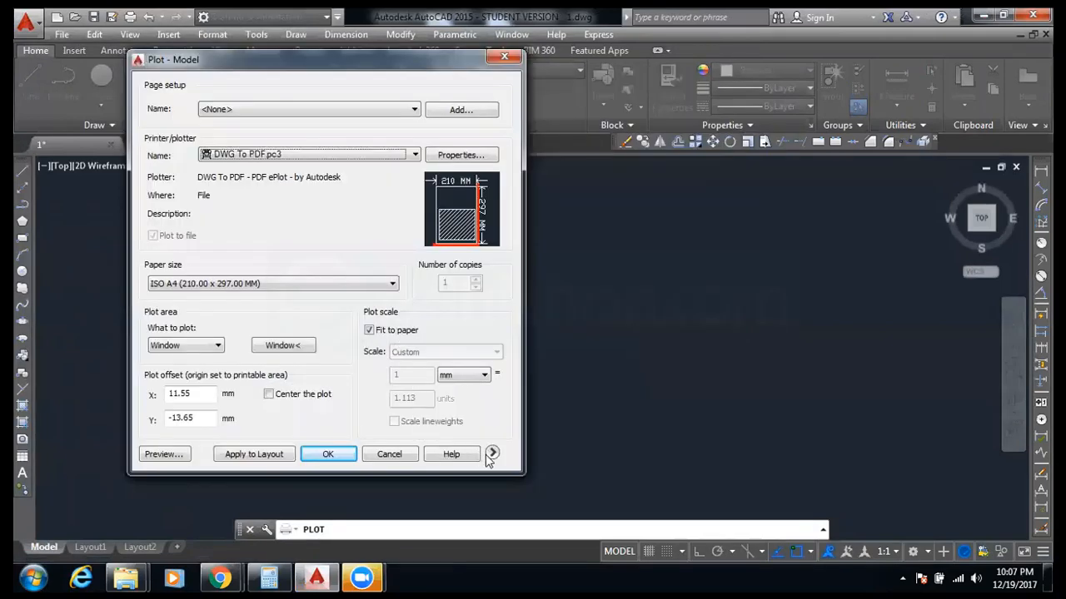
{"action": "left_click", "coordinate": [492, 454]}
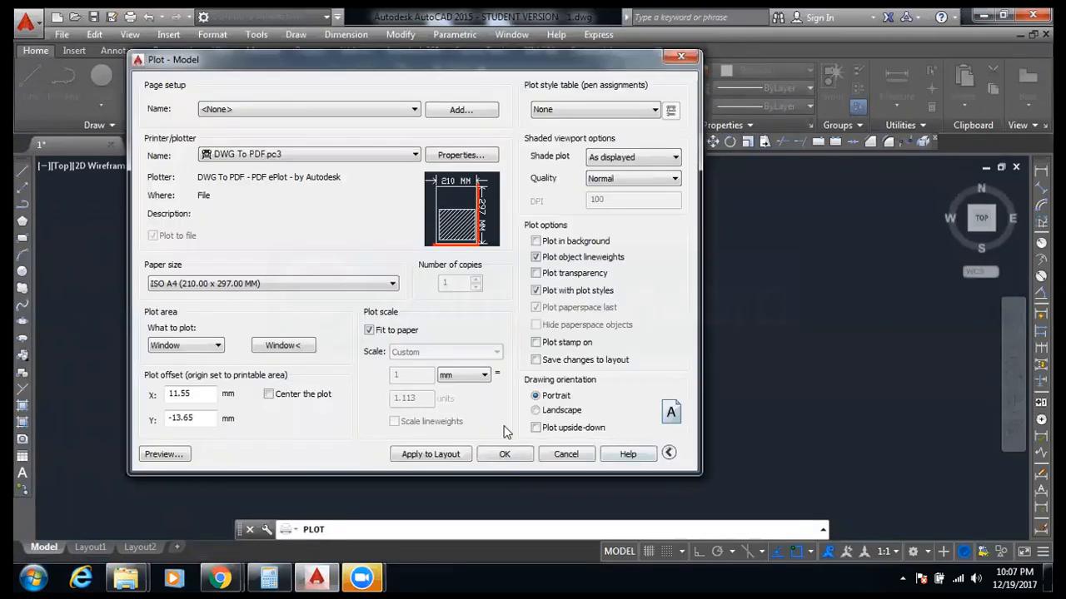
{"action": "left_click", "coordinate": [553, 411]}
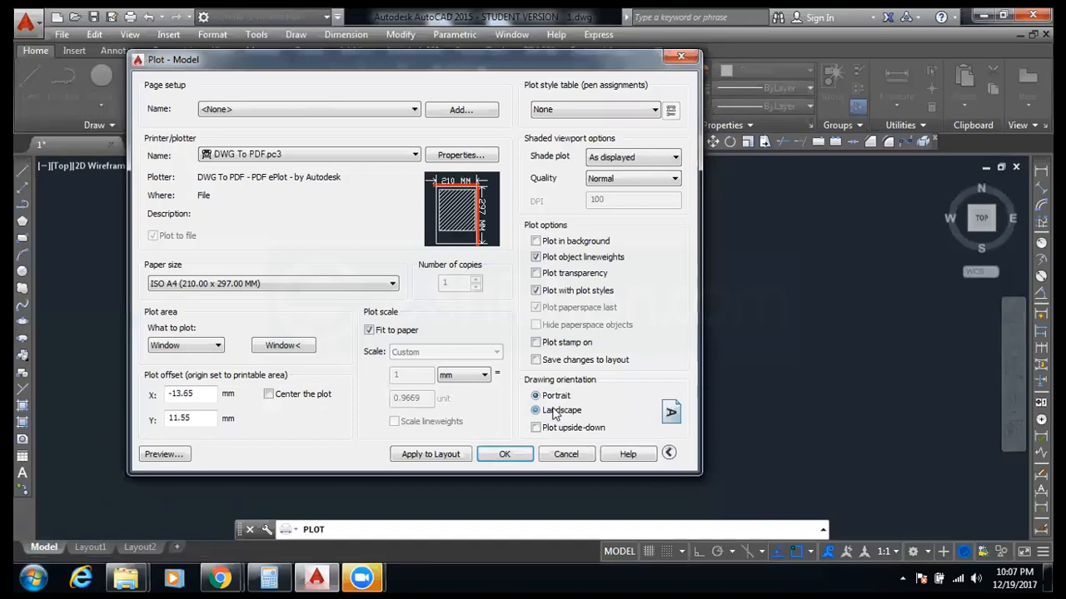
{"action": "left_click", "coordinate": [293, 395]}
{"action": "left_click", "coordinate": [174, 459]}
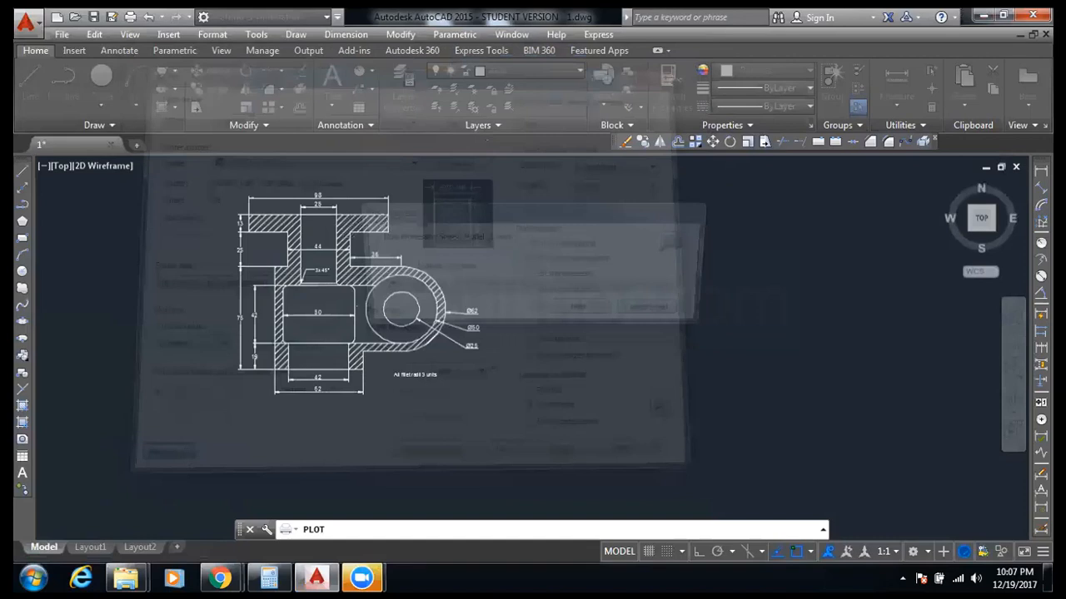
{"action": "key", "text": "Escape"}
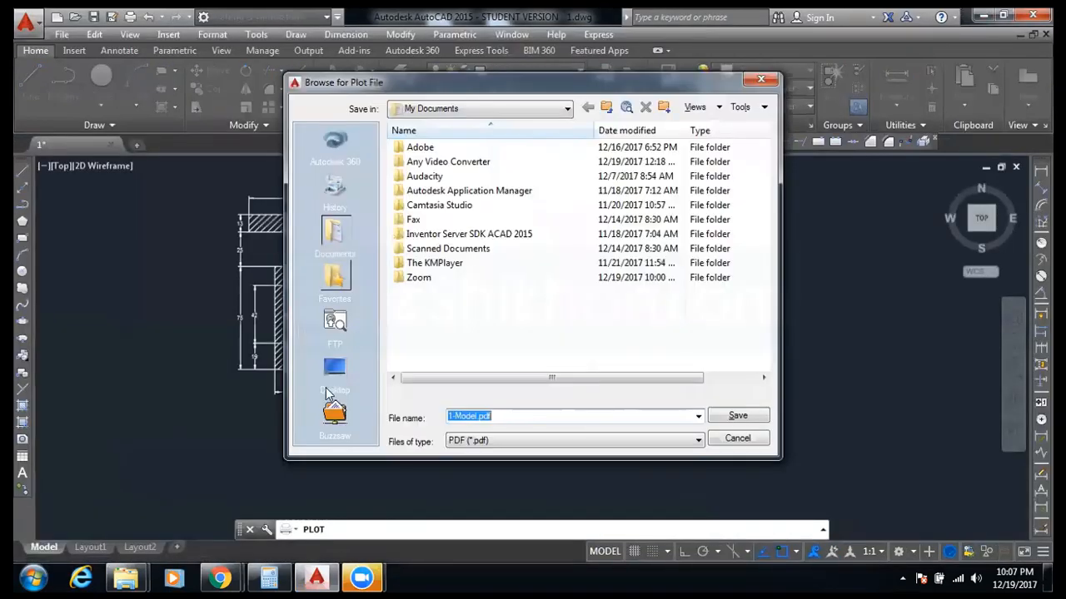
Step: Save the plot file to the Desktop as 1-Model.pdf
{"action": "left_click", "coordinate": [329, 390]}
{"action": "left_click_drag", "start_coordinate": [421, 81], "coordinate": [197, 70]}
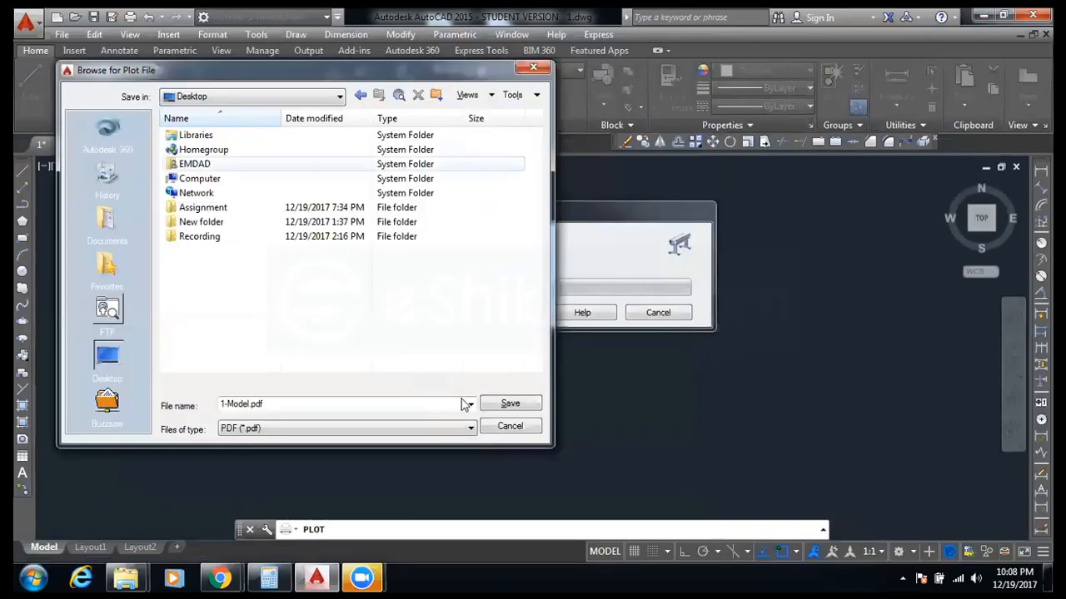
{"action": "left_click", "coordinate": [520, 402]}
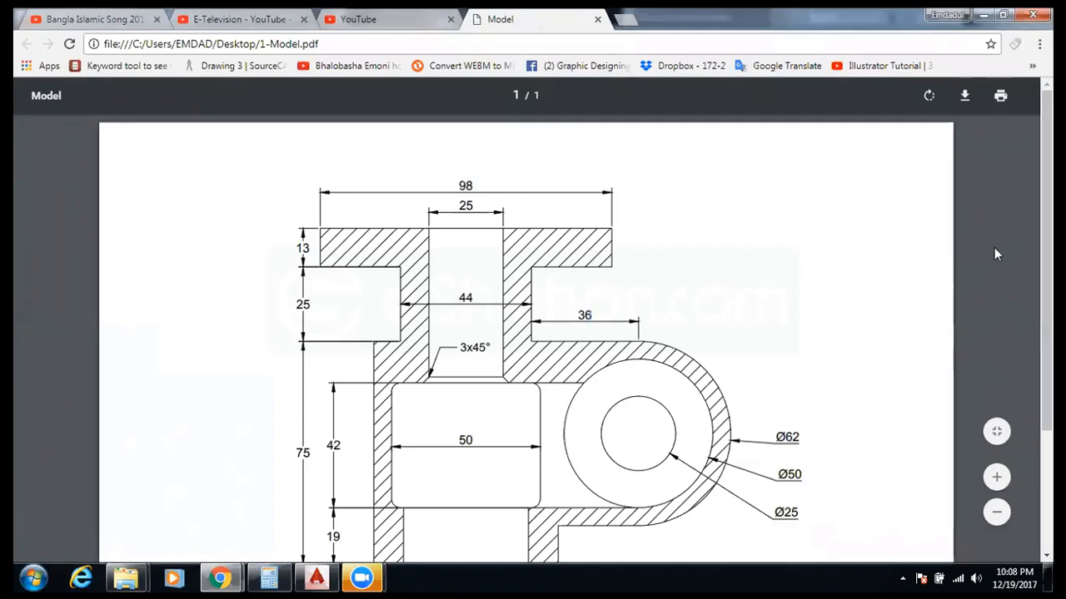
Step: Examine the plotted section drawing in the PDF, from the overall flange width down to the lower width dimensions and fillet note
{"action": "scroll", "coordinate": [998, 254], "scroll_direction": "down", "scroll_amount": 1}
{"action": "scroll", "coordinate": [526, 328], "scroll_direction": "down", "scroll_amount": 2}
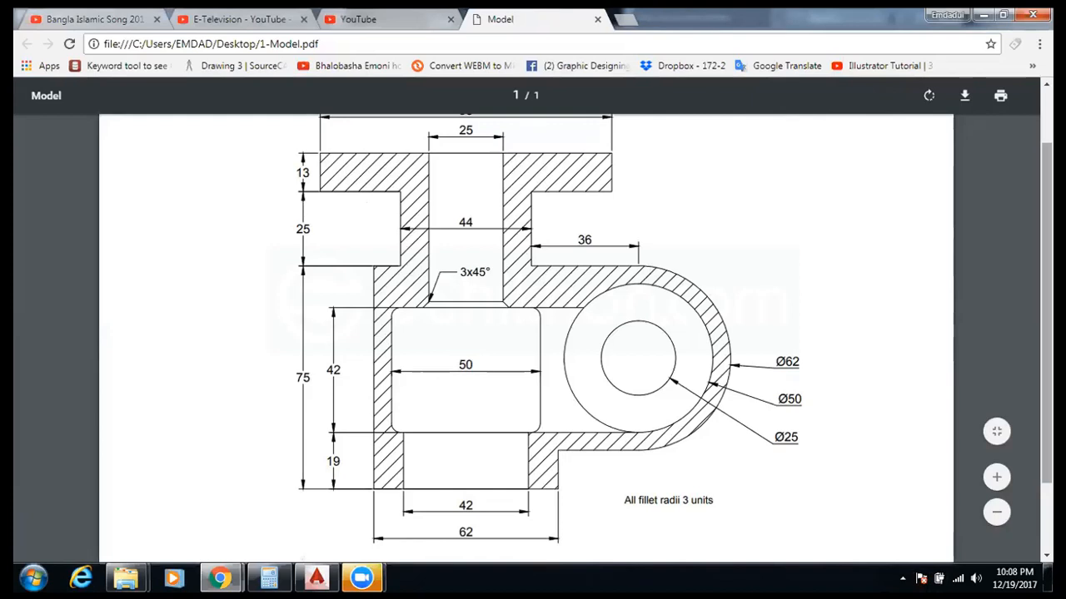
{"action": "scroll", "coordinate": [533, 333], "scroll_direction": "up", "scroll_amount": 2}
{"action": "scroll", "coordinate": [526, 333], "scroll_direction": "down", "scroll_amount": 1}
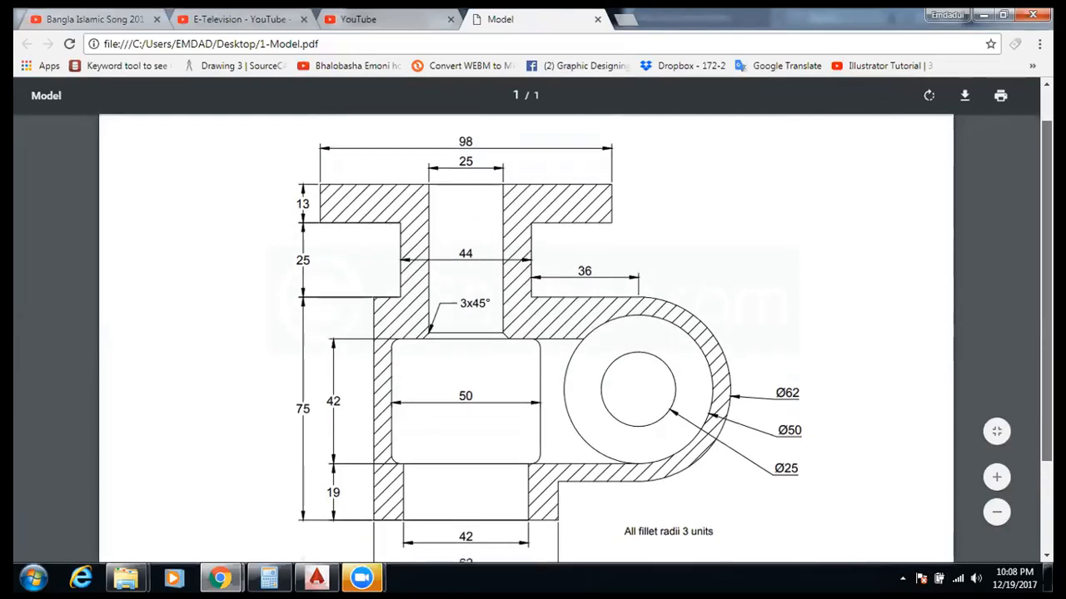
{"action": "left_click_drag", "start_coordinate": [1047, 303], "coordinate": [1046, 311]}
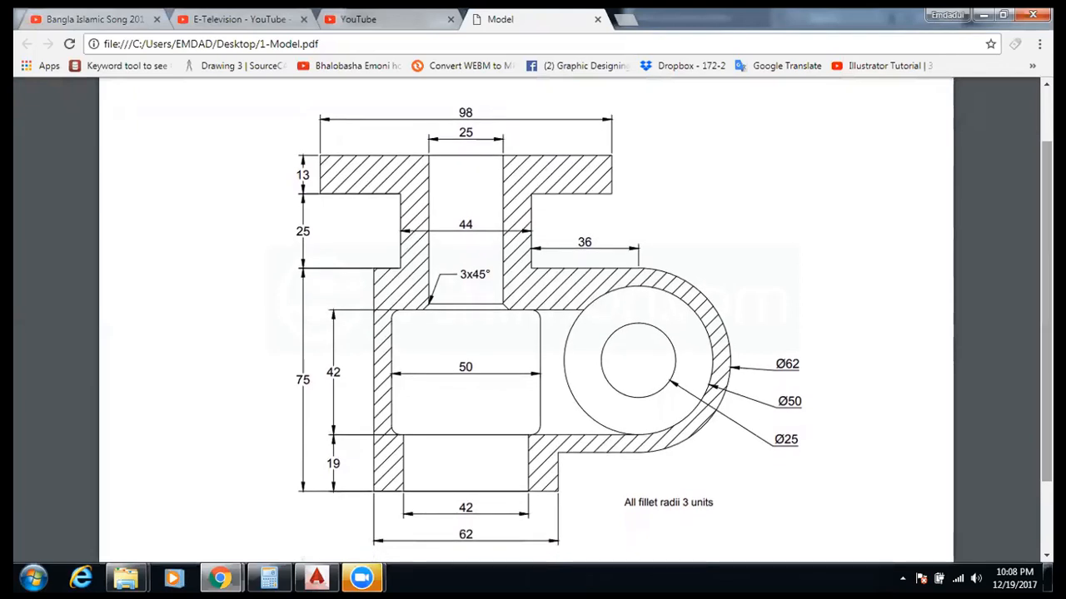
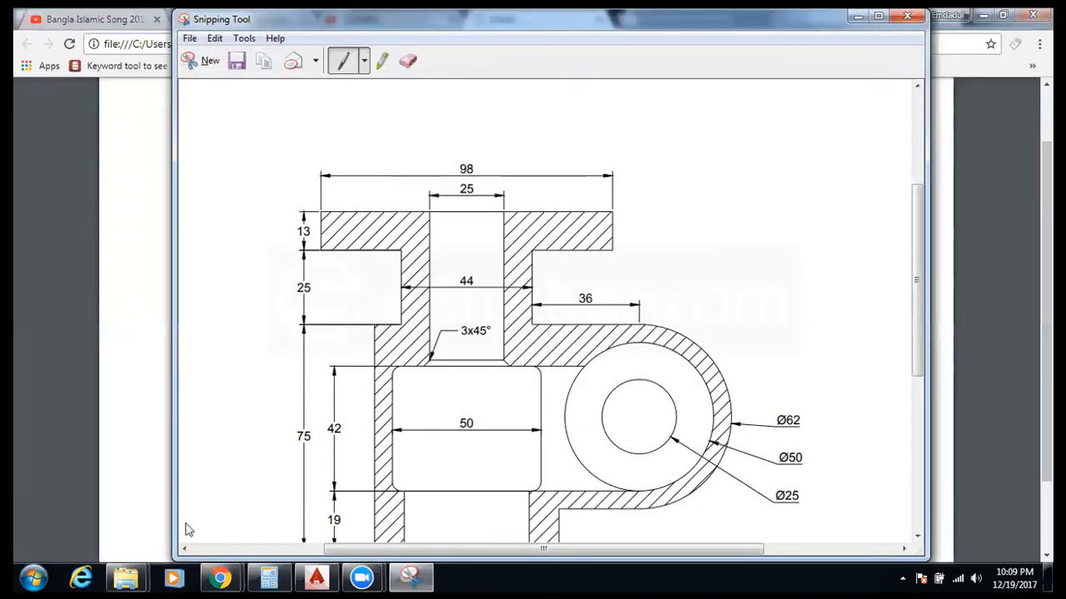
Step: Switch to the Chrome window holding the plotted PDF and load Facebook in the PDF's tab
{"action": "mouse_move", "coordinate": [219, 577]}
{"action": "mouse_move", "coordinate": [290, 495]}
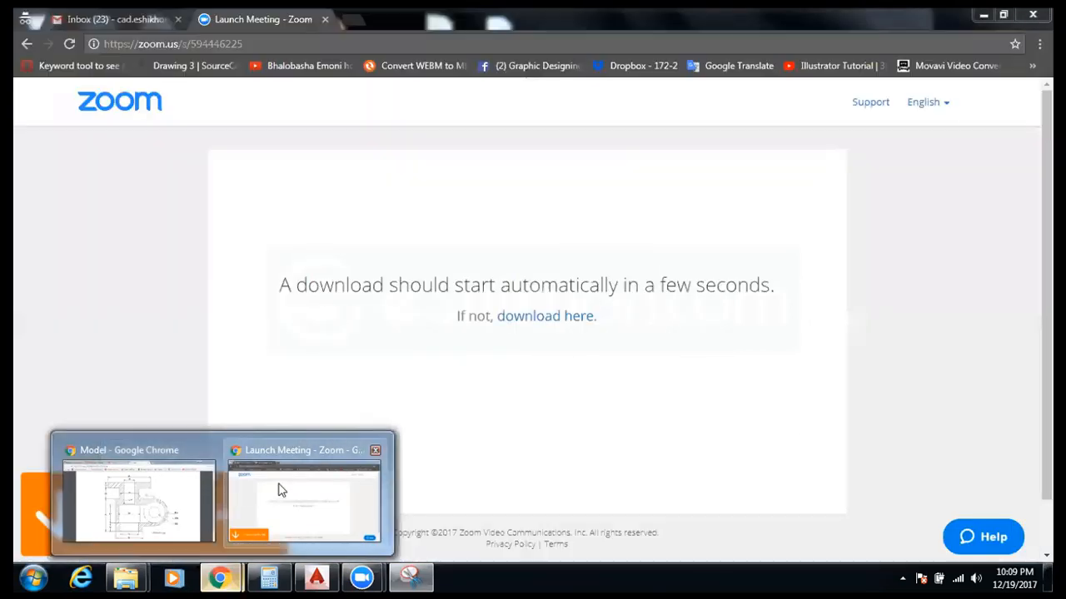
{"action": "mouse_move", "coordinate": [164, 473]}
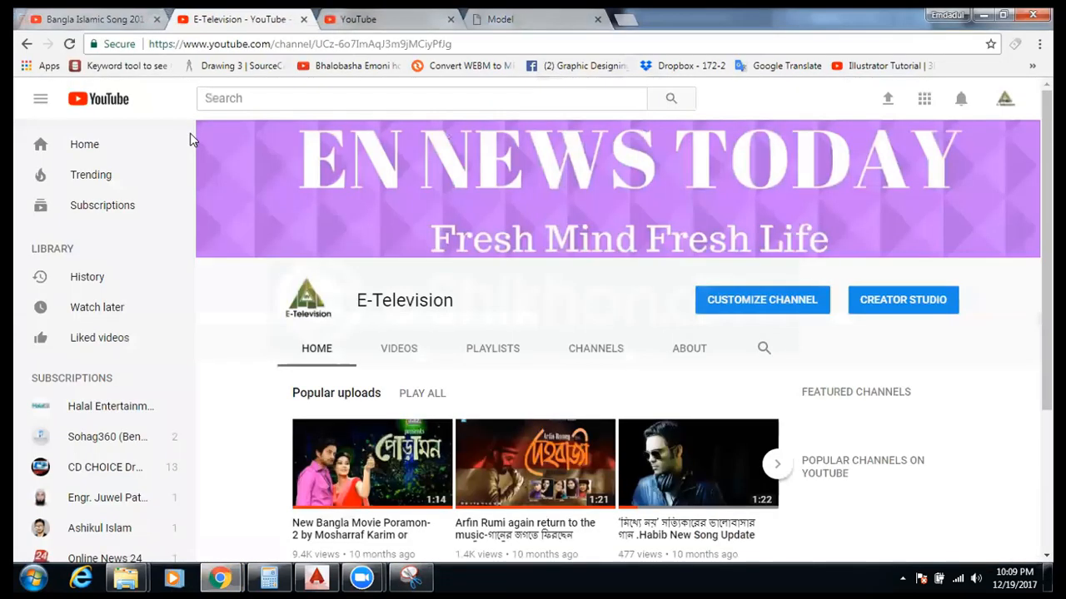
{"action": "key", "text": "ctrl+Tab"}
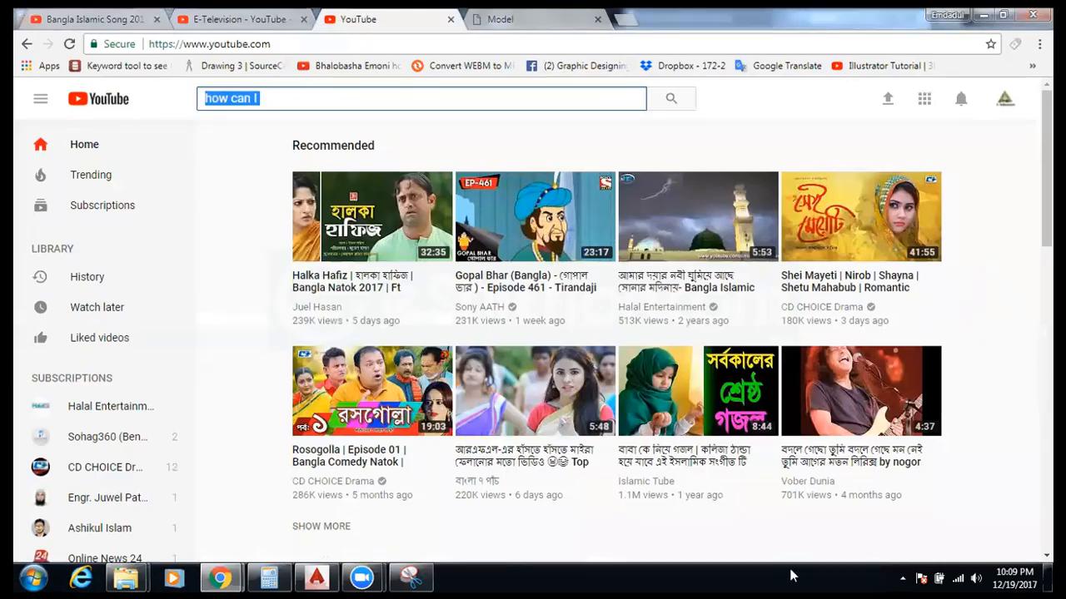
{"action": "left_click", "coordinate": [535, 20]}
{"action": "left_click", "coordinate": [542, 43]}
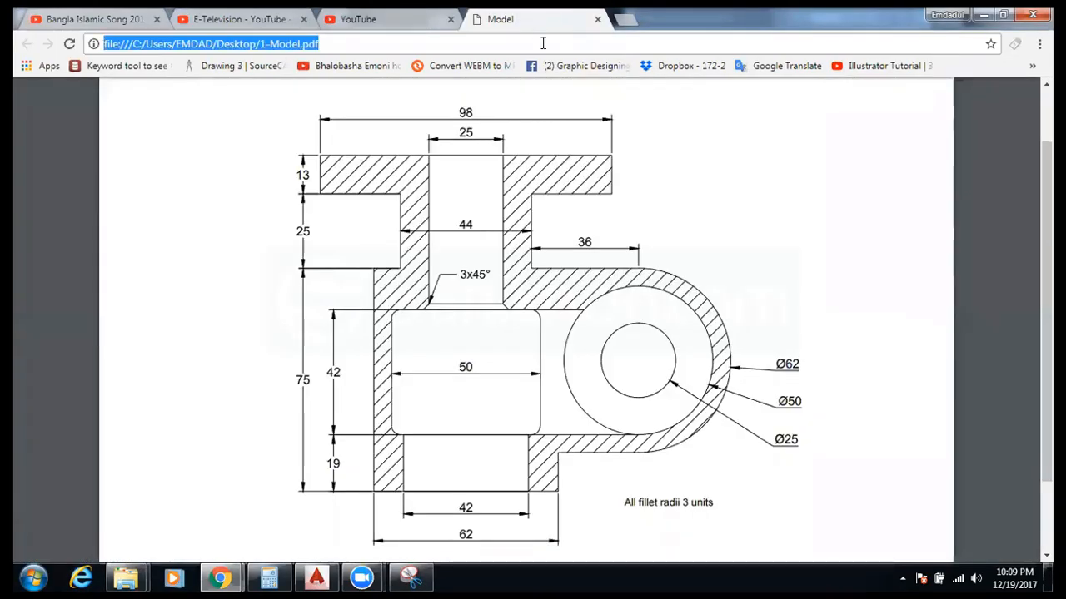
{"action": "type", "text": "f"}
{"action": "key", "text": "Return"}
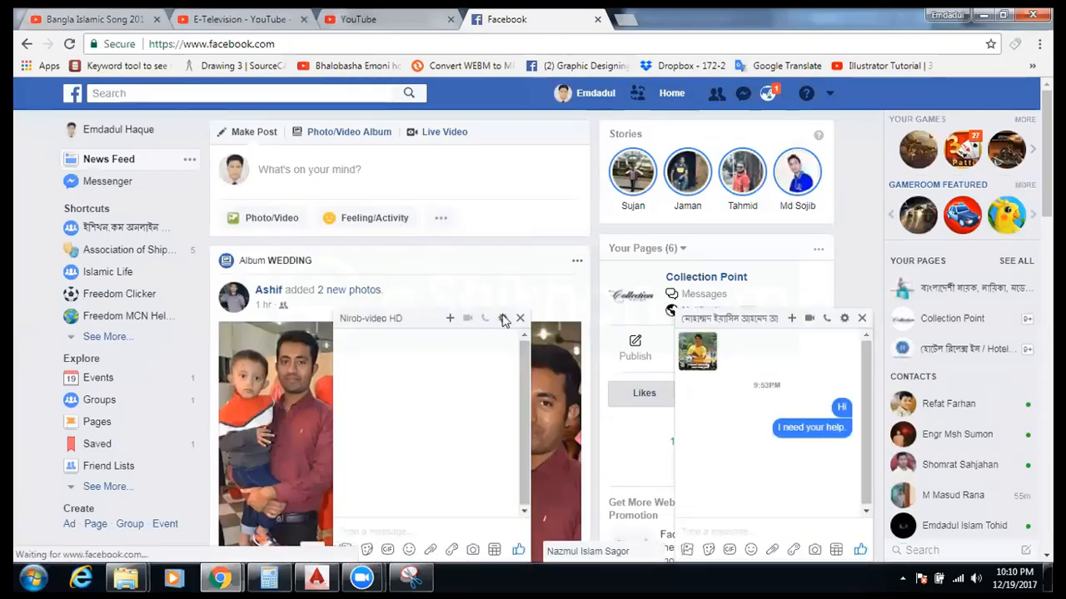
Step: Close the open chat windows on Facebook and check the notifications and account options
{"action": "left_click", "coordinate": [521, 321]}
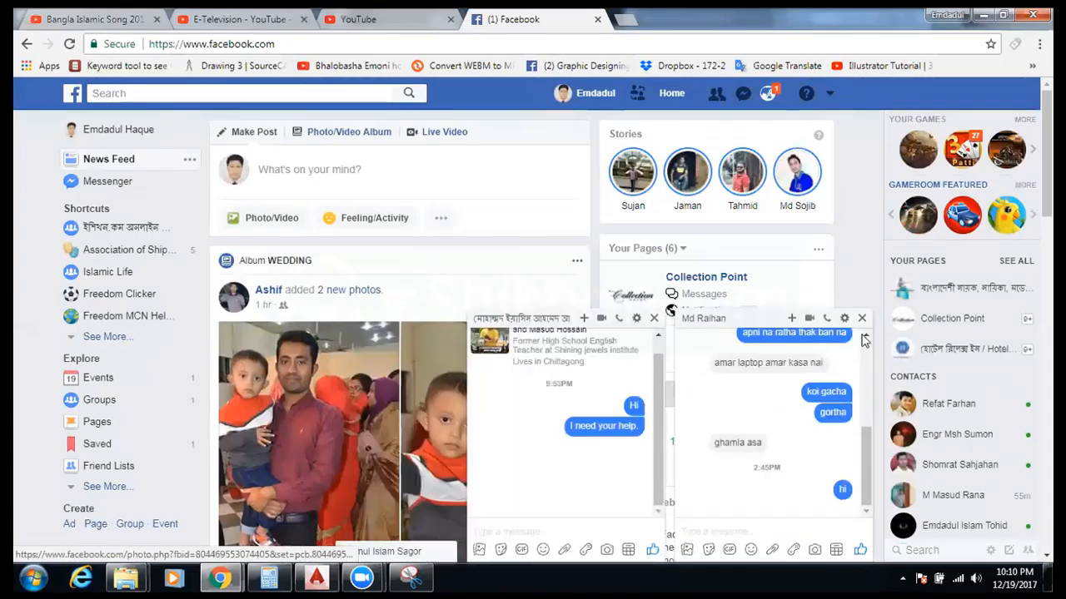
{"action": "left_click", "coordinate": [862, 318]}
{"action": "left_click", "coordinate": [863, 317]}
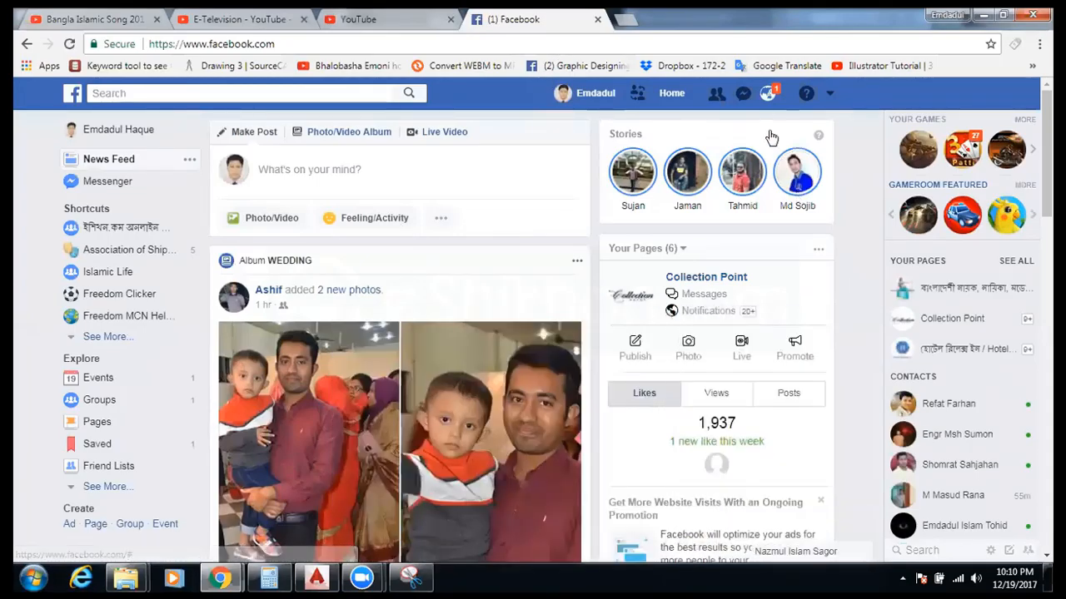
{"action": "left_click", "coordinate": [768, 93]}
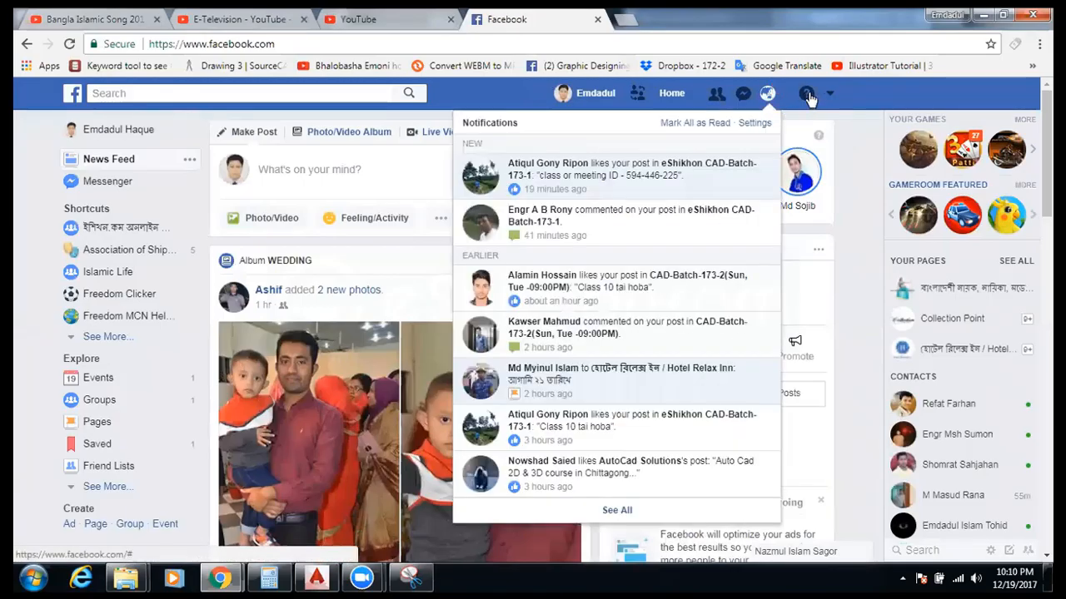
{"action": "left_click", "coordinate": [830, 94]}
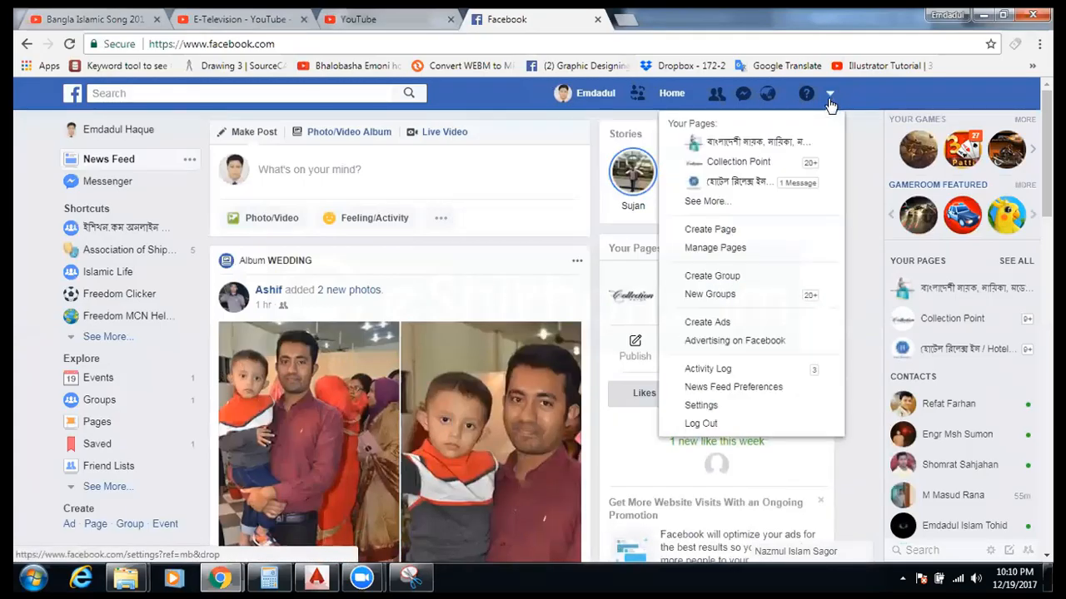
{"action": "left_click", "coordinate": [854, 142]}
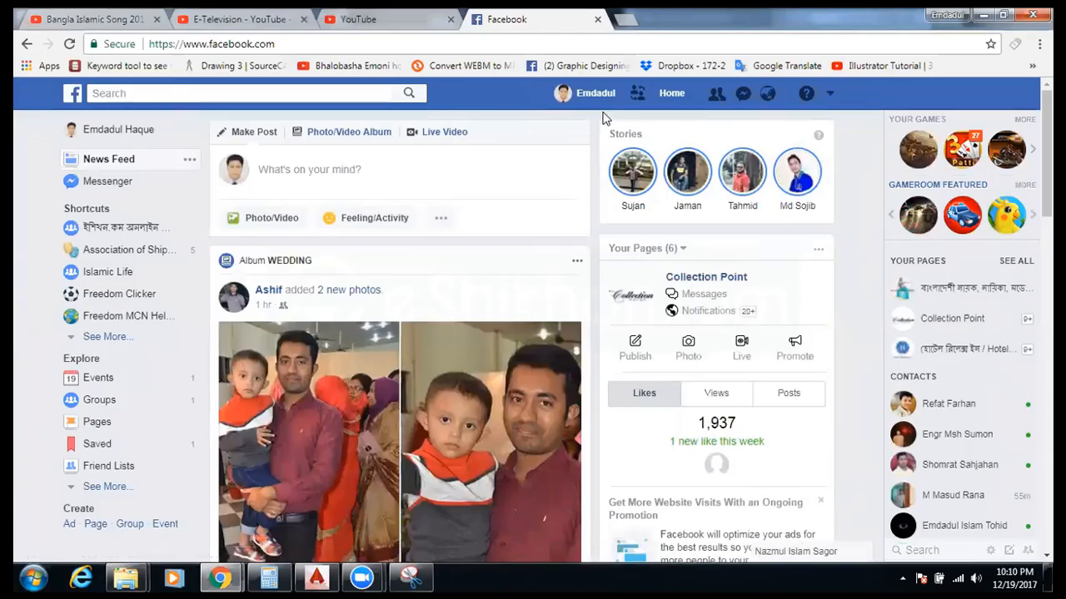
Step: Open the CAD-Batch-173-2(Sun, Tue -09:00PM) group and attach the Capture PNG image from the Desktop to a new post
{"action": "left_click", "coordinate": [380, 91]}
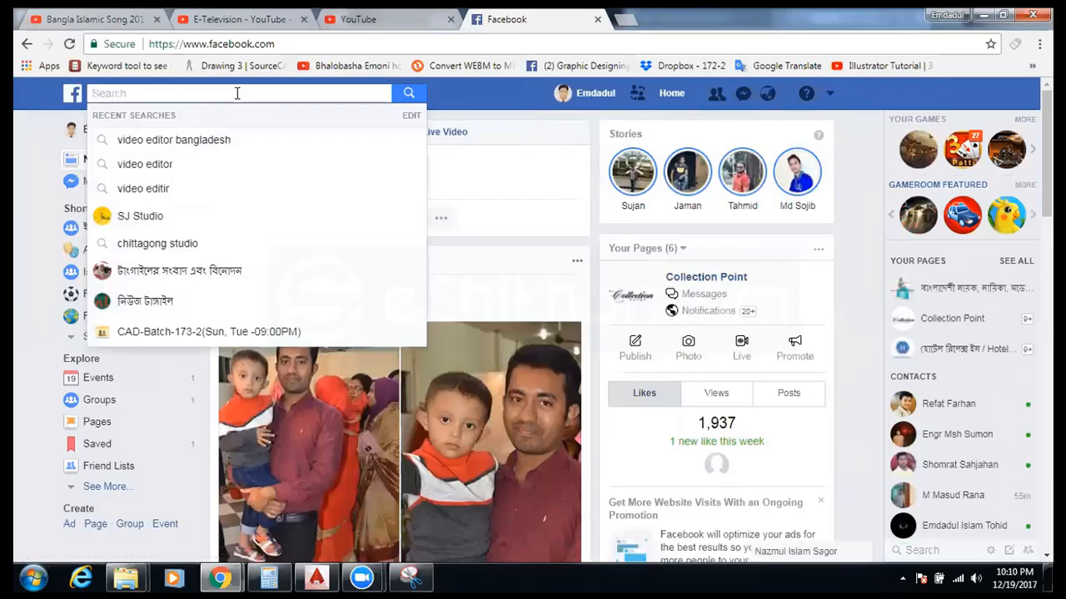
{"action": "left_click", "coordinate": [223, 335]}
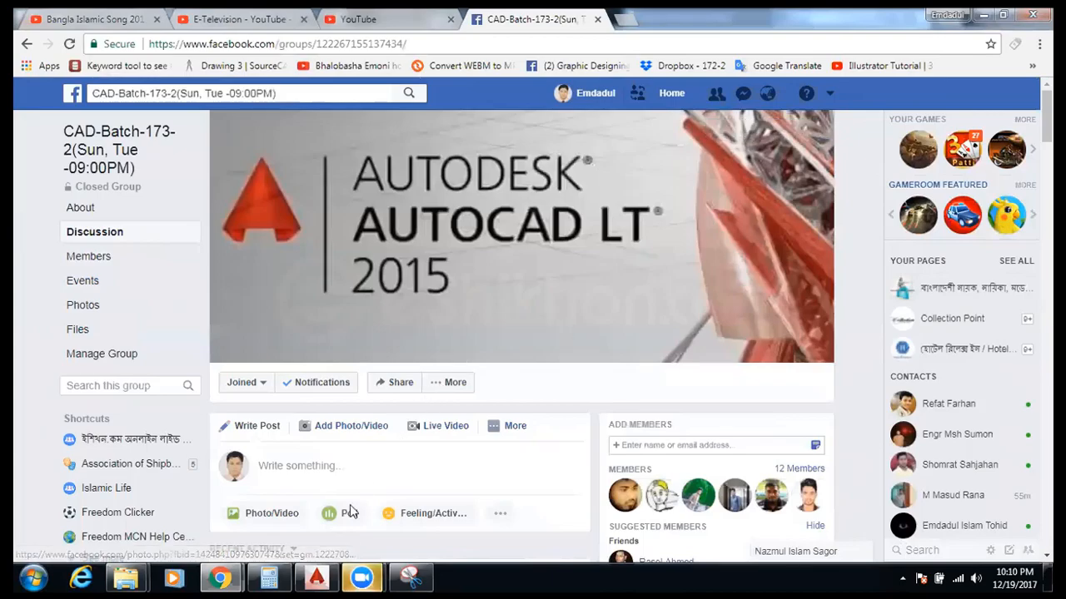
{"action": "left_click", "coordinate": [268, 517]}
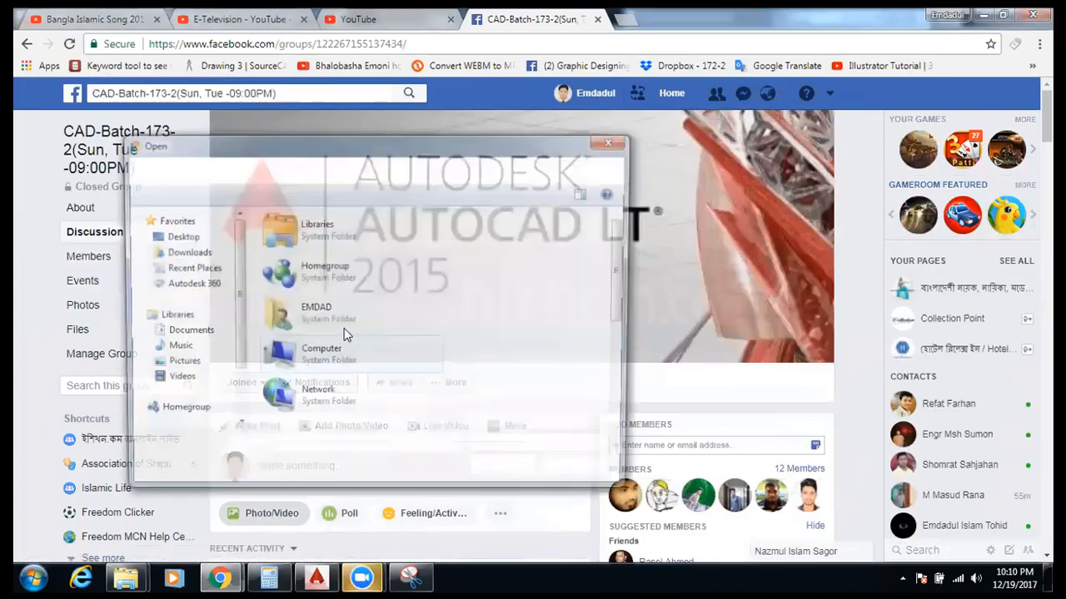
{"action": "scroll", "coordinate": [366, 331], "scroll_direction": "down", "scroll_amount": 5}
{"action": "scroll", "coordinate": [380, 329], "scroll_direction": "down", "scroll_amount": 2}
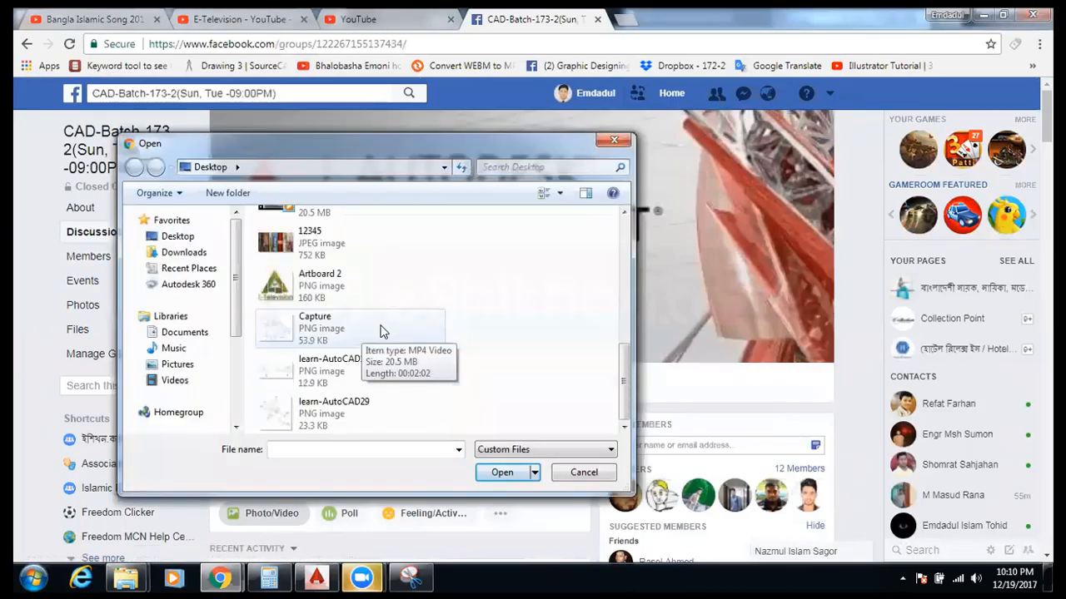
{"action": "scroll", "coordinate": [349, 331], "scroll_direction": "up", "scroll_amount": 2}
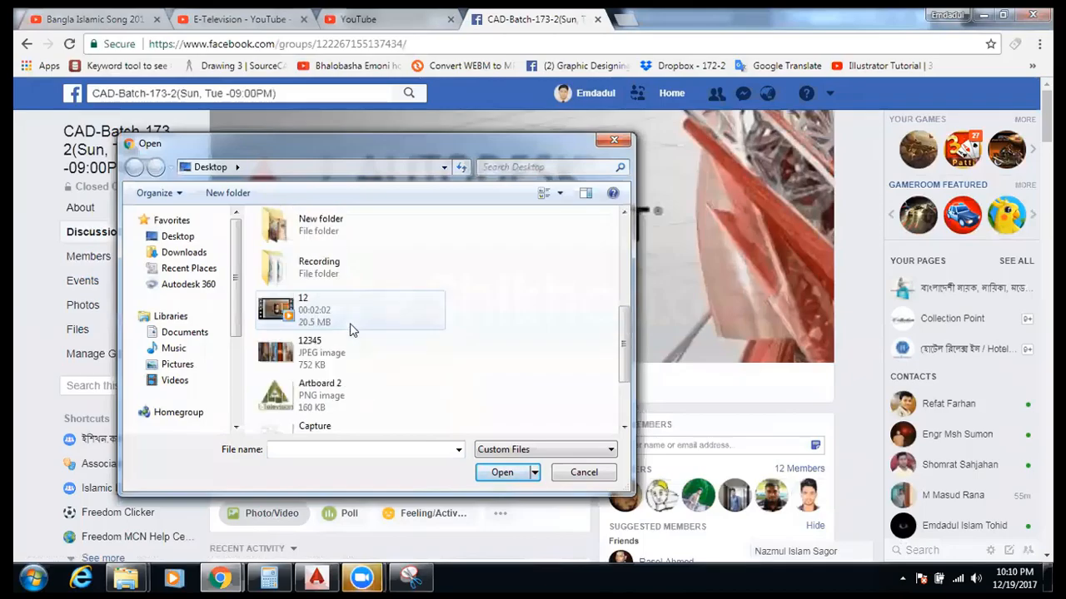
{"action": "scroll", "coordinate": [350, 331], "scroll_direction": "up", "scroll_amount": 5}
{"action": "scroll", "coordinate": [351, 331], "scroll_direction": "down", "scroll_amount": 7}
{"action": "left_click", "coordinate": [351, 330]}
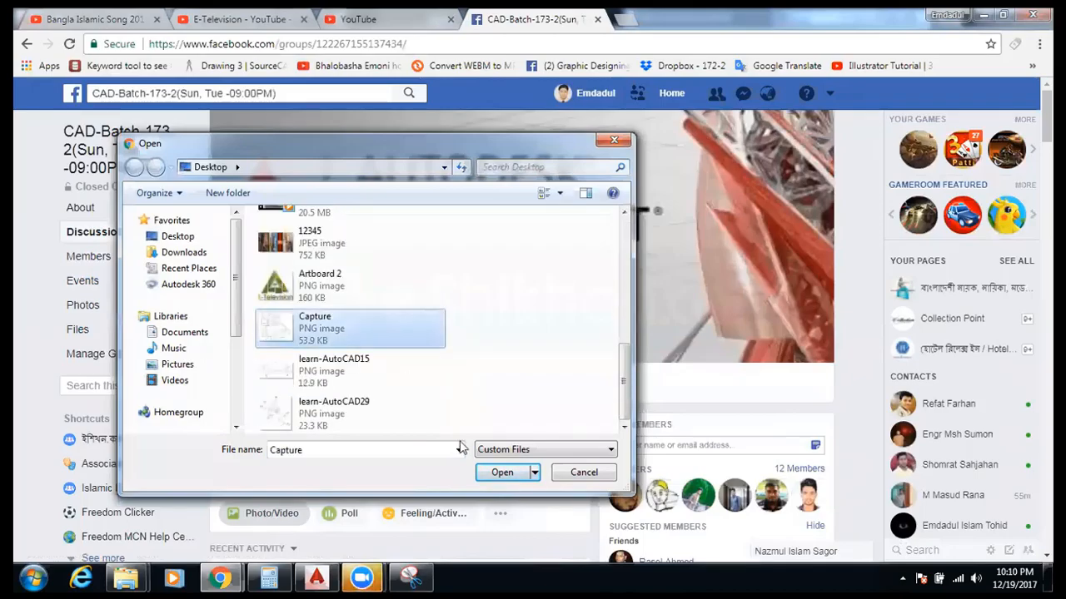
{"action": "left_click", "coordinate": [503, 472]}
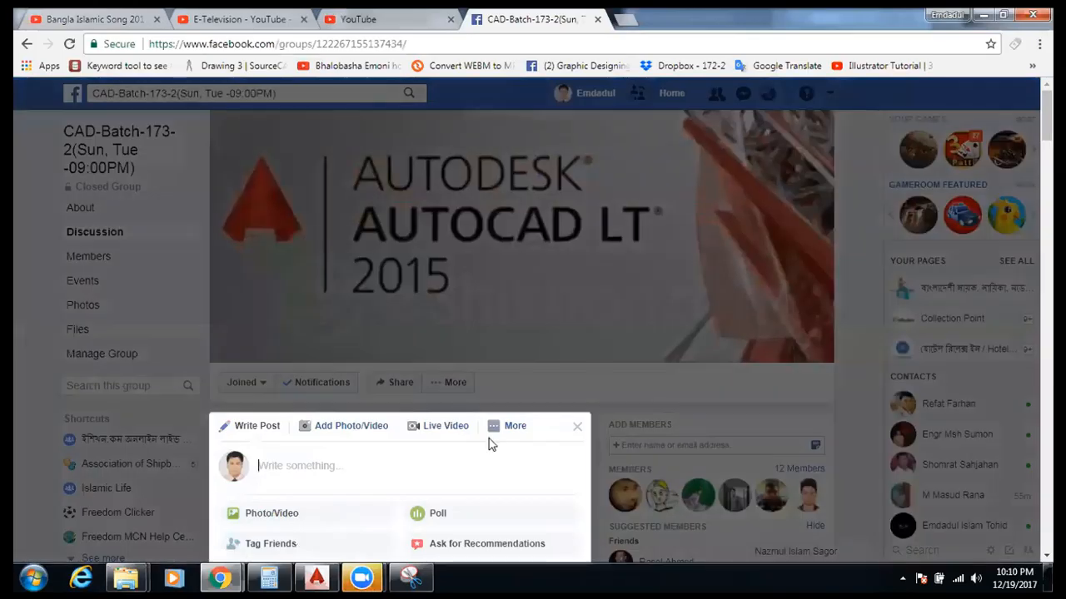
Step: Caption the photo "Today Class running & this drawn my all student. Come on to the class Hurry up."
{"action": "scroll", "coordinate": [509, 391], "scroll_direction": "down", "scroll_amount": 4}
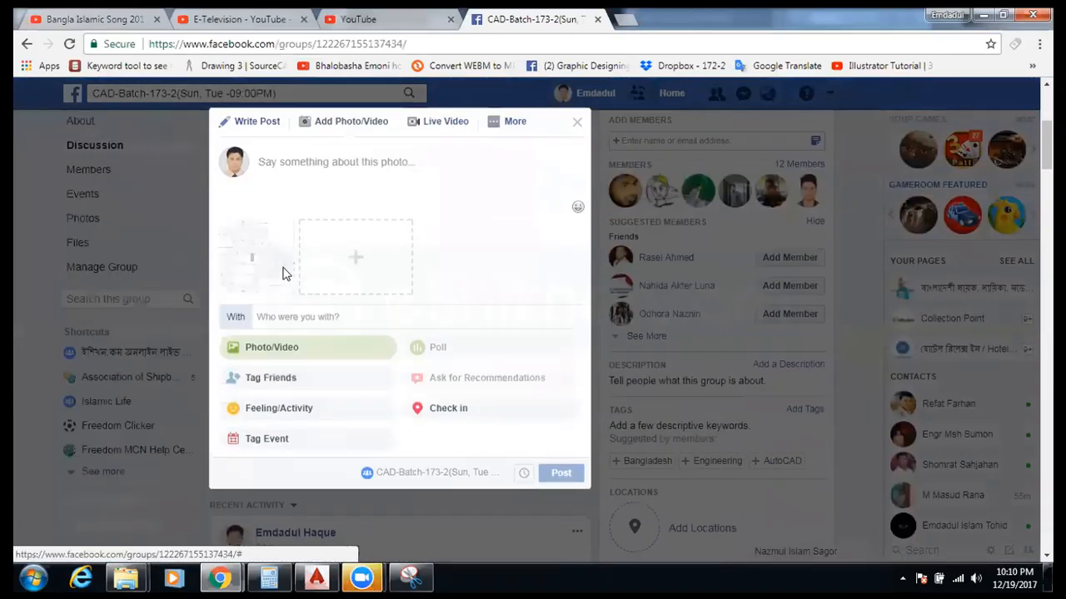
{"action": "left_click", "coordinate": [304, 166]}
{"action": "type", "text": "Today Class"}
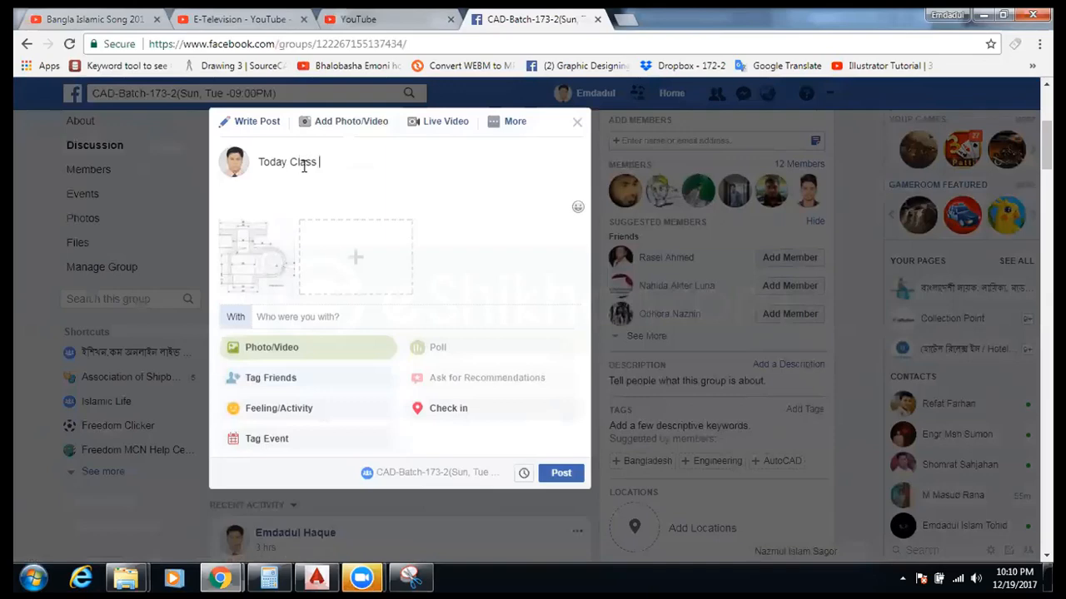
{"action": "type", "text": " running & this drawn my all student. C"}
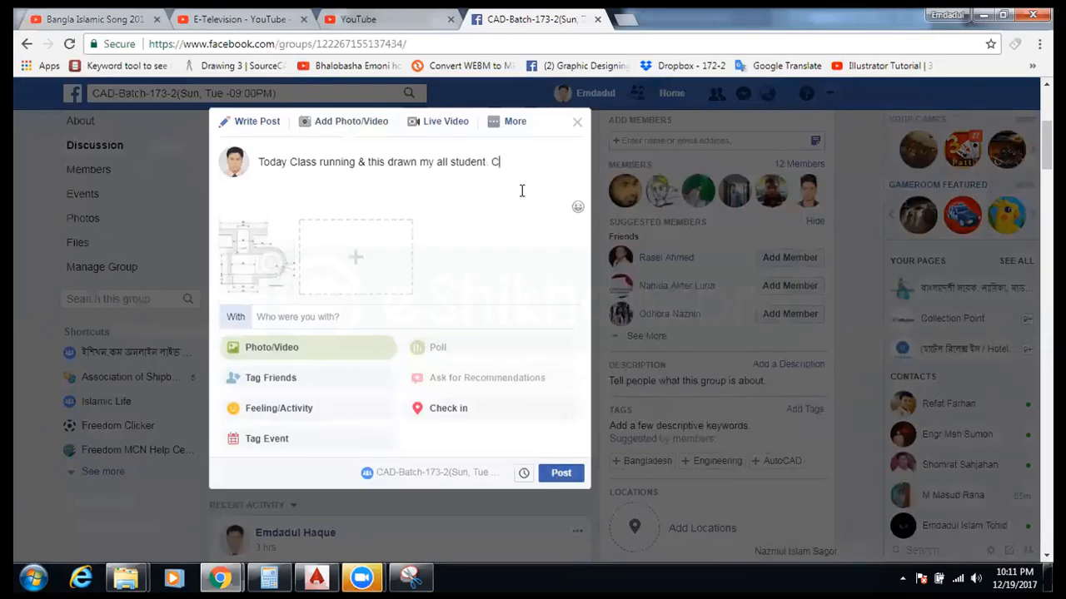
{"action": "type", "text": "ome on to the class Hu"}
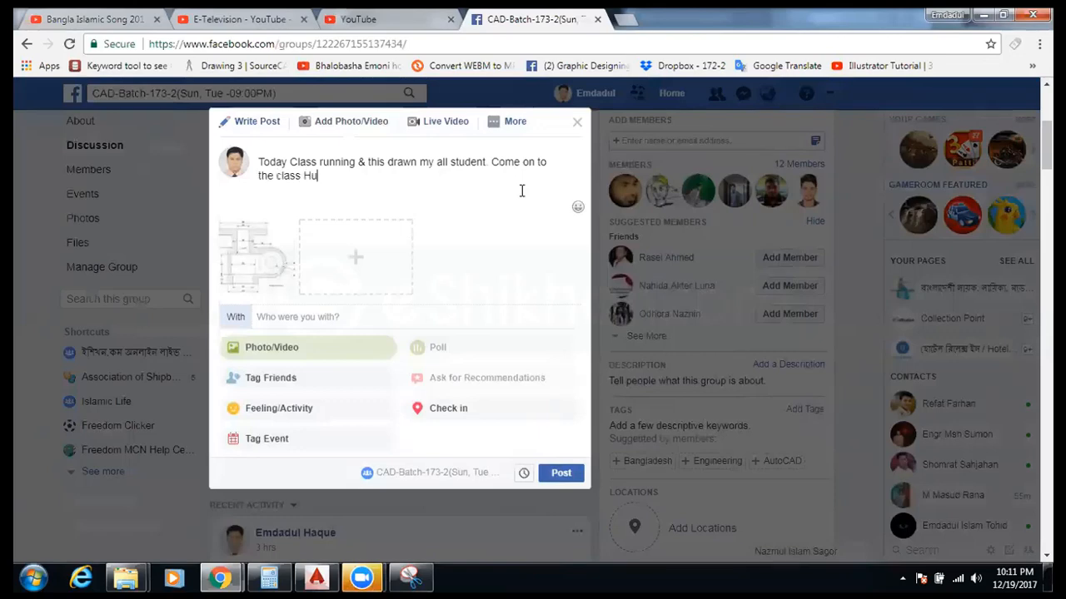
{"action": "type", "text": "p."}
Step: Copy the whole caption text for reuse and publish the photo post to the CAD-Batch-173-2 group
{"action": "key", "text": "ctrl+a"}
{"action": "left_click", "coordinate": [308, 176]}
{"action": "left_click_drag", "start_coordinate": [353, 175], "coordinate": [263, 159]}
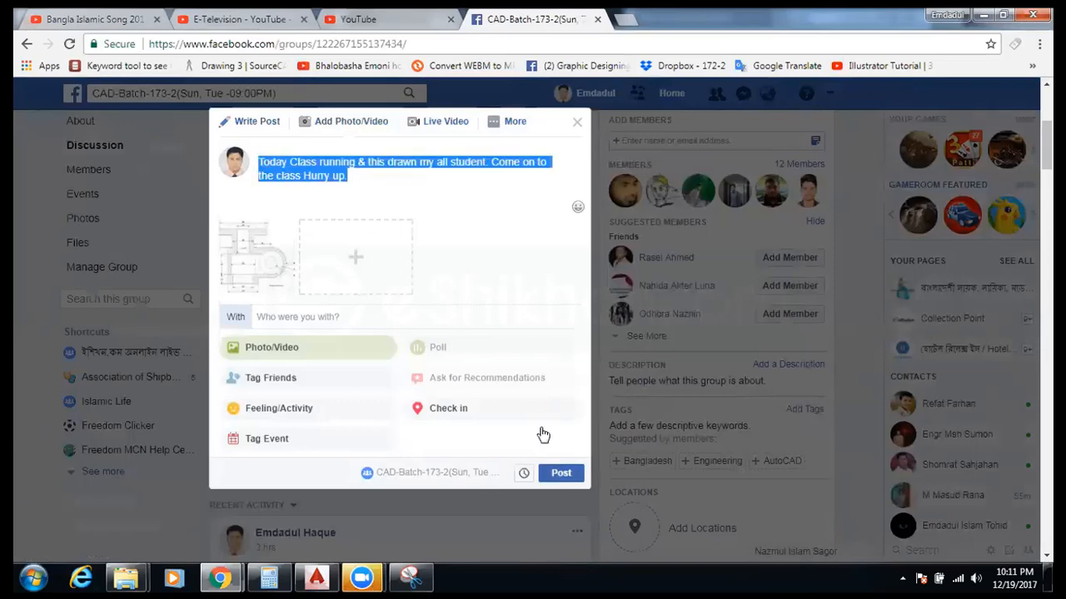
{"action": "left_click", "coordinate": [559, 474]}
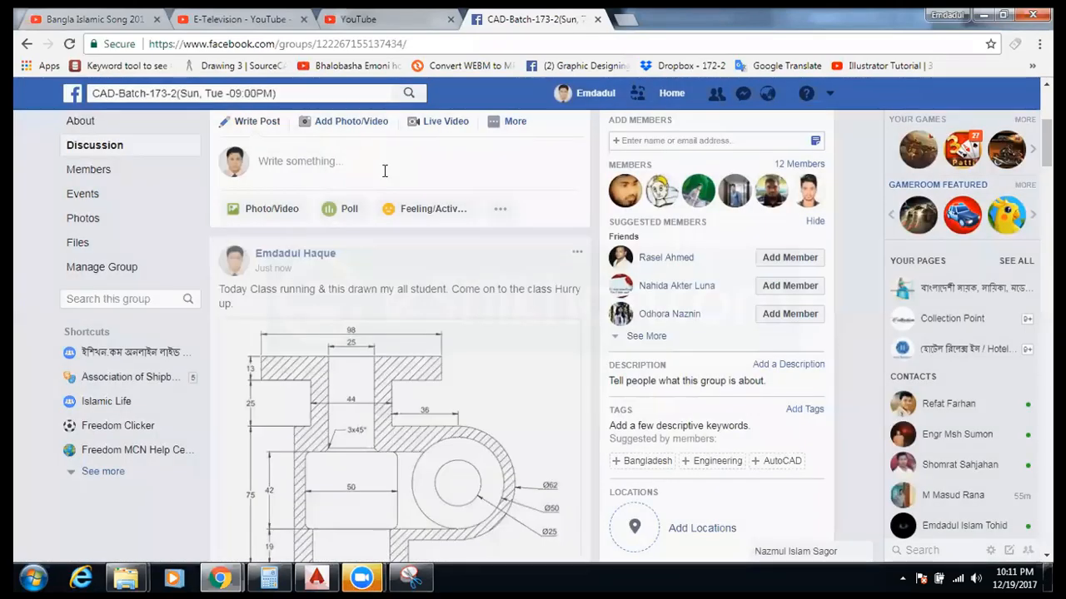
Step: Review the newly published drawing post and the older posts in the group's discussion
{"action": "left_click", "coordinate": [315, 93]}
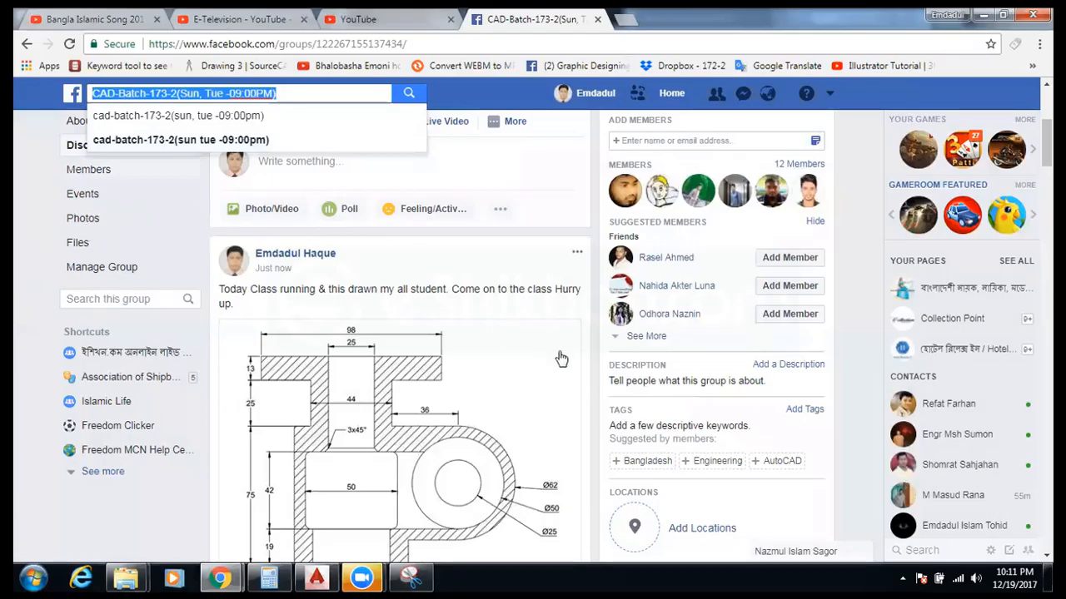
{"action": "scroll", "coordinate": [561, 360], "scroll_direction": "up", "scroll_amount": 1}
{"action": "scroll", "coordinate": [562, 360], "scroll_direction": "down", "scroll_amount": 5}
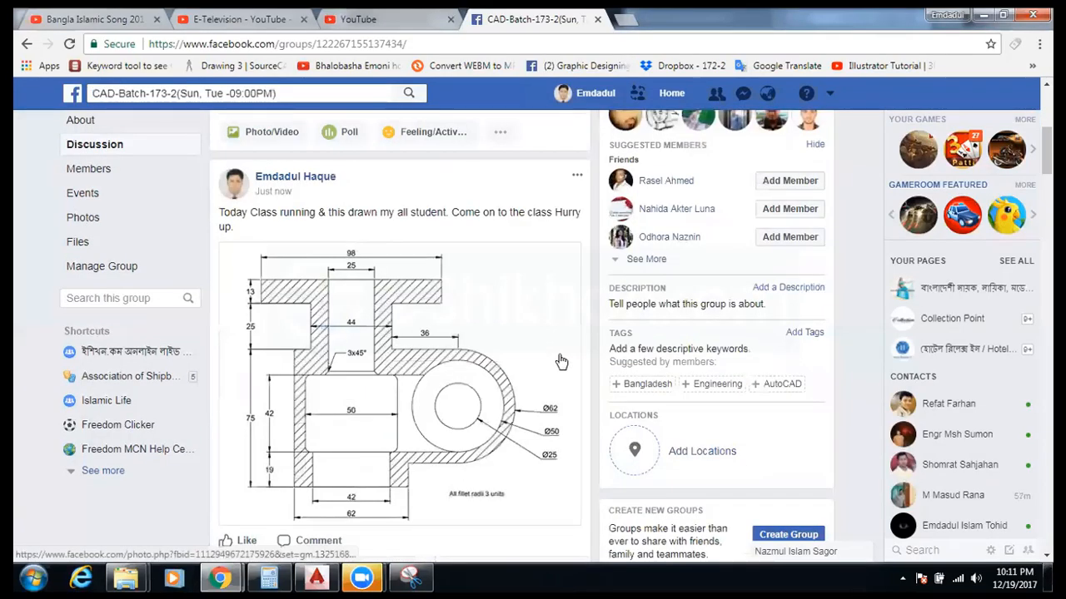
{"action": "scroll", "coordinate": [563, 360], "scroll_direction": "down", "scroll_amount": 3}
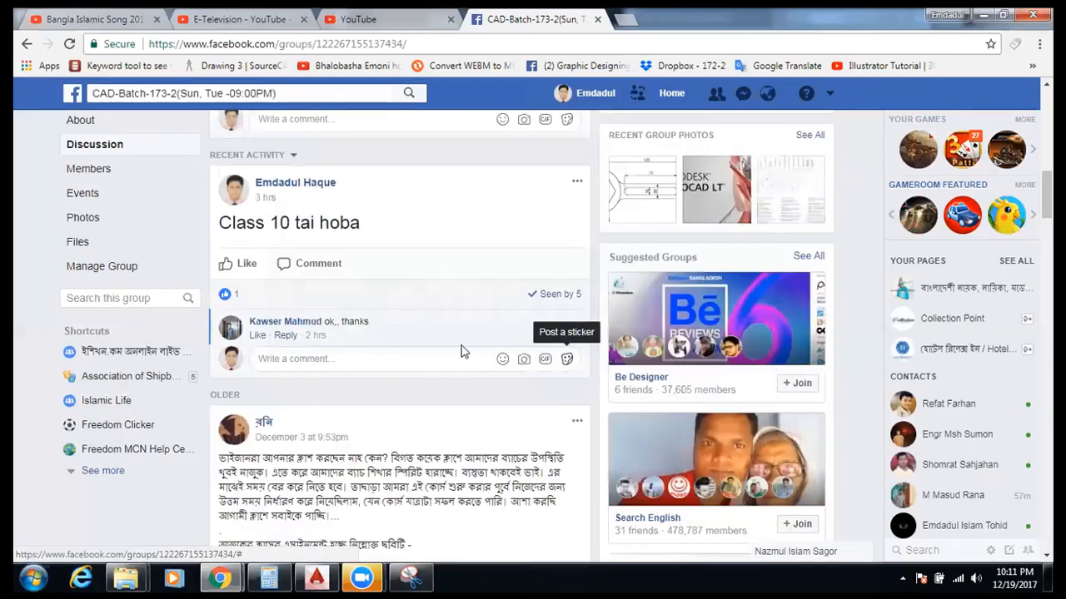
{"action": "scroll", "coordinate": [461, 345], "scroll_direction": "up", "scroll_amount": 10}
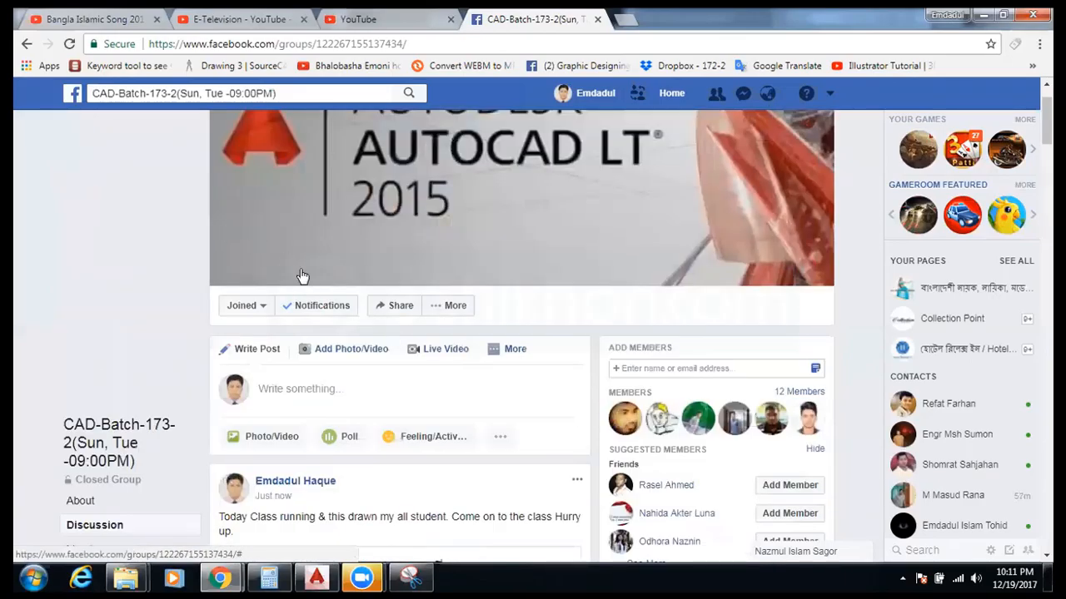
{"action": "scroll", "coordinate": [28, 189], "scroll_direction": "up", "scroll_amount": 1}
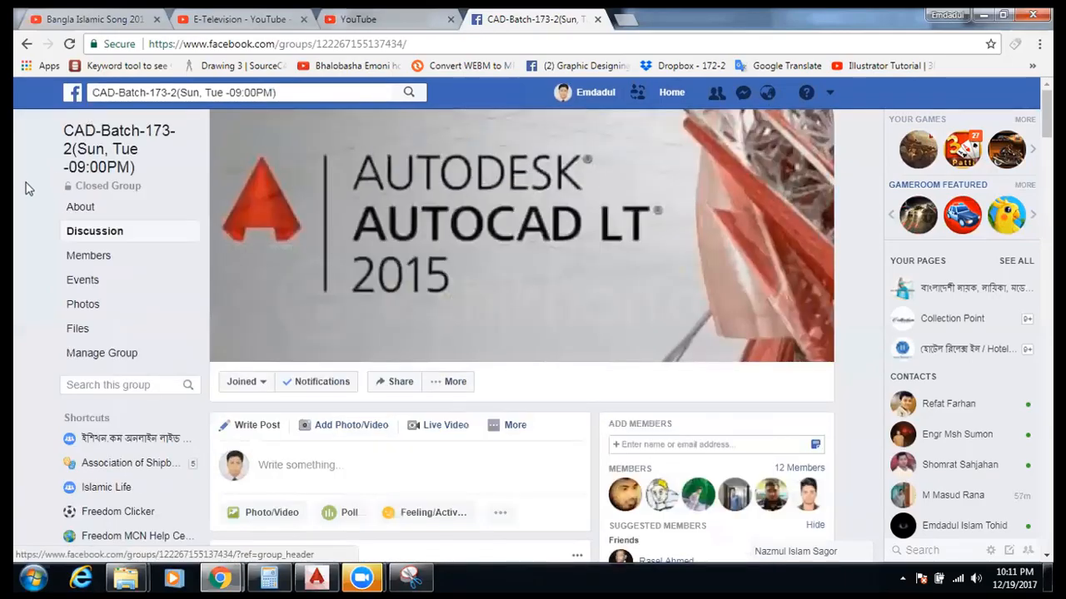
Step: Search Facebook for "cad batch 173-1" and open the eShikhon CAD-Batch-173-1 group
{"action": "left_click", "coordinate": [229, 91]}
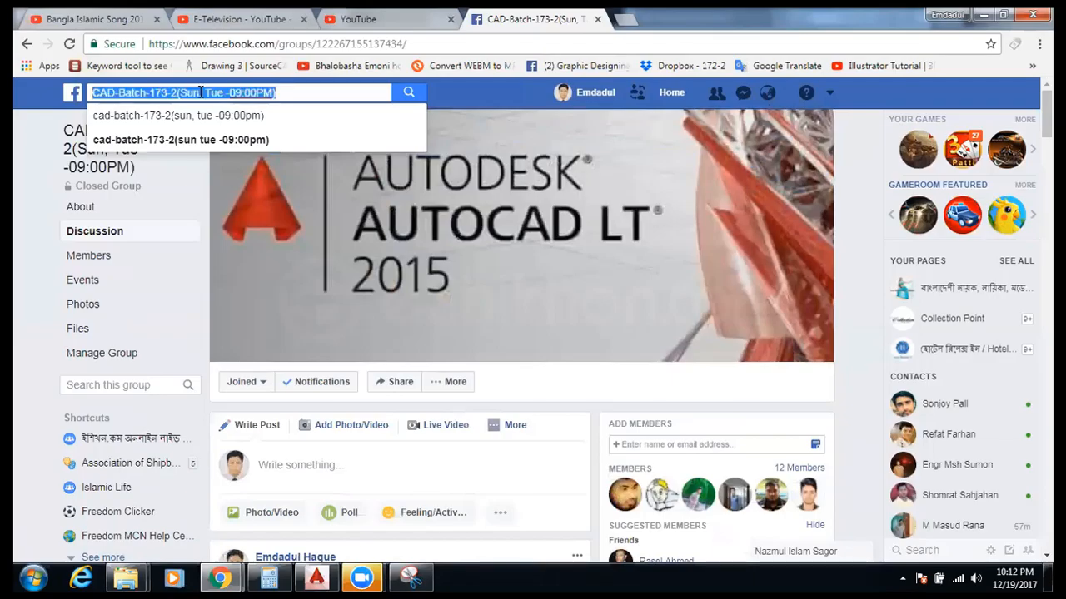
{"action": "type", "text": "c"}
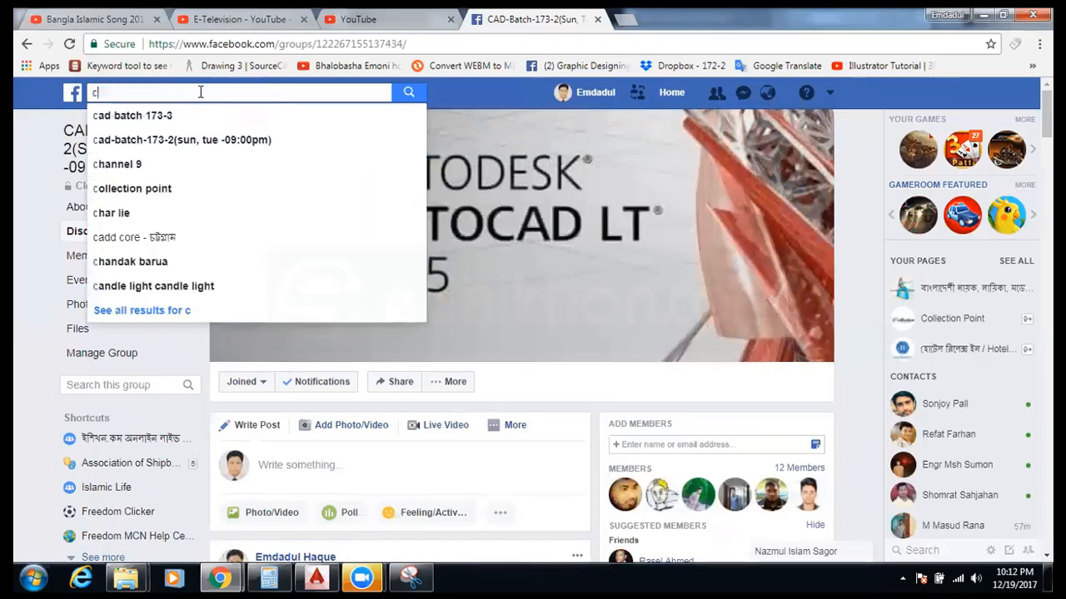
{"action": "type", "text": "ad ba"}
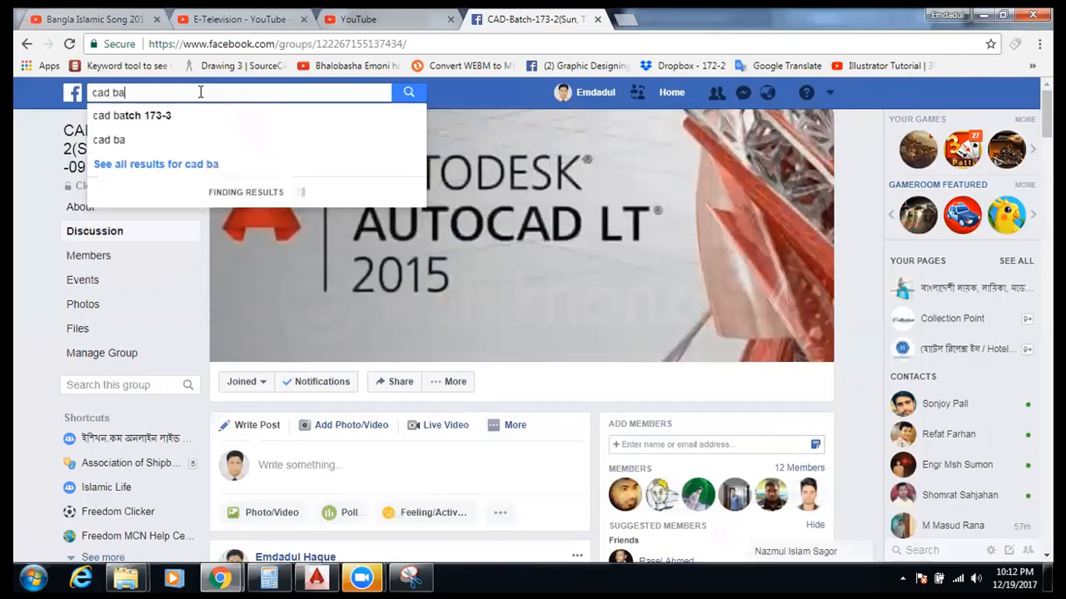
{"action": "type", "text": "tch"}
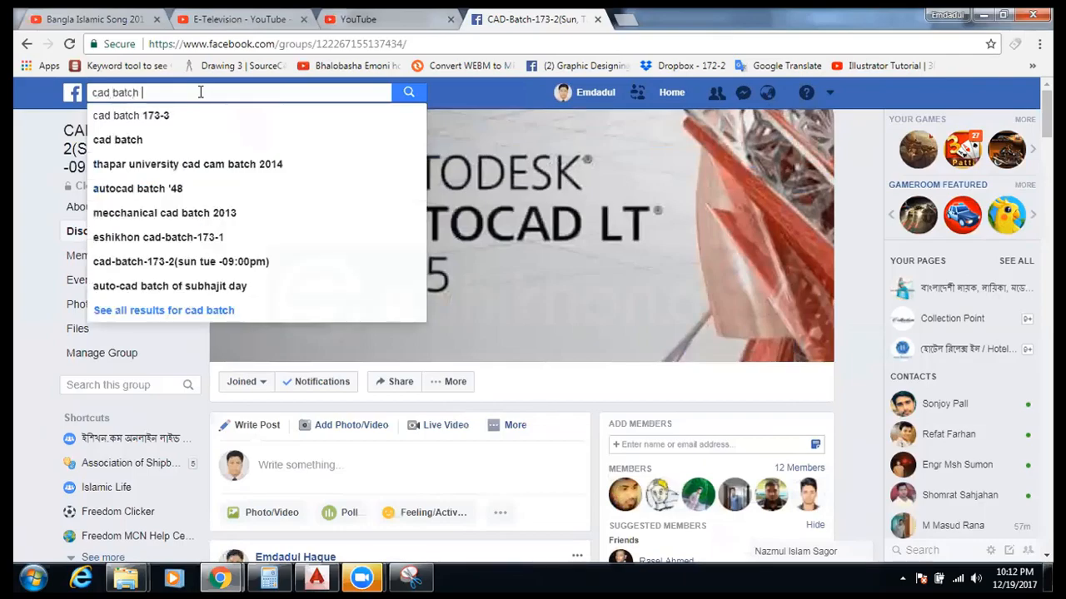
{"action": "type", "text": " 173-1"}
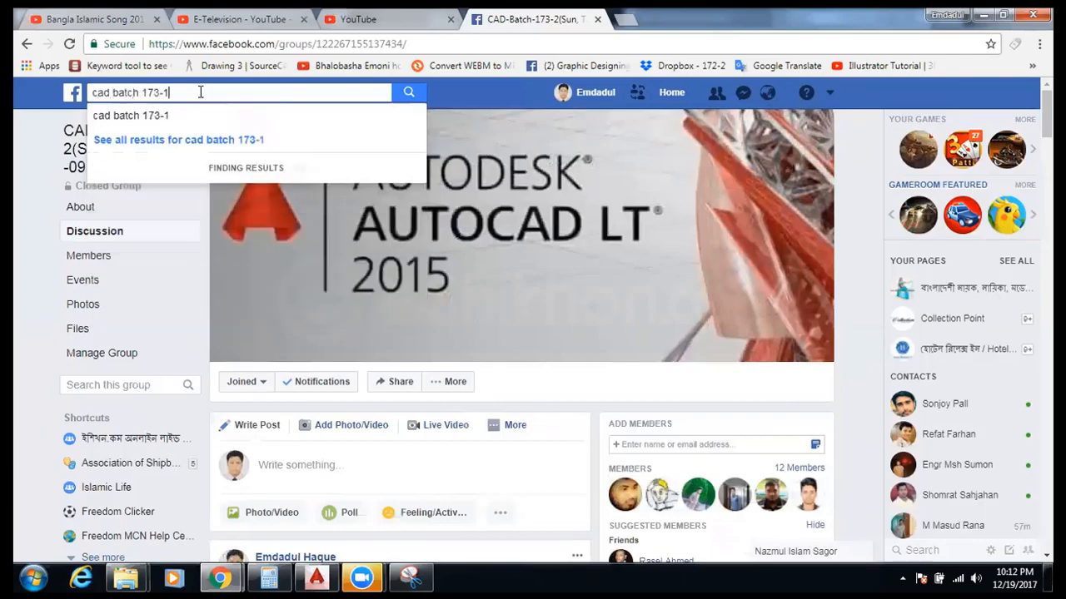
{"action": "left_click", "coordinate": [217, 116]}
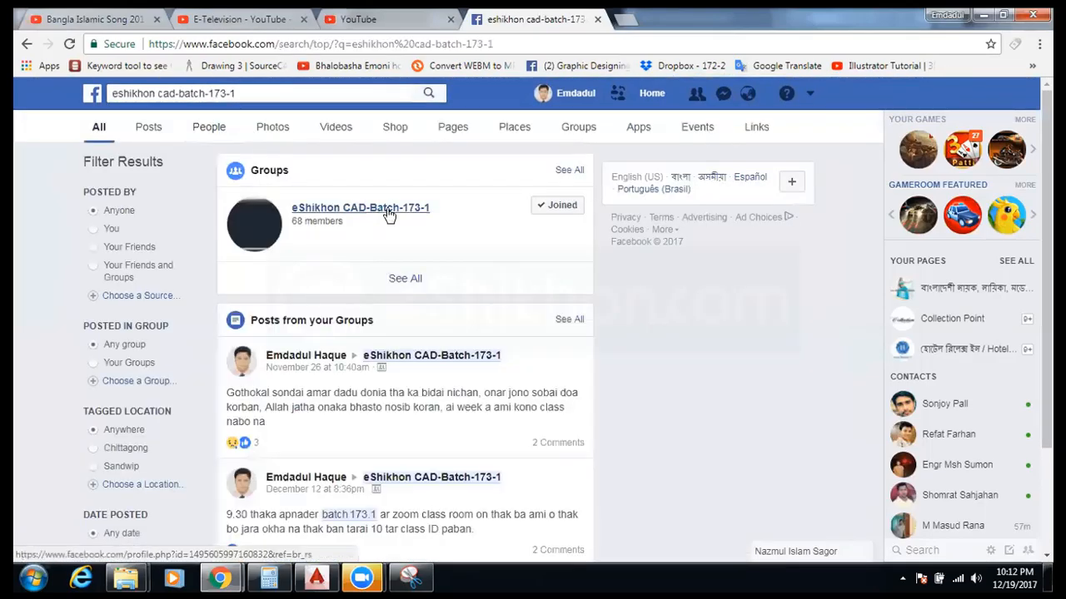
{"action": "left_click", "coordinate": [388, 215]}
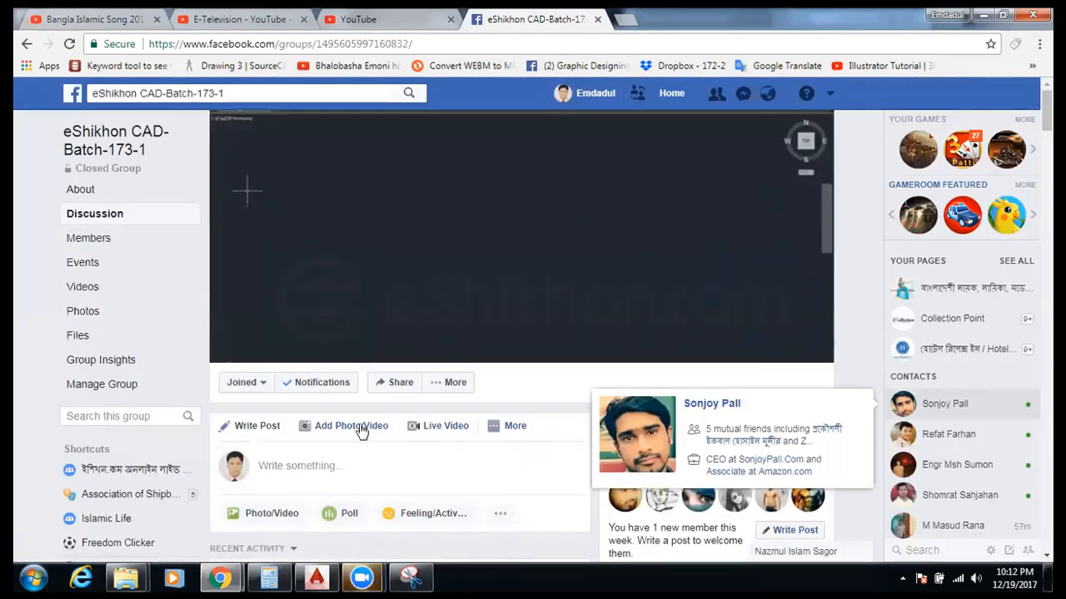
{"action": "left_click", "coordinate": [368, 465]}
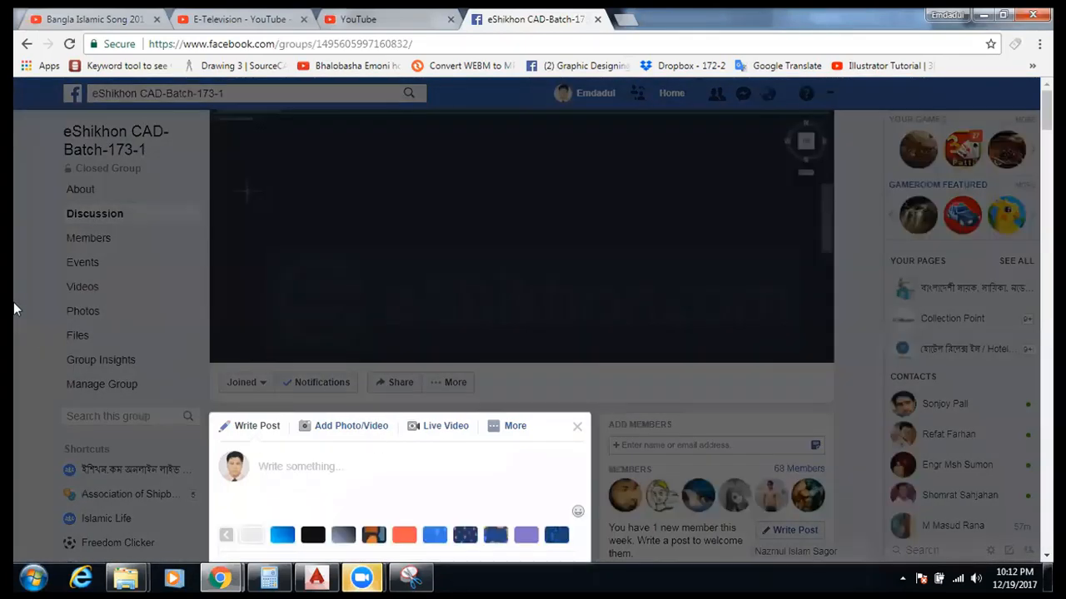
{"action": "scroll", "coordinate": [26, 322], "scroll_direction": "down", "scroll_amount": 4}
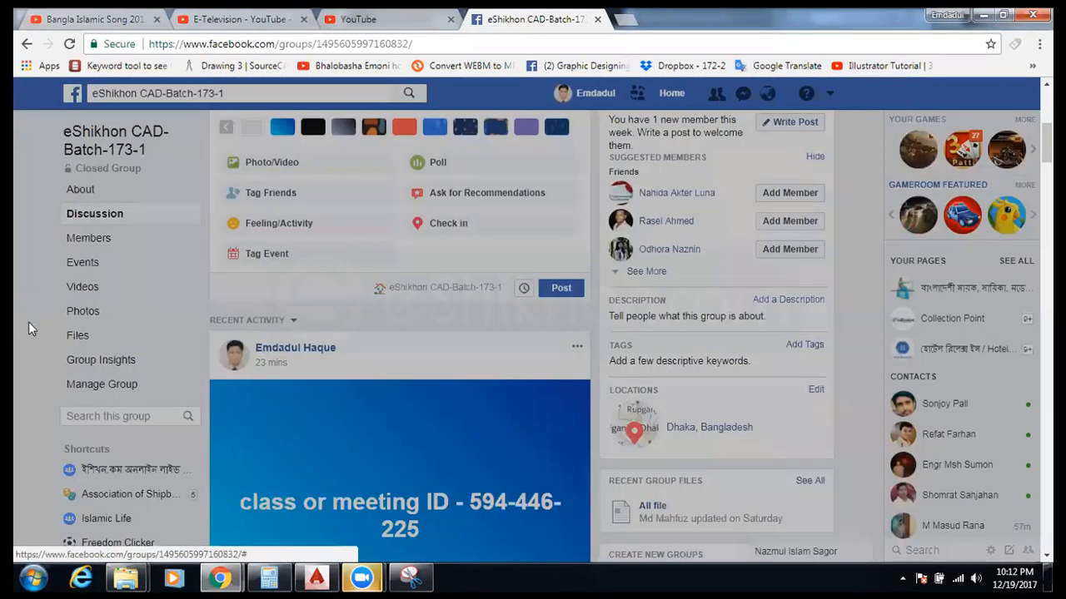
{"action": "left_click", "coordinate": [28, 322]}
{"action": "scroll", "coordinate": [28, 321], "scroll_direction": "down", "scroll_amount": 5}
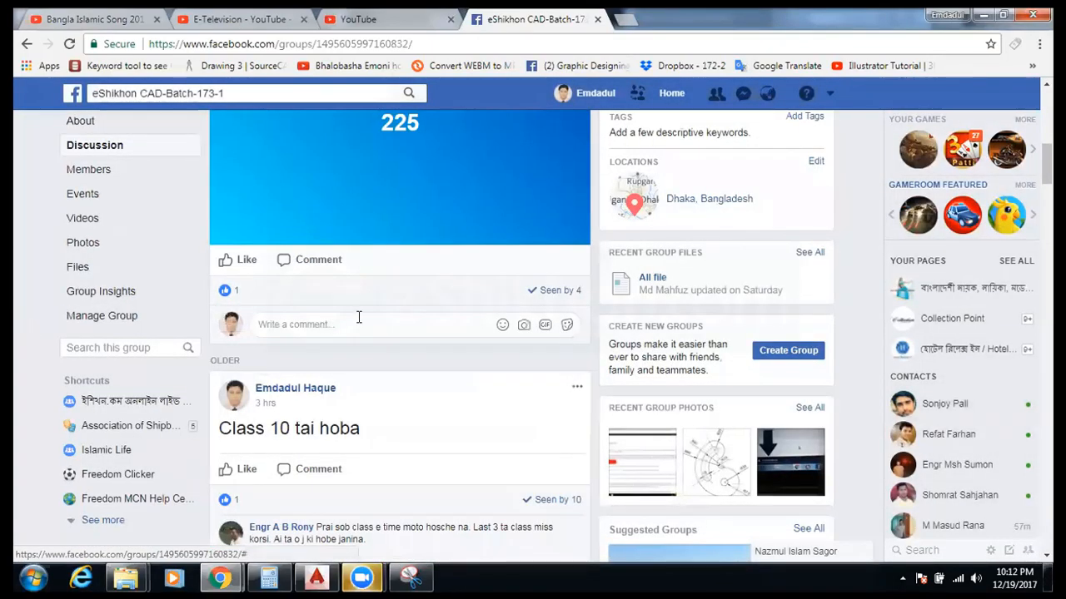
{"action": "scroll", "coordinate": [325, 354], "scroll_direction": "up", "scroll_amount": 1}
{"action": "scroll", "coordinate": [324, 354], "scroll_direction": "up", "scroll_amount": 4}
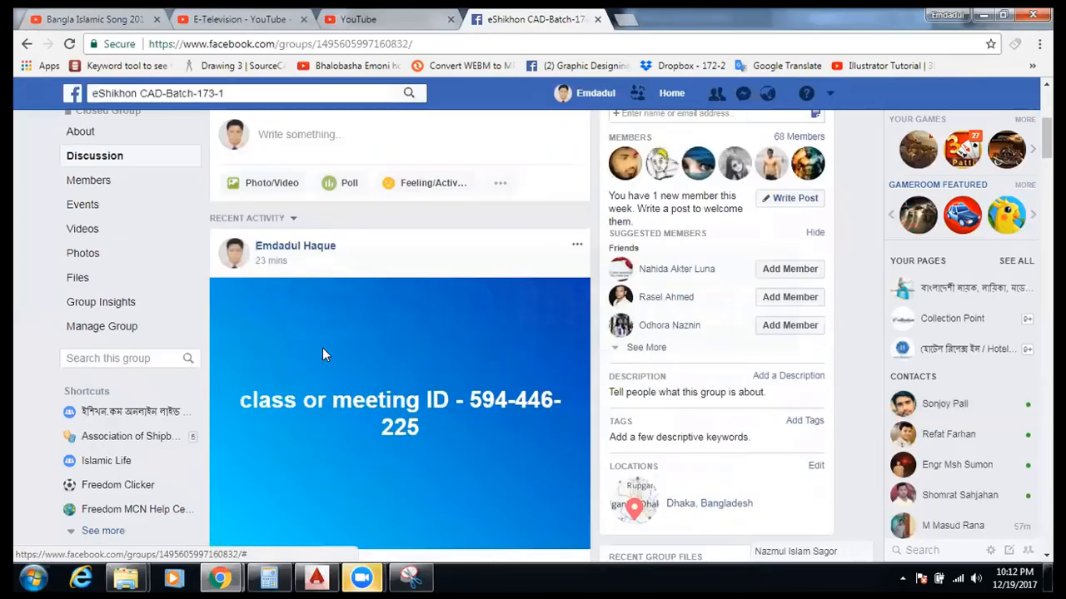
Step: Attach the Capture PNG image from the Desktop to a new photo post in the eShikhon CAD-Batch-173-1 group
{"action": "left_click", "coordinate": [301, 335]}
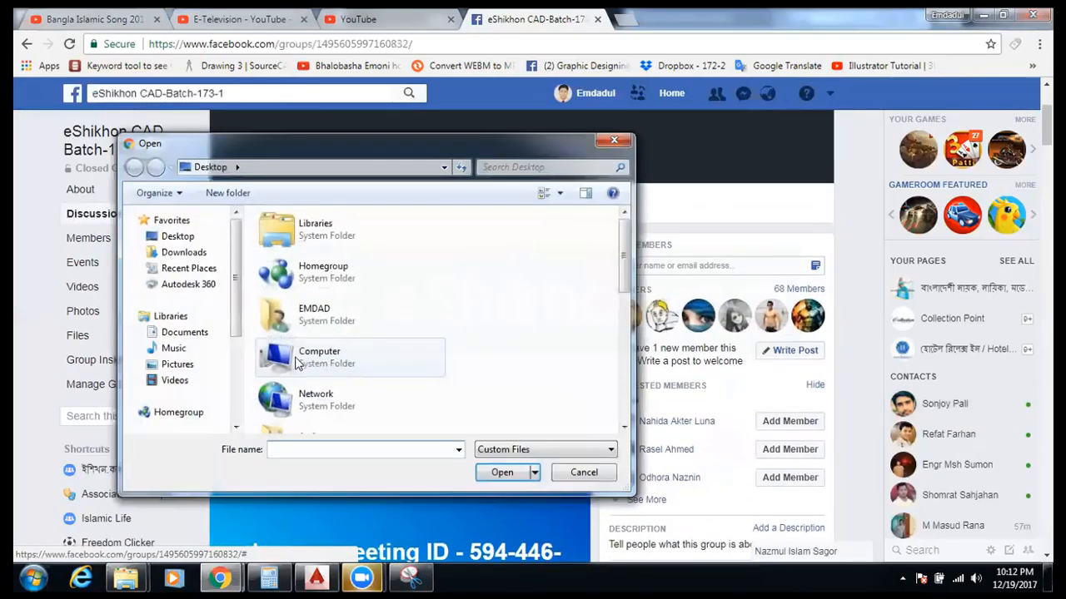
{"action": "scroll", "coordinate": [372, 346], "scroll_direction": "down", "scroll_amount": 3}
{"action": "scroll", "coordinate": [376, 348], "scroll_direction": "down", "scroll_amount": 1}
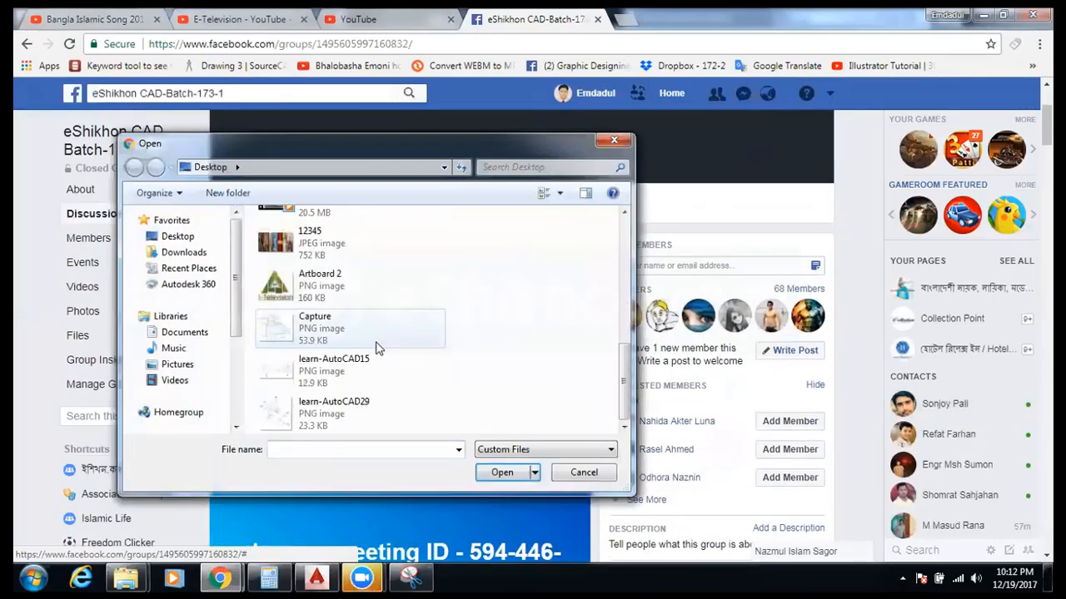
{"action": "left_click", "coordinate": [371, 342]}
{"action": "left_click", "coordinate": [502, 472]}
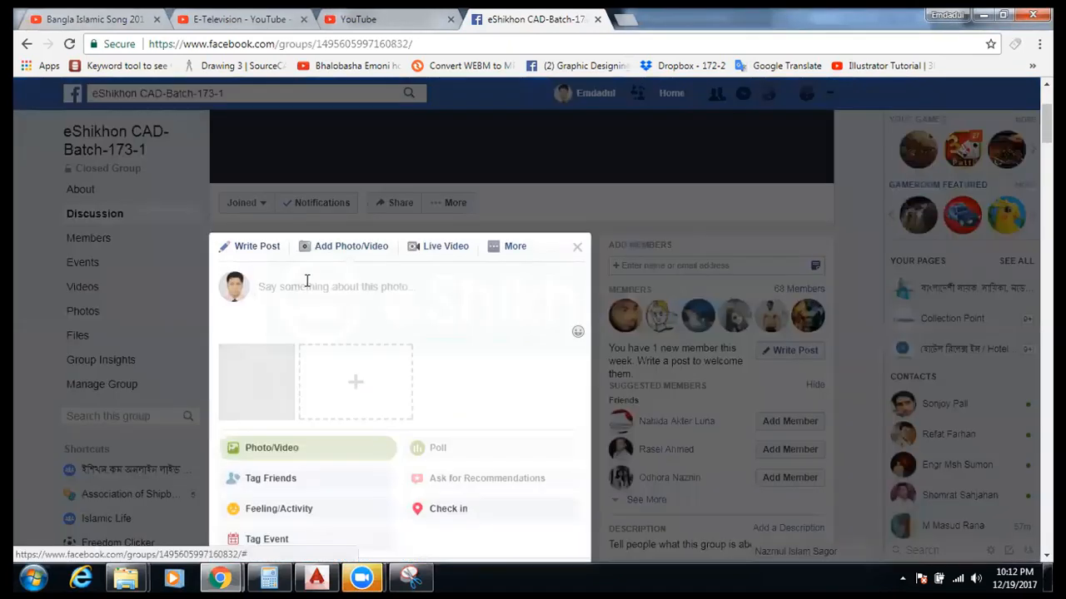
Step: Paste the copied caption "Today Class running & this drawn my all student. Come on to the class Hurry up." and publish the post
{"action": "type", "text": "Today Class running & this drawn my all student. Come on to the class Hurry up."}
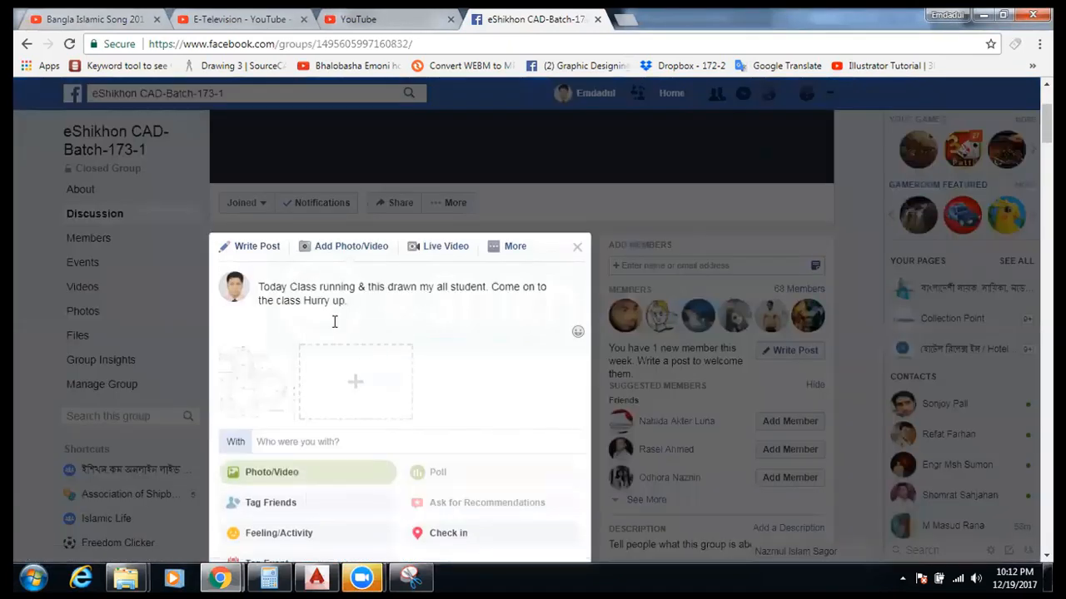
{"action": "scroll", "coordinate": [57, 310], "scroll_direction": "down", "scroll_amount": 1}
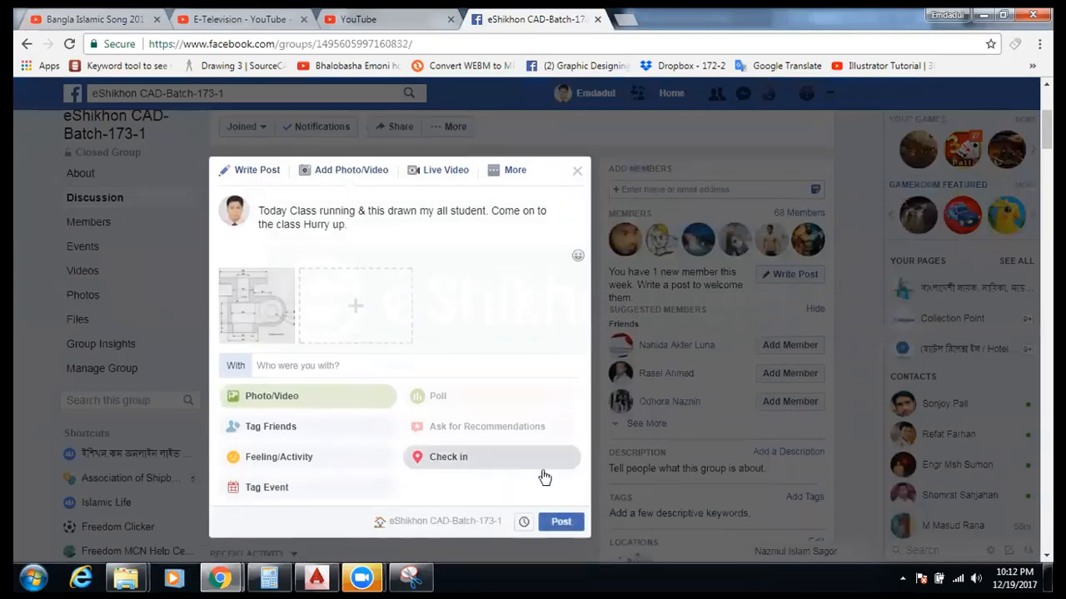
{"action": "left_click", "coordinate": [556, 521]}
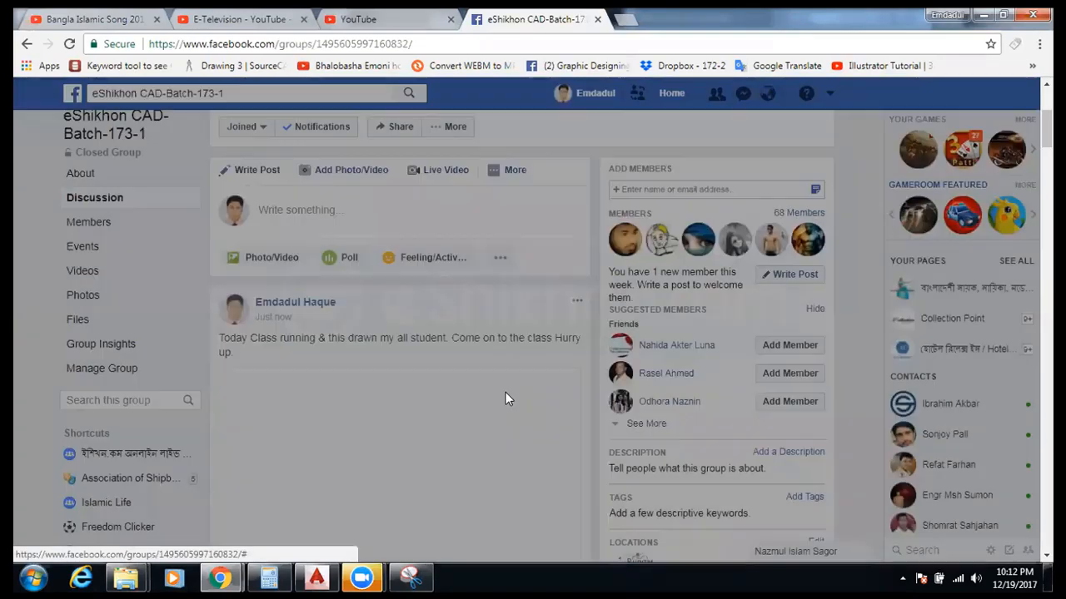
Step: View the published post's drawing, return to AutoCAD, and minimize the Snipping Tool to inspect the original section drawing
{"action": "scroll", "coordinate": [71, 373], "scroll_direction": "down", "scroll_amount": 3}
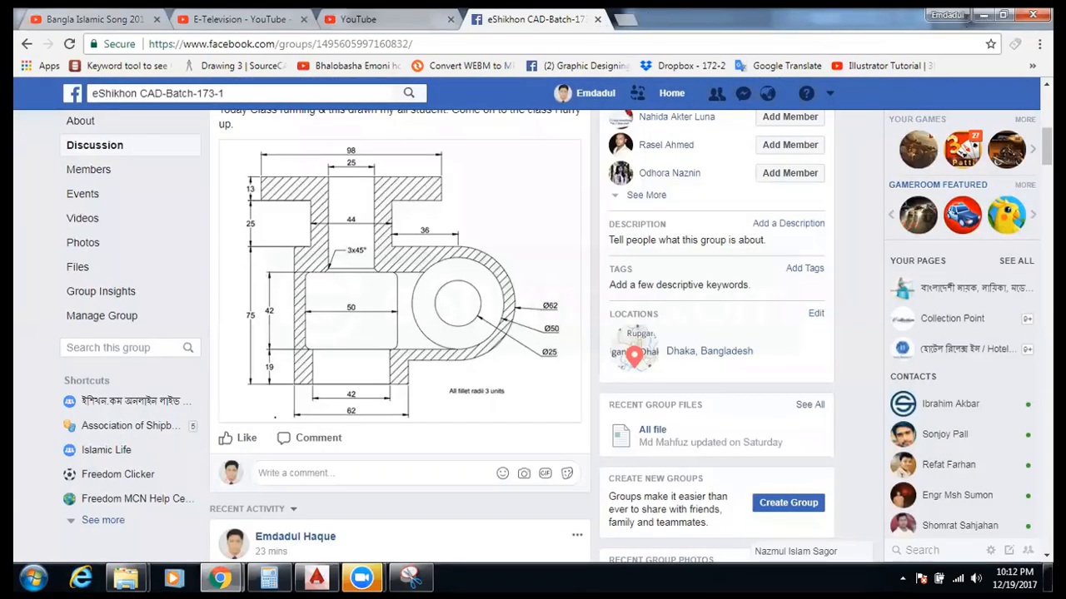
{"action": "left_click", "coordinate": [405, 572]}
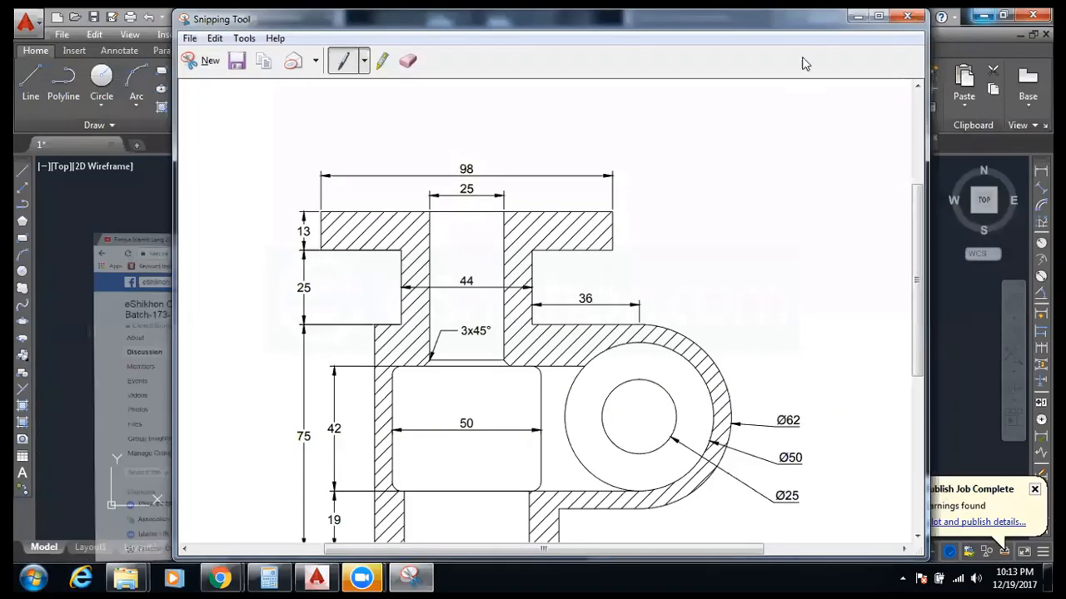
{"action": "left_click", "coordinate": [857, 16]}
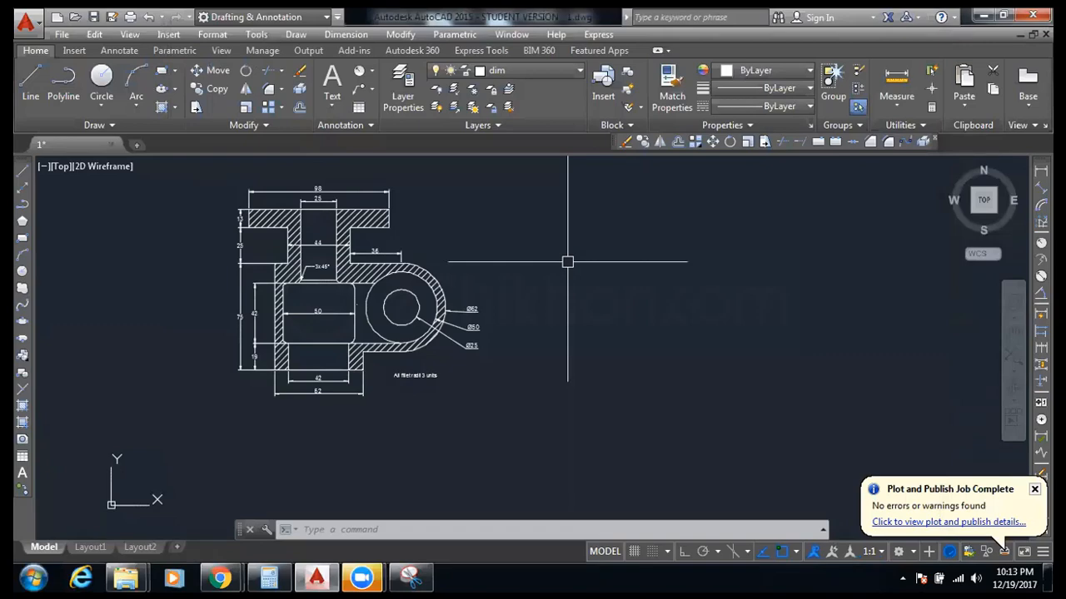
{"action": "scroll", "coordinate": [843, 390], "scroll_direction": "down", "scroll_amount": 3}
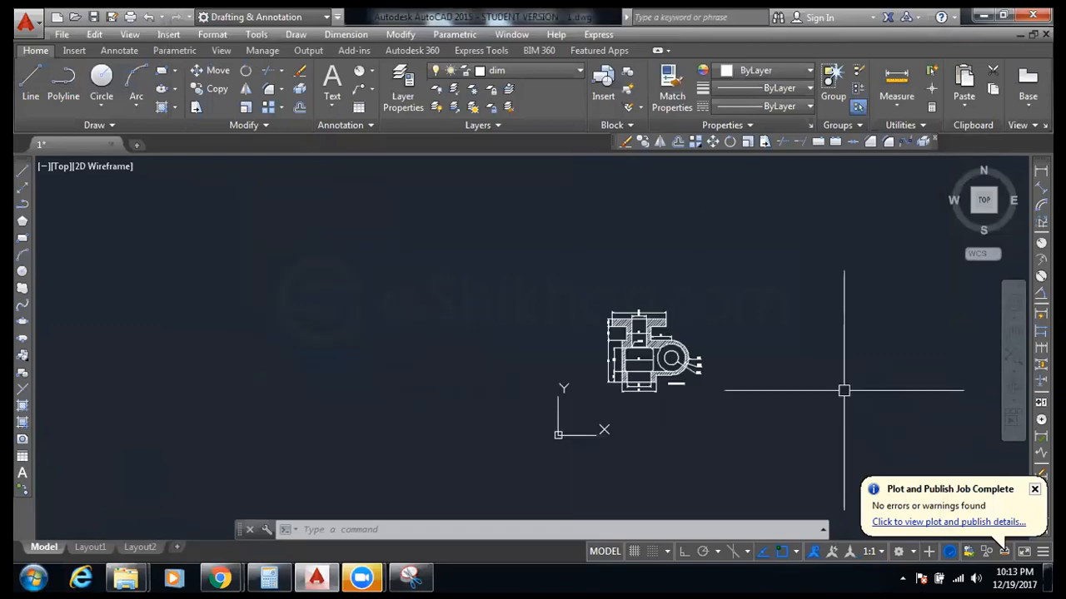
{"action": "middle_click_drag", "start_coordinate": [622, 293], "coordinate": [397, 220]}
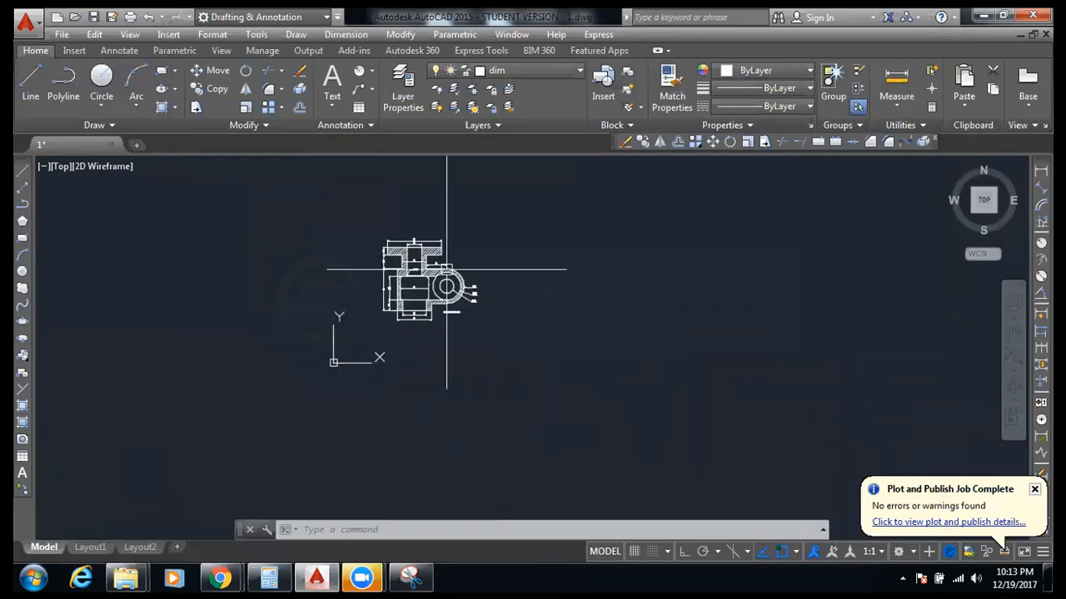
{"action": "scroll", "coordinate": [476, 281], "scroll_direction": "up", "scroll_amount": 2}
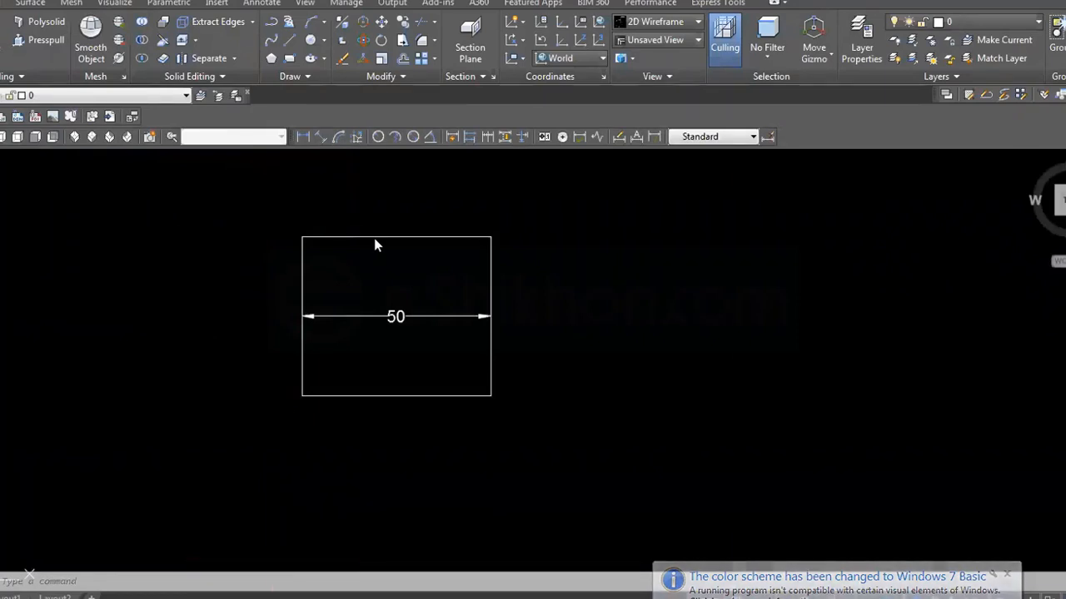
Step: Check the Capture reference image and add a vertical linear dimension to the rectangle's left side, placed well outside it
{"action": "key", "text": "alt+Tab"}
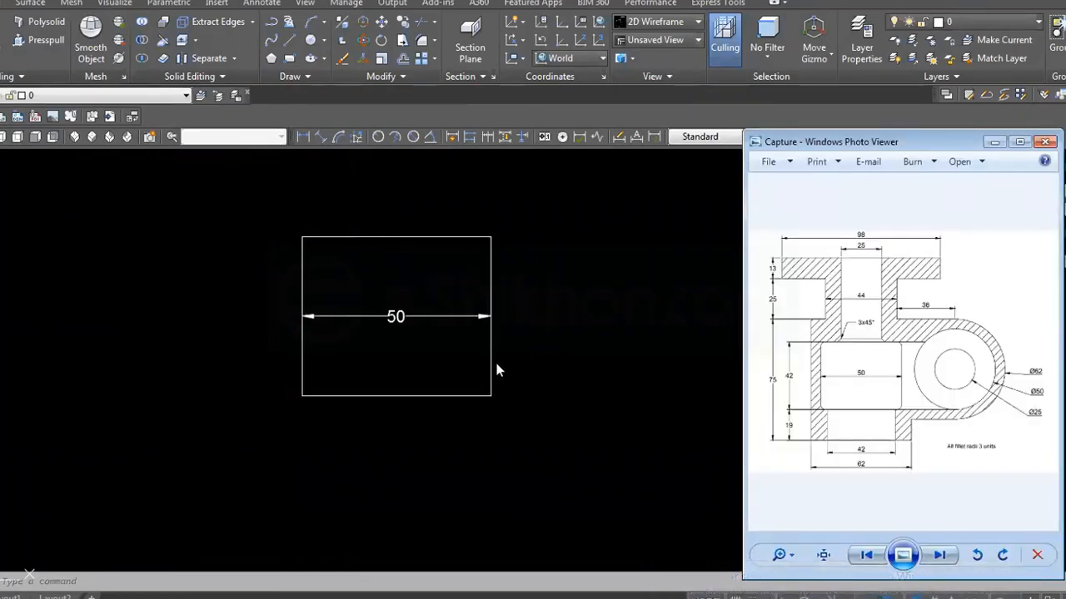
{"action": "left_click", "coordinate": [303, 137]}
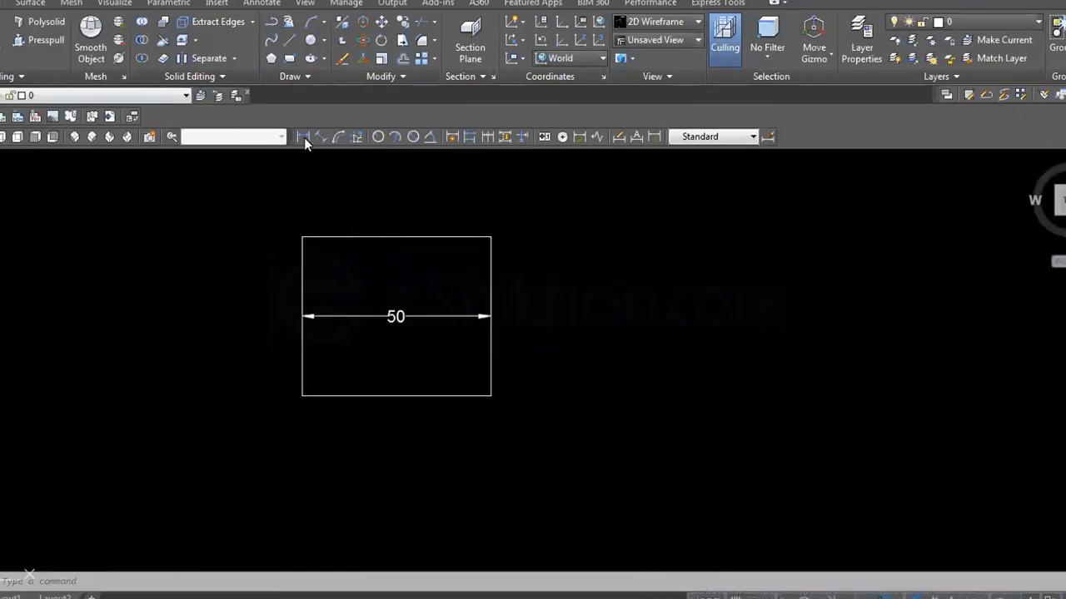
{"action": "left_click", "coordinate": [301, 238]}
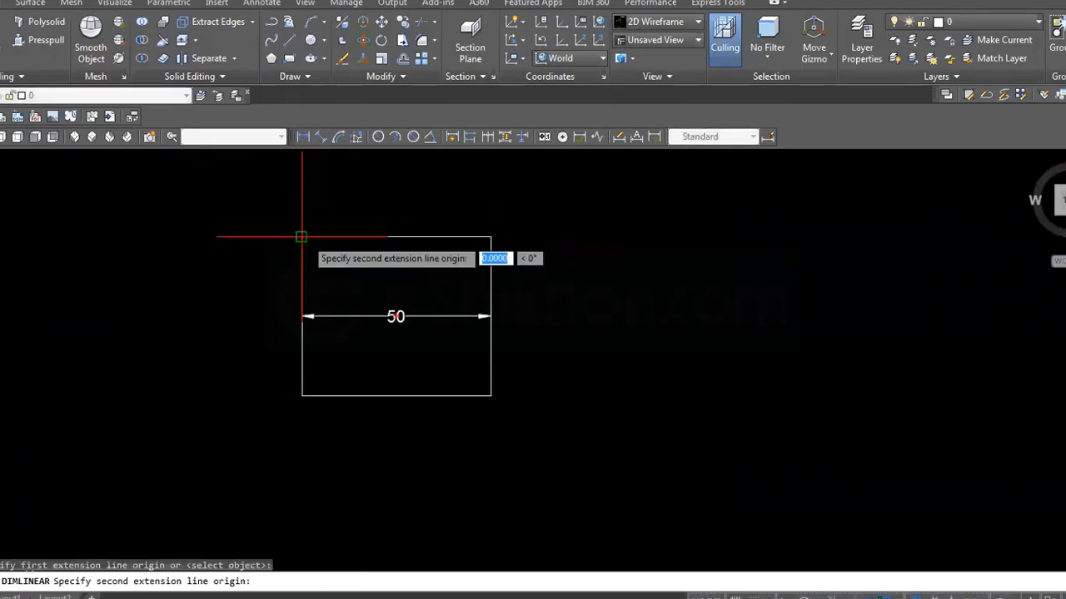
{"action": "left_click", "coordinate": [301, 396]}
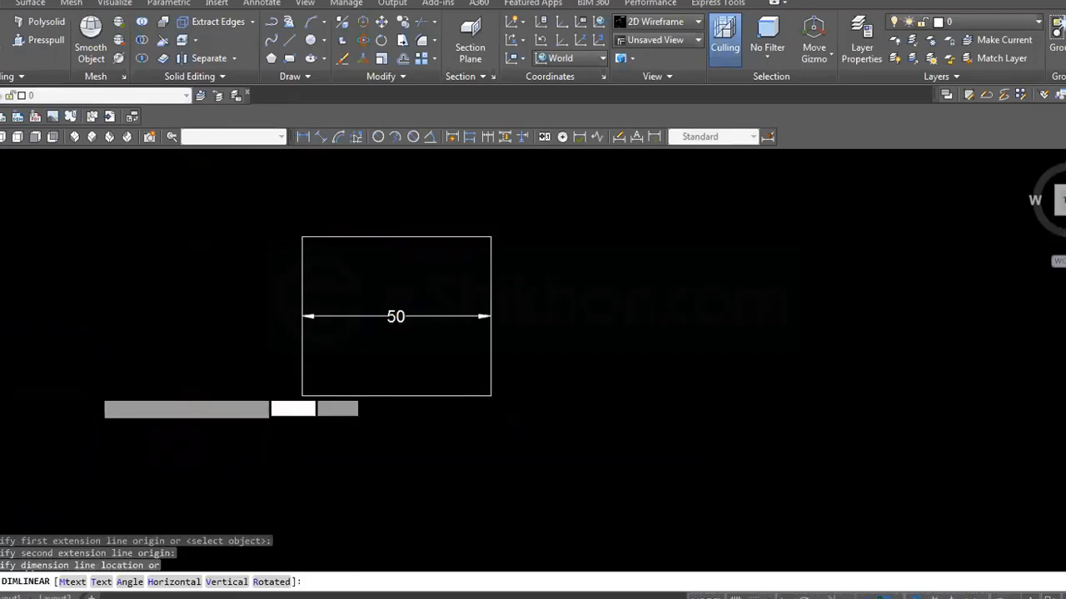
{"action": "left_click", "coordinate": [93, 390]}
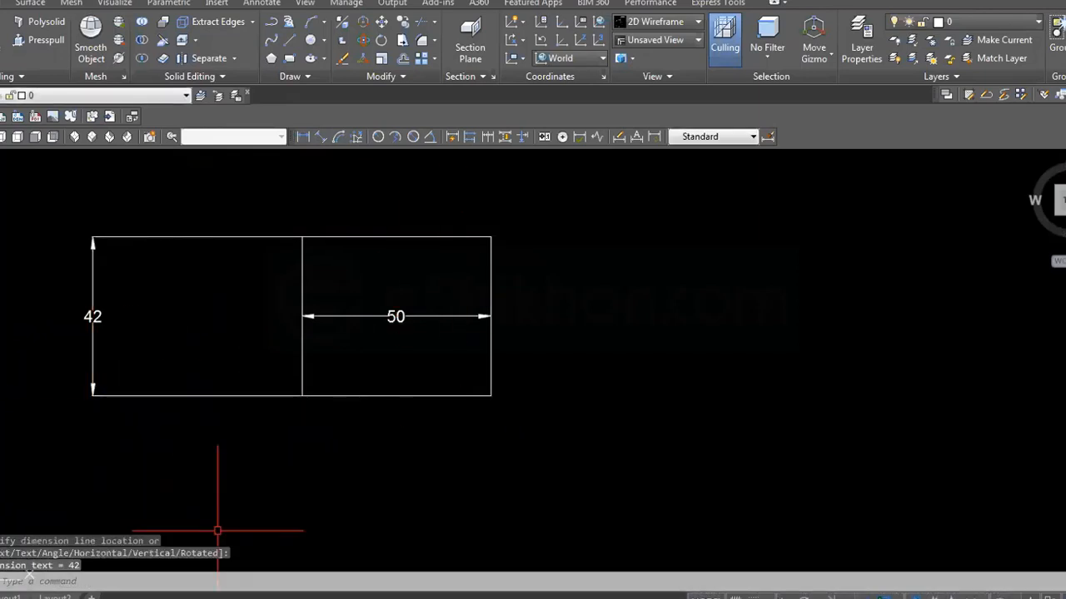
Step: Check the reference image again and fillet the rectangle's lower-left corner with a radius of 2
{"action": "key", "text": "alt+Tab"}
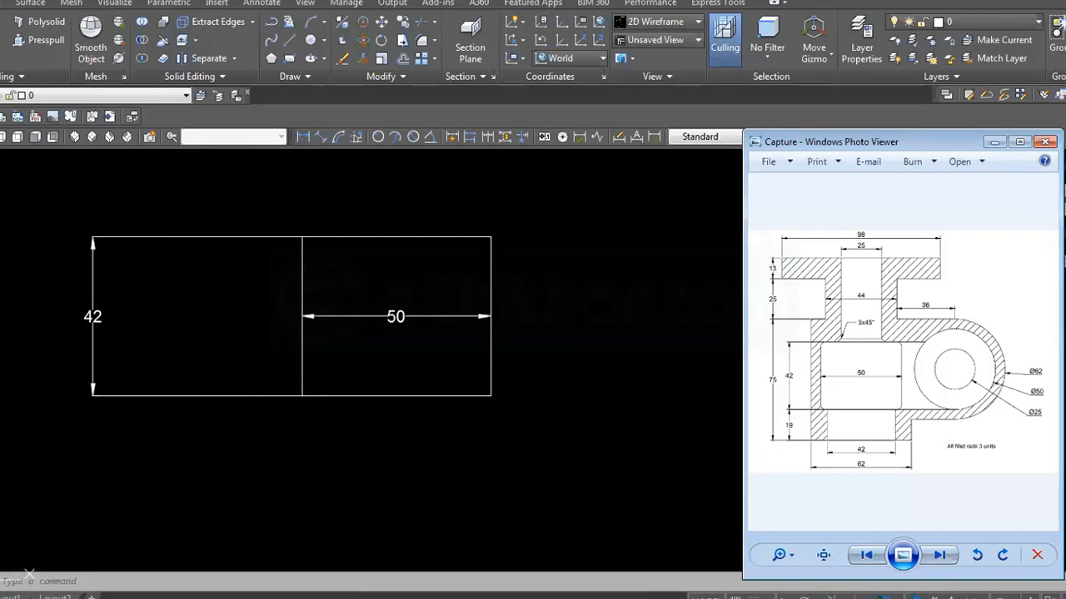
{"action": "left_click", "coordinate": [154, 597]}
{"action": "type", "text": "f"}
{"action": "key", "text": "Return"}
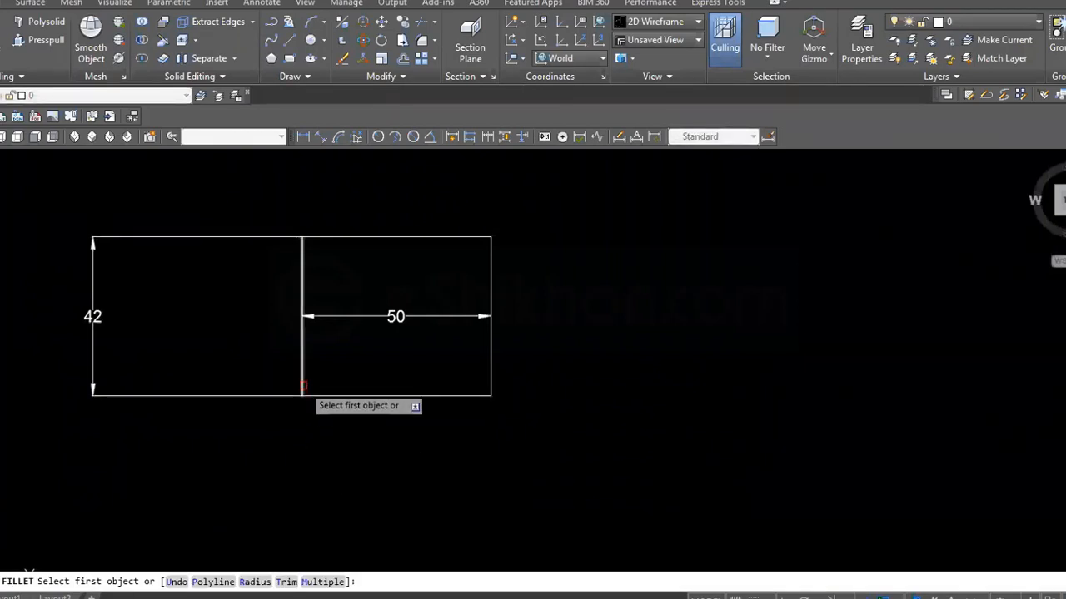
{"action": "type", "text": "r"}
{"action": "key", "text": "Return"}
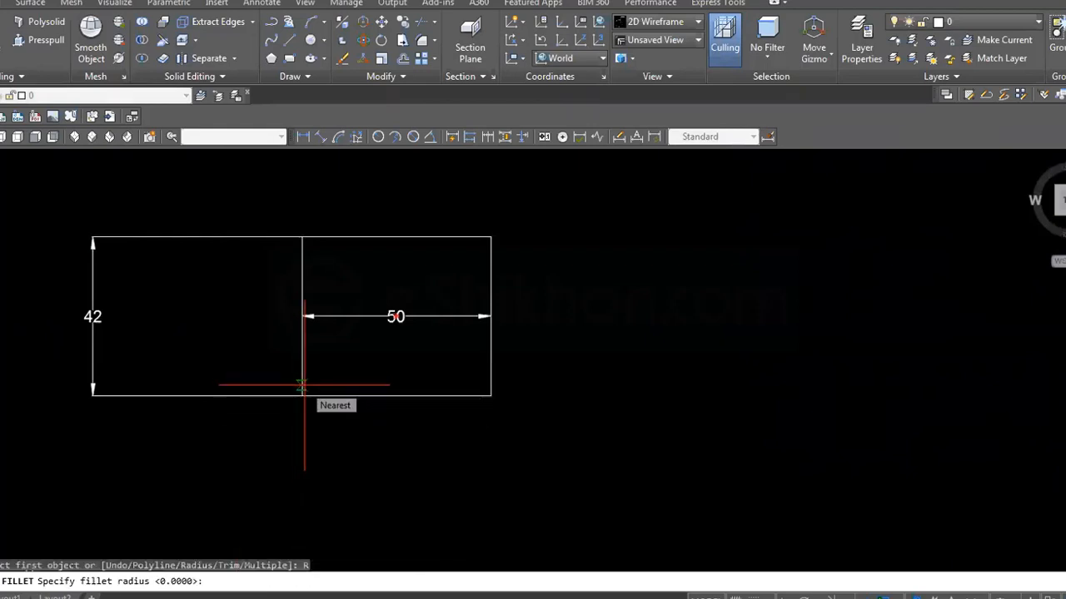
{"action": "type", "text": "2"}
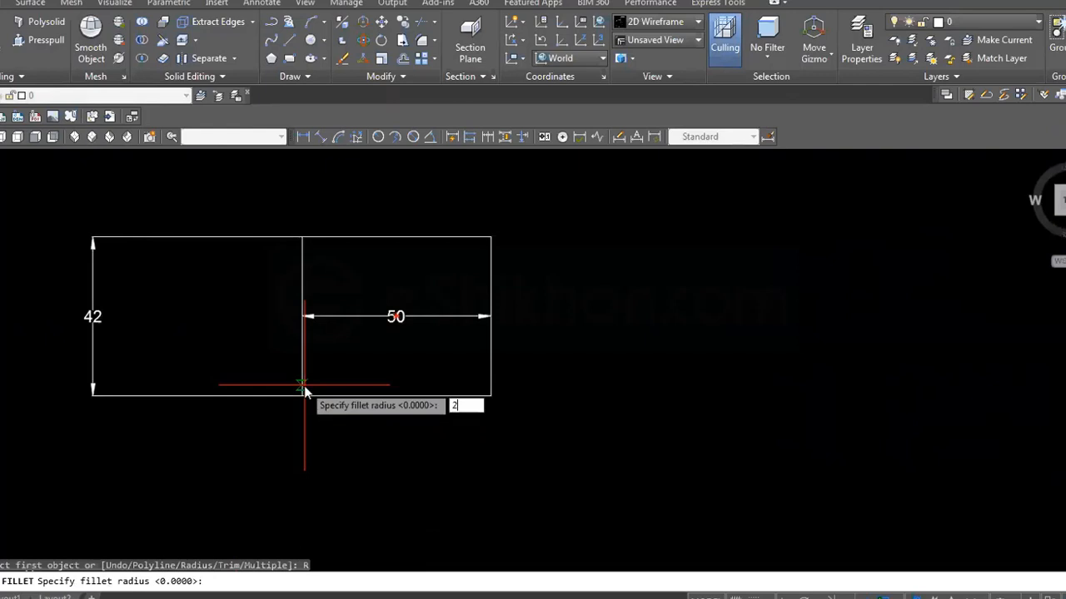
{"action": "key", "text": "Return"}
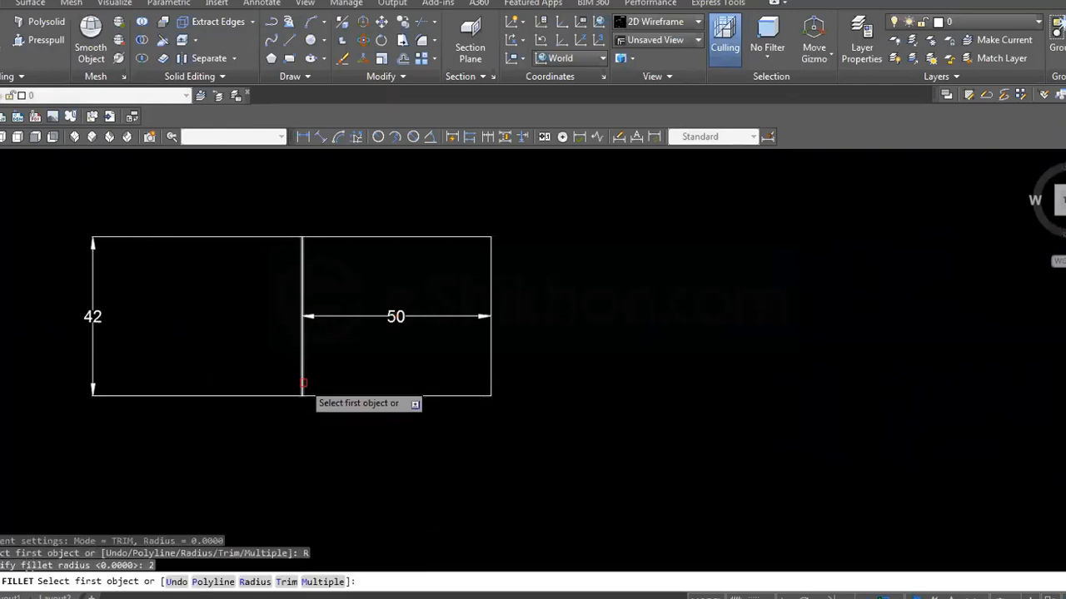
{"action": "left_click", "coordinate": [303, 381]}
{"action": "left_click", "coordinate": [317, 395]}
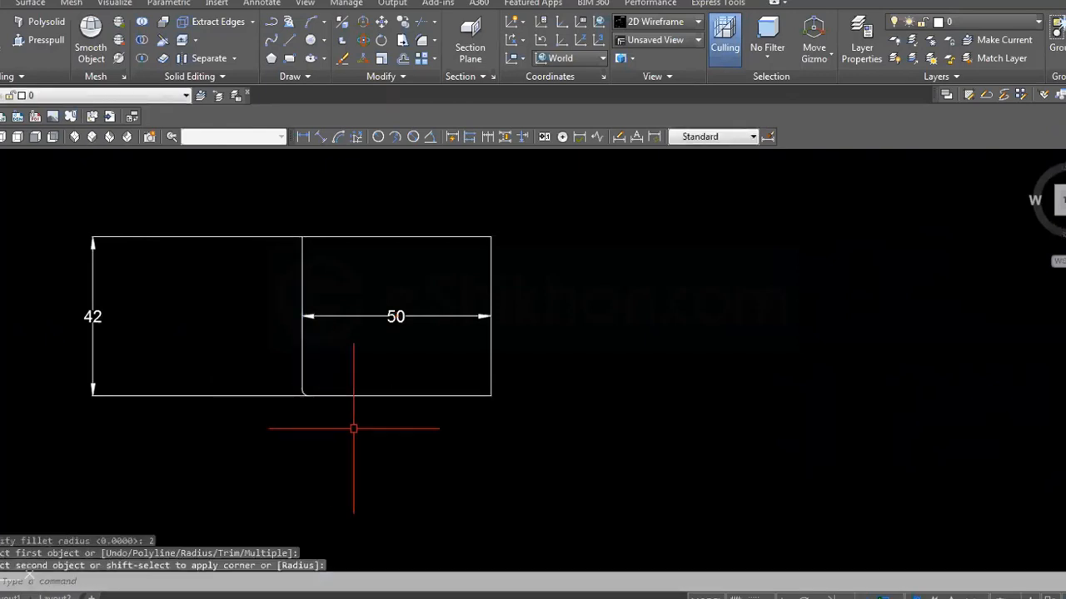
Step: Fillet the rectangle's lower-right corner between its right side and bottom edge, using the current radius of 2
{"action": "left_click", "coordinate": [492, 383]}
{"action": "key", "text": "Return"}
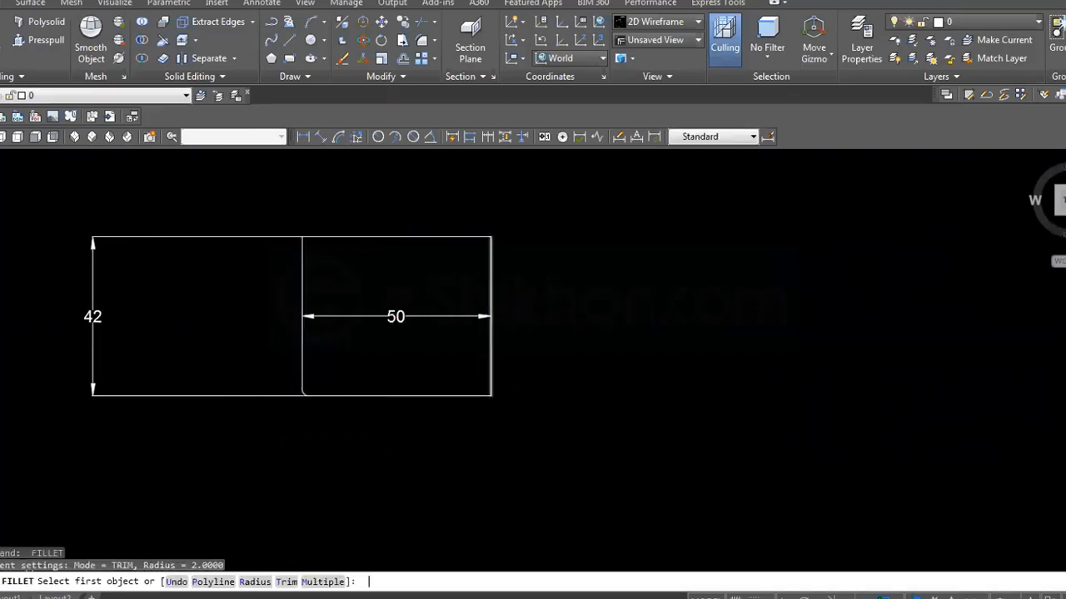
{"action": "left_click", "coordinate": [491, 383]}
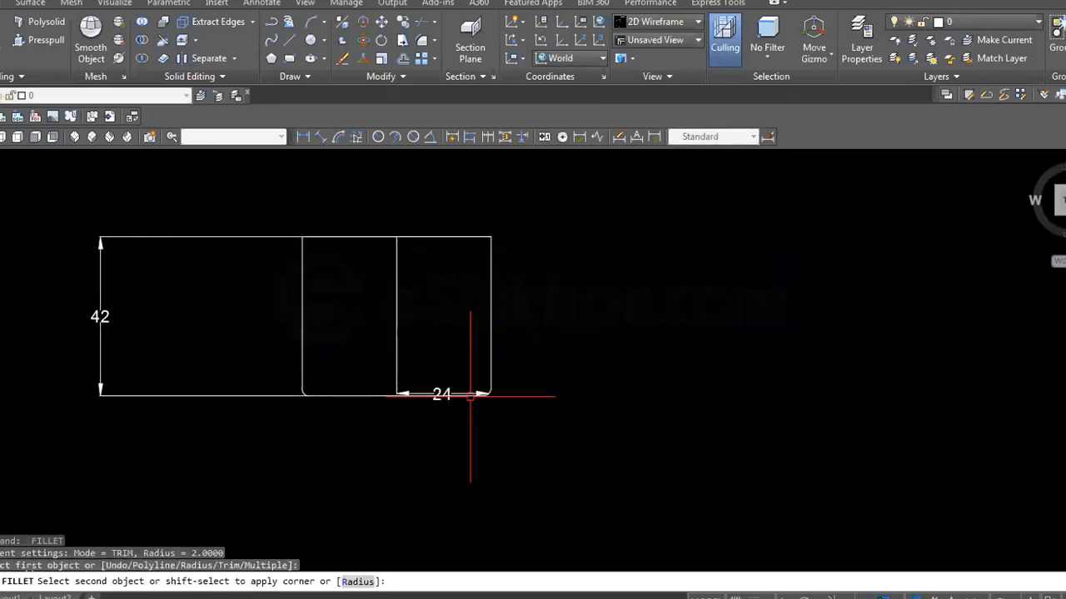
{"action": "left_click", "coordinate": [470, 396]}
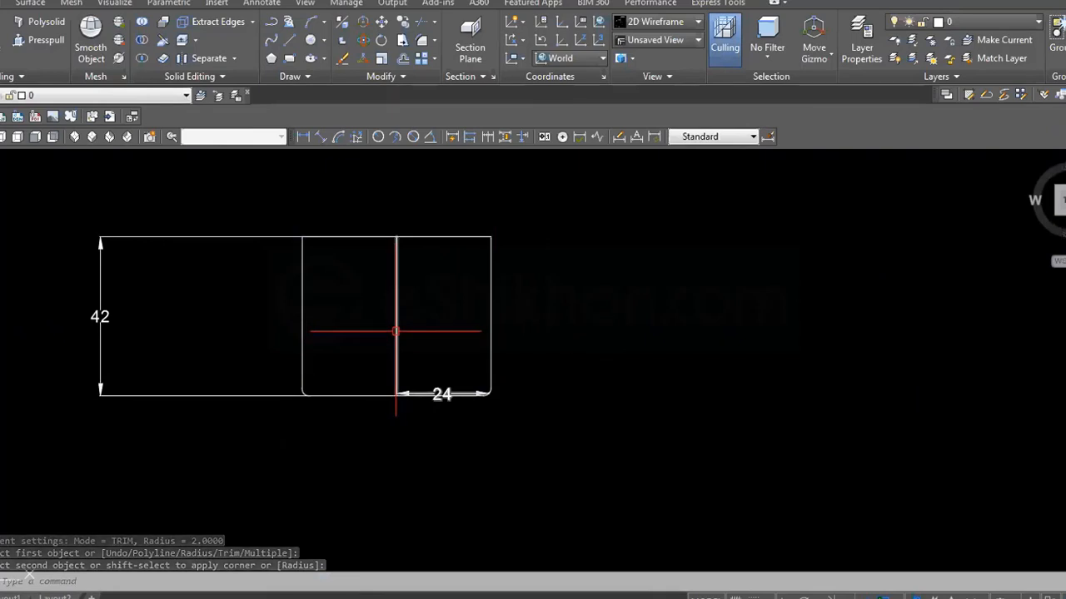
Step: Try to fillet the rectangle's upper-right corner, and undo the fillet on the lower-right corner
{"action": "key", "text": "Return"}
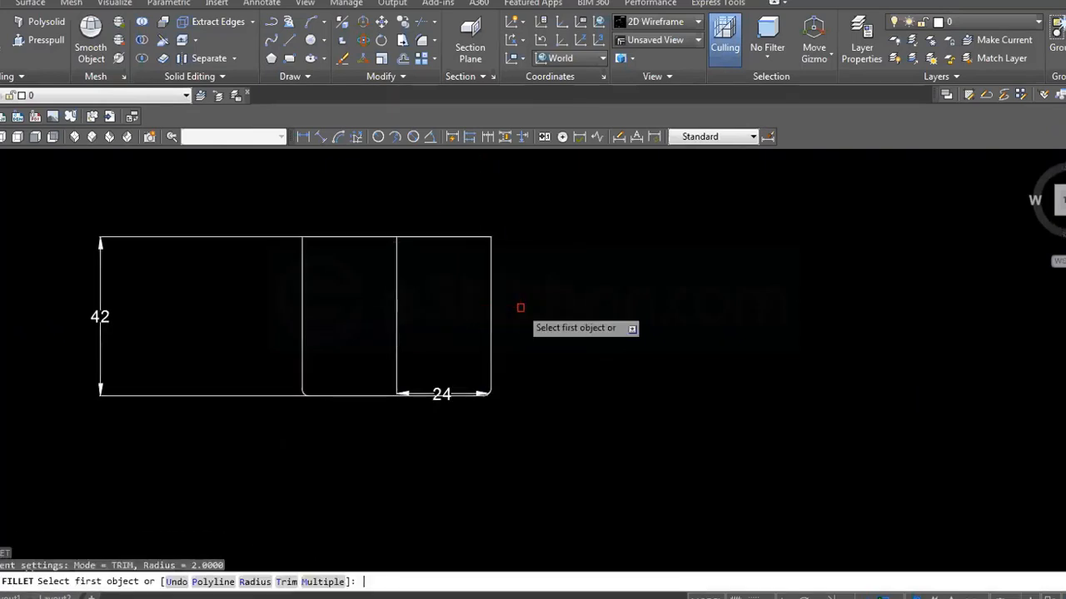
{"action": "left_click", "coordinate": [520, 308]}
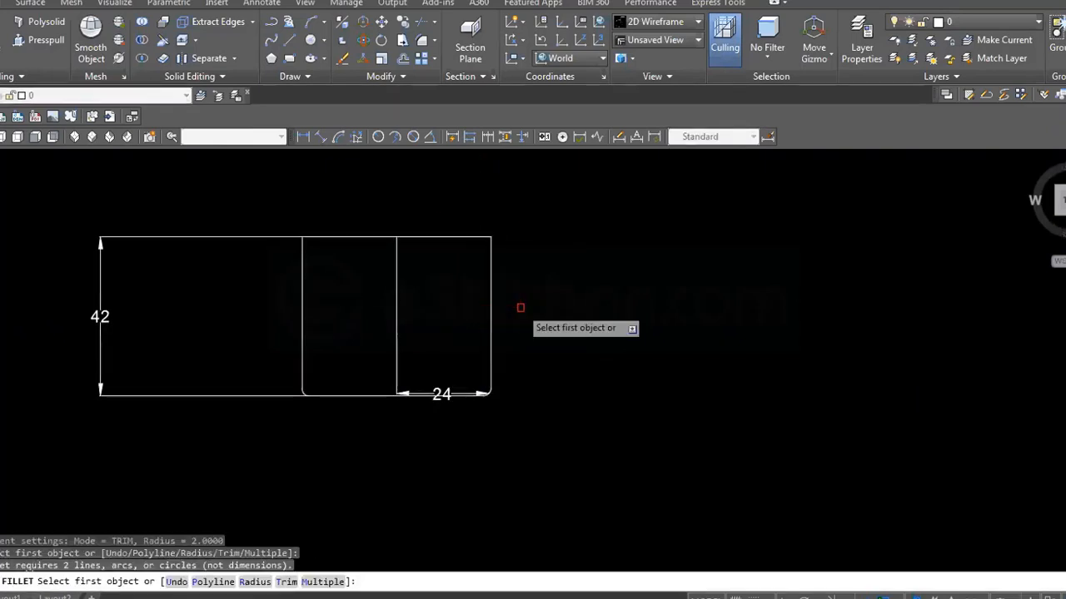
{"action": "left_click", "coordinate": [491, 291]}
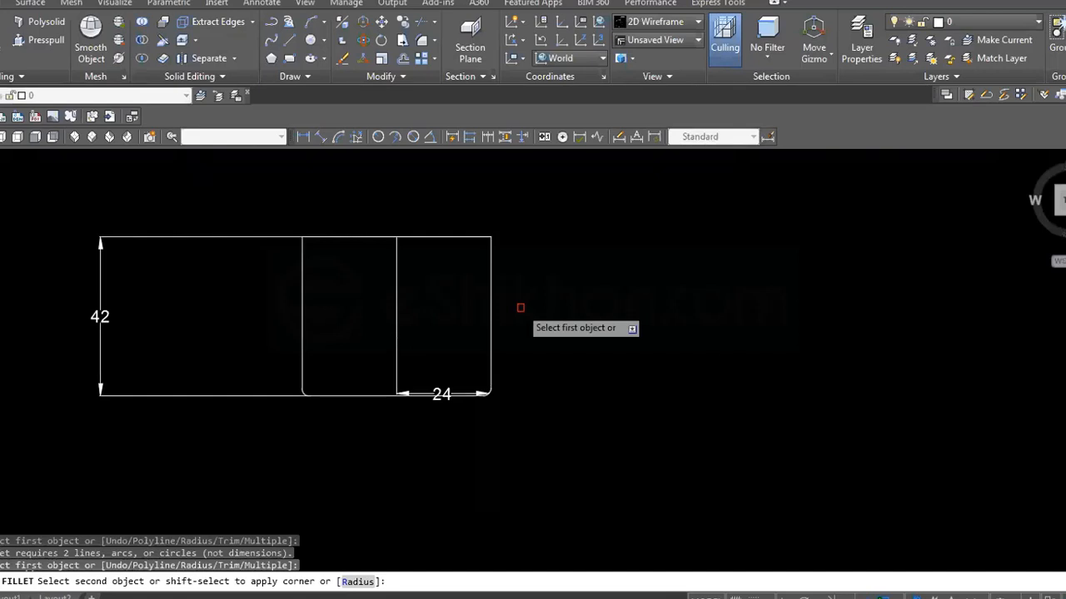
{"action": "left_click", "coordinate": [470, 234]}
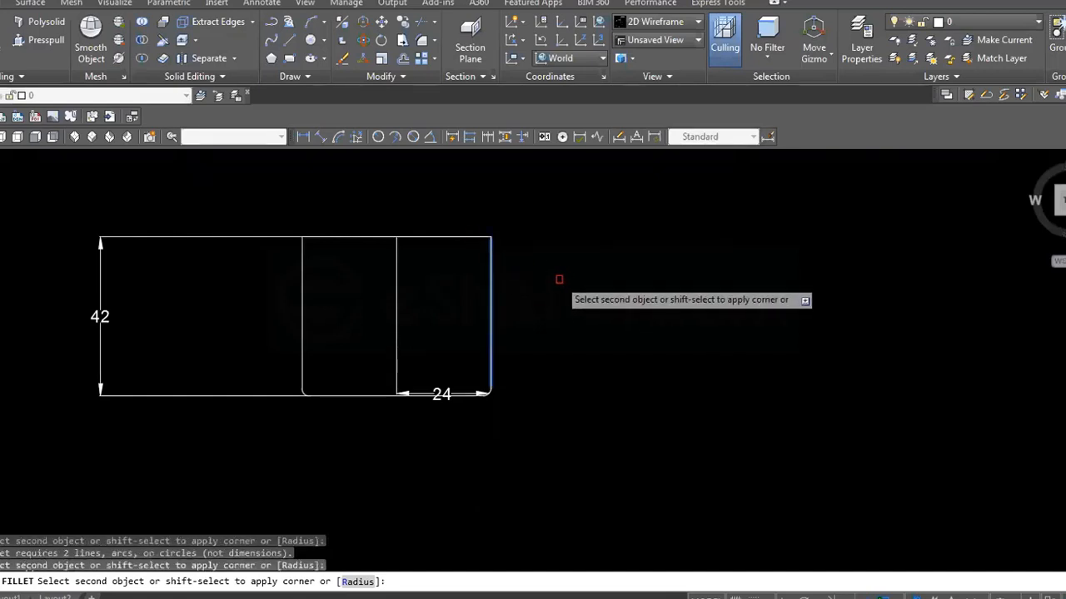
{"action": "key", "text": "Escape"}
{"action": "key", "text": "Escape"}
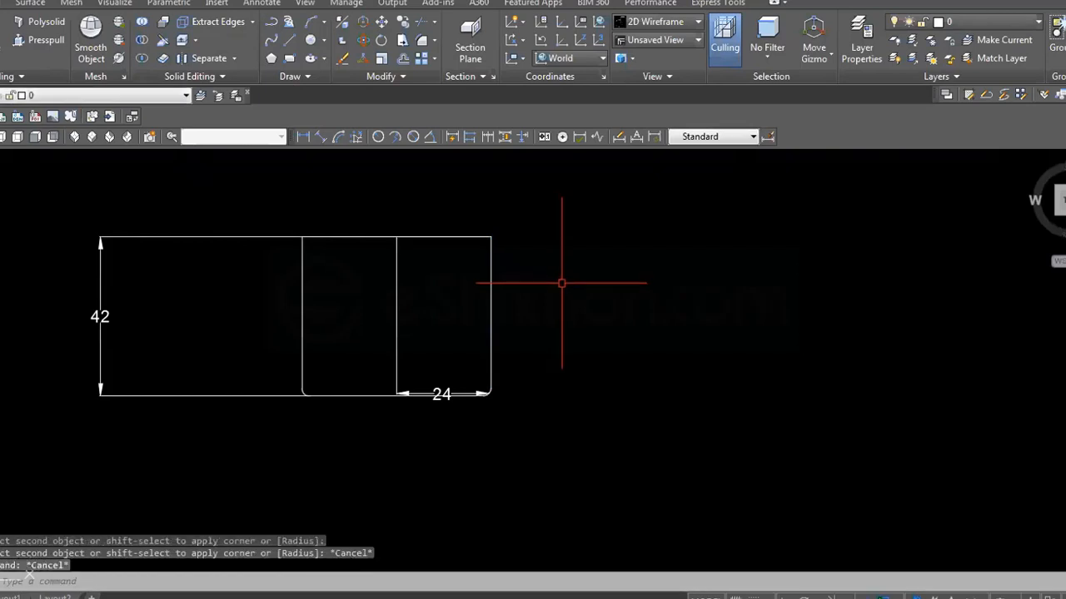
{"action": "key", "text": "ctrl+z"}
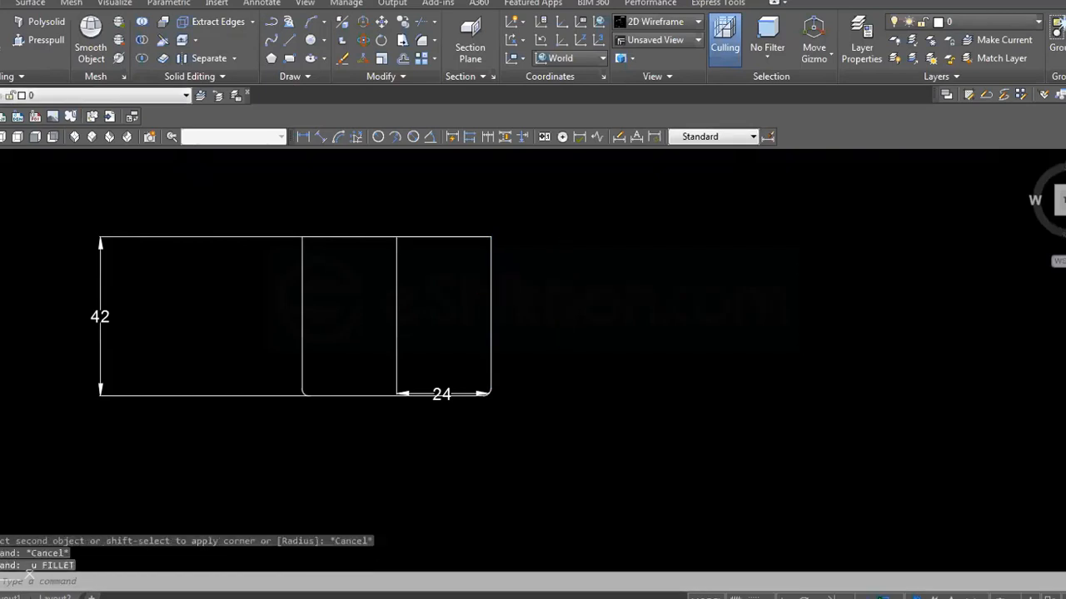
{"action": "key", "text": "ctrl+z"}
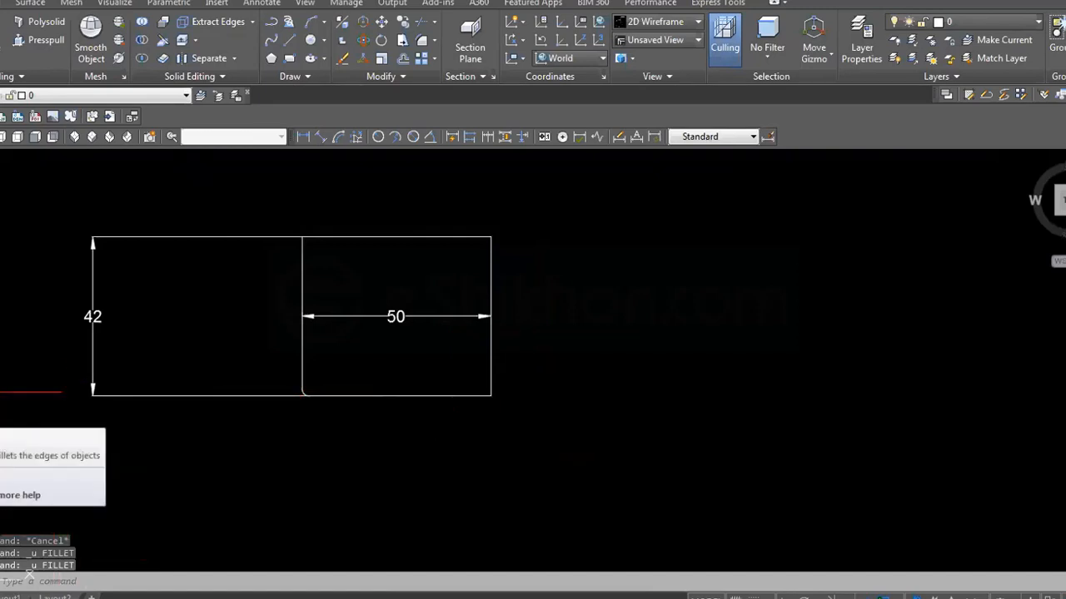
Step: Fillet the rectangle's bottom edge and right side again, keeping the radius at 2
{"action": "left_click", "coordinate": [2, 419]}
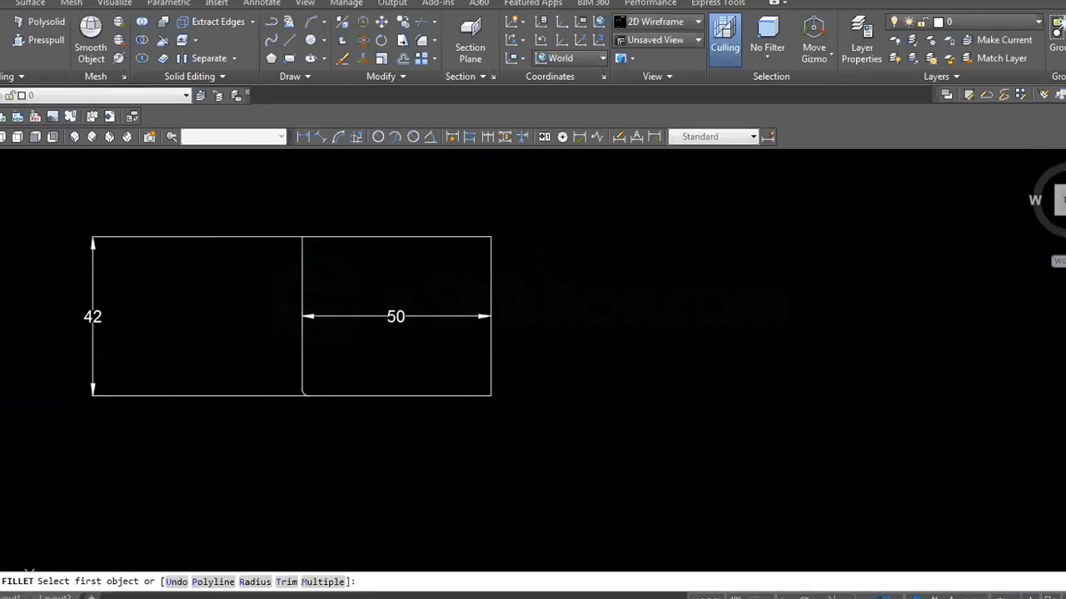
{"action": "type", "text": "R"}
{"action": "key", "text": "Return"}
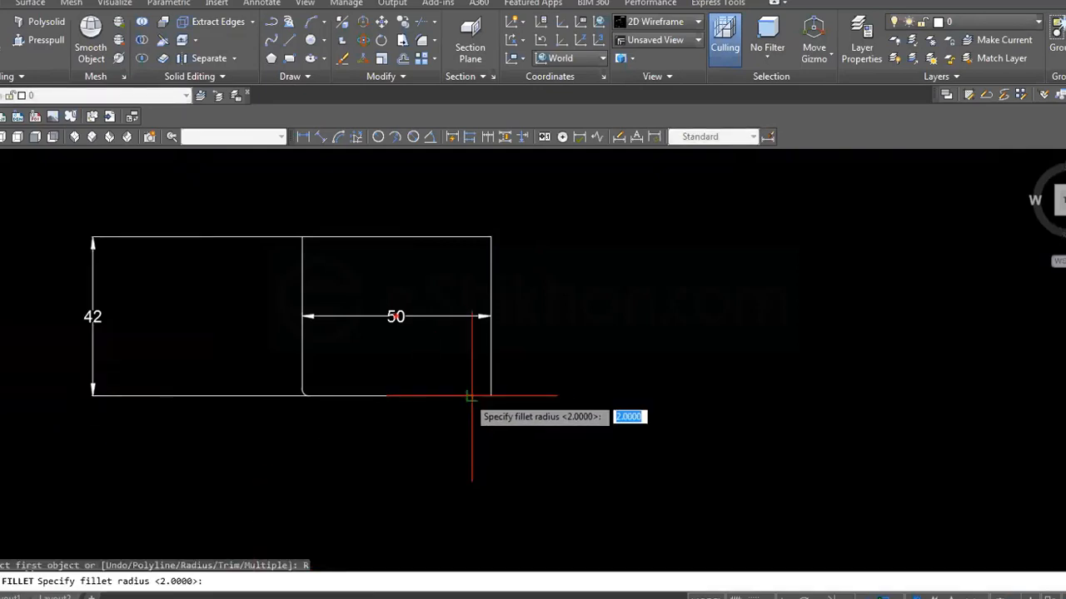
{"action": "key", "text": "Return"}
{"action": "left_click", "coordinate": [480, 396]}
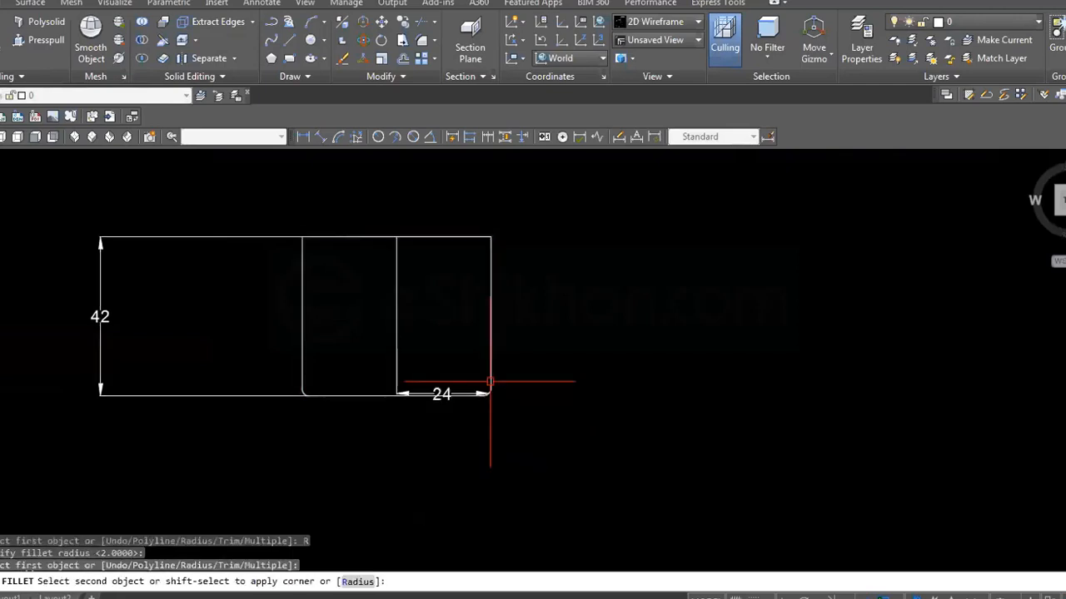
{"action": "left_click", "coordinate": [490, 383]}
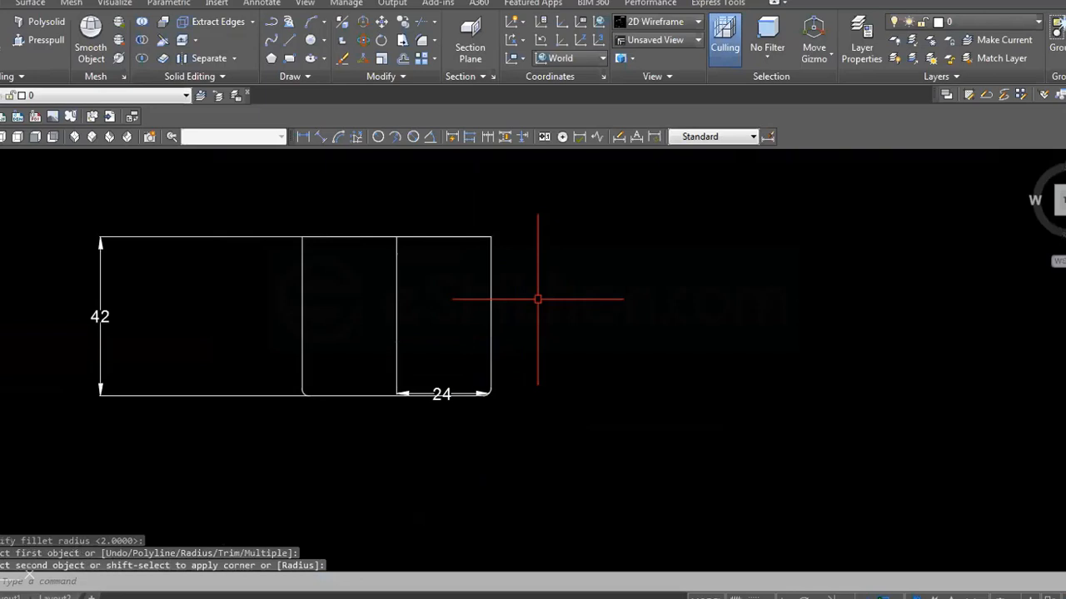
Step: Try to fillet the rectangle's upper-right corner between its right side and top edge, using the current radius of 2
{"action": "key", "text": "Return"}
{"action": "left_click", "coordinate": [482, 238]}
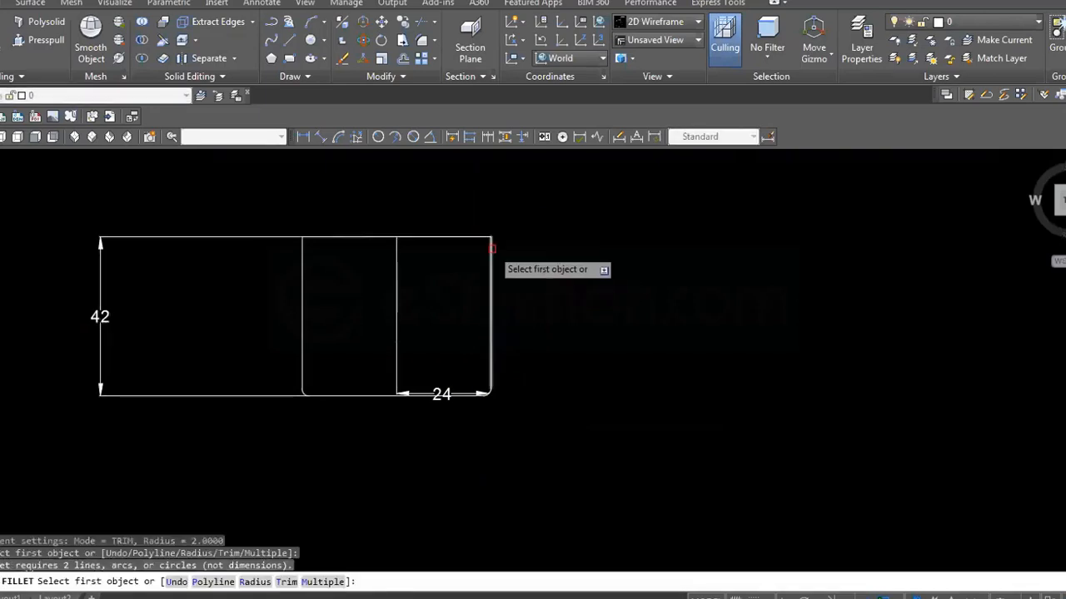
{"action": "left_click", "coordinate": [491, 248]}
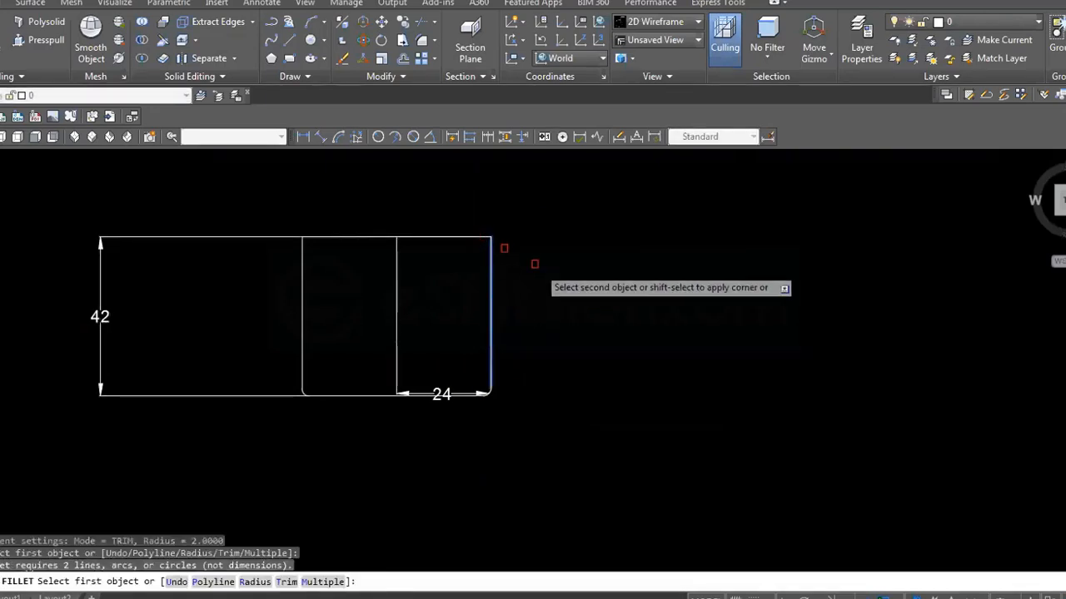
{"action": "left_click", "coordinate": [574, 297]}
{"action": "left_click", "coordinate": [572, 297]}
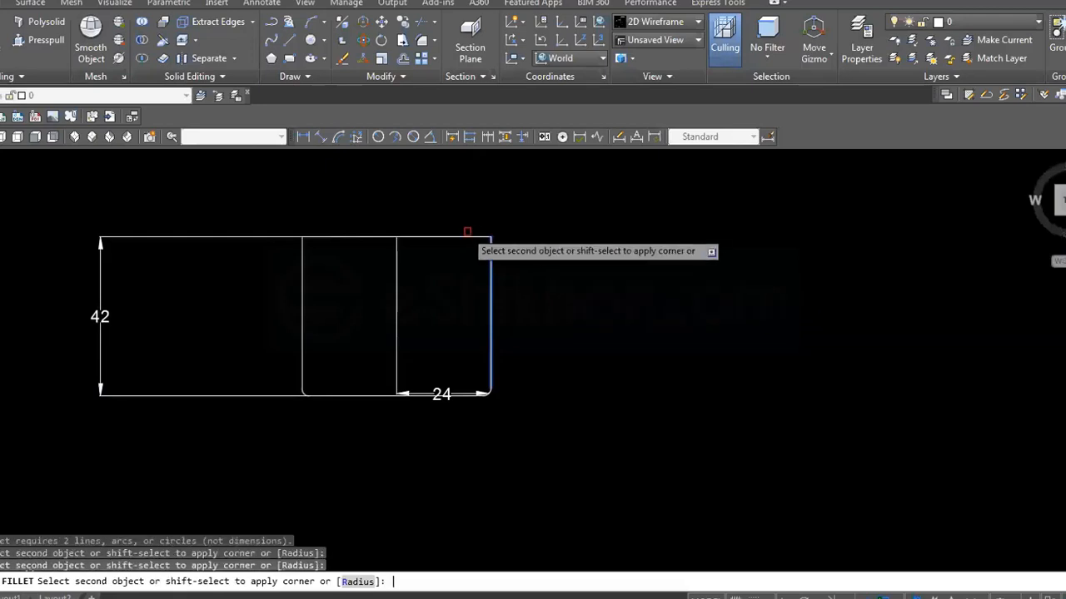
{"action": "left_click", "coordinate": [480, 241]}
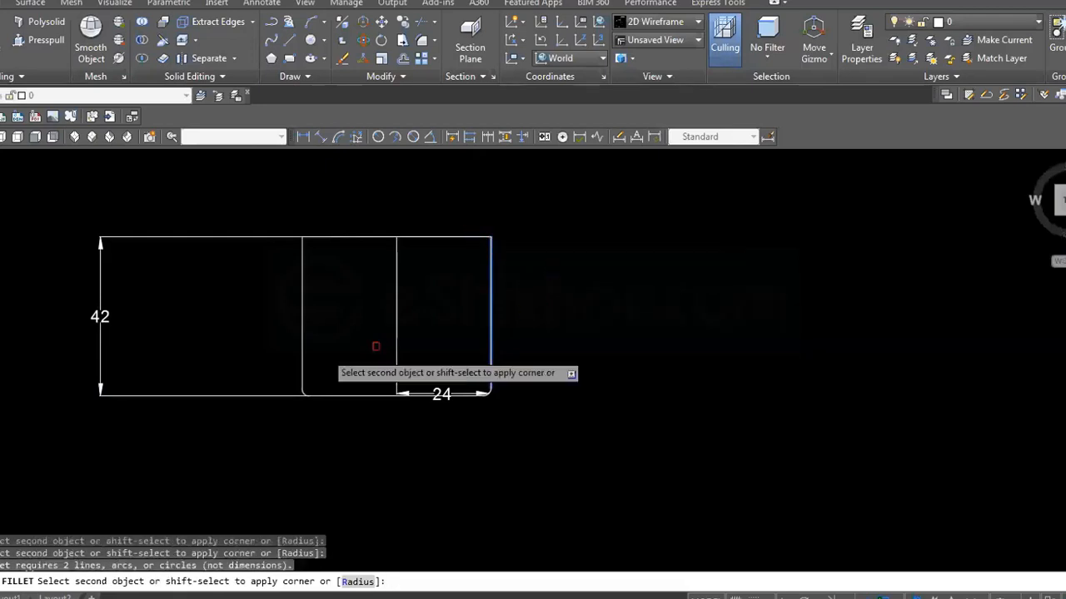
{"action": "key", "text": "Escape"}
{"action": "key", "text": "space"}
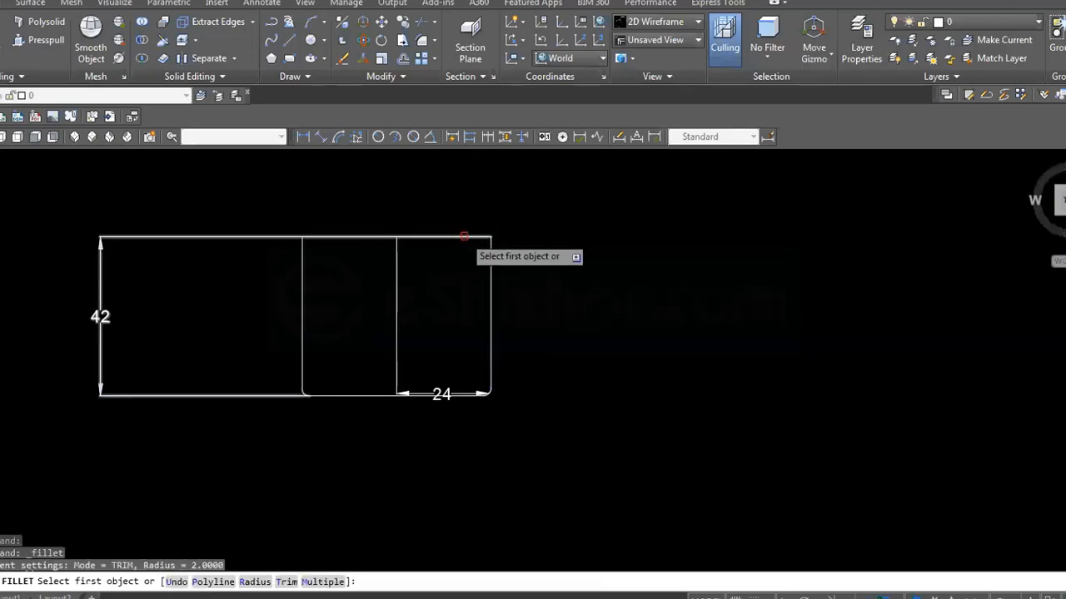
{"action": "left_click", "coordinate": [398, 310]}
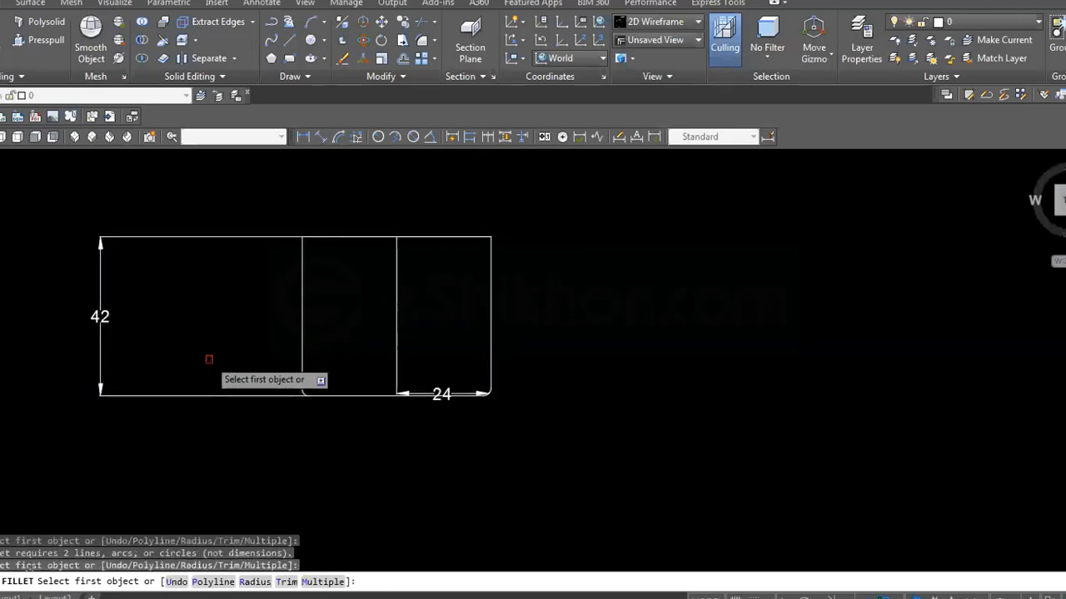
{"action": "type", "text": "4"}
{"action": "key", "text": "Return"}
{"action": "key", "text": "Escape"}
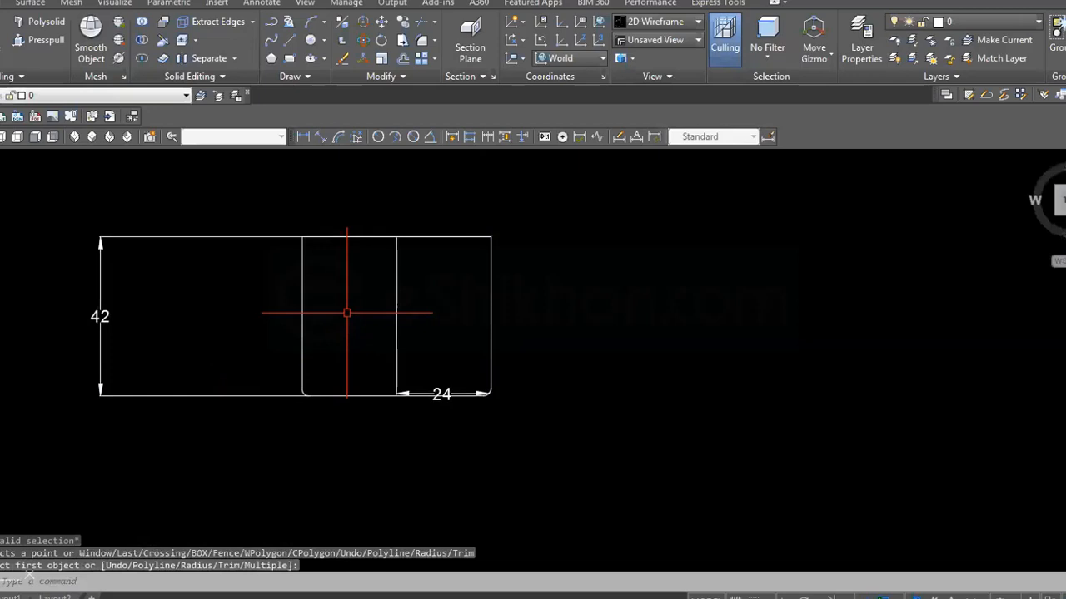
Step: Delete the 24 dimension together with its extension line through the middle of the rectangle
{"action": "left_click", "coordinate": [396, 312]}
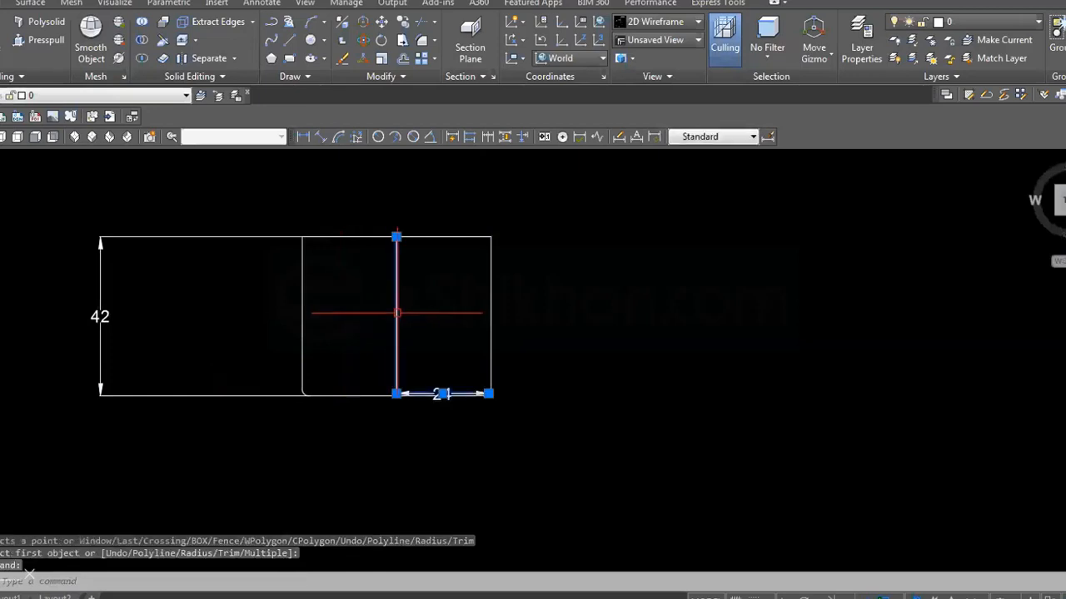
{"action": "key", "text": "Delete"}
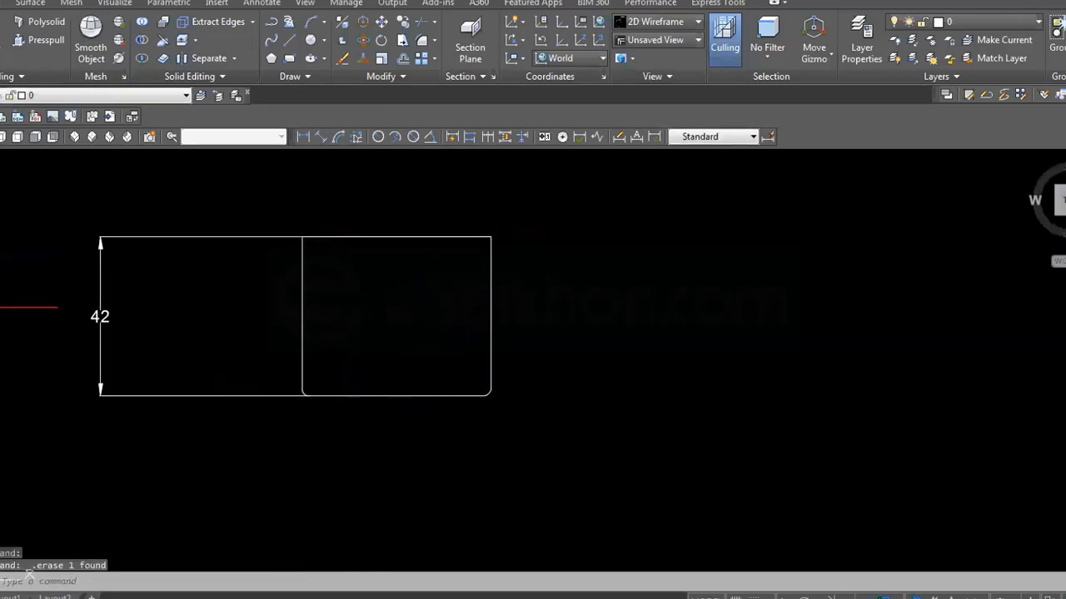
Step: Try to start a fillet from the rectangle's top edge near the upper-right corner
{"action": "type", "text": "f"}
{"action": "key", "text": "Return"}
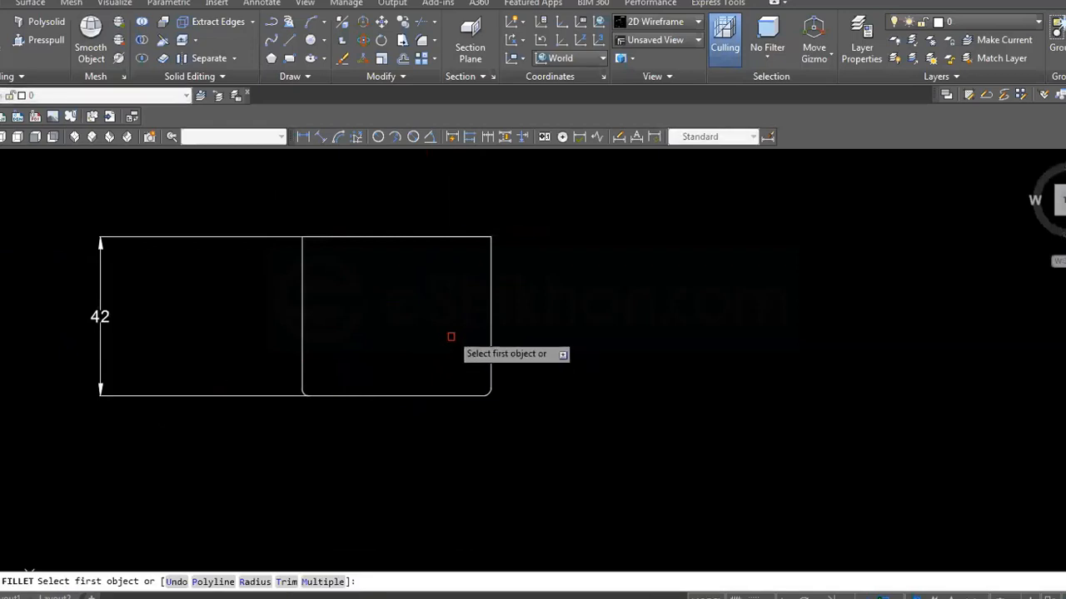
{"action": "left_click", "coordinate": [470, 237]}
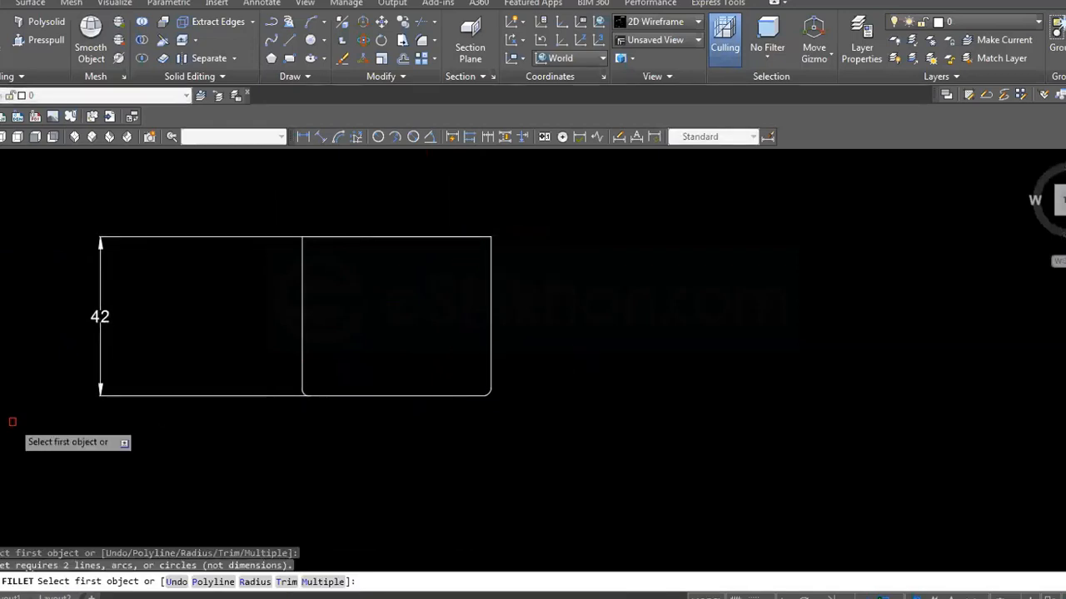
{"action": "key", "text": "Escape"}
Step: Try to fillet the rectangle's right side and top edge, keeping the radius at 2
{"action": "type", "text": "cha"}
{"action": "key", "text": "Return"}
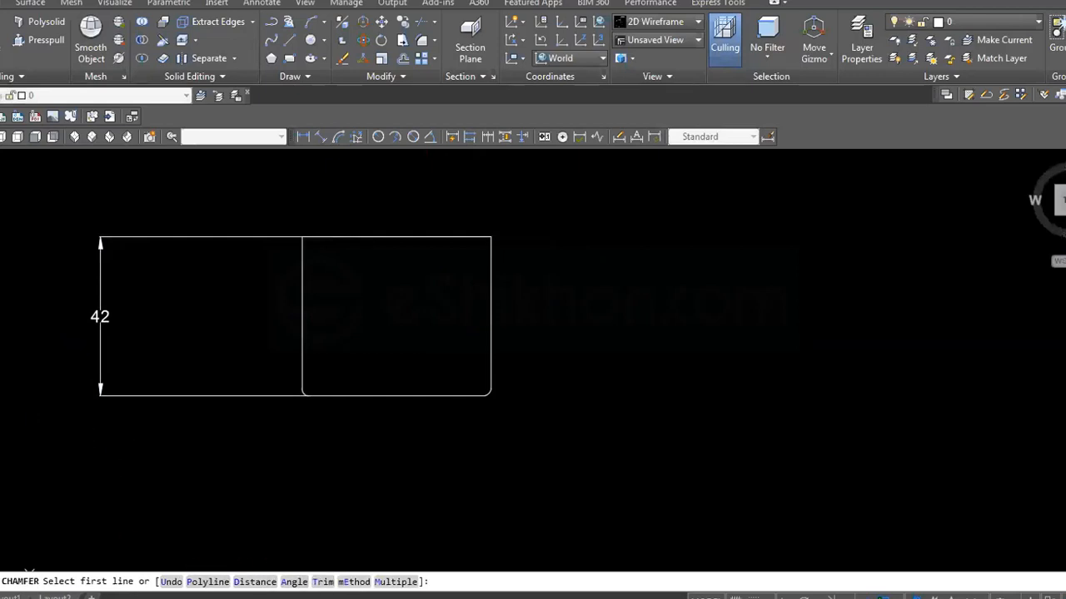
{"action": "left_click", "coordinate": [0, 422]}
{"action": "left_click", "coordinate": [257, 581]}
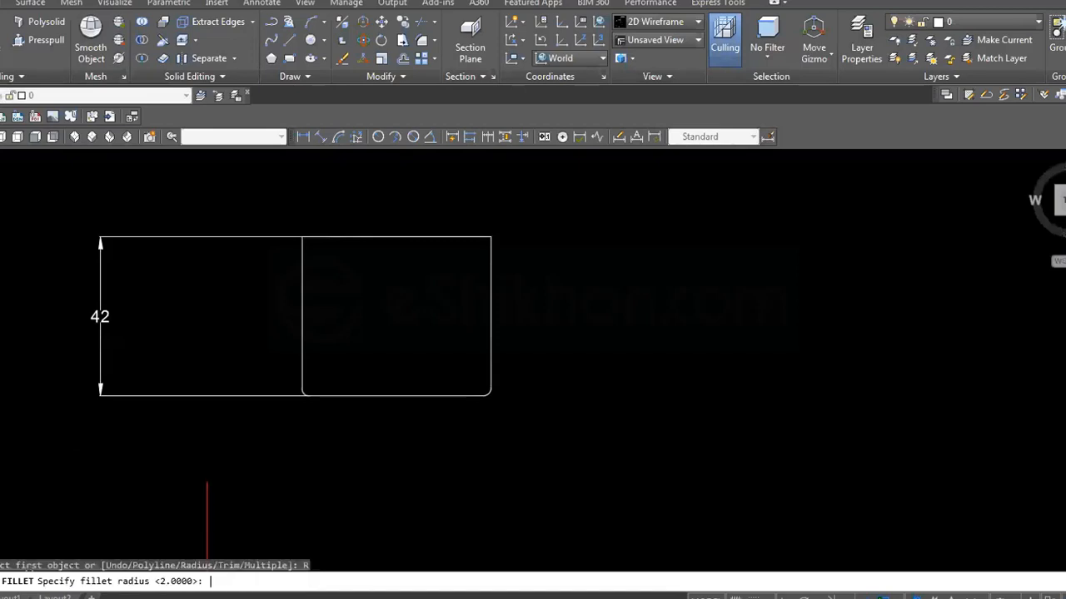
{"action": "key", "text": "Return"}
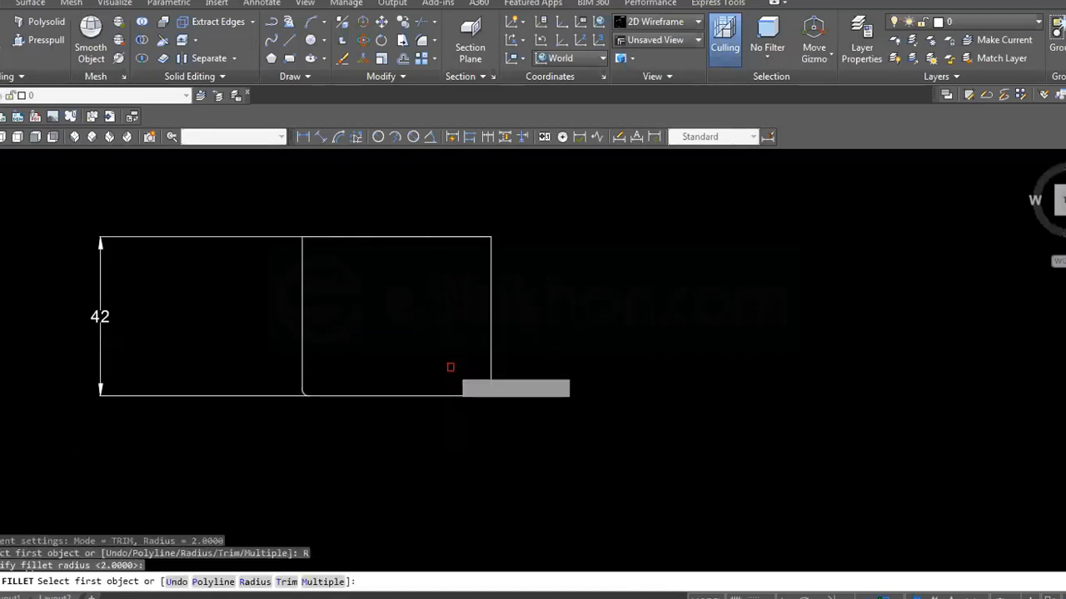
{"action": "left_click", "coordinate": [490, 249]}
{"action": "left_click", "coordinate": [491, 254]}
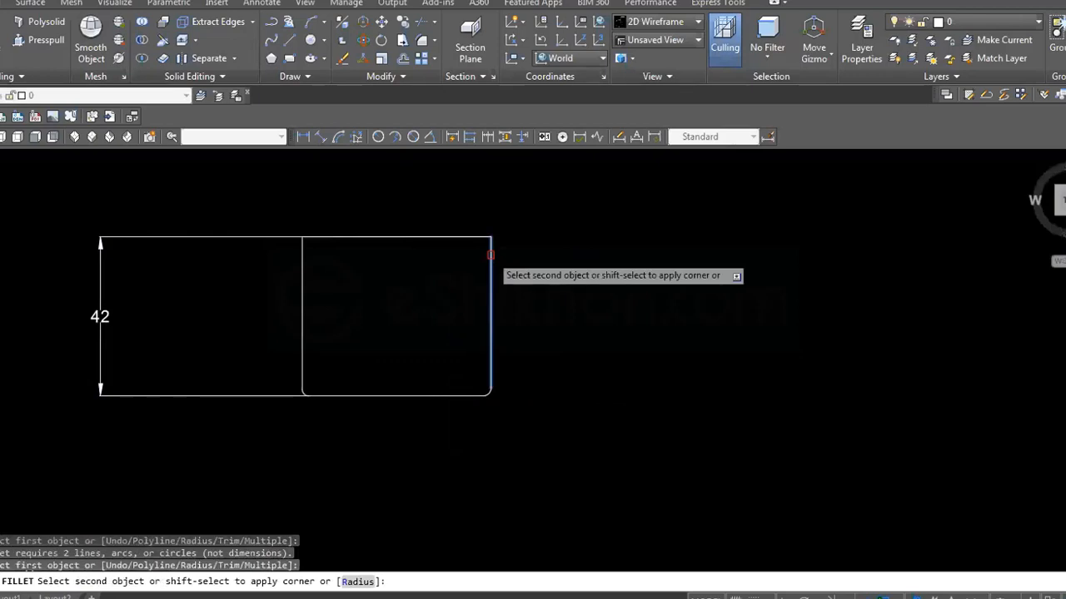
{"action": "left_click", "coordinate": [473, 236]}
{"action": "left_click", "coordinate": [472, 235]}
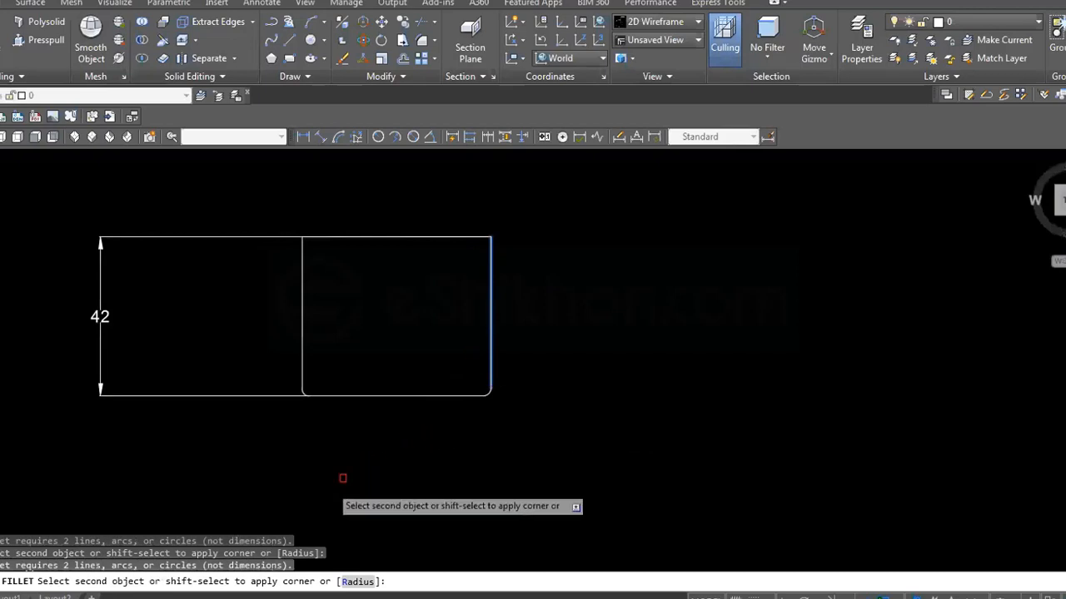
{"action": "key", "text": "Escape"}
Step: Retry the upper-right corner fillet on the rectangle, accepting radius 2 and selecting the right side before the top edge
{"action": "key", "text": "Return"}
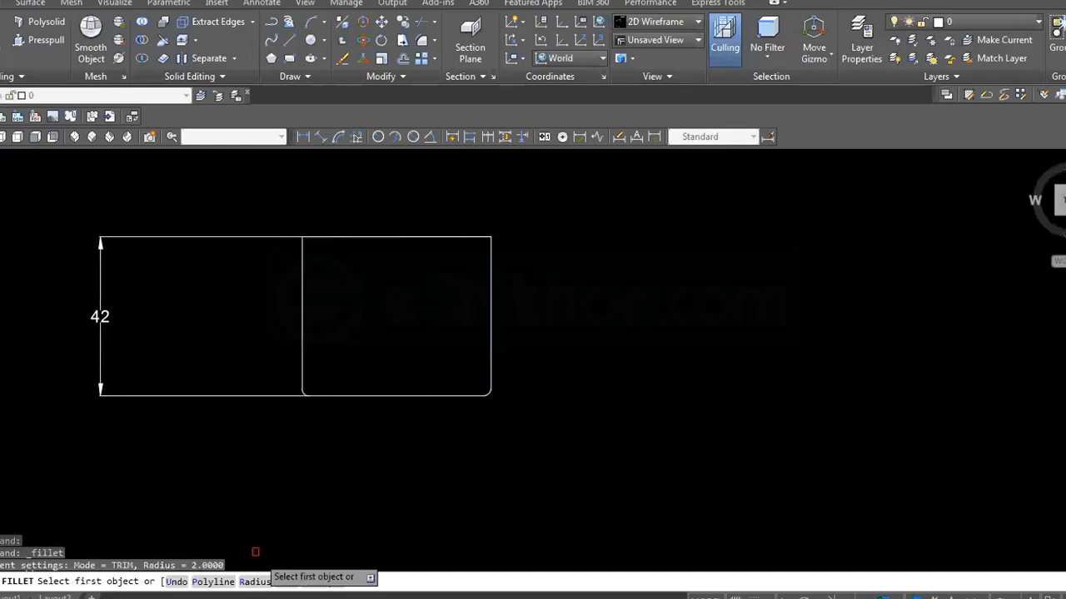
{"action": "left_click", "coordinate": [255, 581]}
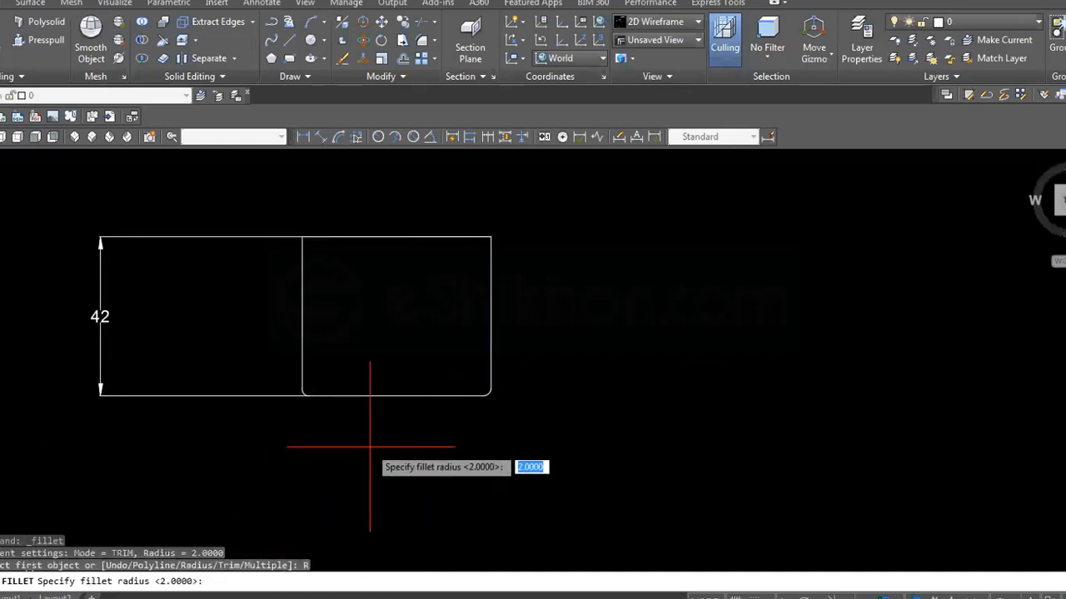
{"action": "key", "text": "Return"}
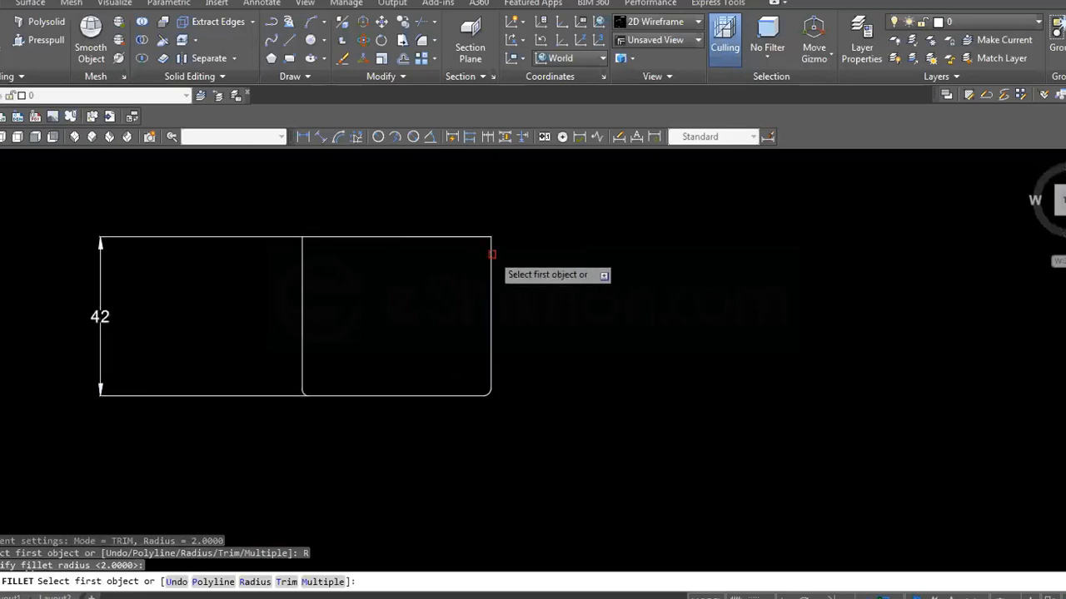
{"action": "left_click", "coordinate": [491, 254]}
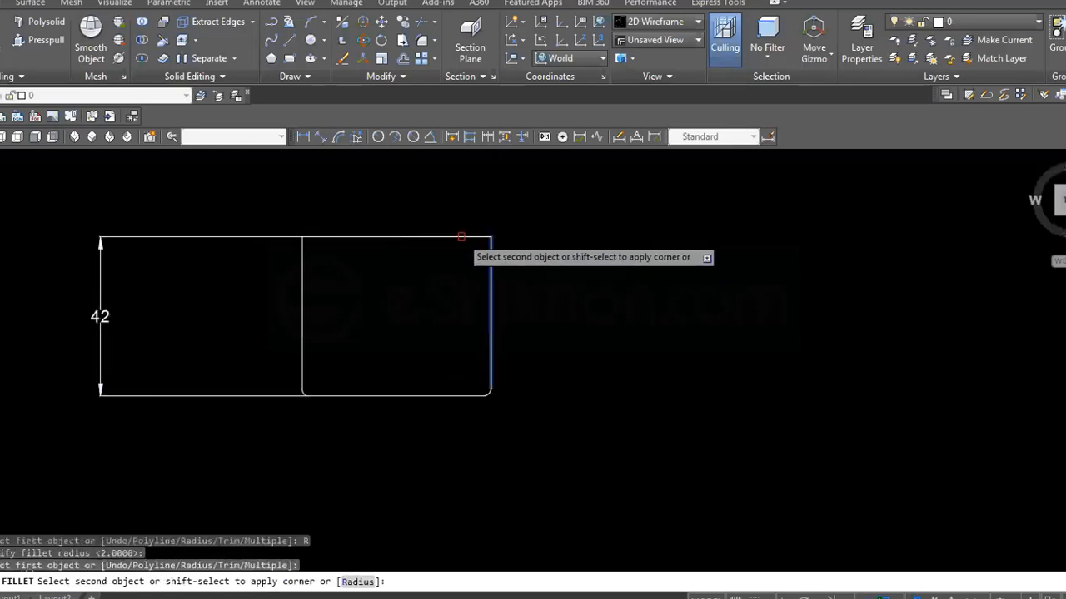
{"action": "left_click", "coordinate": [462, 237]}
{"action": "left_click", "coordinate": [461, 237]}
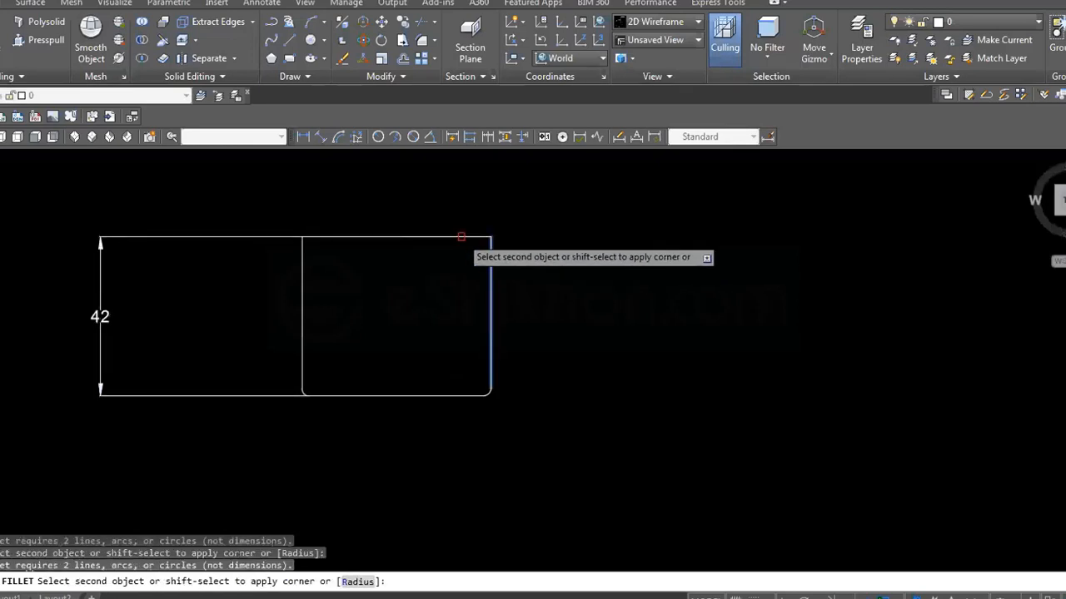
{"action": "key", "text": "Escape"}
{"action": "key", "text": "Escape"}
{"action": "key", "text": "Escape"}
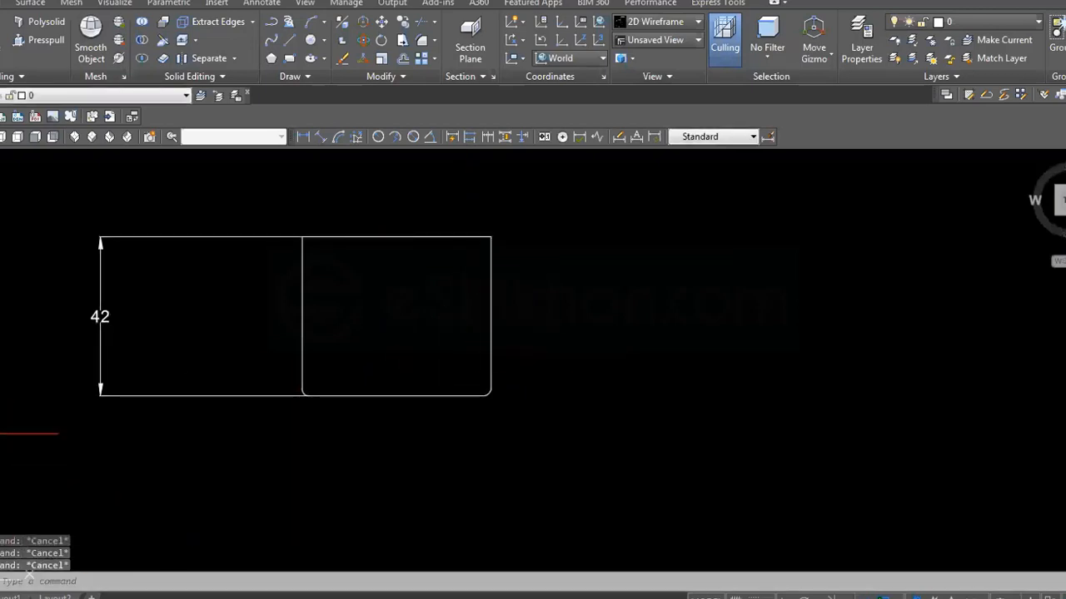
{"action": "left_click", "coordinate": [0, 411]}
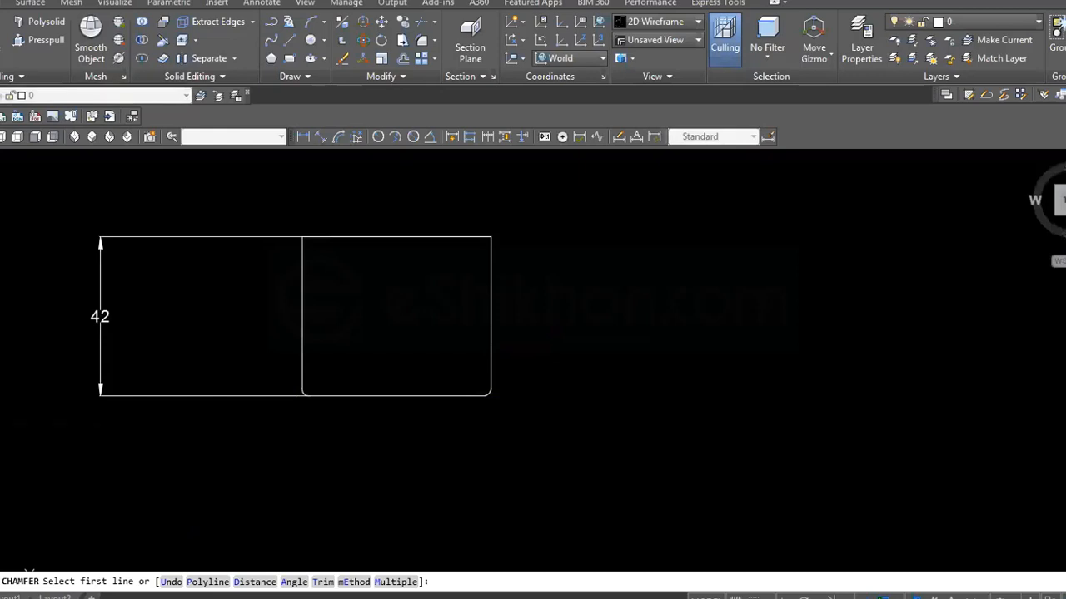
{"action": "left_click", "coordinate": [0, 428]}
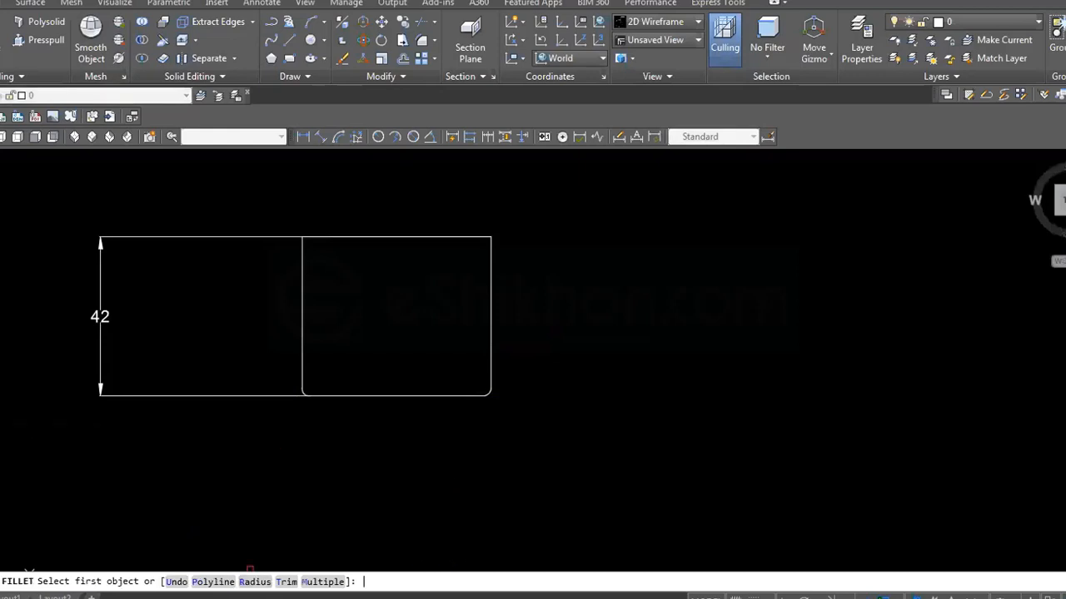
{"action": "left_click", "coordinate": [254, 581]}
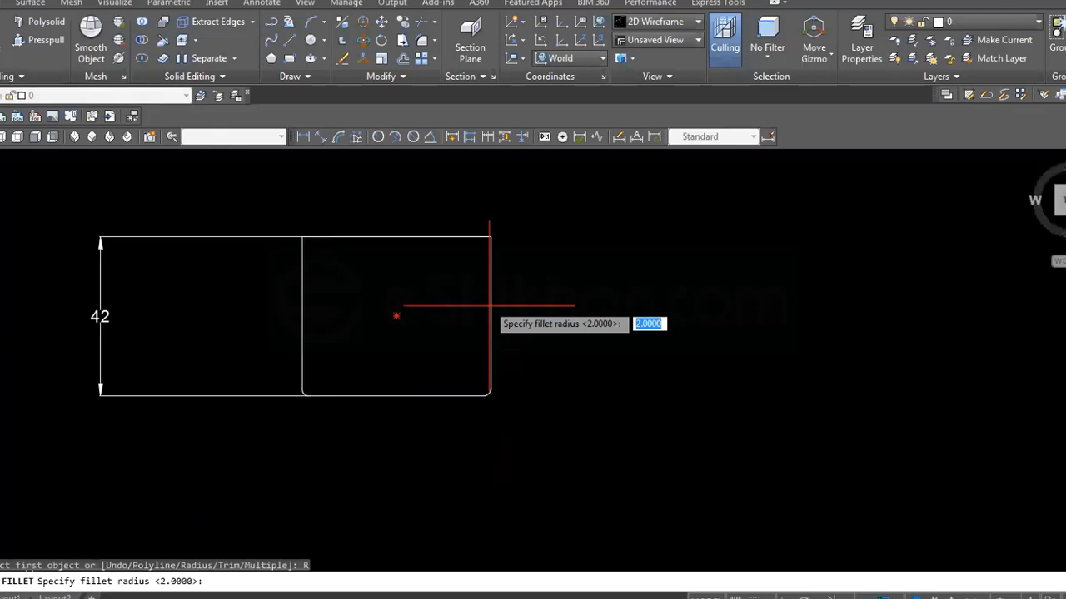
{"action": "key", "text": "Return"}
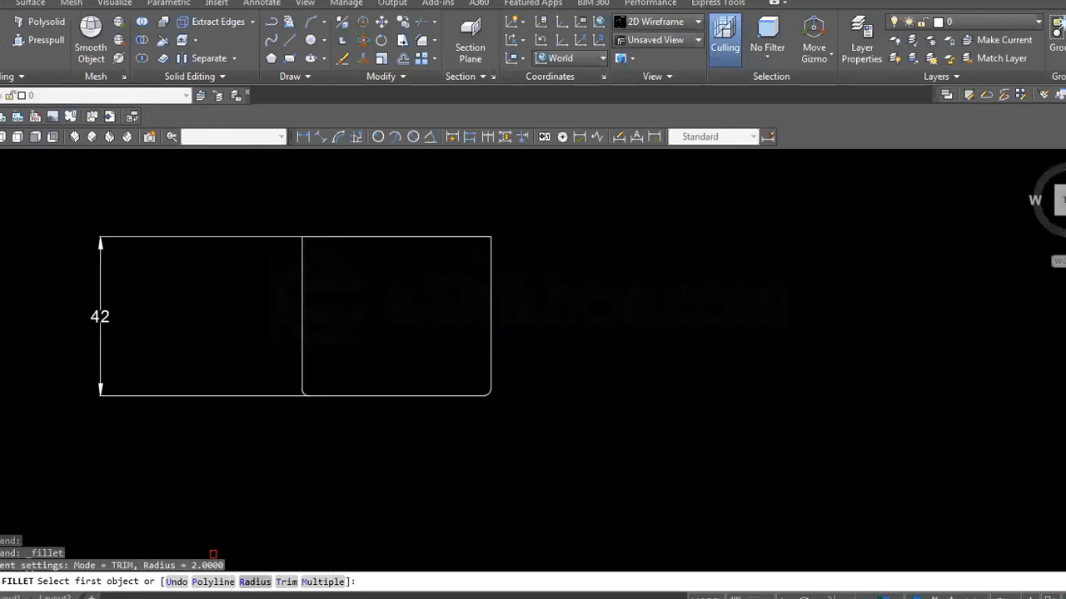
Step: Enter a fillet radius of 2 and try again to round the corner between the right side and the top edge
{"action": "left_click", "coordinate": [254, 581]}
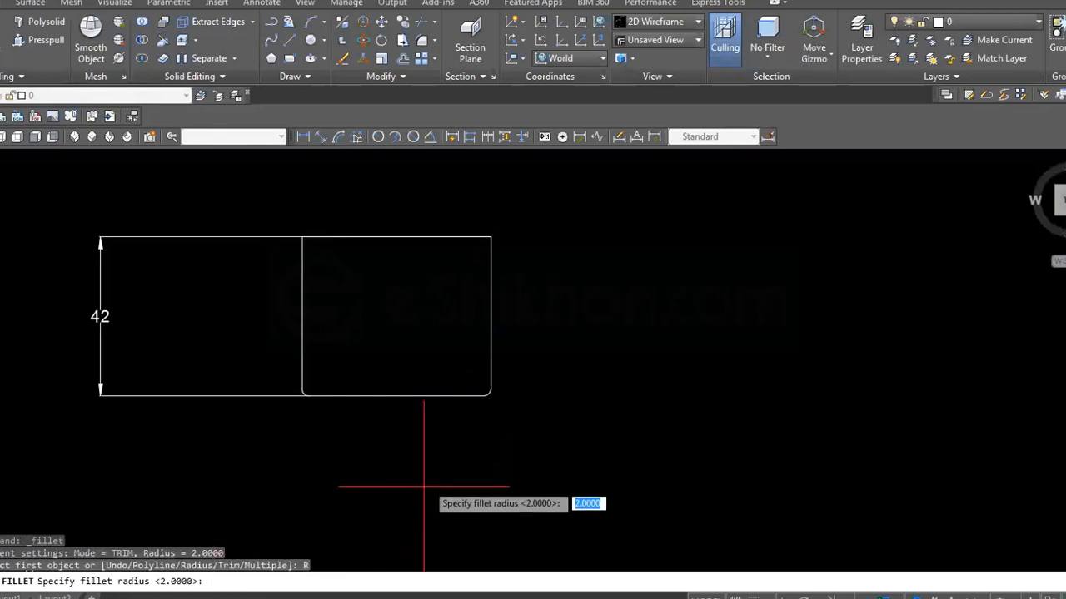
{"action": "type", "text": "2"}
{"action": "key", "text": "Return"}
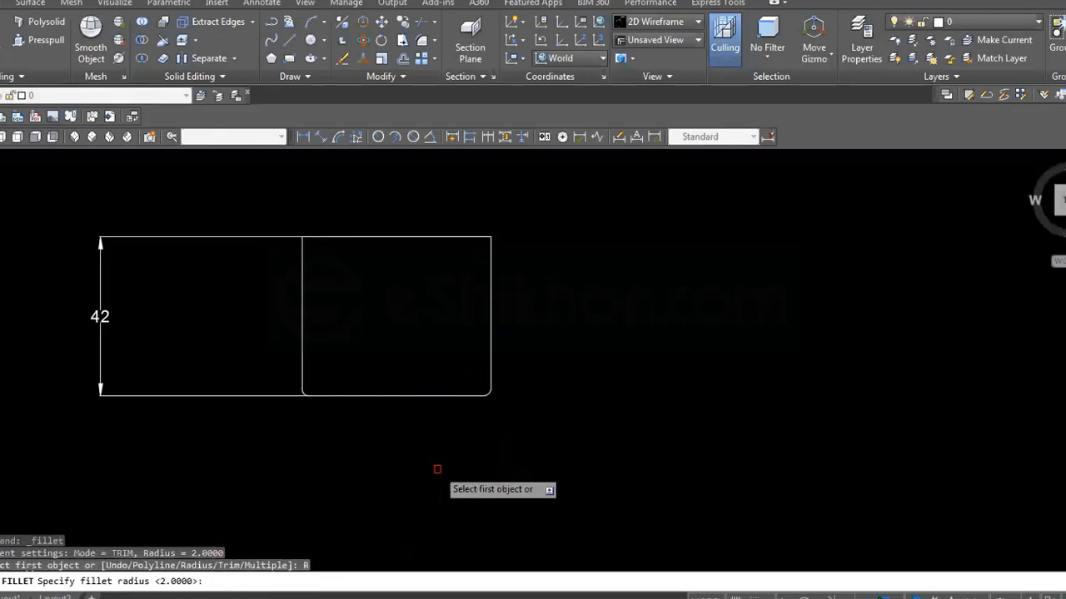
{"action": "left_click", "coordinate": [492, 250]}
{"action": "left_click", "coordinate": [471, 239]}
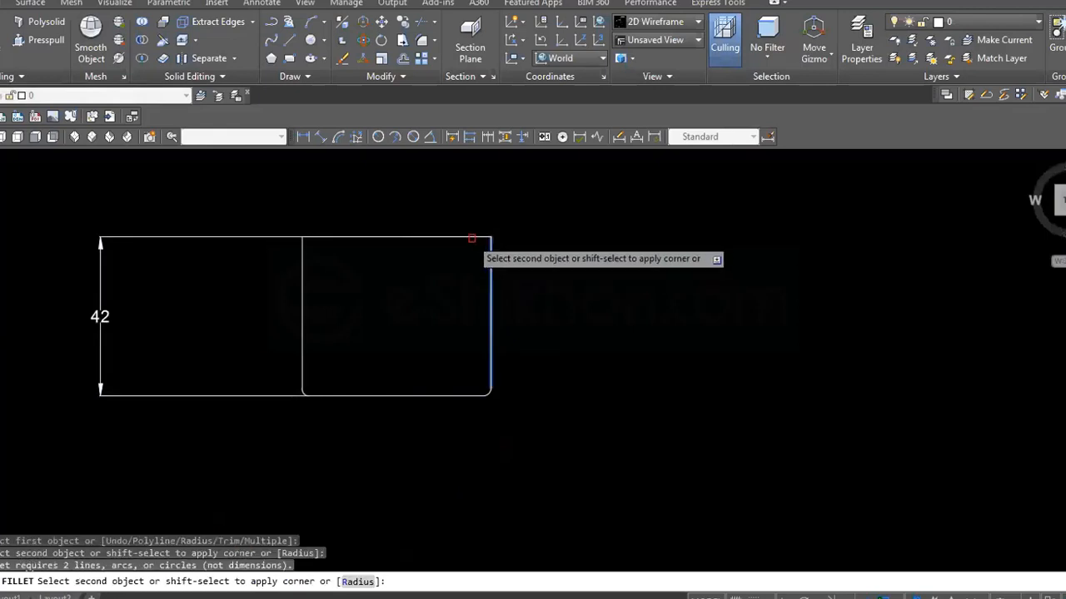
{"action": "left_click", "coordinate": [471, 239]}
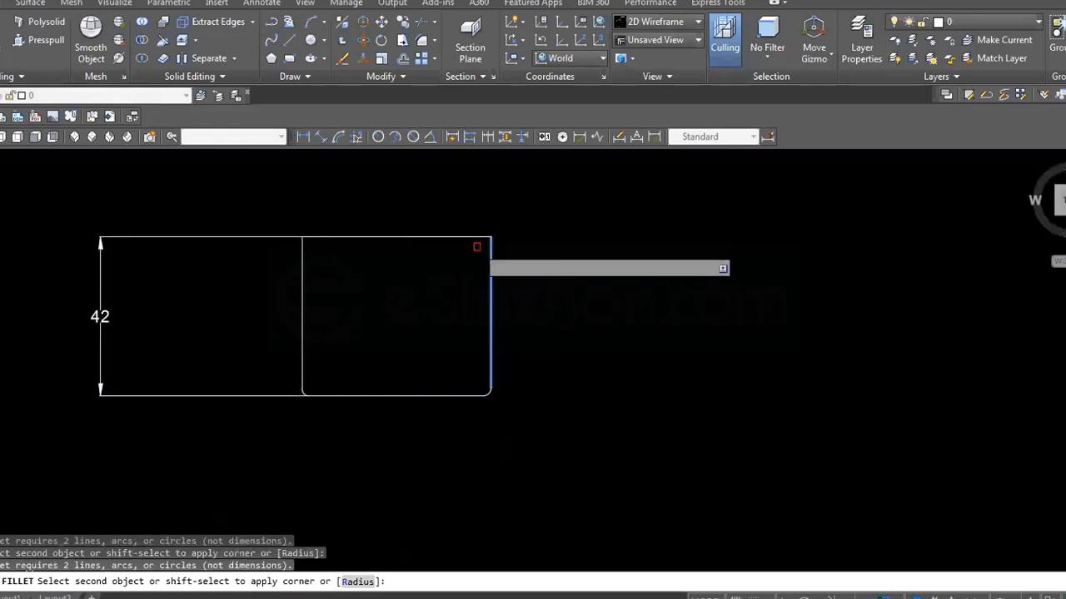
{"action": "key", "text": "Escape"}
{"action": "key", "text": "Escape"}
{"action": "key", "text": "Escape"}
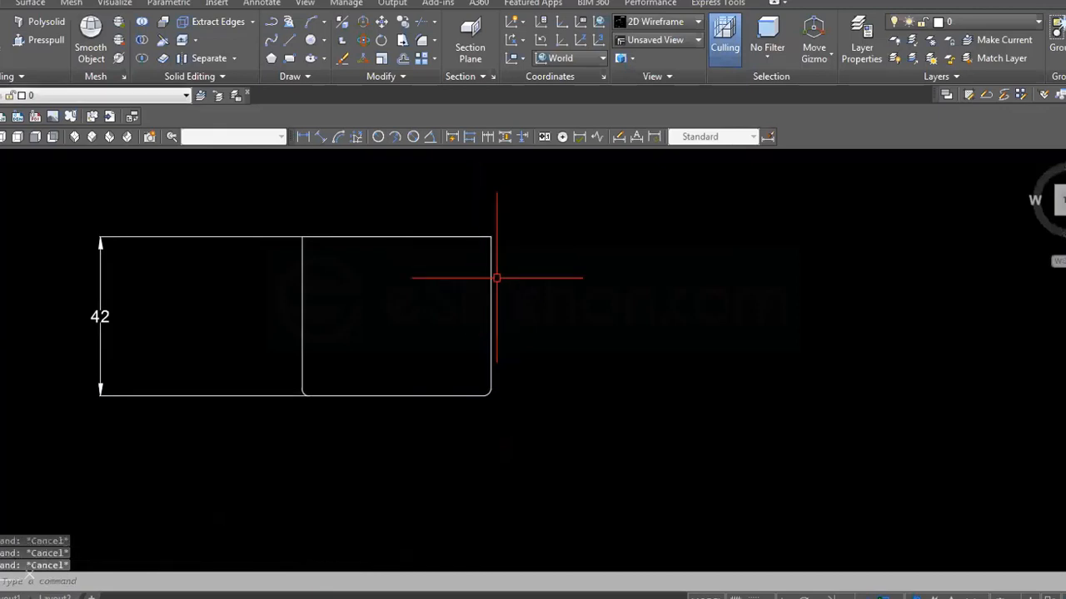
Step: Set the fillet radius to 2 and try to fillet the rectangle's top edge with its right side
{"action": "left_click", "coordinate": [0, 459]}
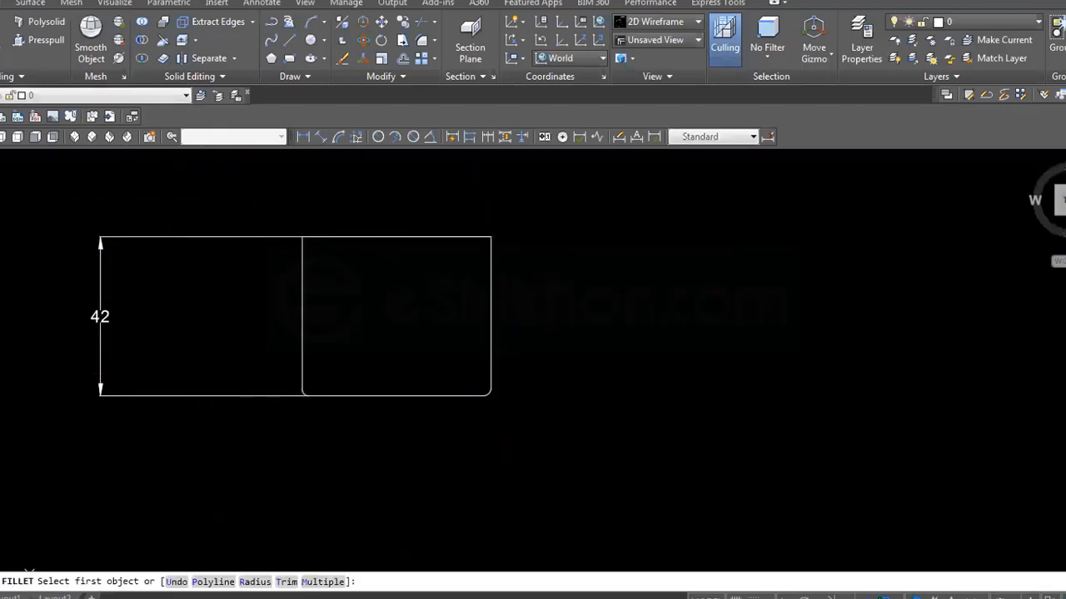
{"action": "left_click", "coordinate": [255, 582]}
{"action": "type", "text": "2"}
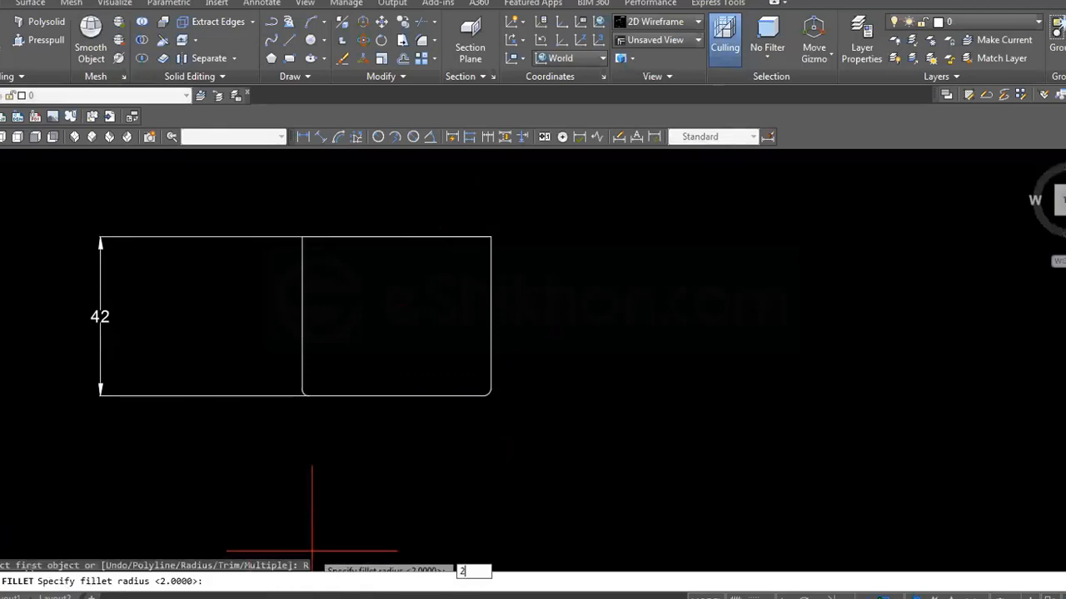
{"action": "key", "text": "Return"}
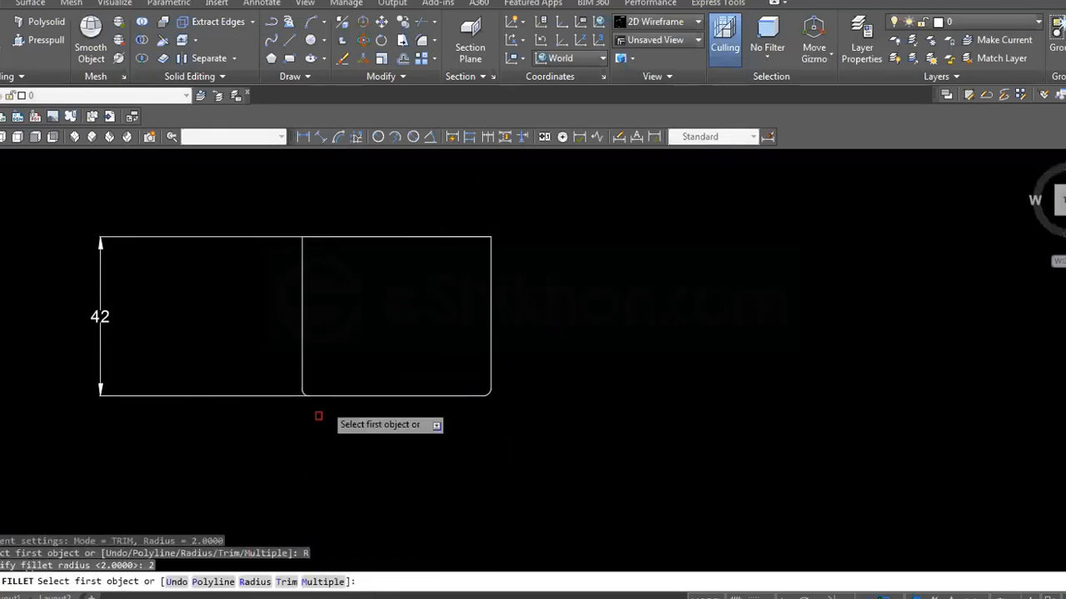
{"action": "key", "text": "Return"}
{"action": "left_click", "coordinate": [423, 236]}
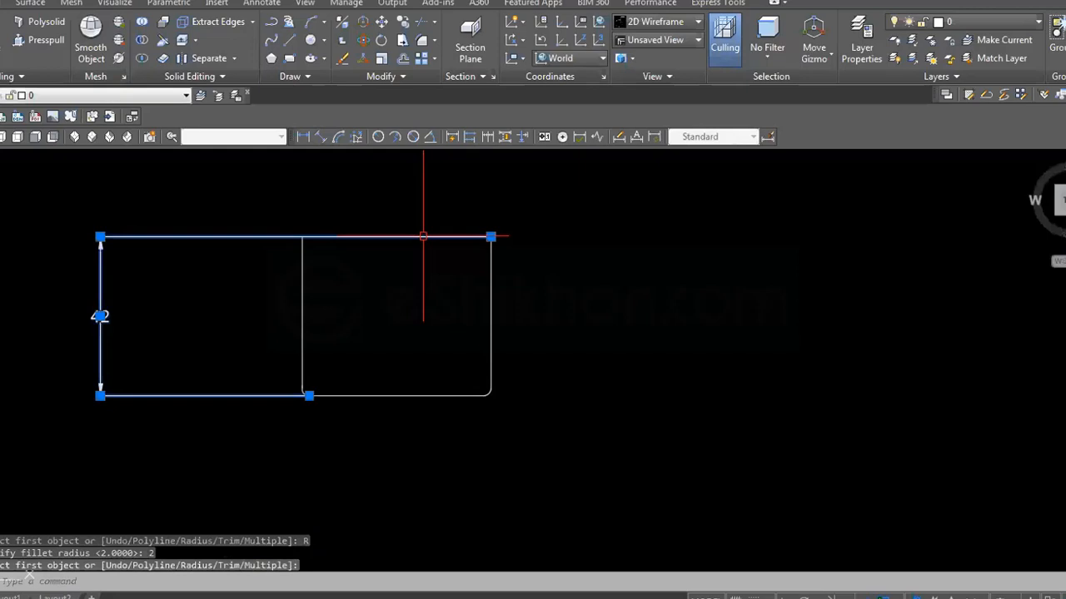
{"action": "left_click", "coordinate": [493, 258]}
{"action": "key", "text": "Escape"}
{"action": "key", "text": "Escape"}
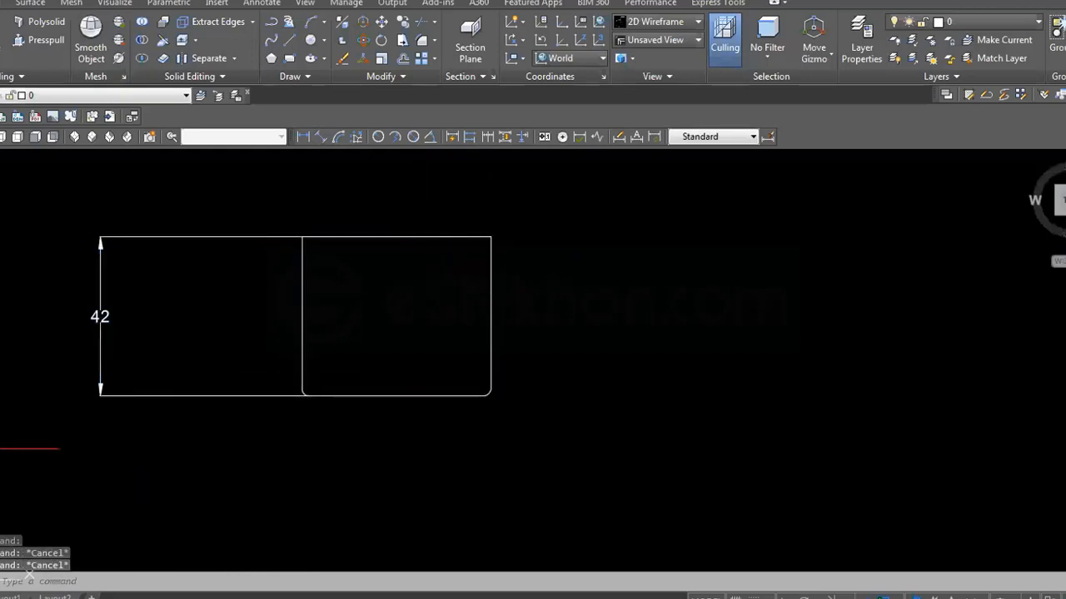
Step: Try to start another radius 2 fillet from the rectangle's top edge, close to the upper-right corner
{"action": "key", "text": "Return"}
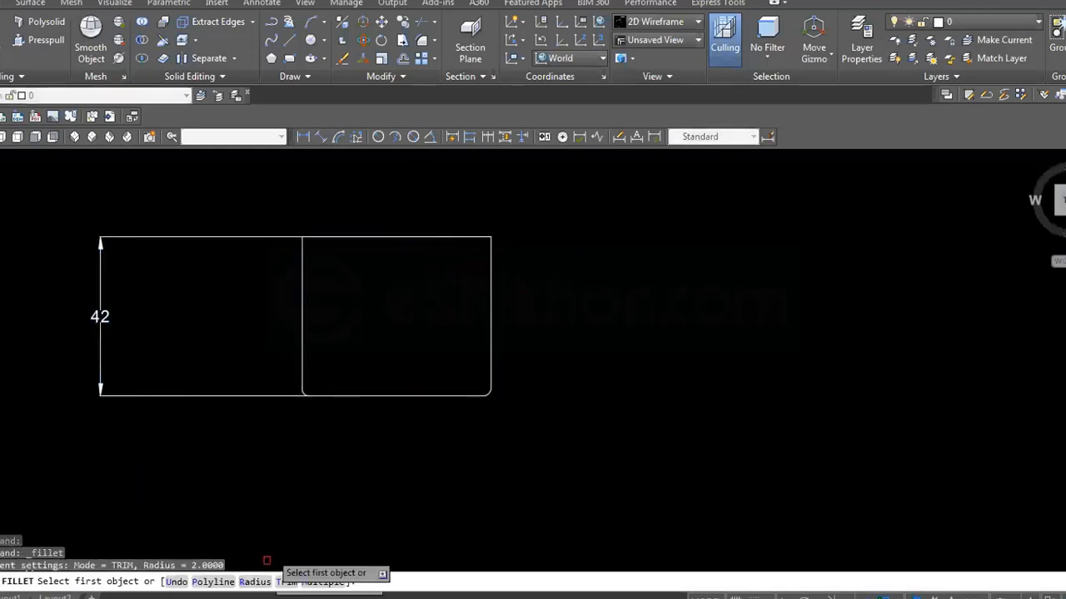
{"action": "left_click", "coordinate": [458, 235]}
{"action": "left_click", "coordinate": [458, 235]}
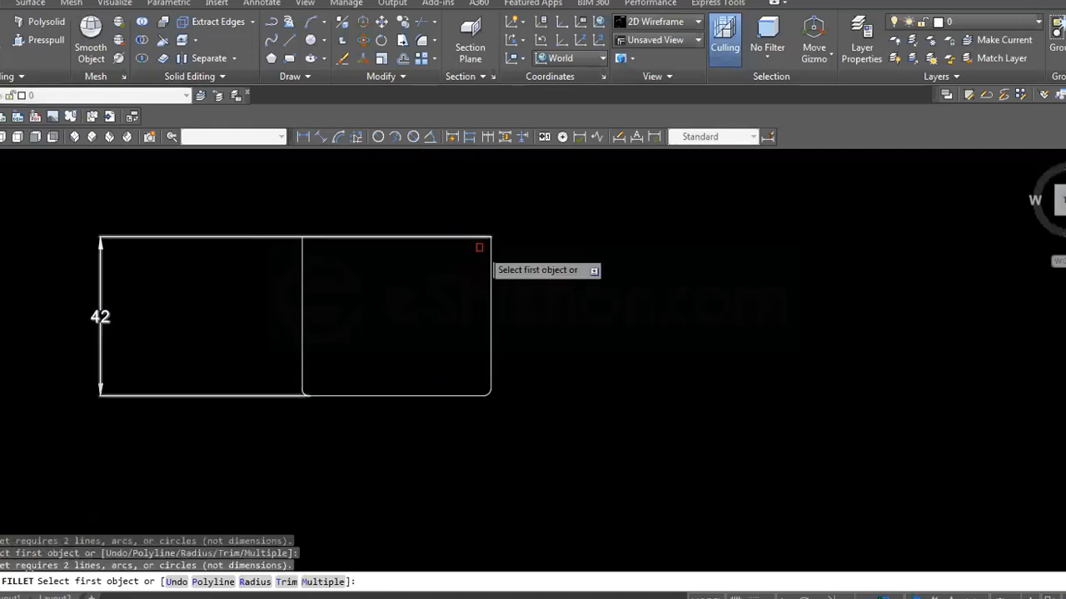
{"action": "key", "text": "Escape"}
{"action": "key", "text": "Escape"}
{"action": "key", "text": "Escape"}
{"action": "key", "text": "Escape"}
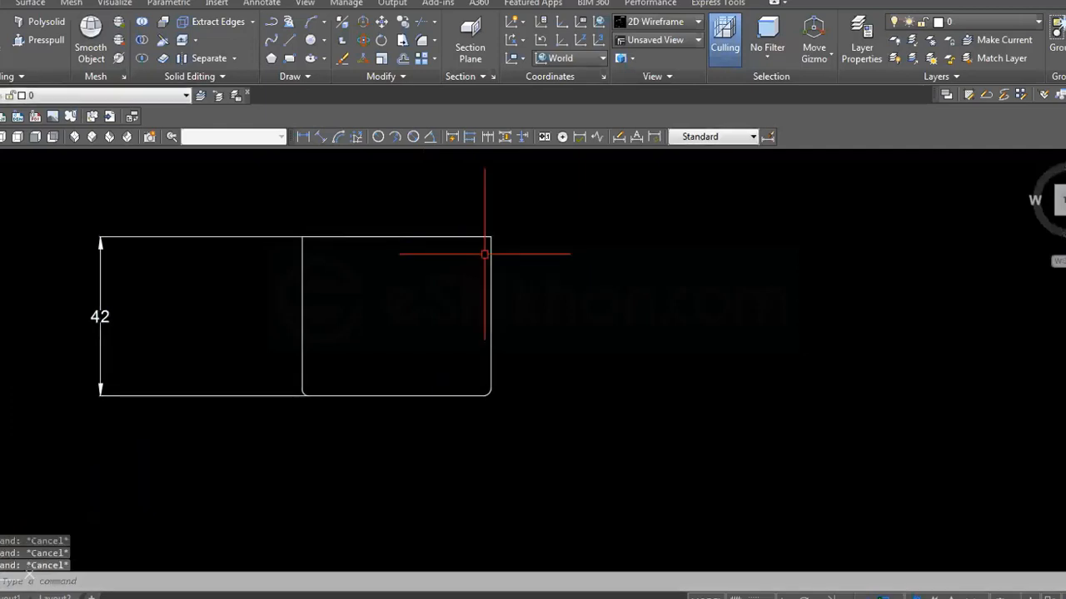
Step: Try to fillet the rectangle's upper-left corner with radius 2, starting from its left side
{"action": "left_click", "coordinate": [490, 254]}
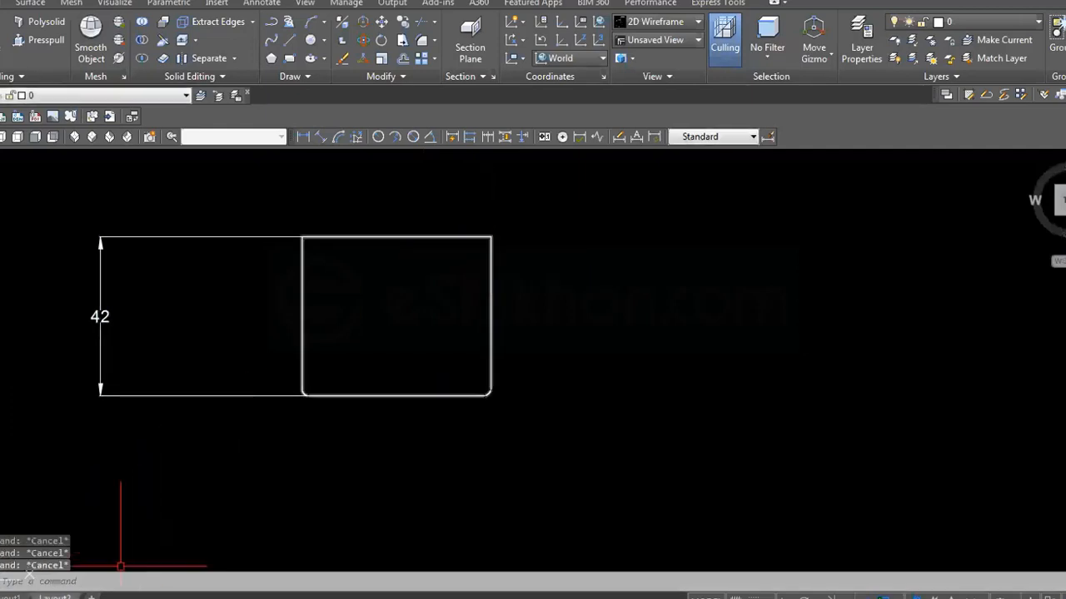
{"action": "type", "text": "f"}
{"action": "key", "text": "Return"}
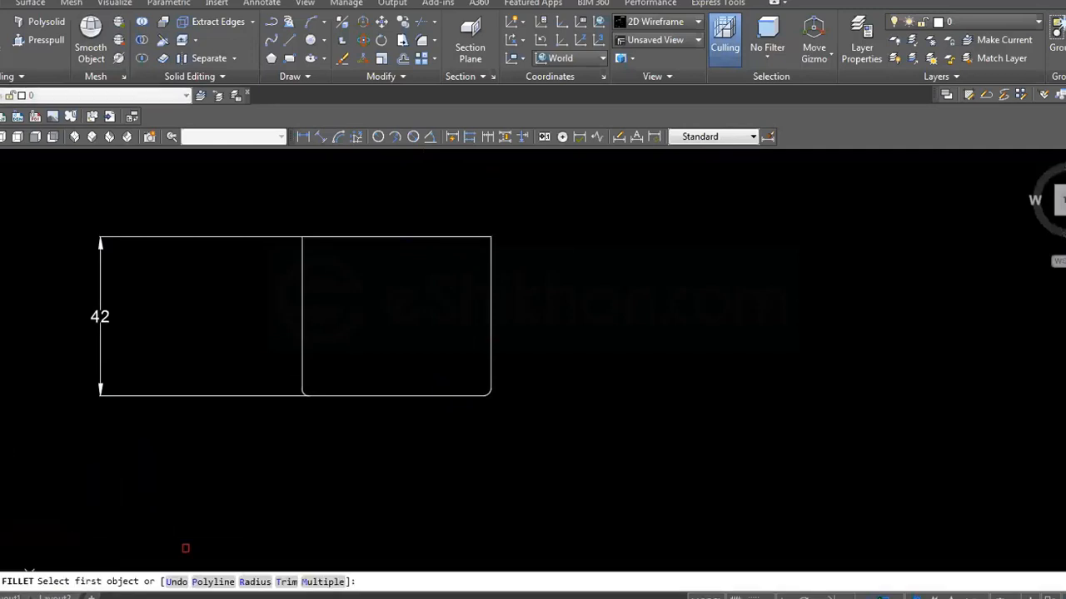
{"action": "type", "text": "r"}
{"action": "key", "text": "Return"}
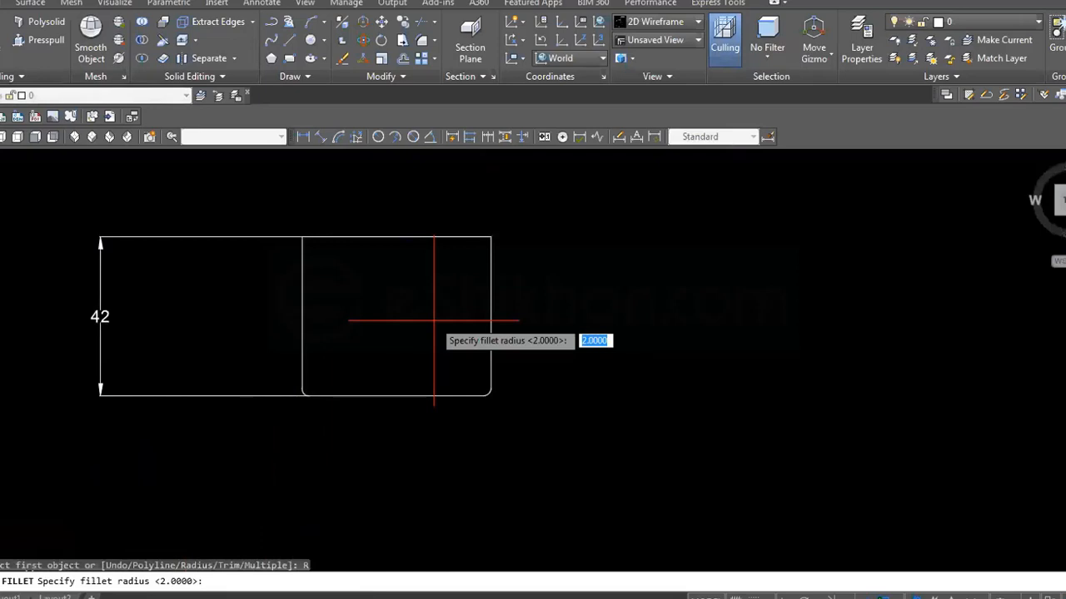
{"action": "type", "text": "2"}
{"action": "key", "text": "Return"}
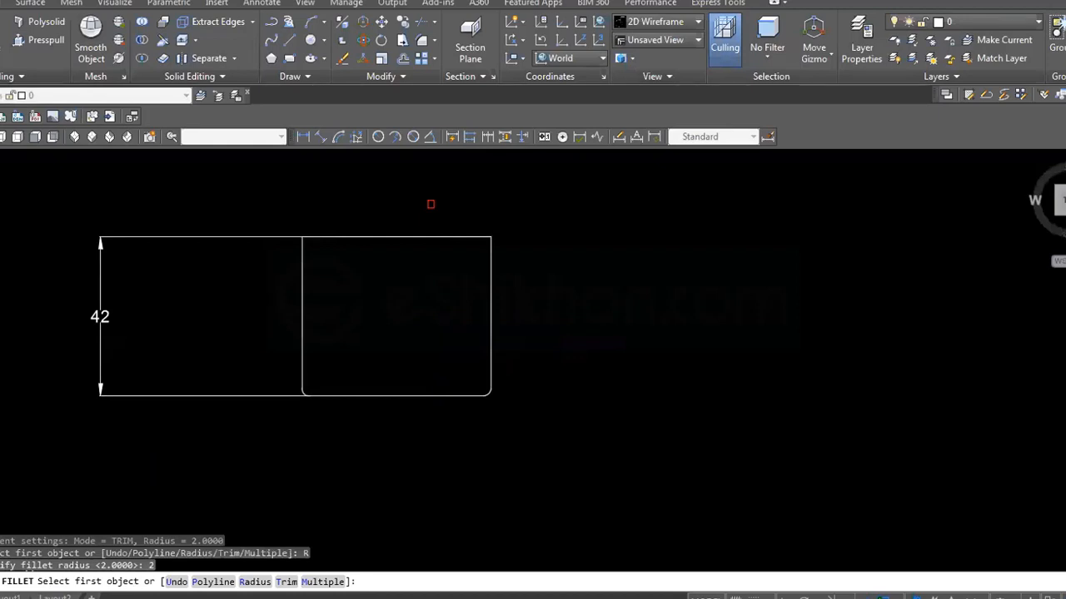
{"action": "left_click", "coordinate": [303, 255]}
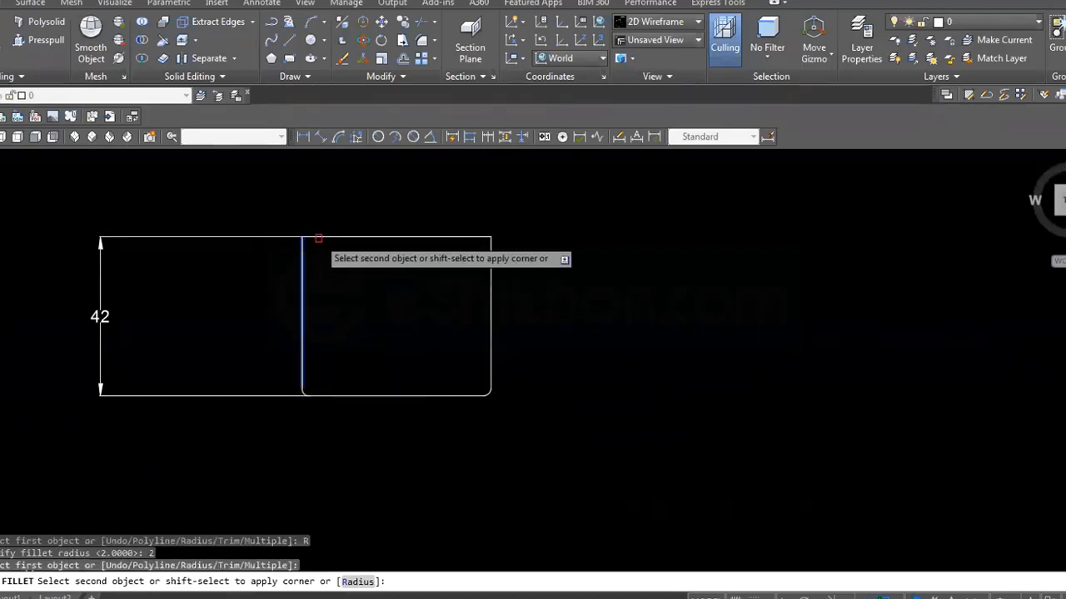
{"action": "left_click", "coordinate": [318, 238]}
{"action": "left_click", "coordinate": [317, 238]}
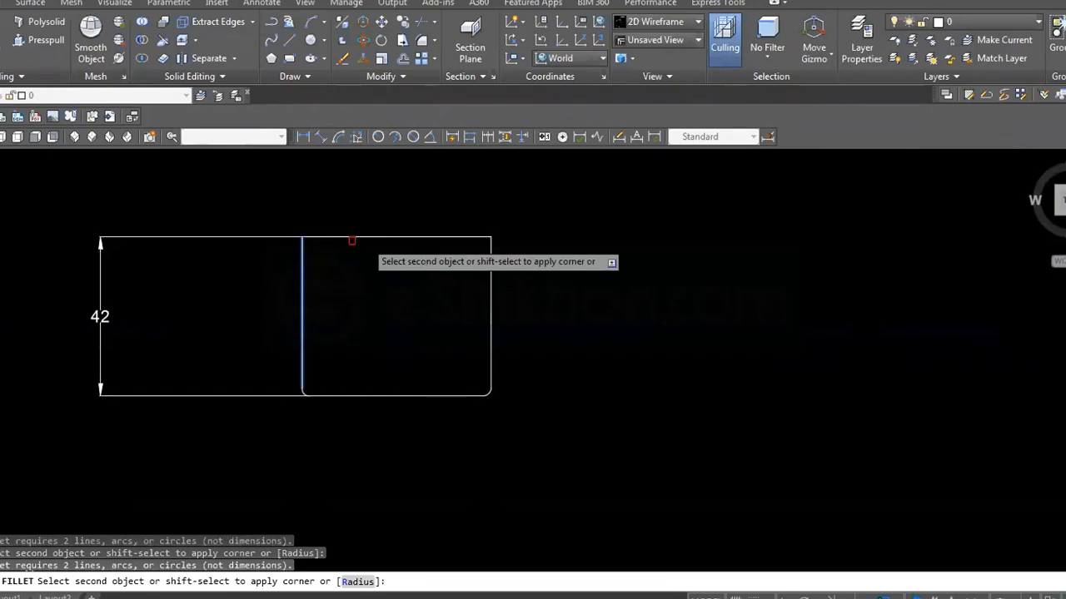
{"action": "left_click", "coordinate": [478, 239]}
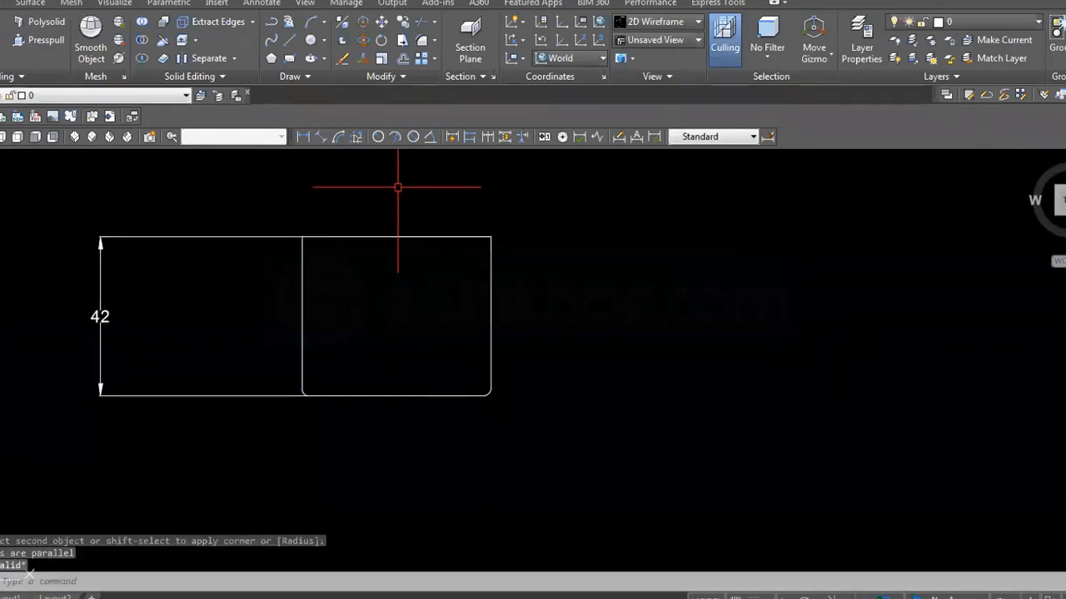
{"action": "key", "text": "Escape"}
Step: Regenerate the drawing and delete the 42 vertical dimension that overlaps the rectangle's top edge
{"action": "type", "text": "re"}
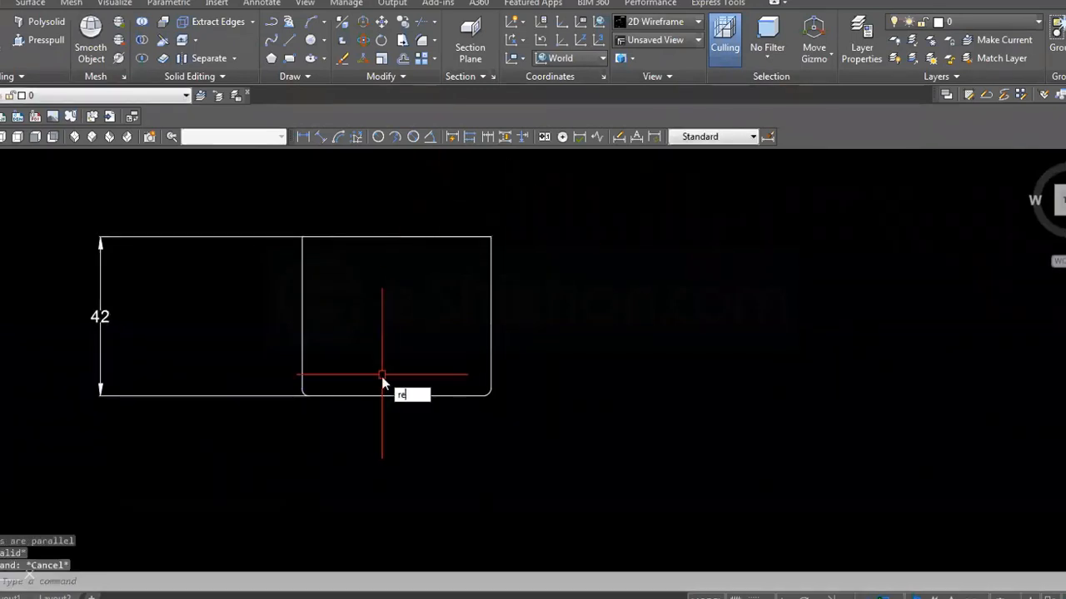
{"action": "key", "text": "Return"}
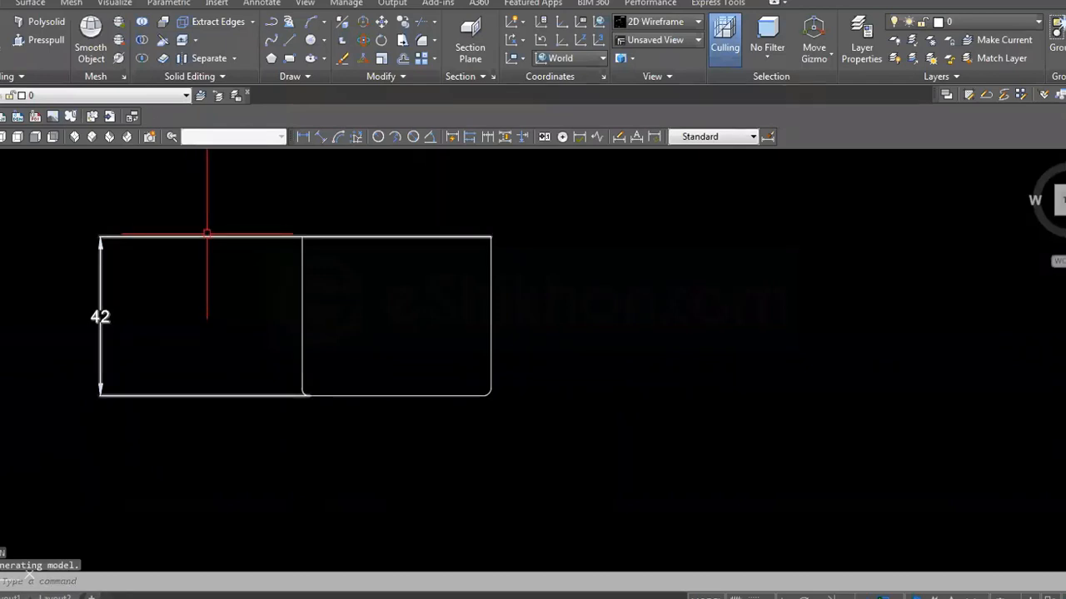
{"action": "left_click", "coordinate": [207, 234]}
{"action": "key", "text": "Delete"}
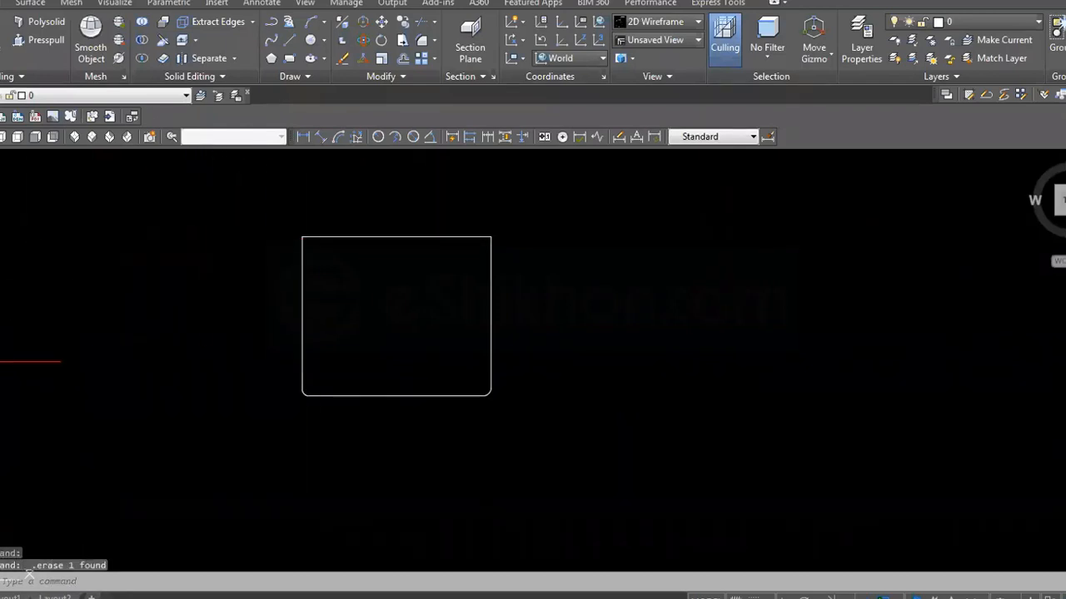
Step: Fillet the rectangle's upper-right corner between the top edge and right side, keeping radius 2
{"action": "type", "text": "f"}
{"action": "key", "text": "Return"}
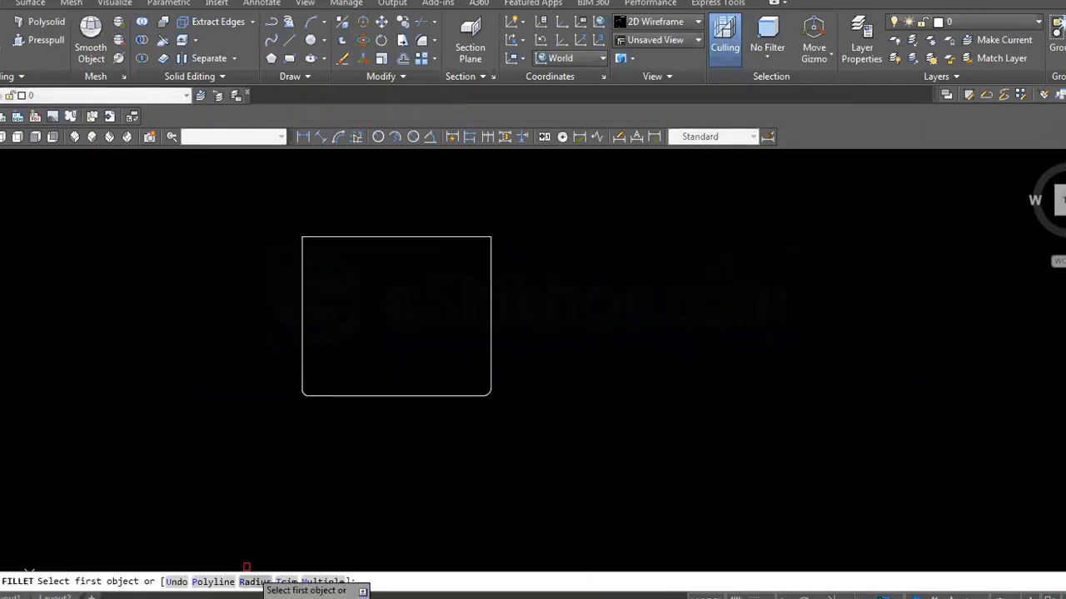
{"action": "left_click", "coordinate": [255, 580]}
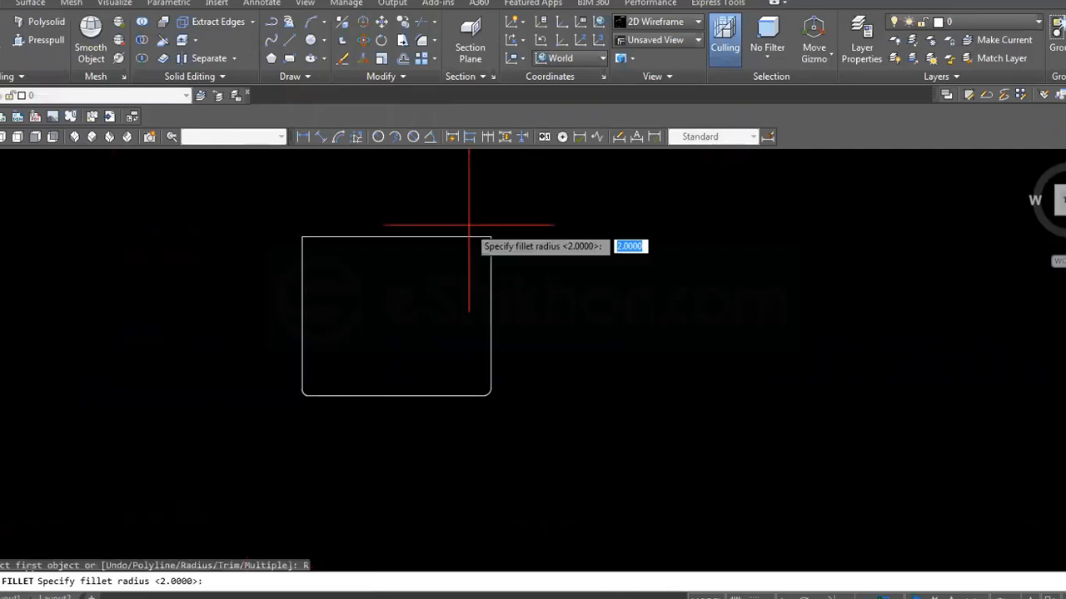
{"action": "key", "text": "Return"}
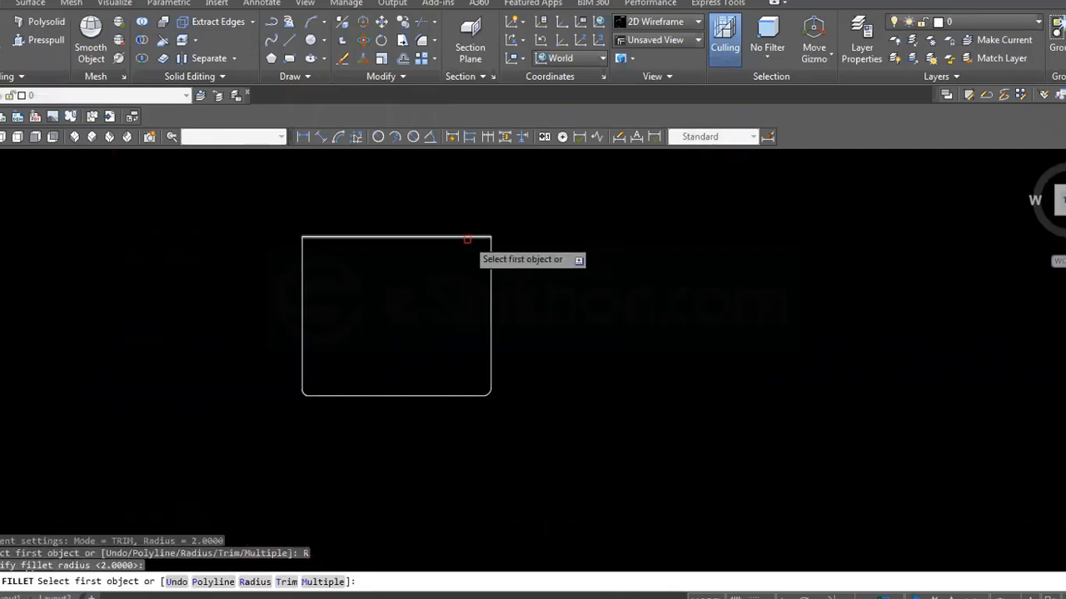
{"action": "left_click", "coordinate": [468, 239]}
{"action": "left_click", "coordinate": [490, 255]}
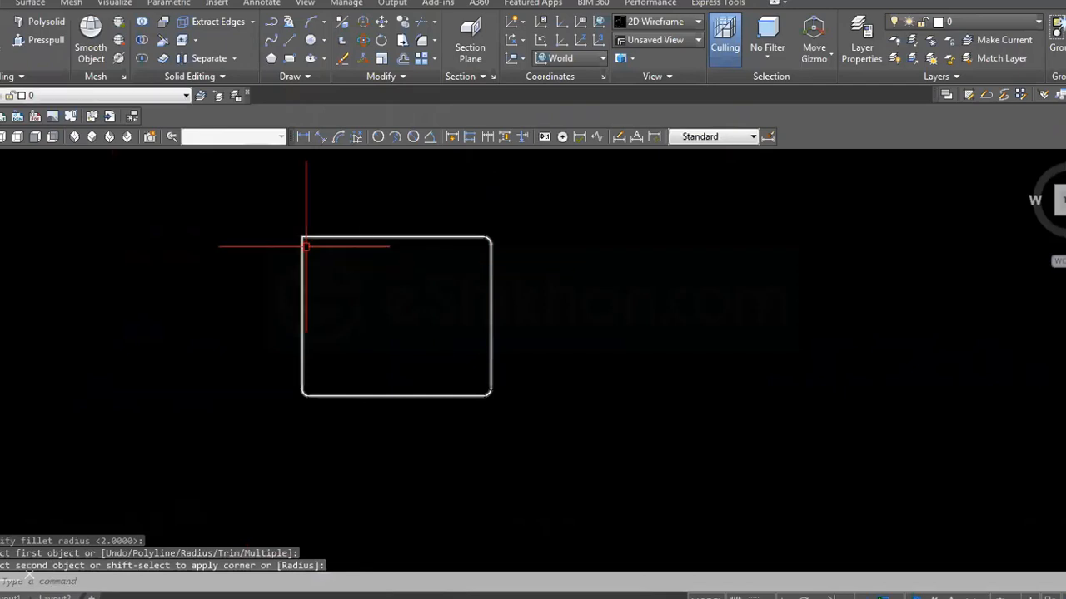
Step: Fillet the rectangle's upper-left corner between the top edge and left side with the same radius 2
{"action": "key", "text": "Return"}
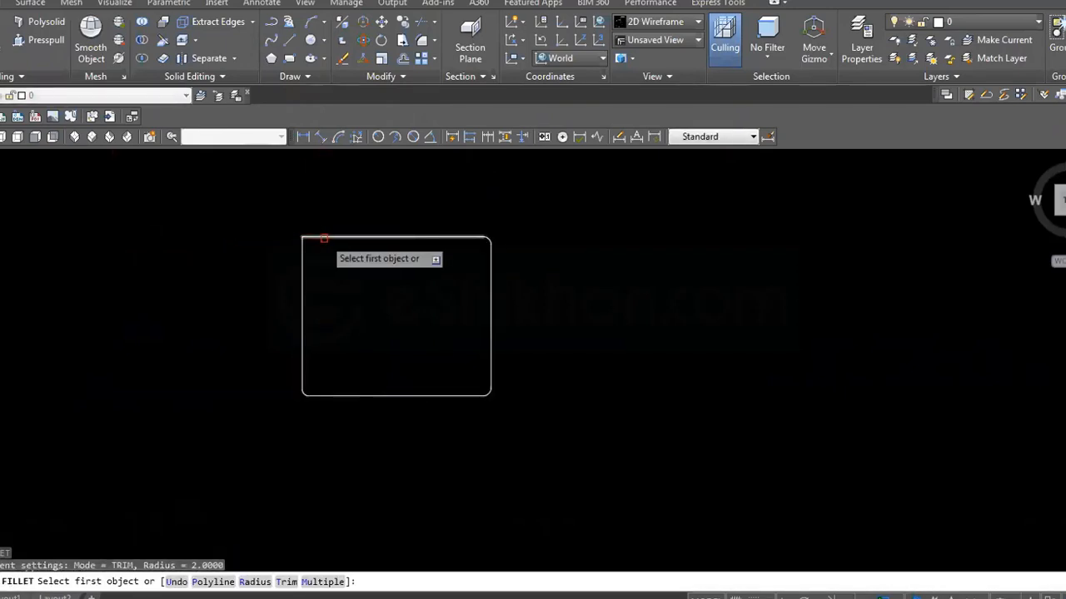
{"action": "left_click", "coordinate": [316, 238]}
{"action": "left_click", "coordinate": [302, 244]}
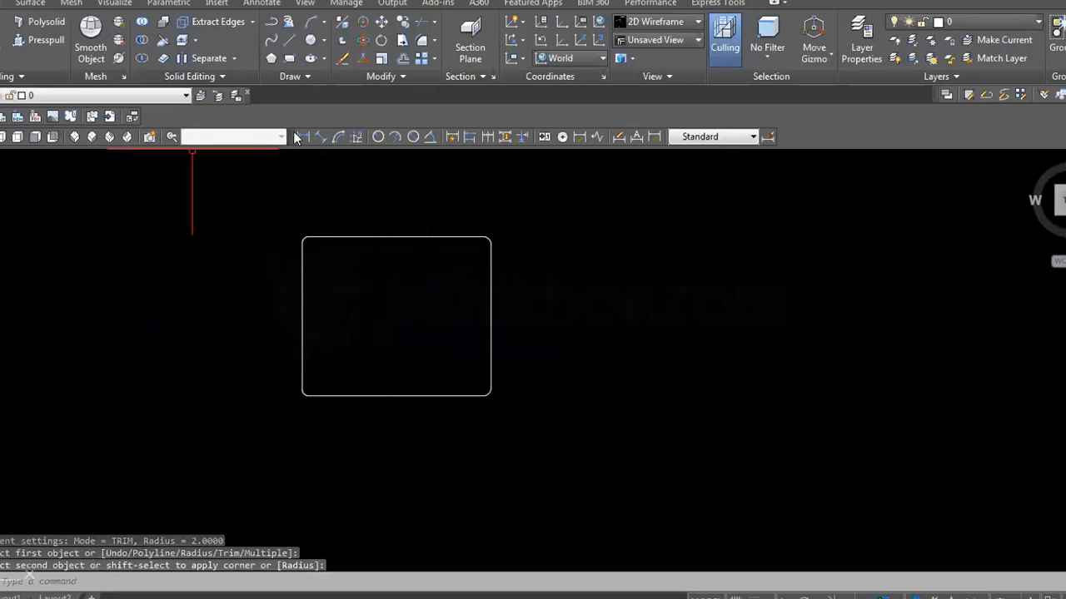
Step: Try to add a horizontal linear dimension across the rectangle between the midpoints of its left and right sides
{"action": "left_click", "coordinate": [304, 136]}
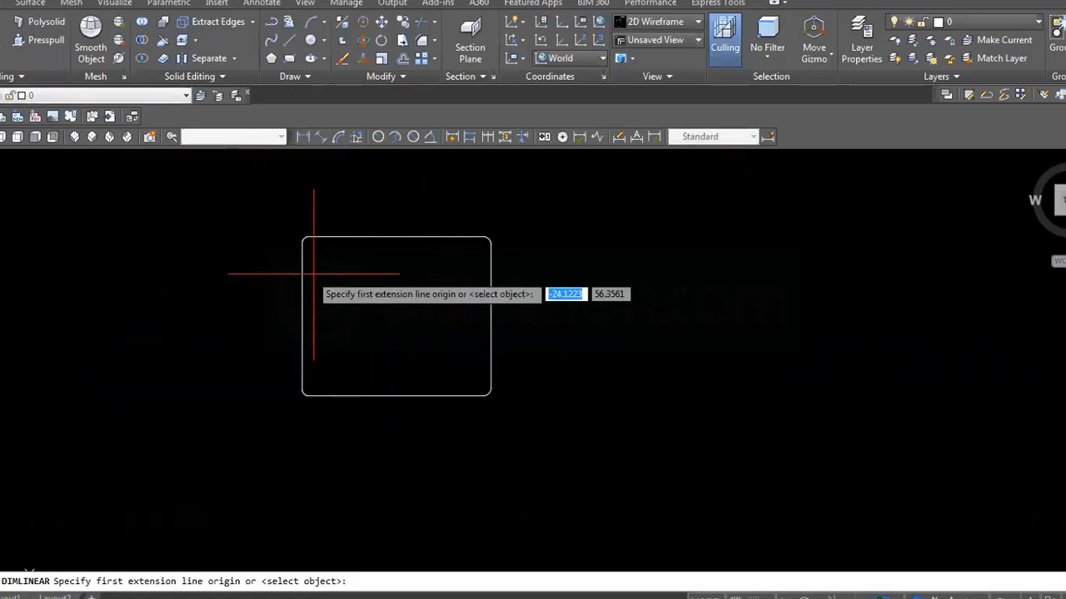
{"action": "left_click", "coordinate": [314, 273]}
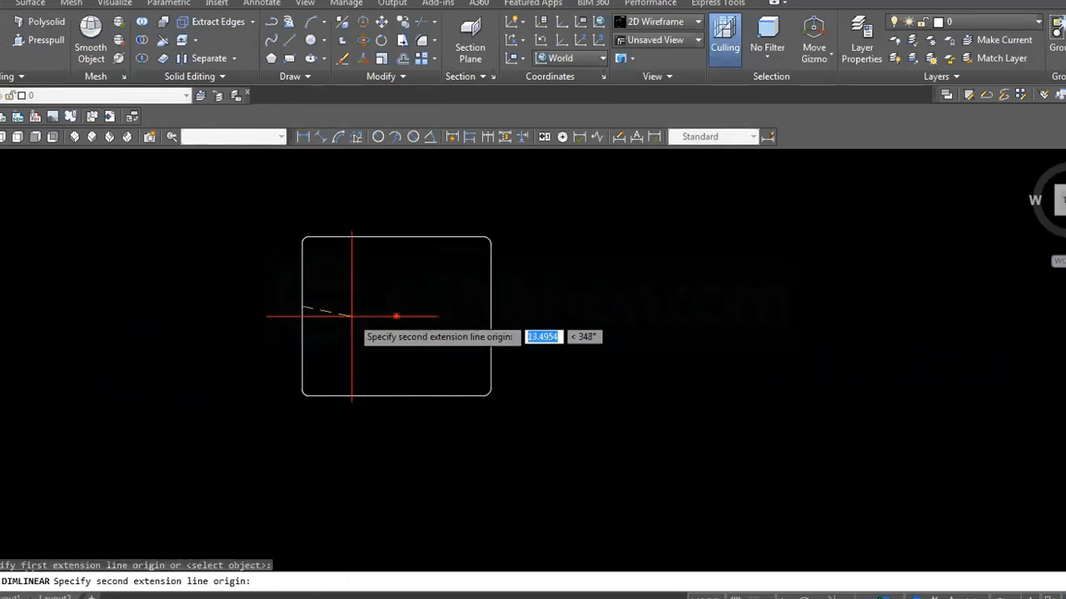
{"action": "key", "text": "Escape"}
{"action": "key", "text": "Return"}
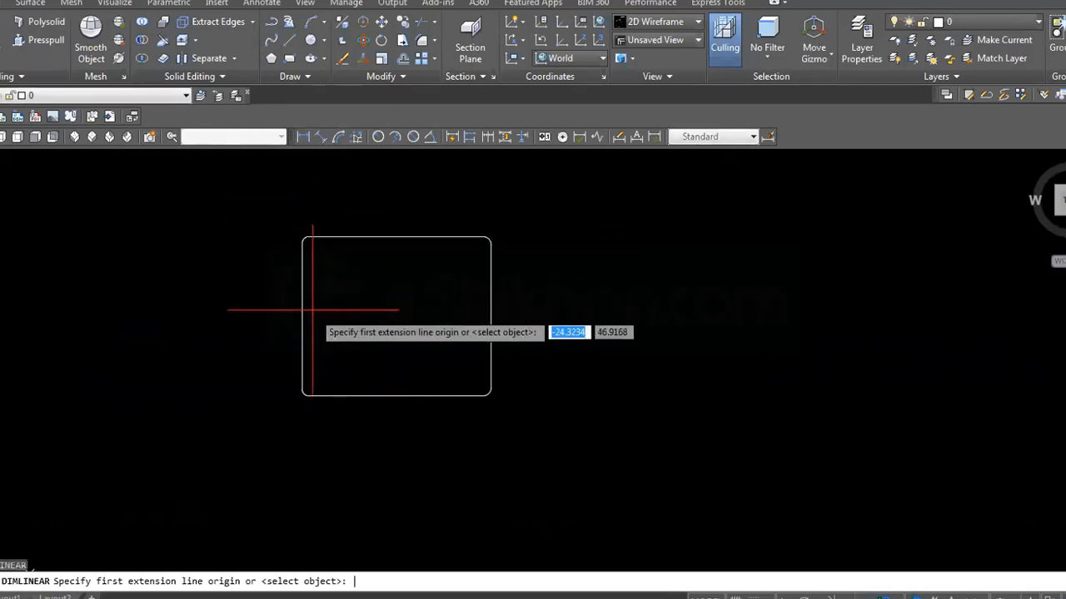
{"action": "left_click", "coordinate": [396, 316]}
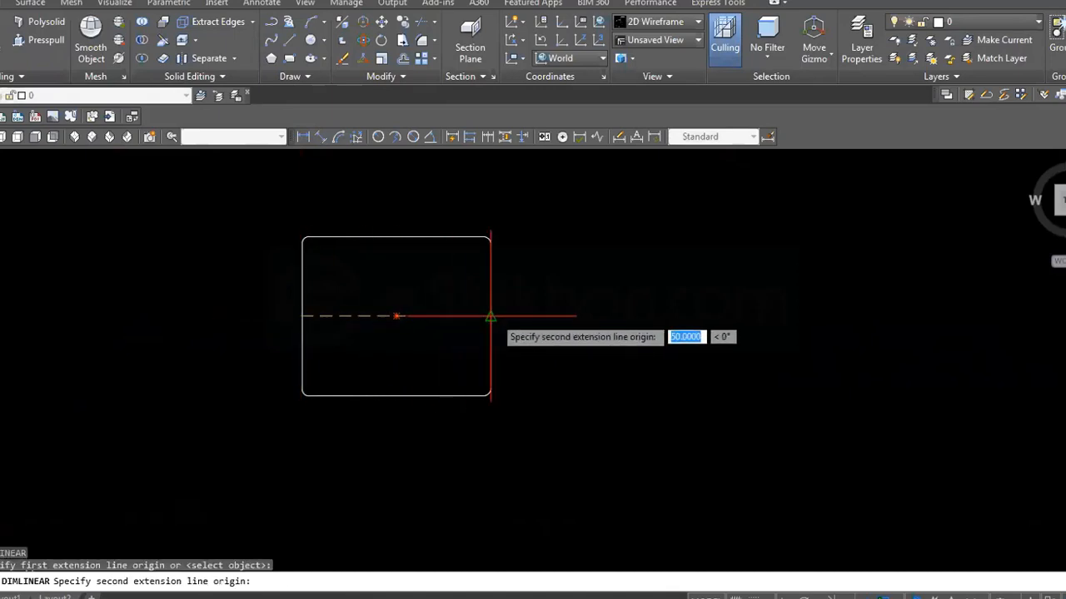
{"action": "left_click", "coordinate": [490, 317]}
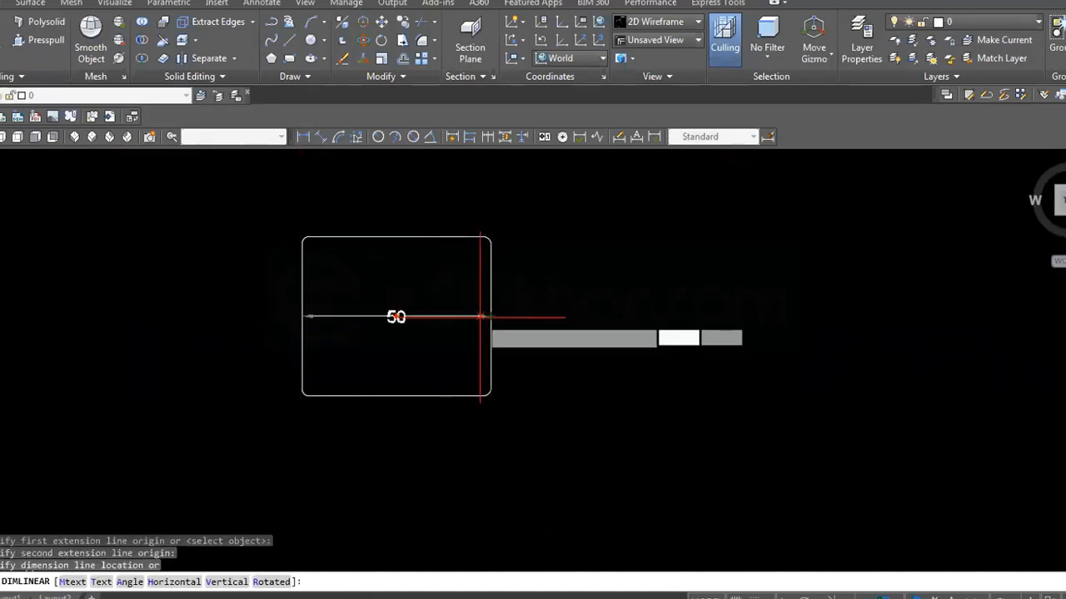
{"action": "key", "text": "Escape"}
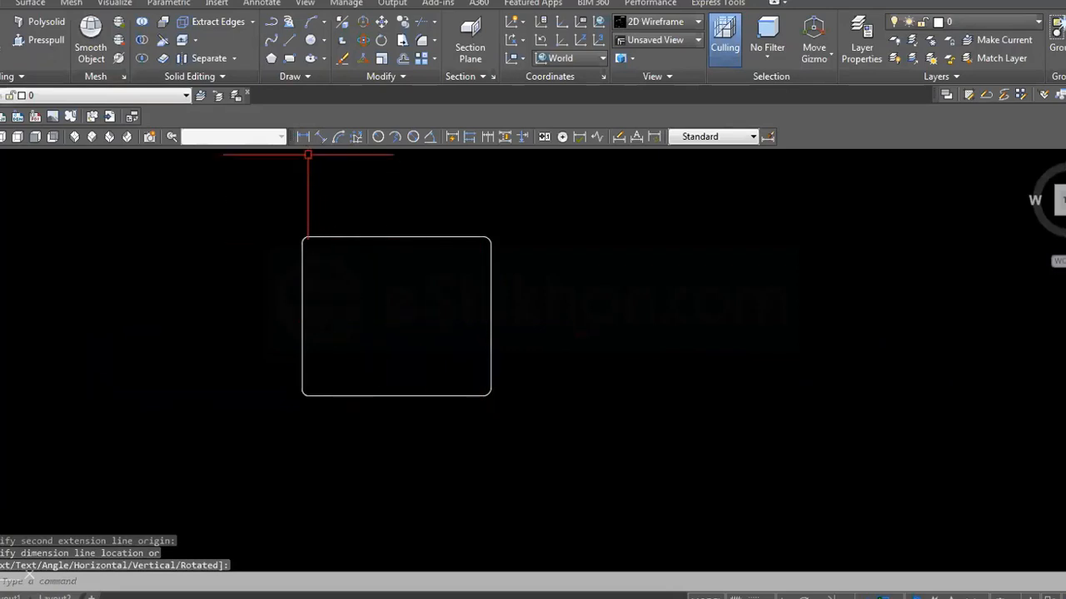
{"action": "left_click", "coordinate": [305, 136]}
{"action": "left_click", "coordinate": [396, 317]}
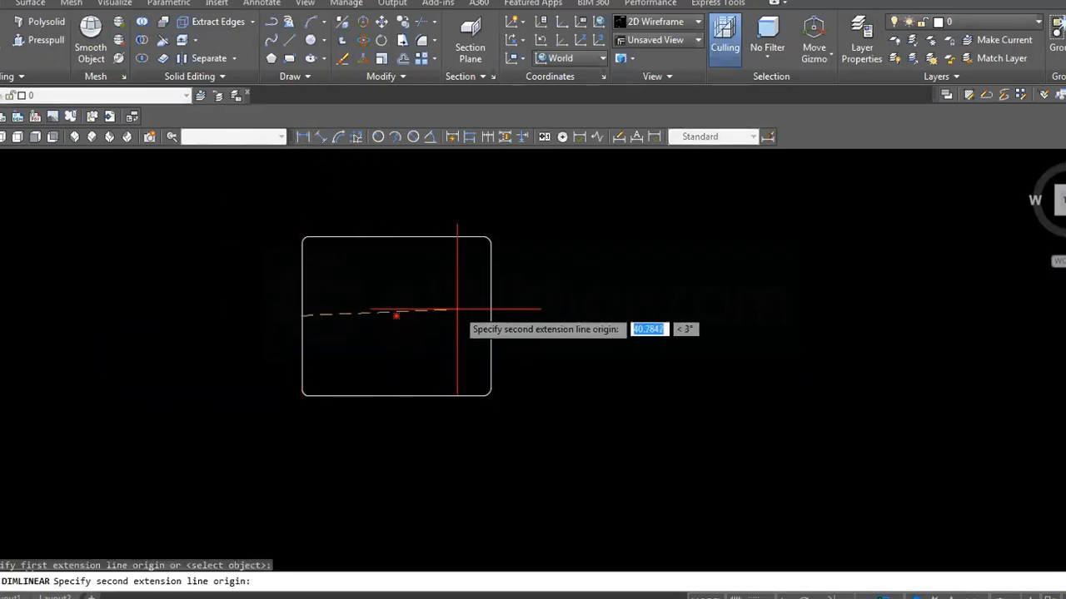
{"action": "left_click", "coordinate": [490, 316]}
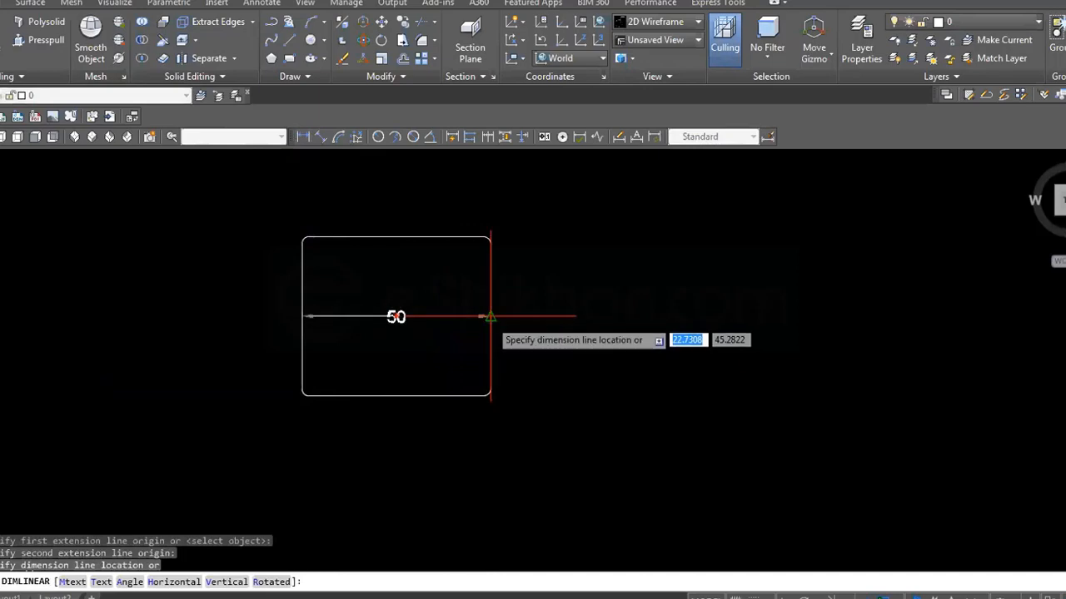
{"action": "left_click", "coordinate": [304, 137]}
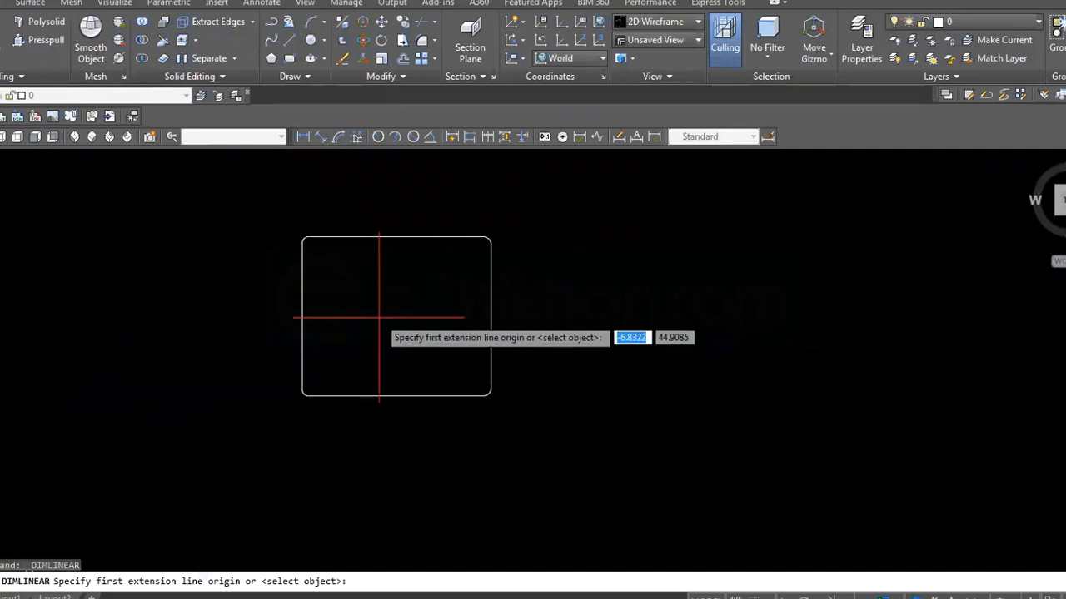
{"action": "key", "text": "Escape"}
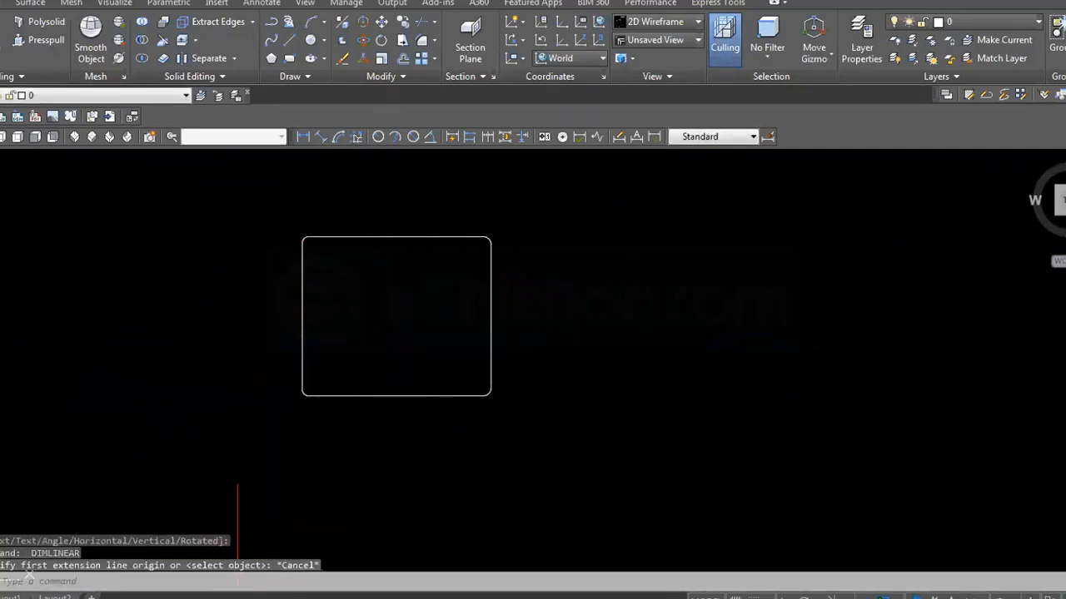
Step: Bring up the reference image of the dimensioned section drawing in the photo viewer
{"action": "left_click", "coordinate": [241, 598]}
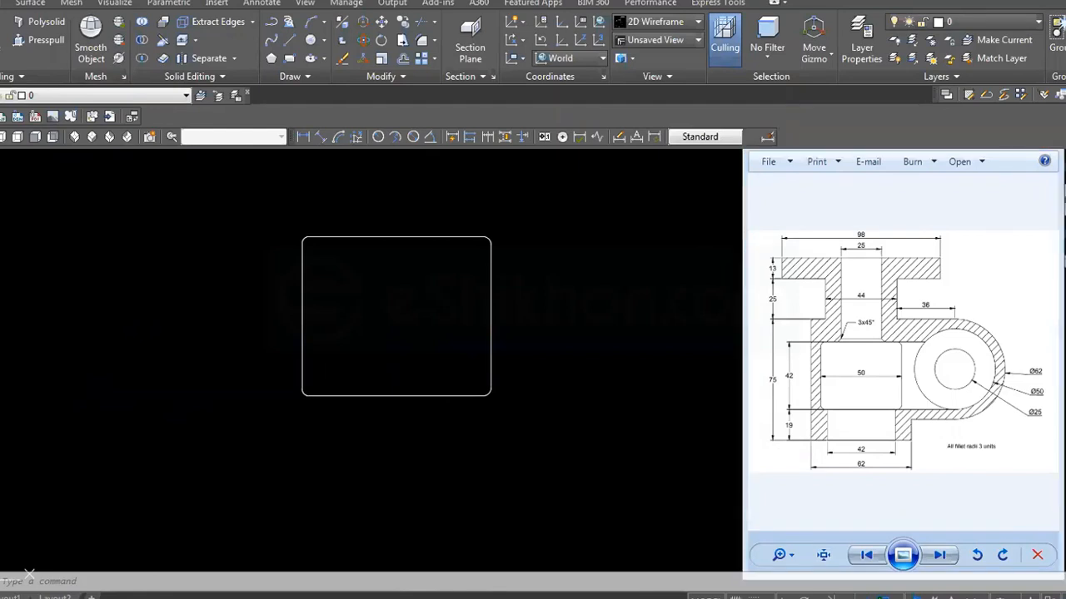
{"action": "key", "text": "alt+Tab"}
{"action": "type", "text": "l"}
{"action": "key", "text": "Return"}
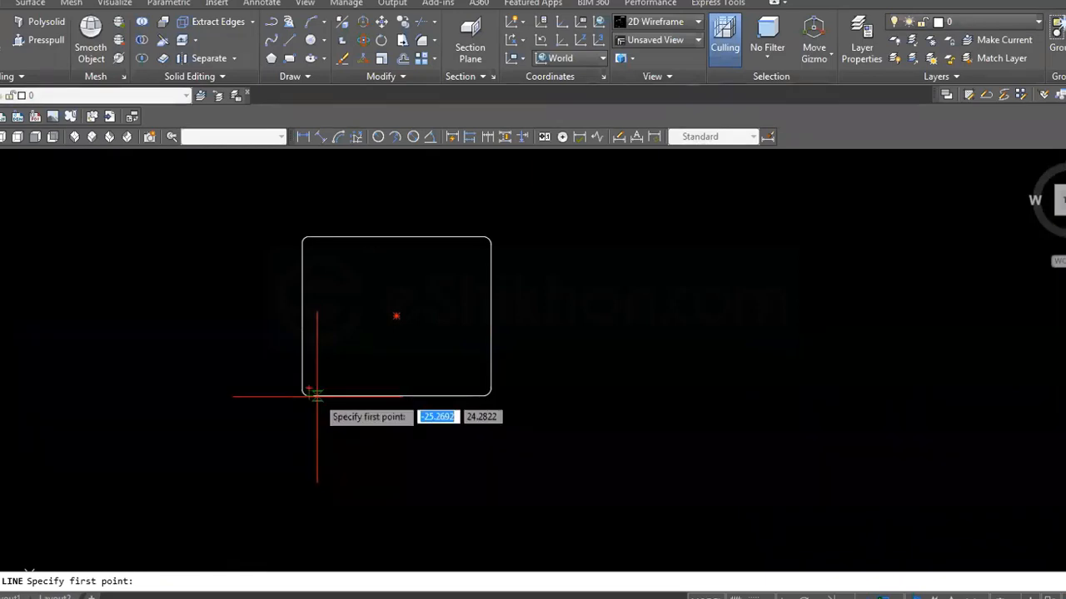
{"action": "key", "text": "Escape"}
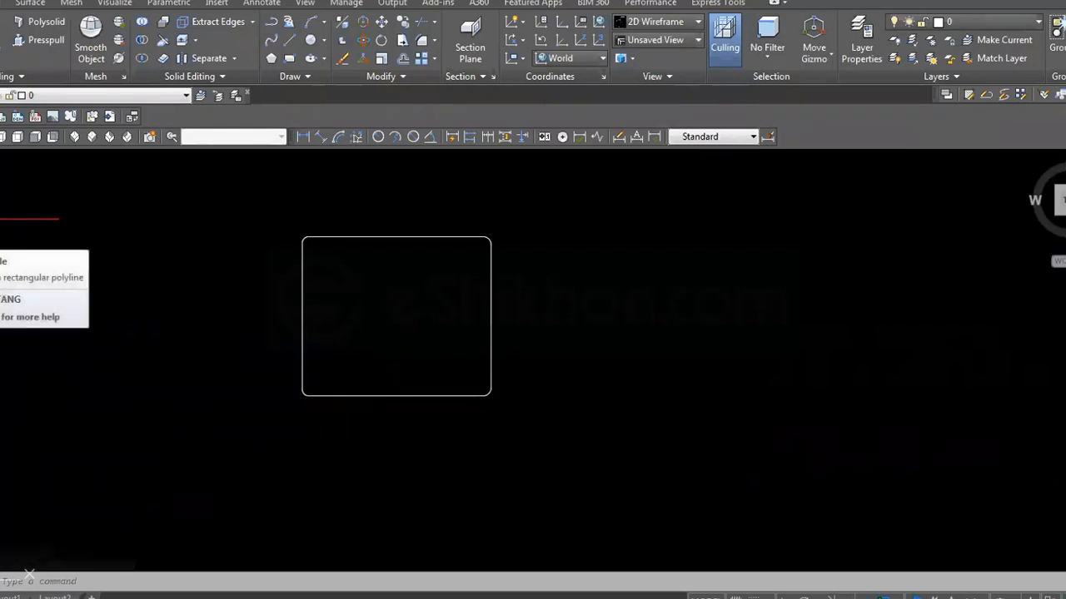
{"action": "left_click", "coordinate": [0, 234]}
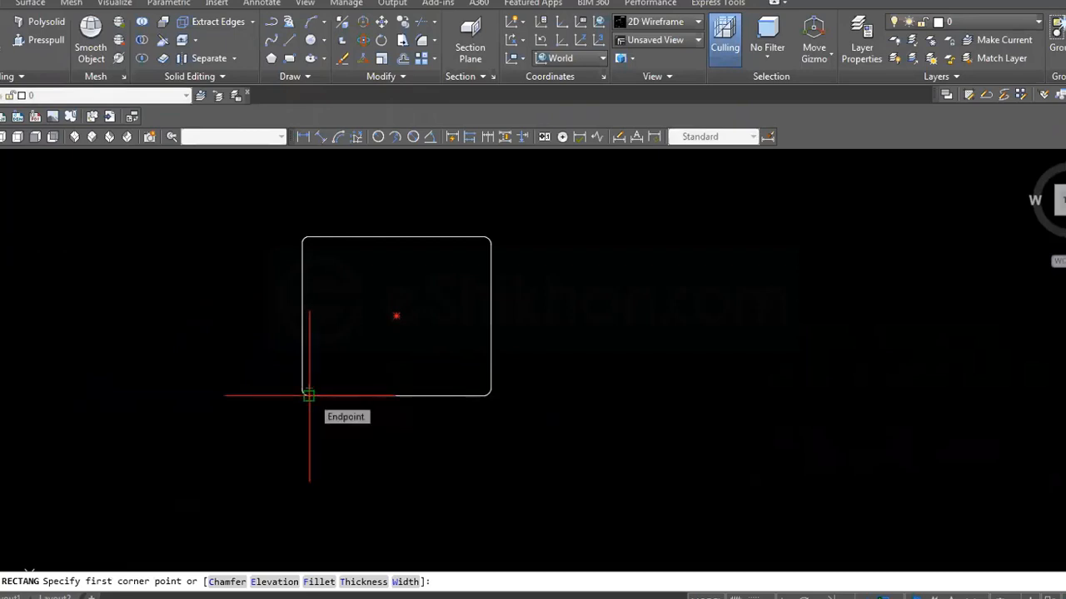
{"action": "left_click", "coordinate": [249, 598]}
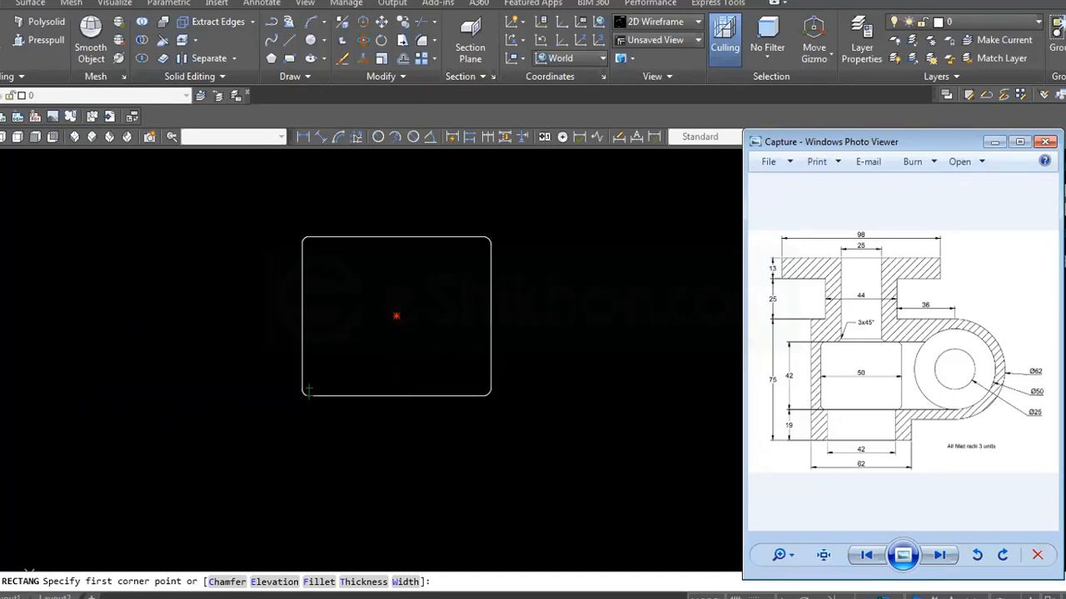
{"action": "left_click", "coordinate": [489, 243]}
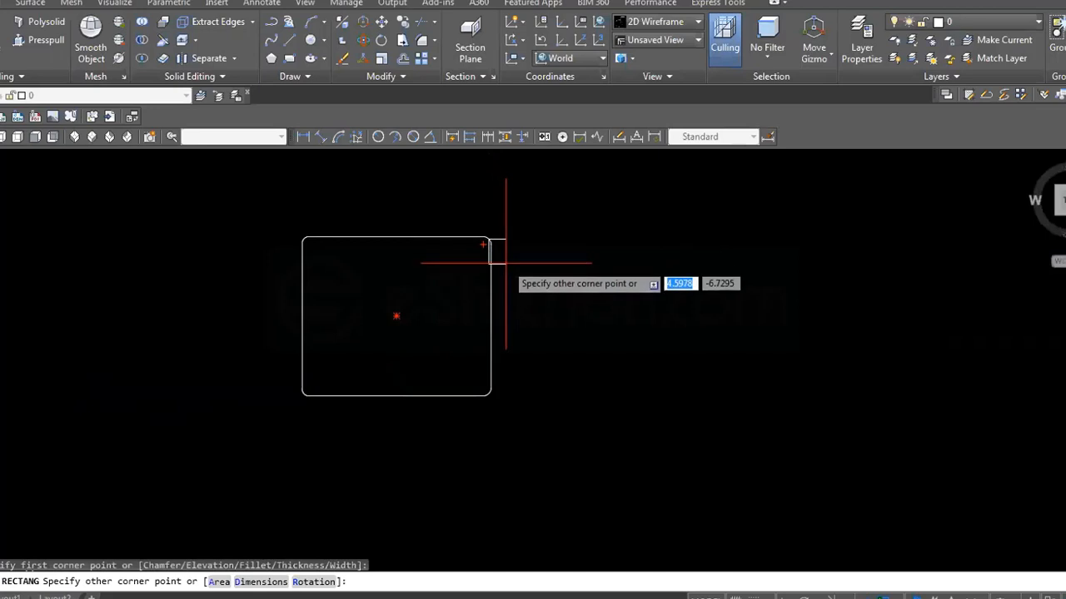
{"action": "key", "text": "Escape"}
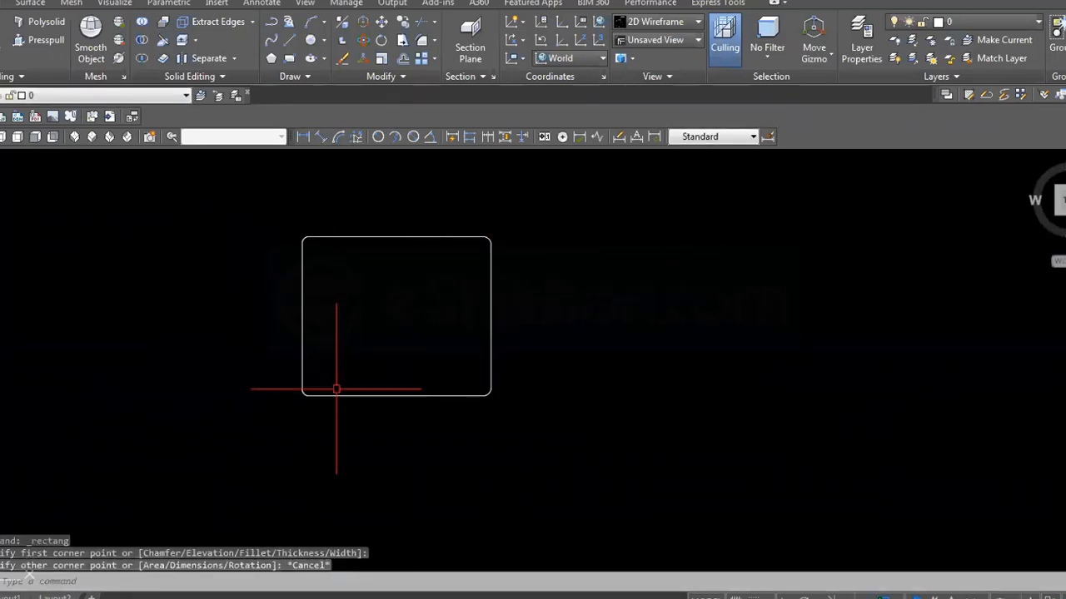
Step: Draw a vertical line straight down from the midpoint of the rounded rectangle's bottom edge
{"action": "key", "text": "alt+Tab"}
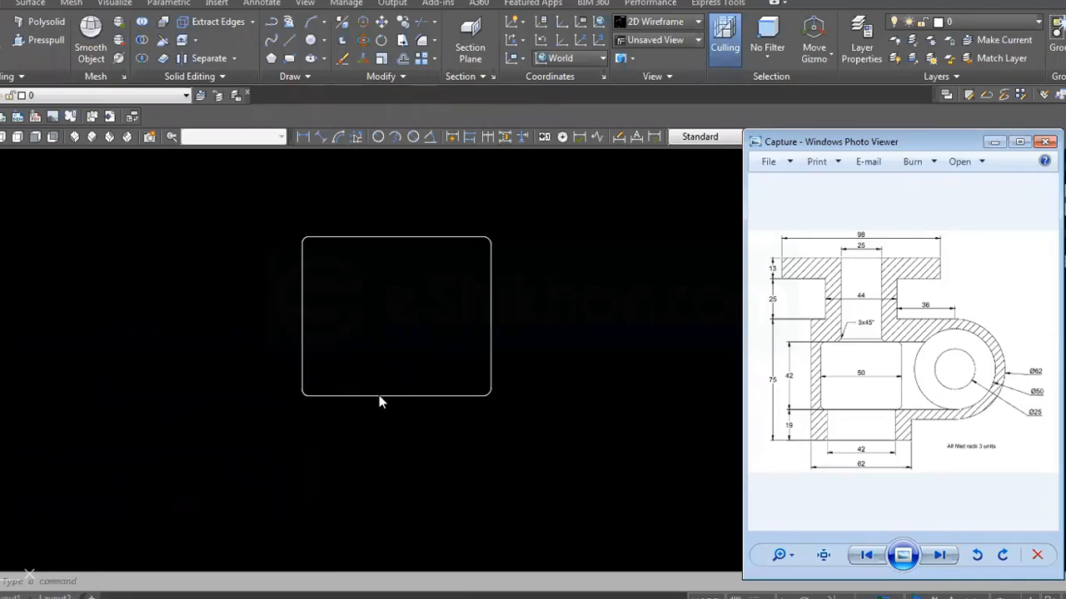
{"action": "key", "text": "alt+Tab"}
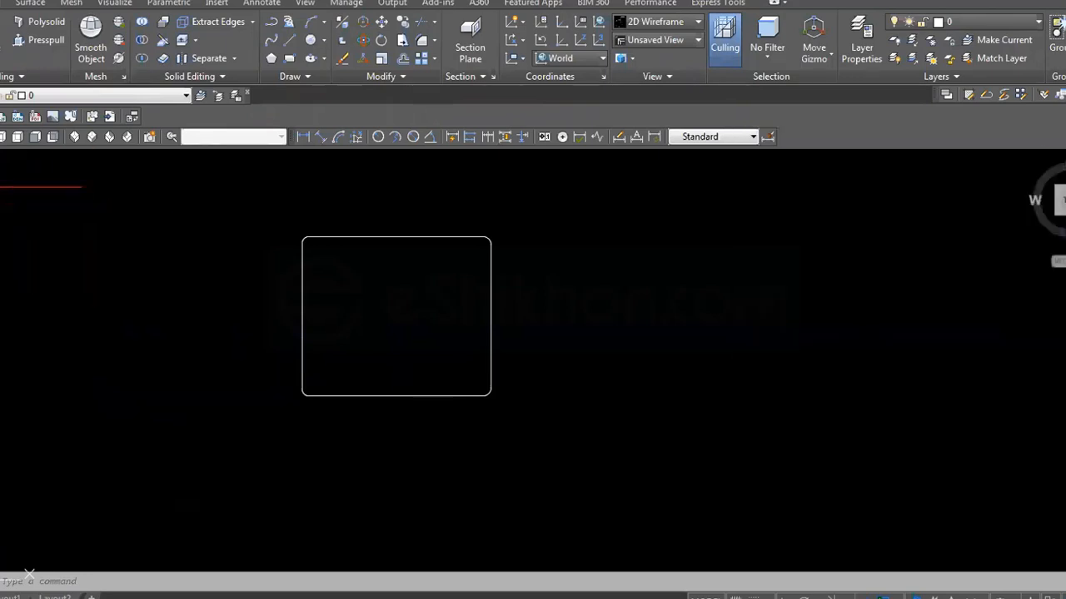
{"action": "type", "text": "l"}
{"action": "key", "text": "Return"}
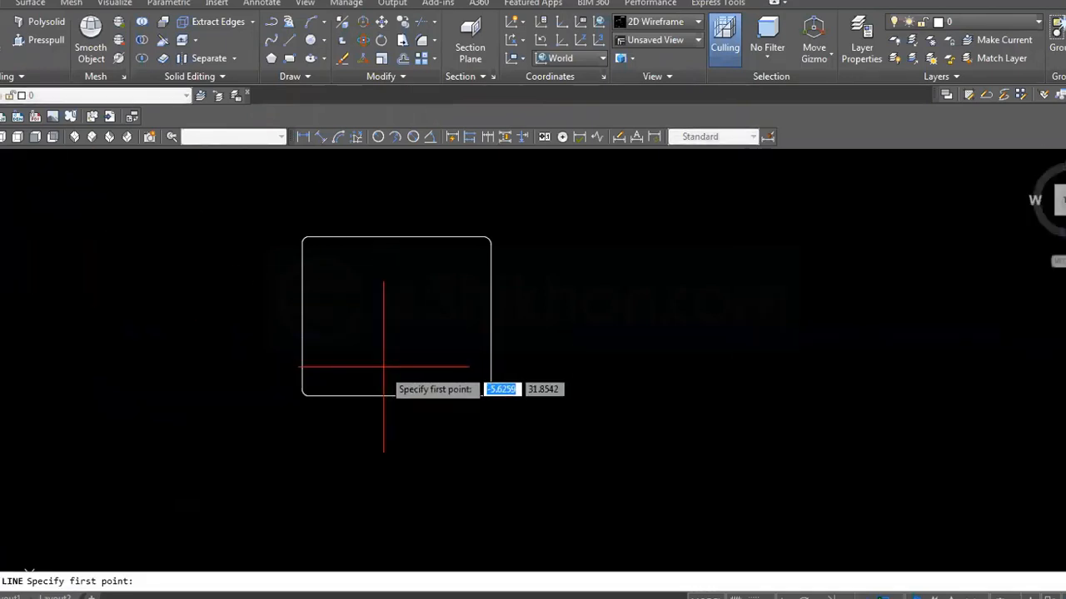
{"action": "left_click", "coordinate": [397, 395]}
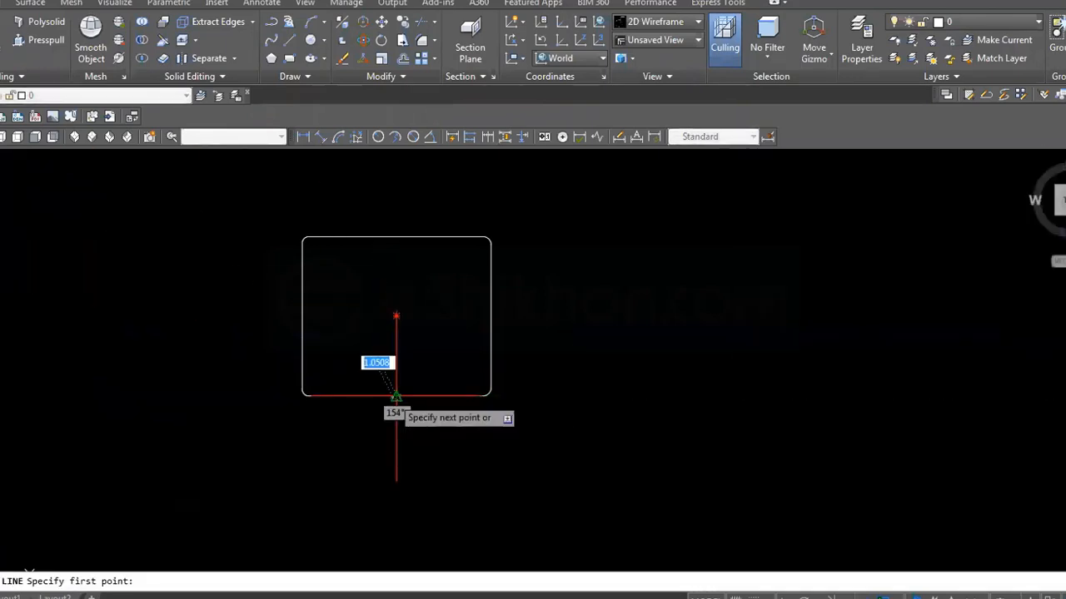
{"action": "left_click", "coordinate": [397, 482]}
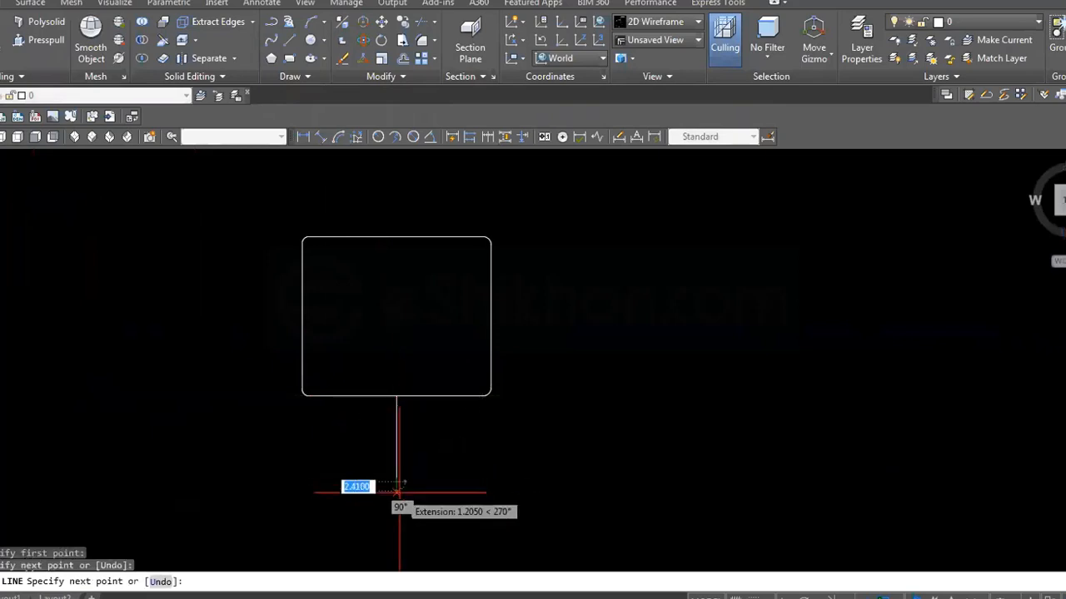
{"action": "key", "text": "Return"}
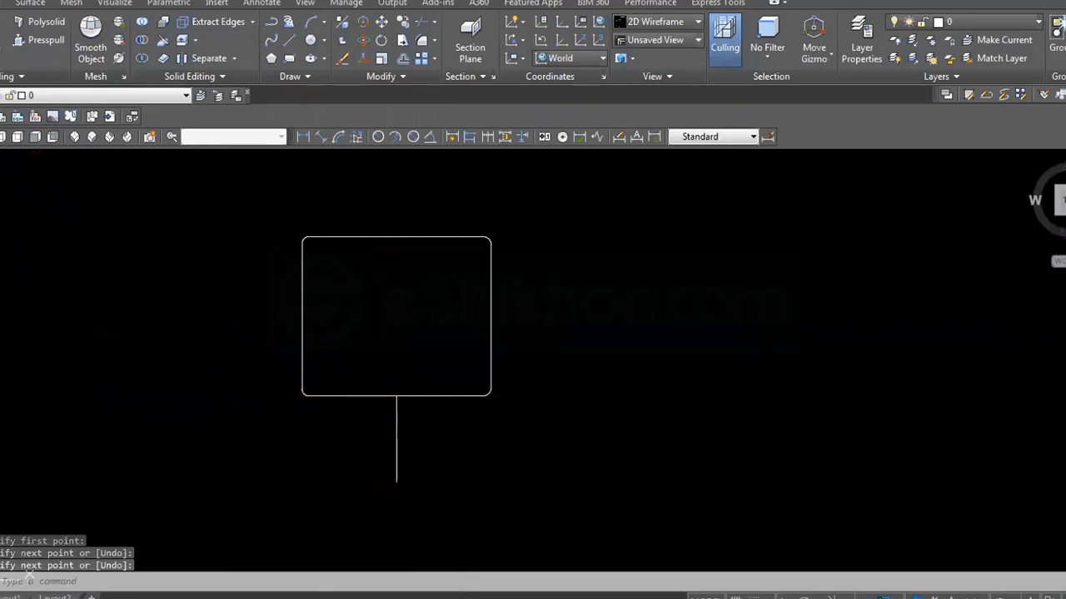
Step: Consult the reference image and draw an 11-unit horizontal line rightward from the vertical line's lower end
{"action": "left_click", "coordinate": [310, 598]}
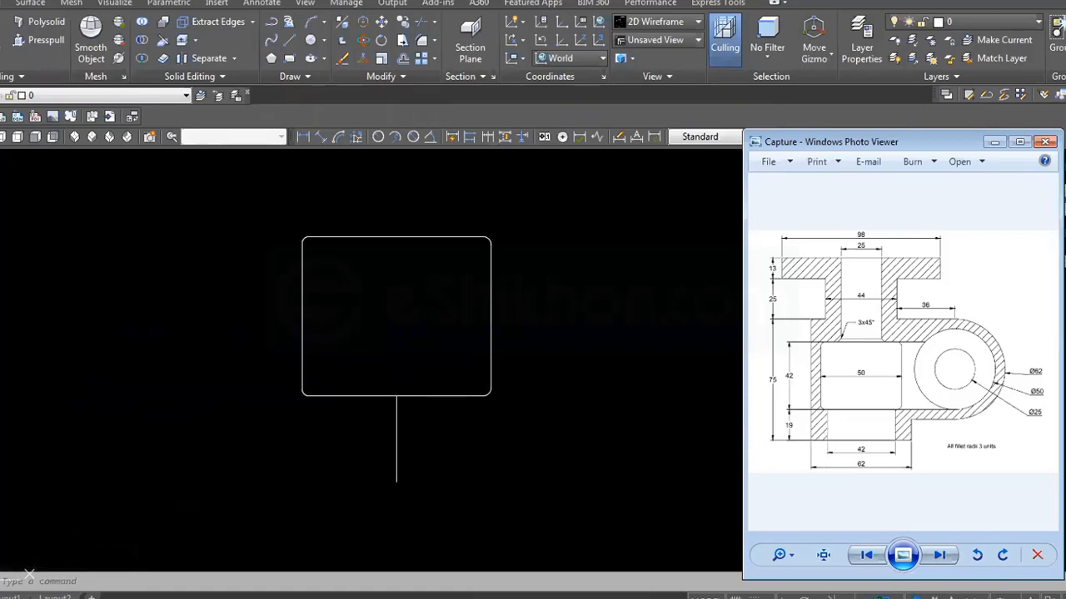
{"action": "left_click", "coordinate": [2, 158]}
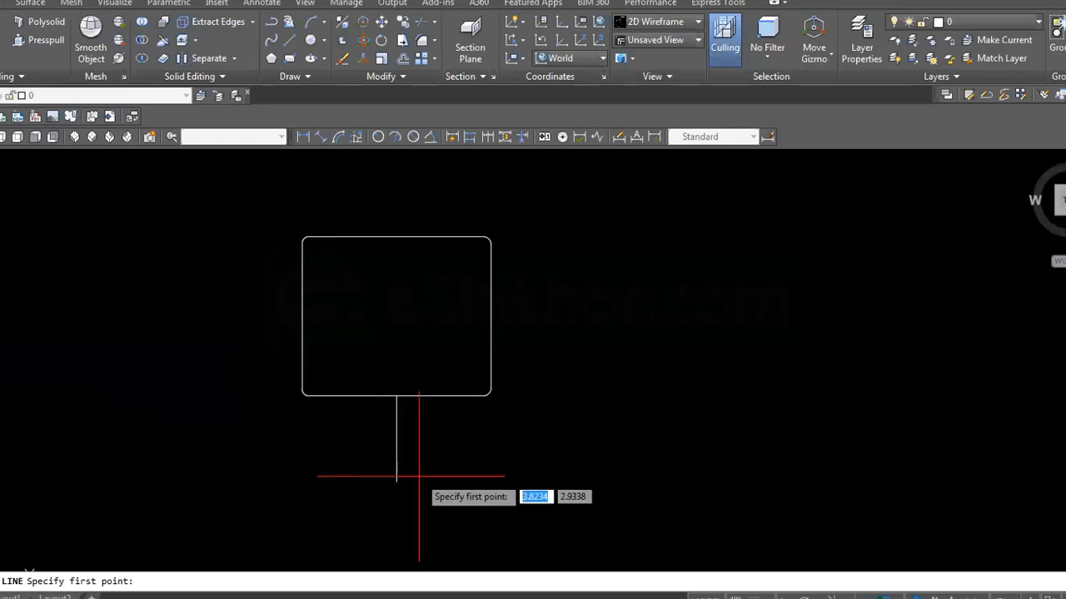
{"action": "left_click", "coordinate": [396, 481]}
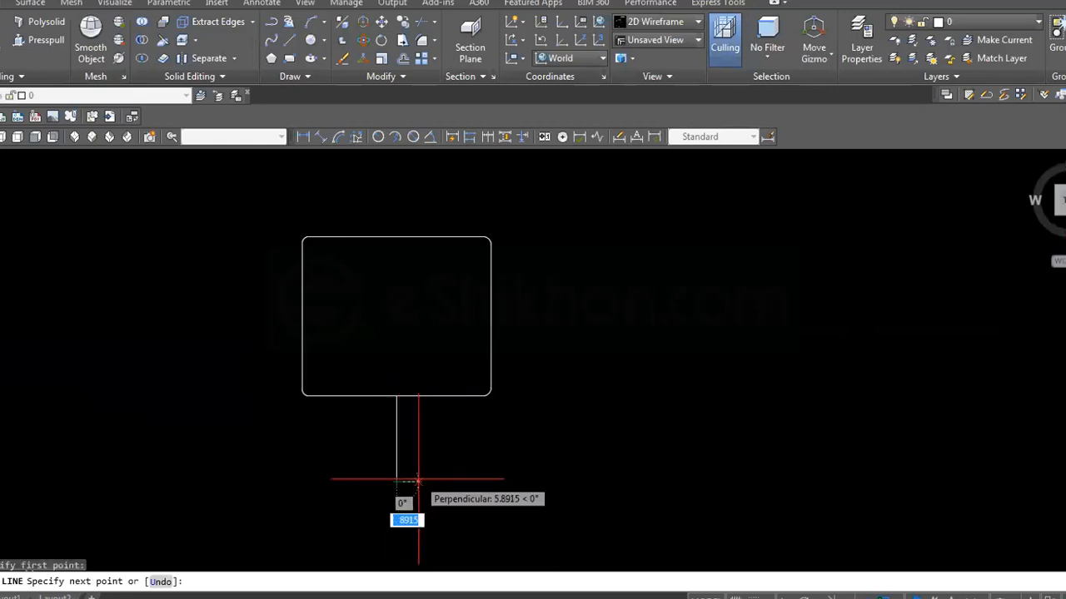
{"action": "type", "text": "1"}
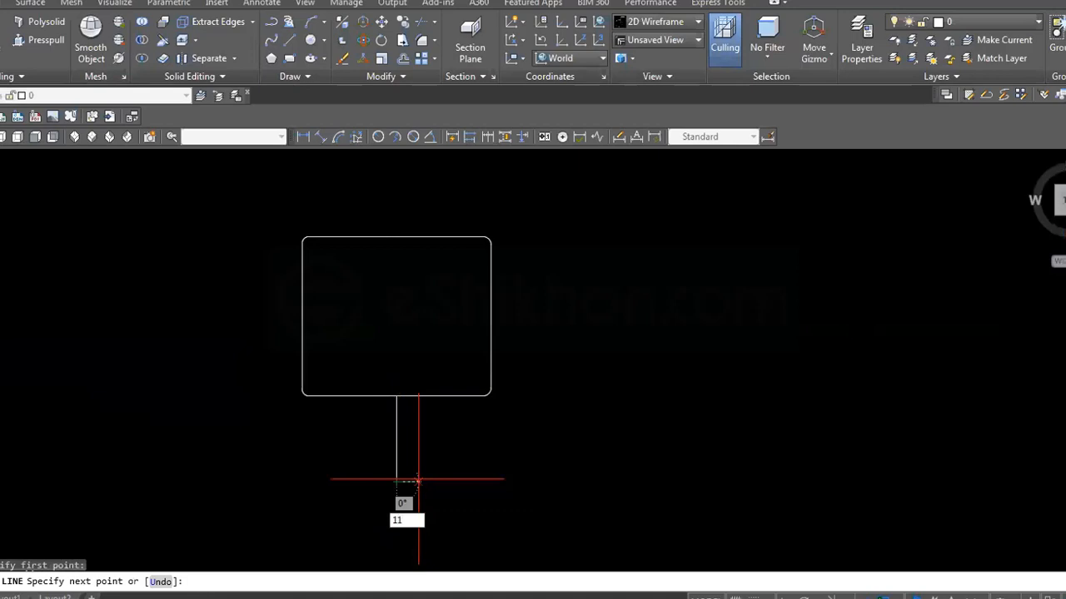
{"action": "type", "text": "1"}
{"action": "key", "text": "Return"}
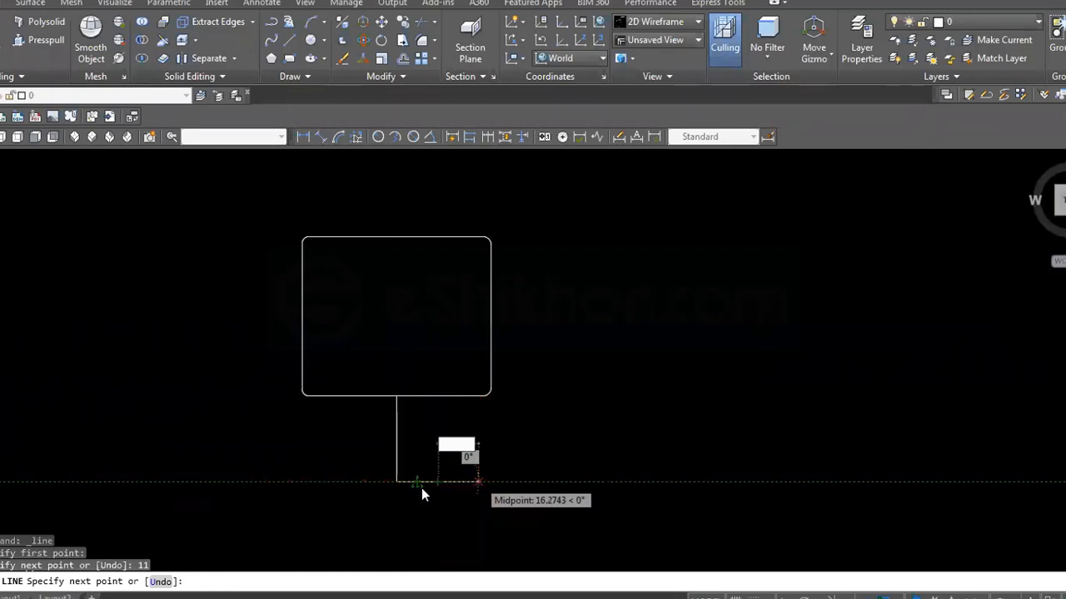
{"action": "key", "text": "Escape"}
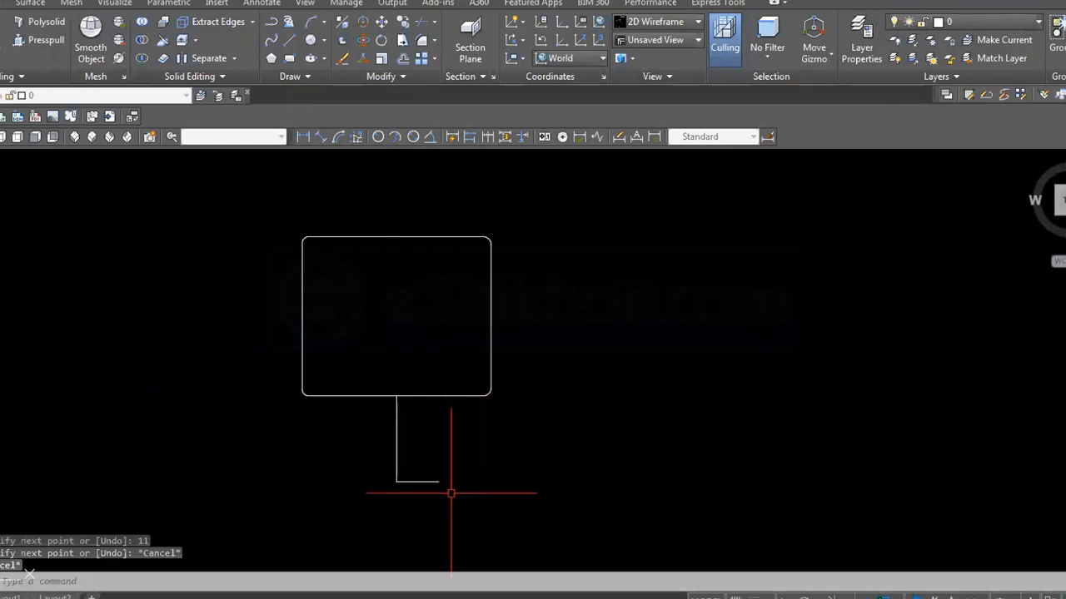
Step: Erase the short horizontal line at the lower end of the vertical line
{"action": "key", "text": "Escape"}
{"action": "left_click", "coordinate": [428, 482]}
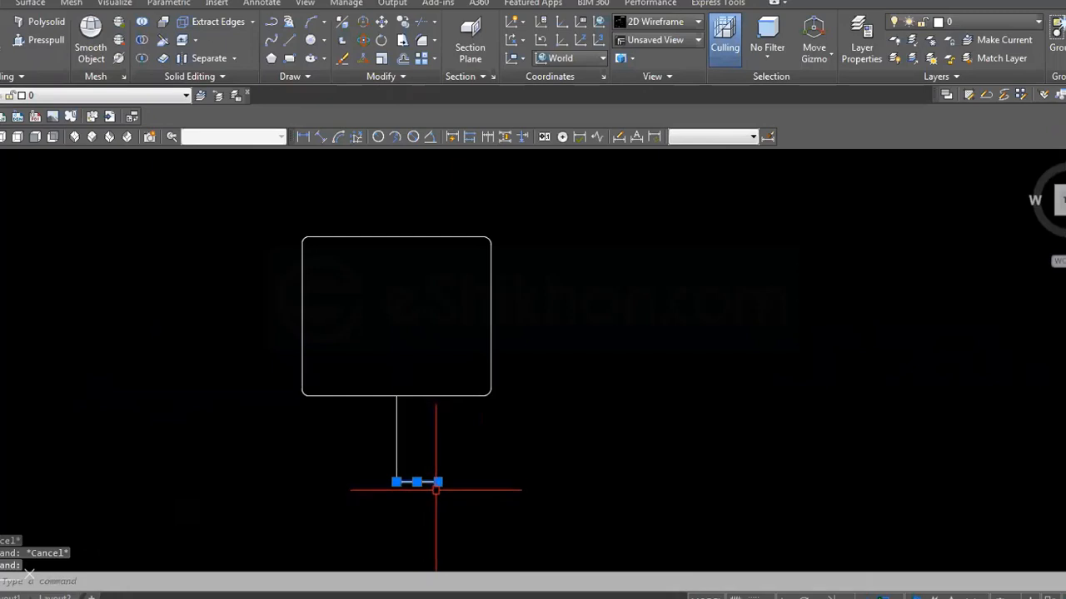
{"action": "key", "text": "Delete"}
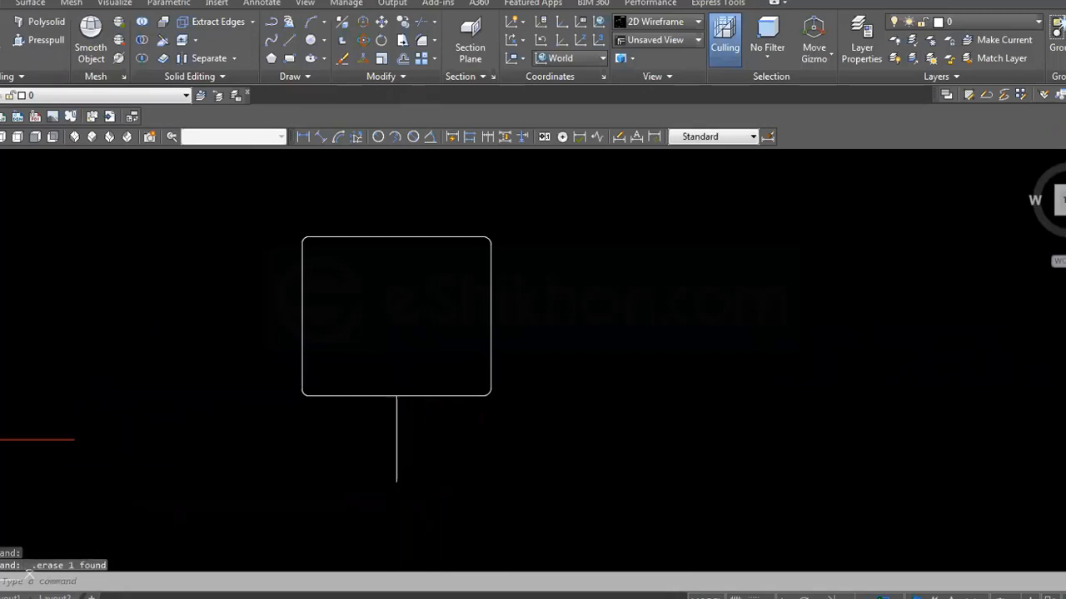
Step: Try to start a line at a point tracked 11 units to the right of the vertical line's lower end
{"action": "type", "text": "l"}
{"action": "key", "text": "Return"}
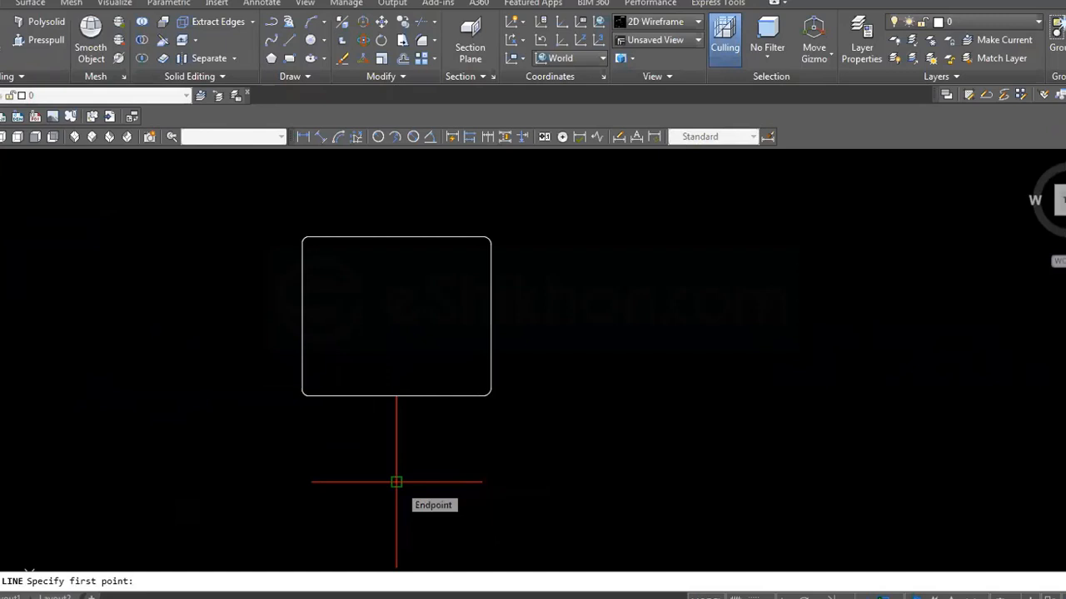
{"action": "type", "text": "11"}
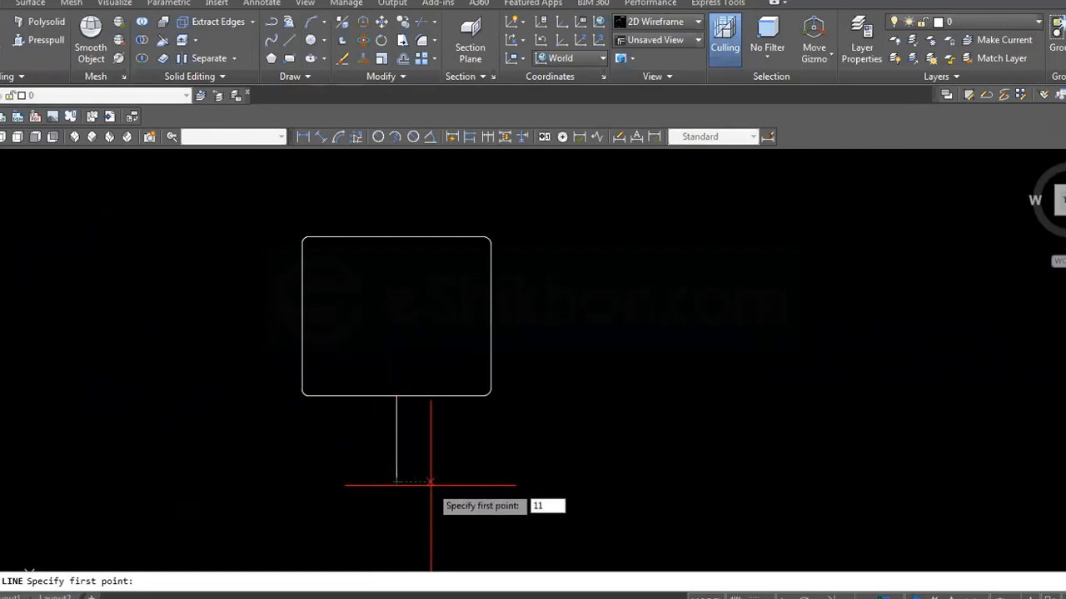
{"action": "key", "text": "Return"}
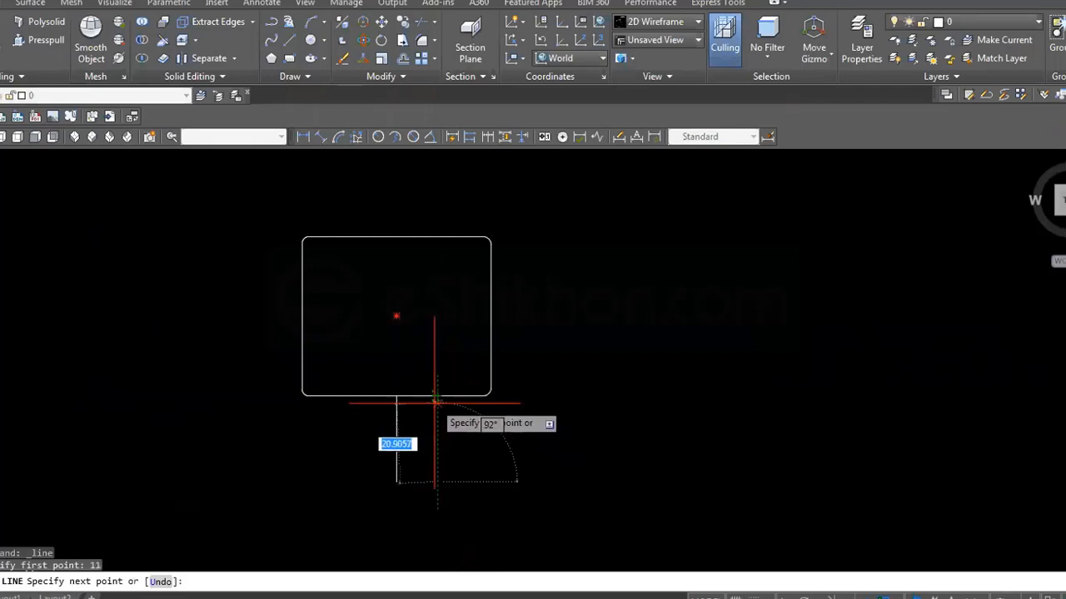
{"action": "left_click", "coordinate": [396, 481]}
{"action": "key", "text": "Escape"}
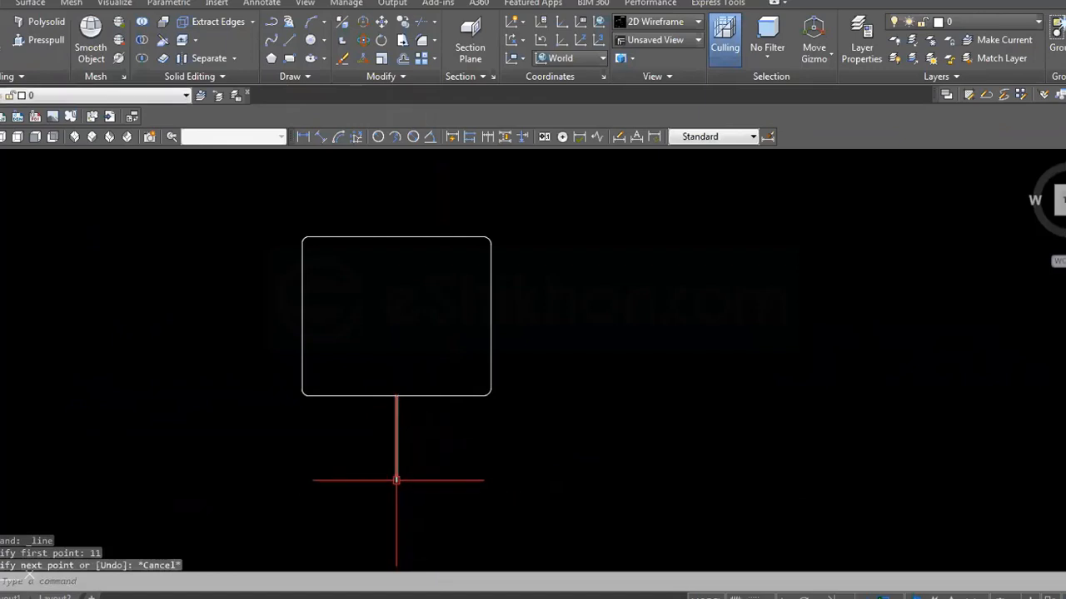
{"action": "left_click", "coordinate": [397, 481]}
{"action": "key", "text": "Escape"}
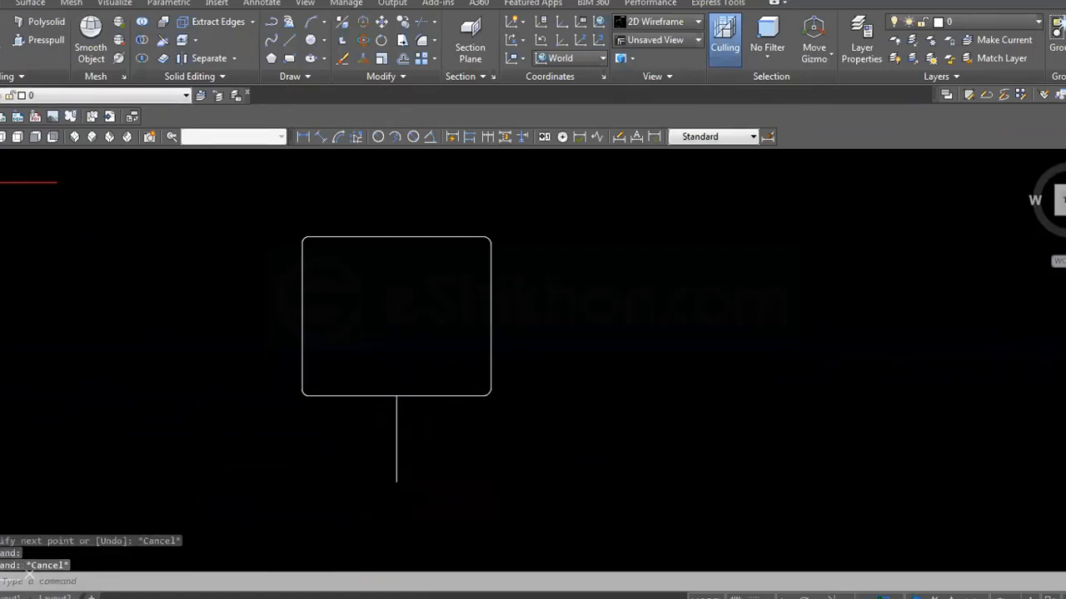
Step: Draw an 11-unit horizontal line starting at a point level with and to the right of the vertical line's lower end
{"action": "left_click", "coordinate": [2, 179]}
{"action": "left_click", "coordinate": [438, 482]}
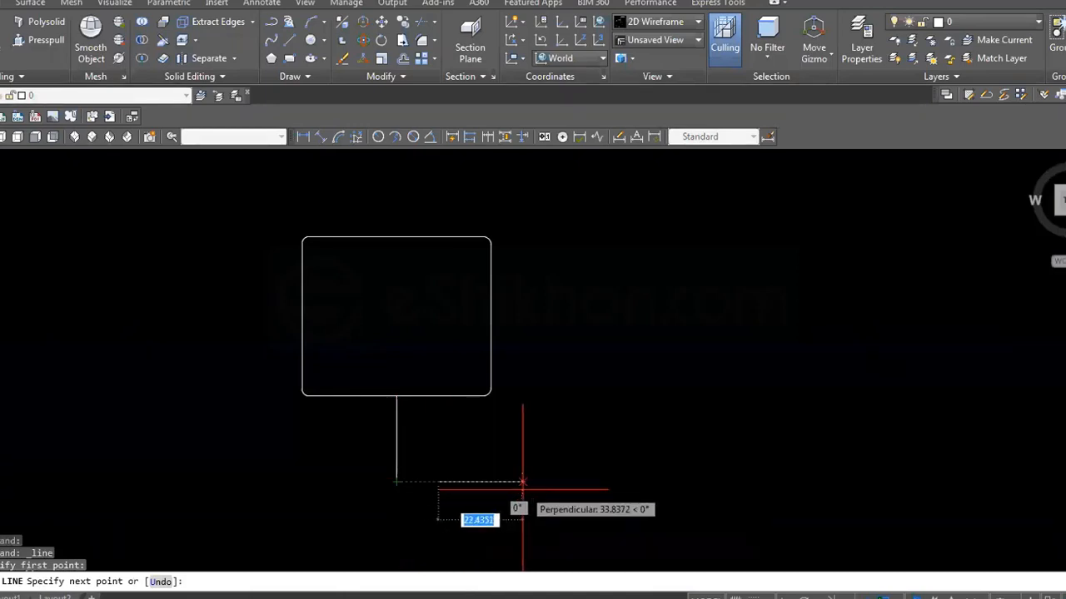
{"action": "type", "text": "11"}
{"action": "key", "text": "Return"}
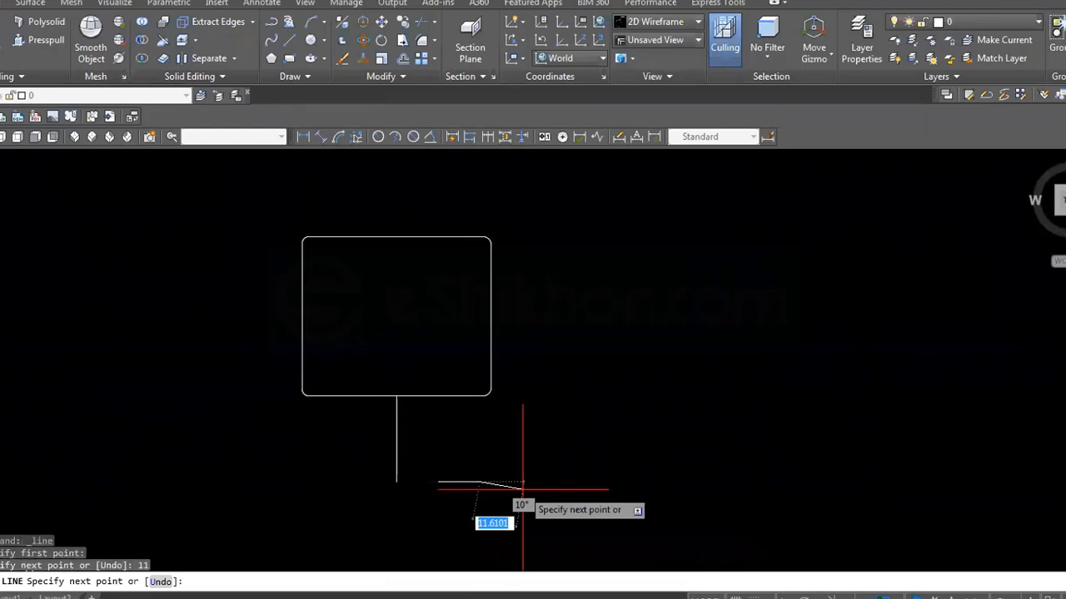
{"action": "key", "text": "BackSpace"}
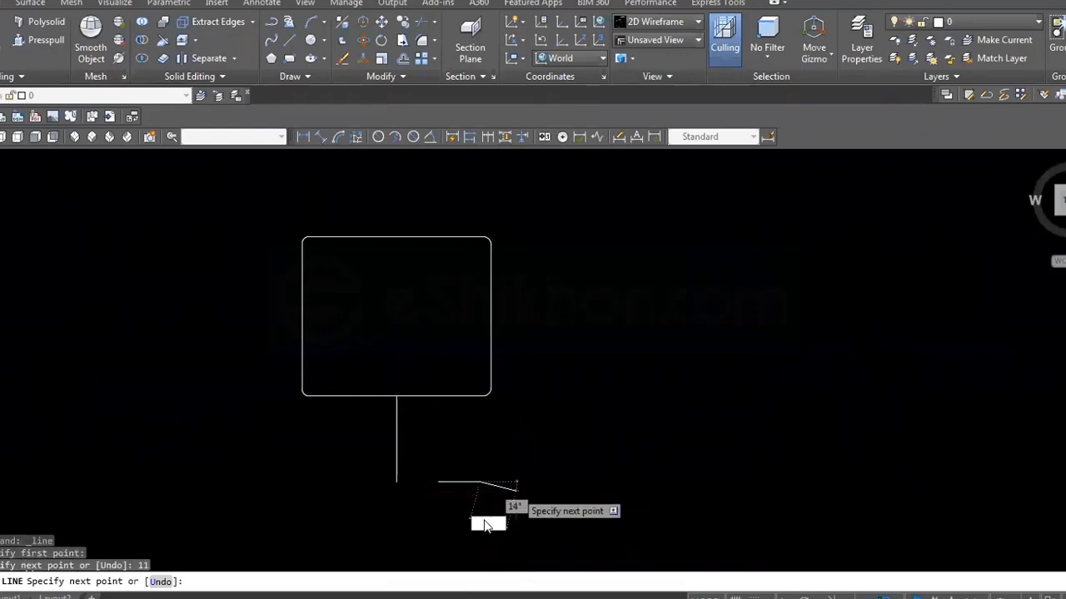
{"action": "left_click", "coordinate": [468, 483]}
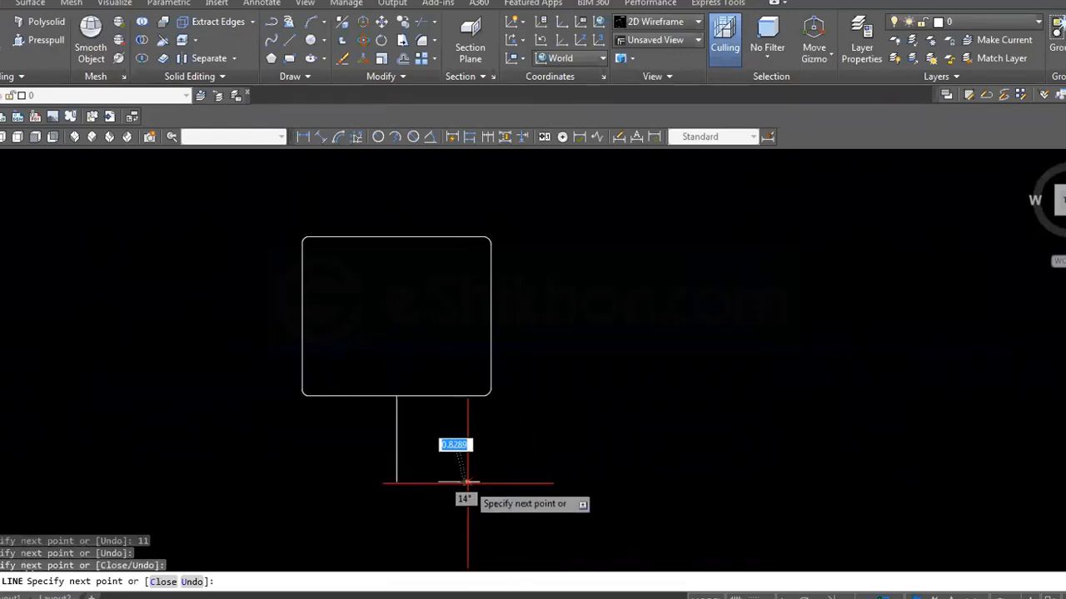
{"action": "key", "text": "Escape"}
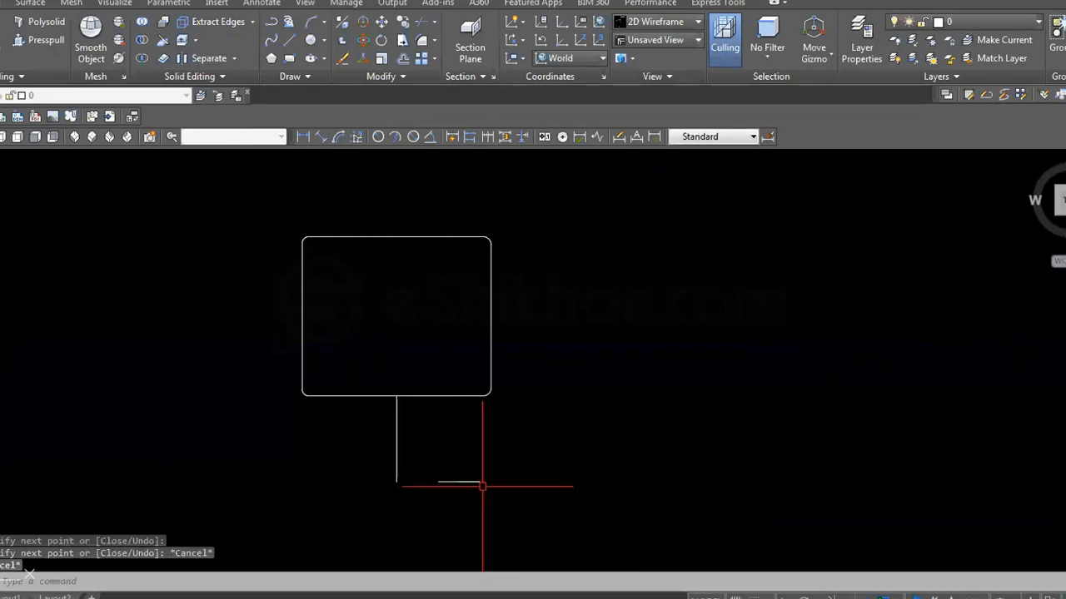
Step: Erase the detached horizontal line segments to the right of the vertical line's lower end
{"action": "left_click", "coordinate": [469, 482]}
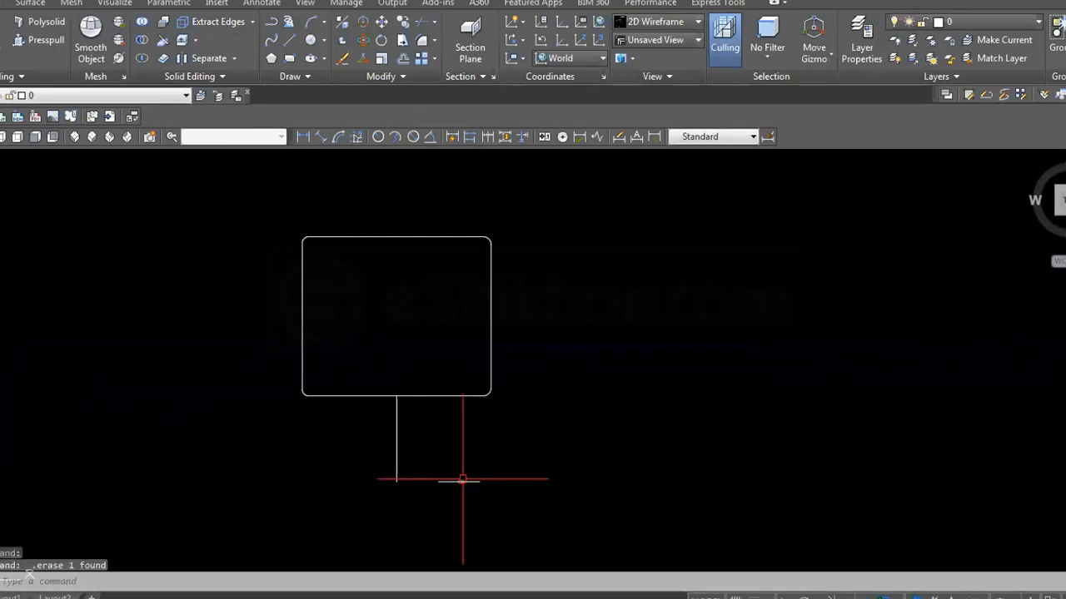
{"action": "key", "text": "Delete"}
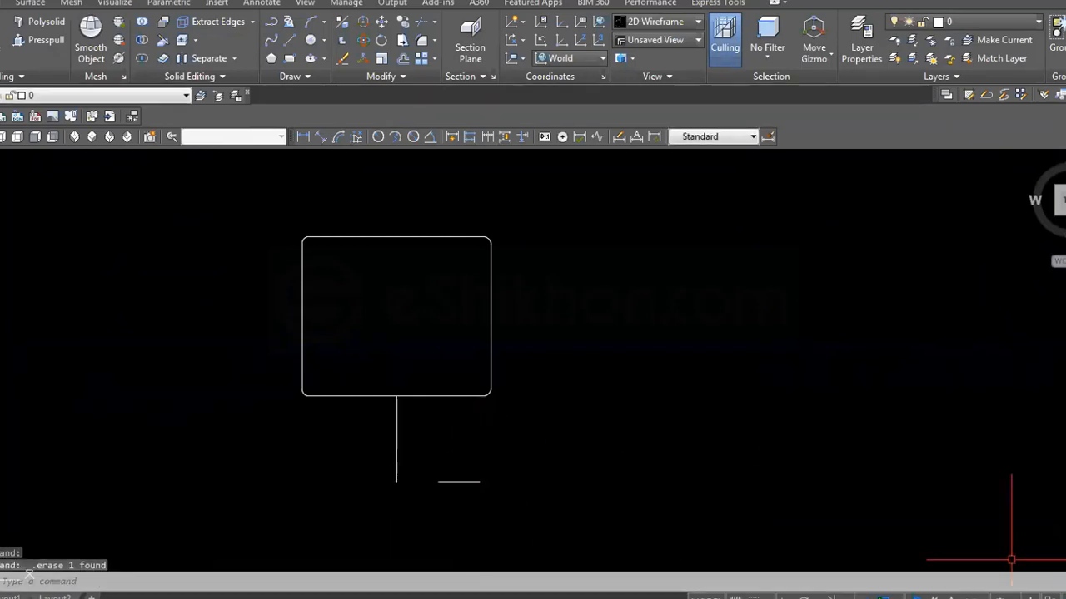
{"action": "left_click", "coordinate": [447, 481]}
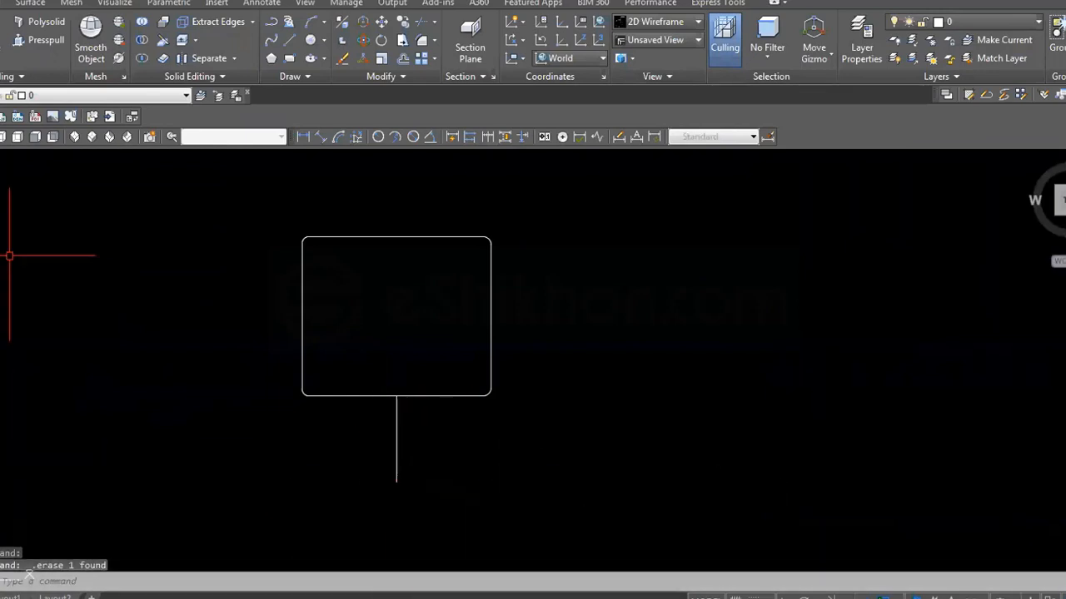
Step: Draw a 21-unit horizontal line to the right from the lower end of the vertical centre line, with Ortho on
{"action": "type", "text": "l"}
{"action": "key", "text": "Return"}
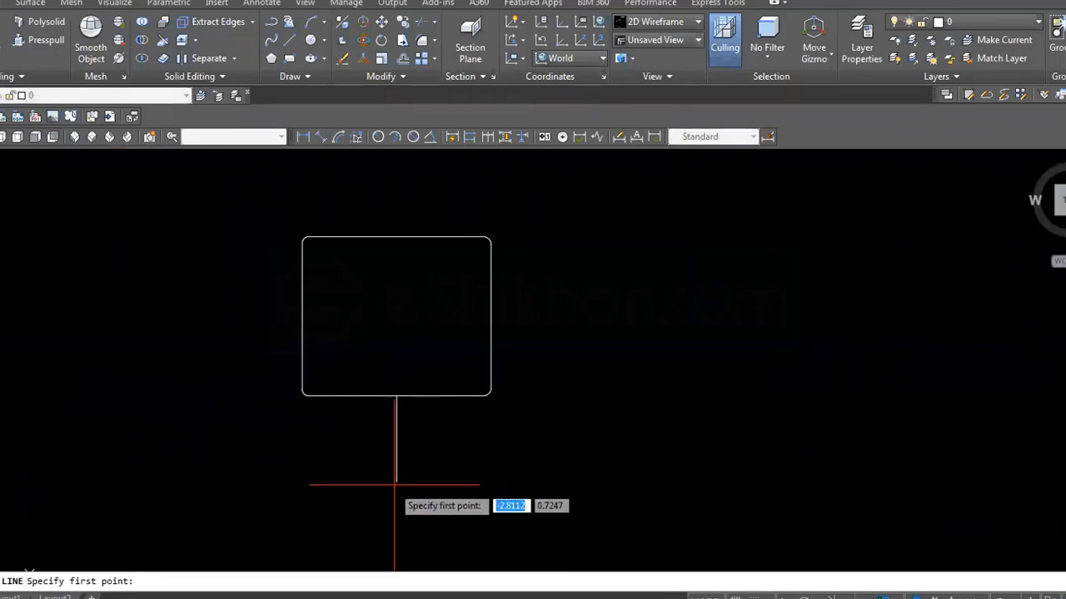
{"action": "left_click", "coordinate": [396, 482]}
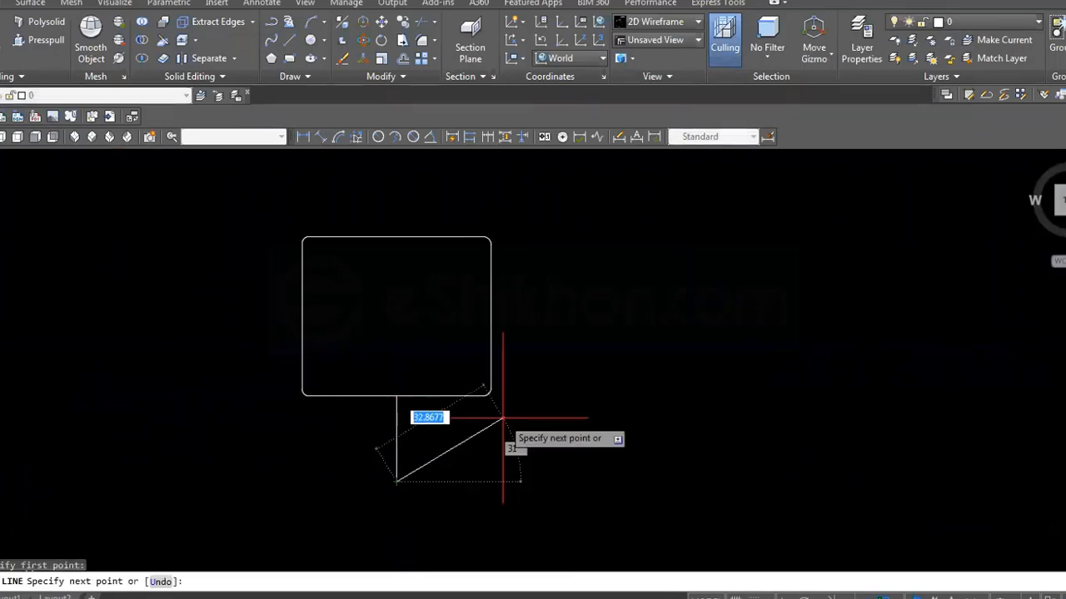
{"action": "key", "text": "F8"}
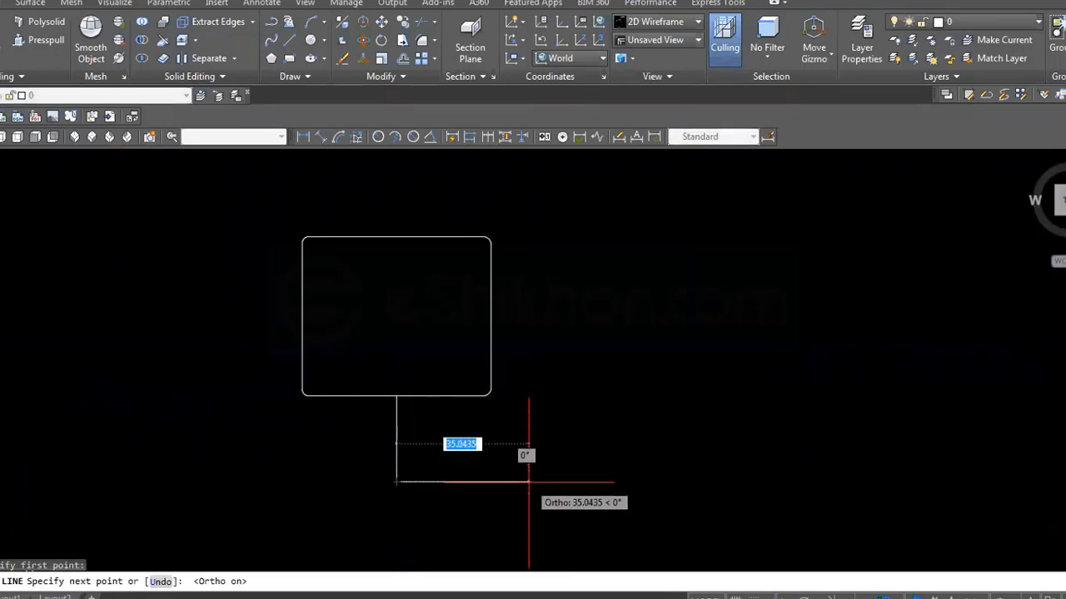
{"action": "type", "text": "21"}
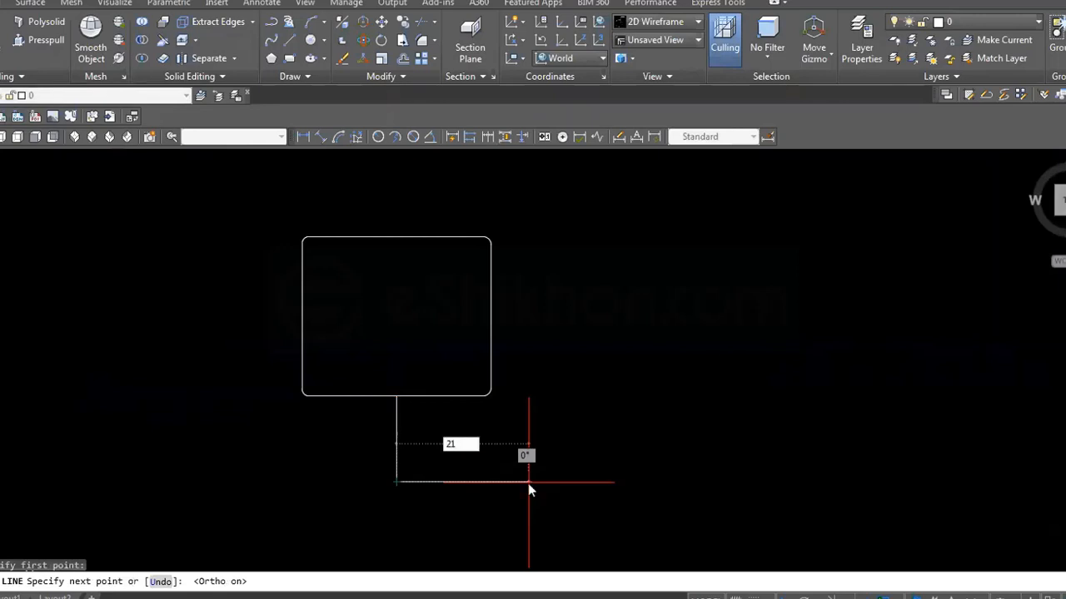
{"action": "key", "text": "Return"}
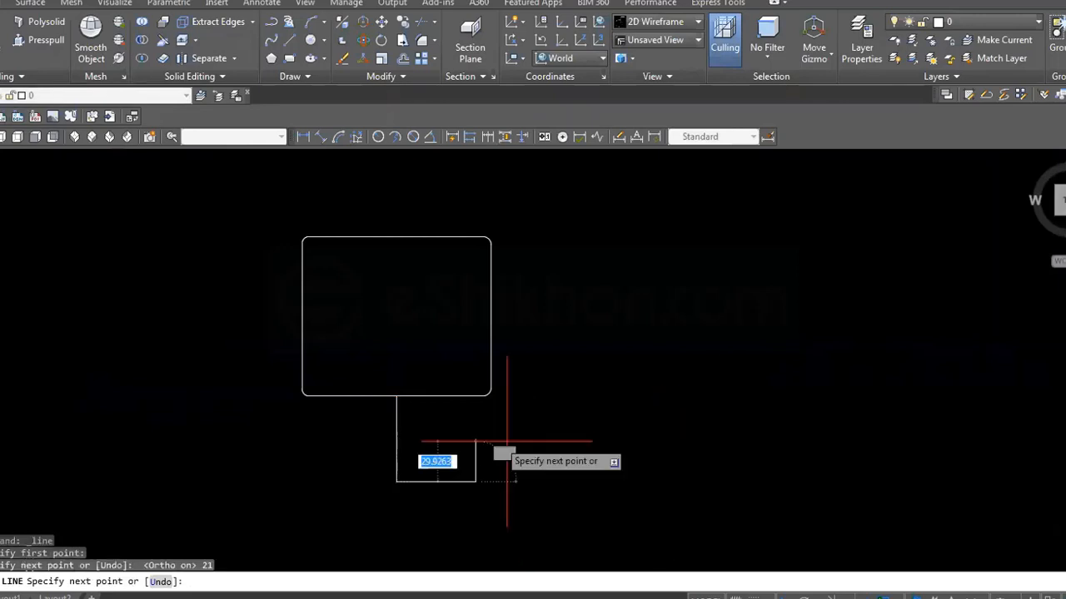
{"action": "key", "text": "Return"}
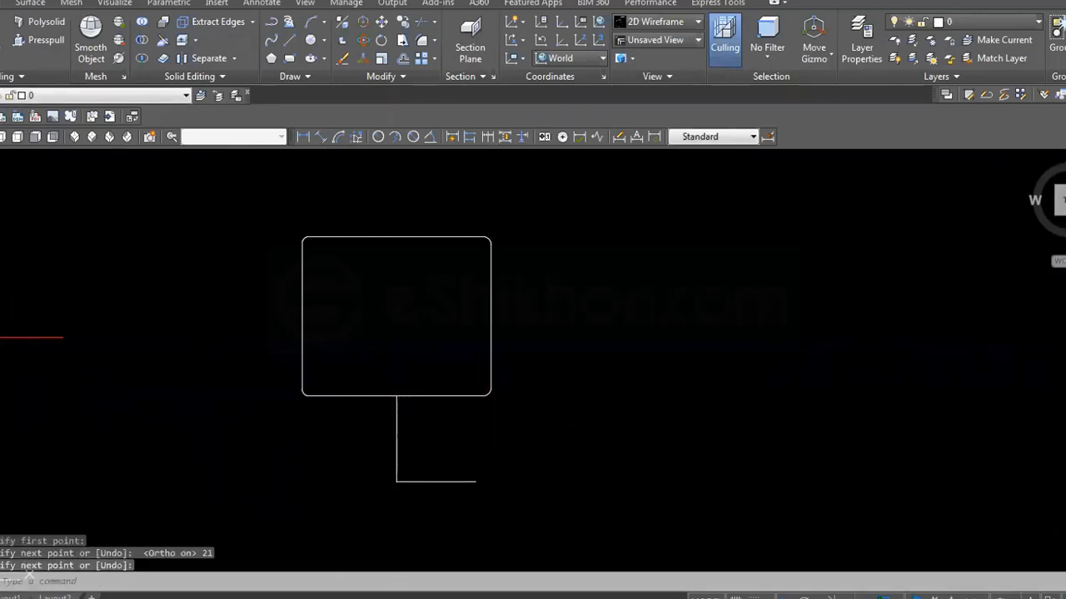
Step: Draw a 21-unit horizontal line to the left from the lower end of the vertical centre line
{"action": "key", "text": "Return"}
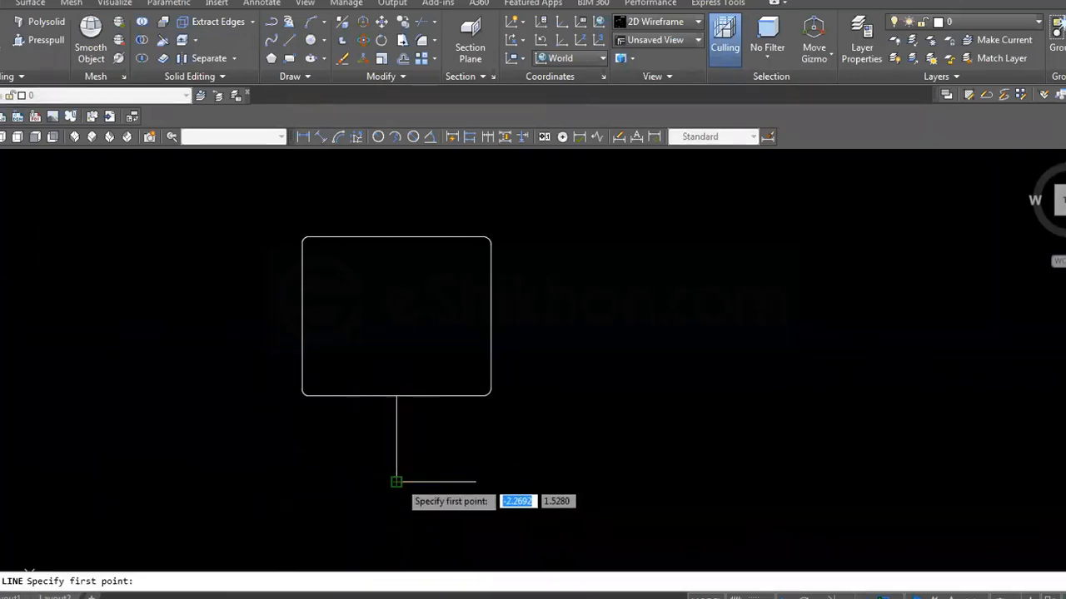
{"action": "left_click", "coordinate": [396, 481]}
{"action": "type", "text": "21"}
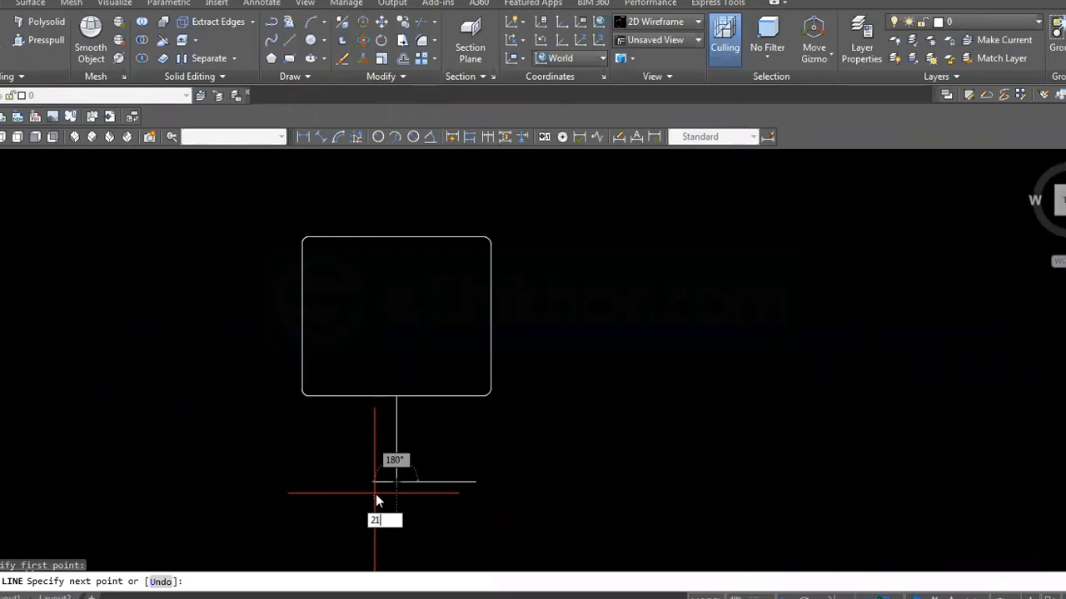
{"action": "key", "text": "Return"}
{"action": "key", "text": "Return"}
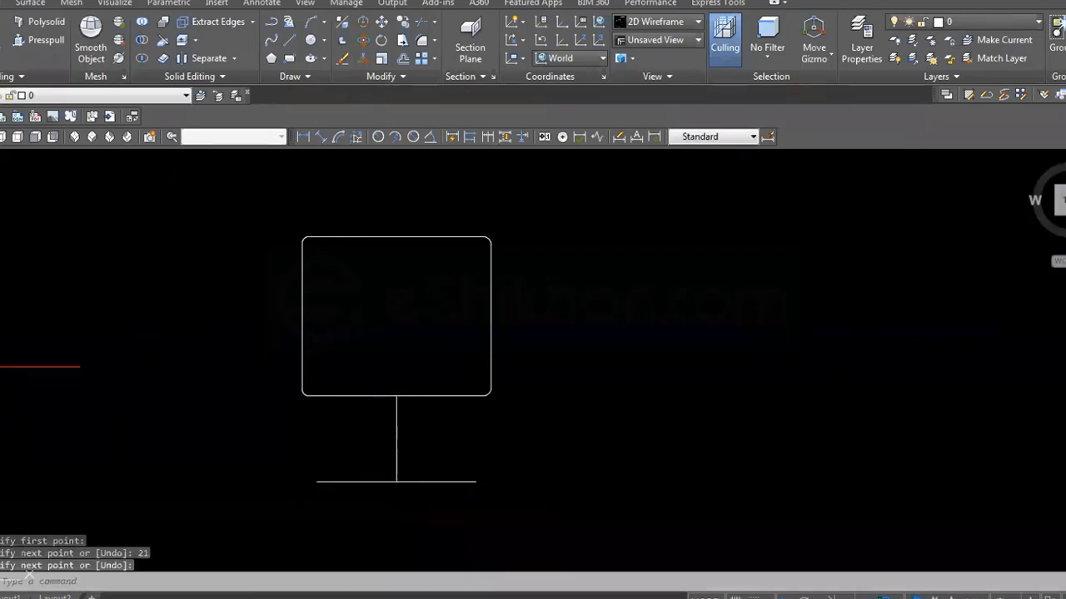
Step: Draw vertical lines from both outer ends of the horizontal lines up to the rounded rectangle's lower edge
{"action": "key", "text": "Return"}
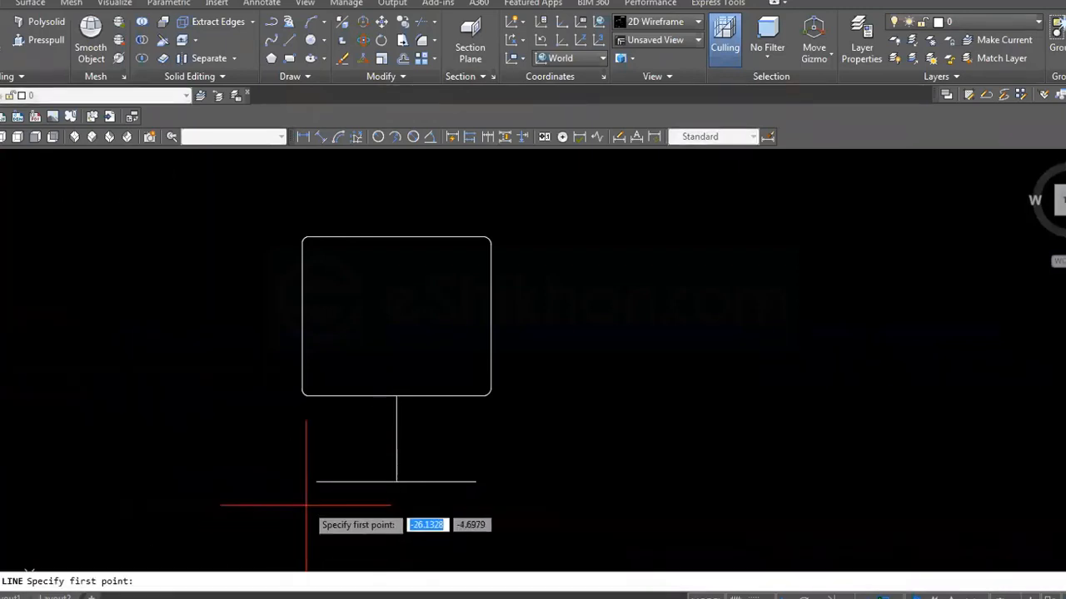
{"action": "left_click", "coordinate": [316, 481]}
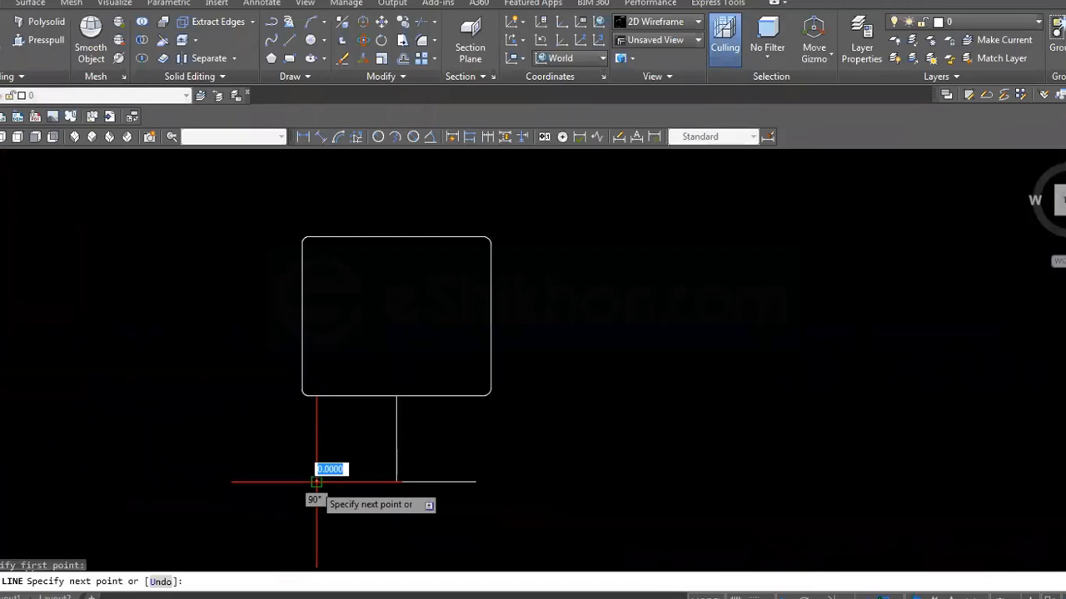
{"action": "left_click", "coordinate": [317, 395]}
{"action": "key", "text": "Return"}
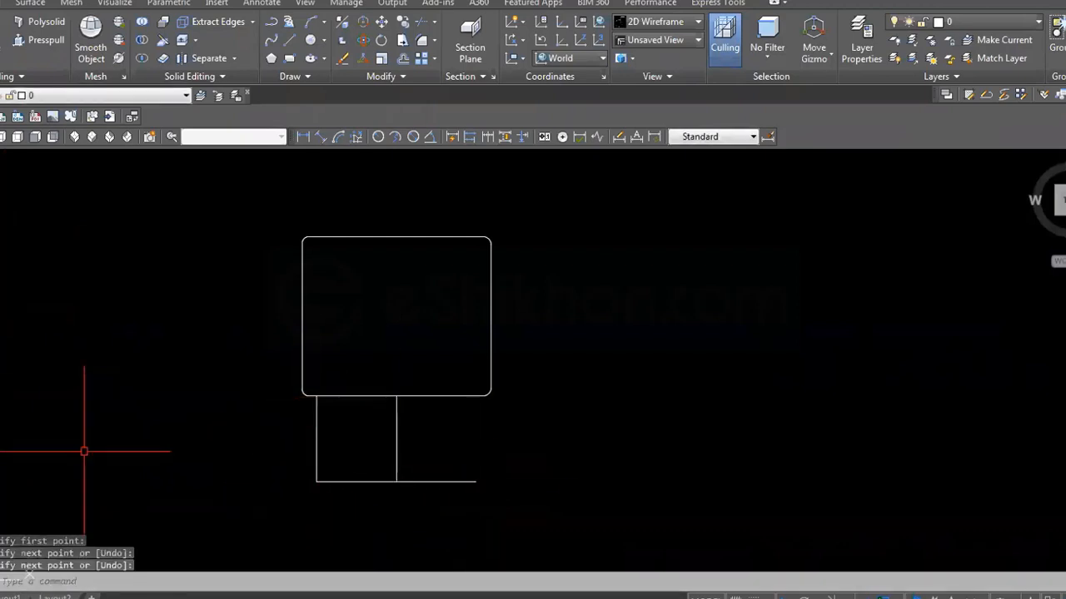
{"action": "key", "text": "Return"}
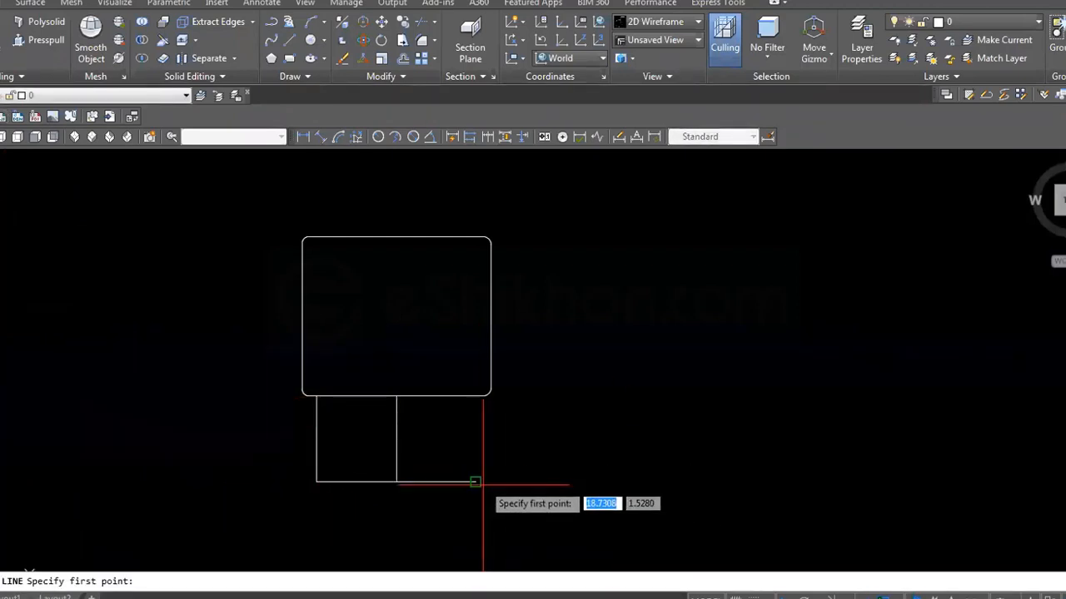
{"action": "left_click", "coordinate": [475, 481]}
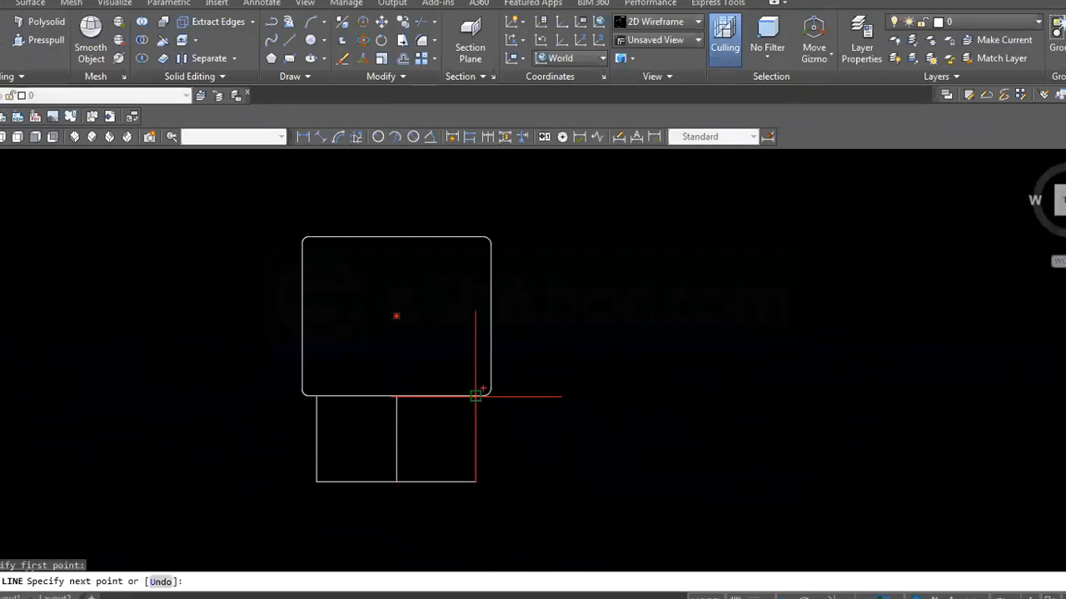
{"action": "left_click", "coordinate": [475, 396]}
{"action": "key", "text": "Return"}
Step: Erase the vertical centre line inside the lower bore
{"action": "left_click", "coordinate": [394, 440]}
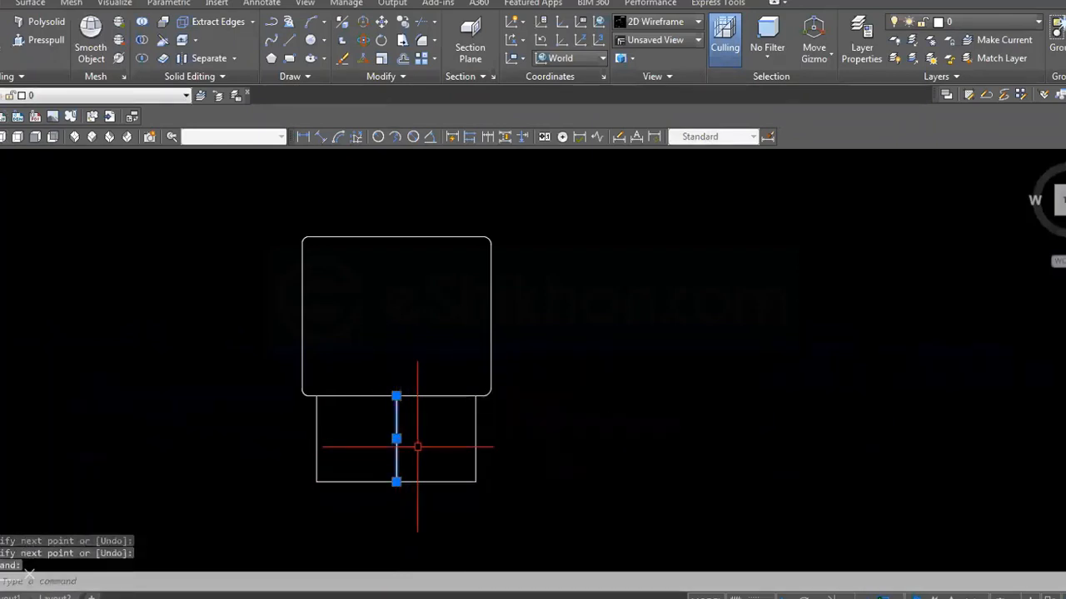
{"action": "key", "text": "Return"}
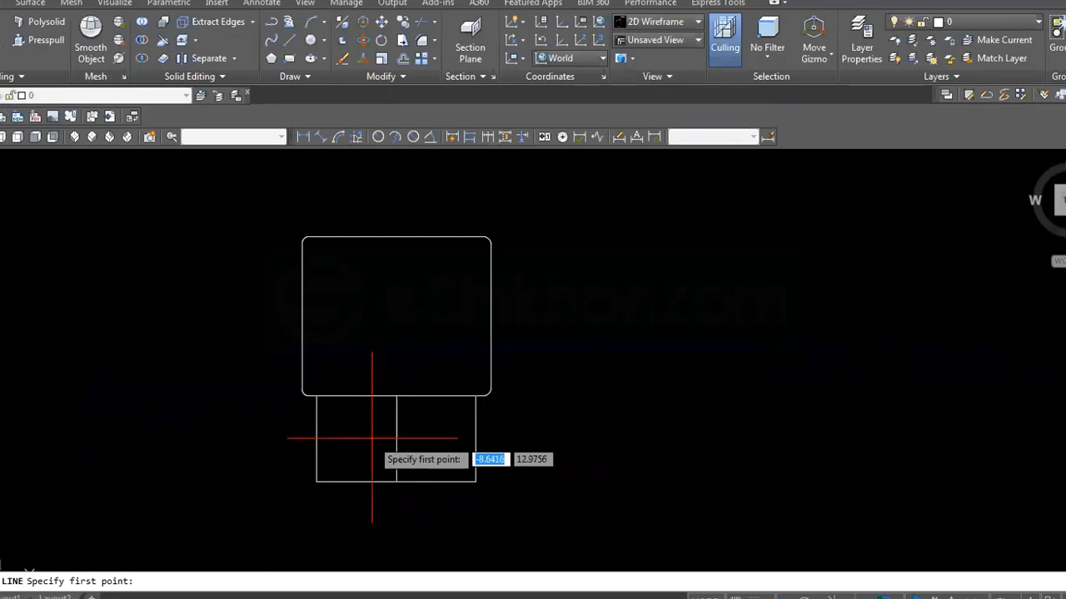
{"action": "left_click", "coordinate": [407, 436]}
{"action": "key", "text": "Escape"}
{"action": "key", "text": "Escape"}
{"action": "left_click", "coordinate": [396, 439]}
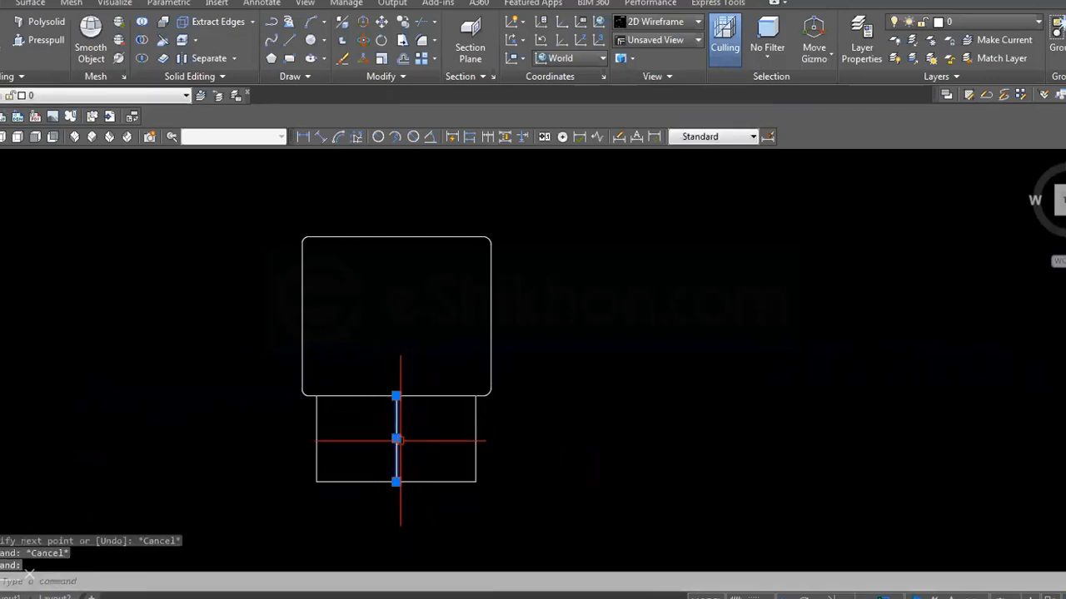
{"action": "key", "text": "Delete"}
Step: Draw a 30-unit horizontal line to the right from a point about 13 units below the midpoint of the bore's bottom edge
{"action": "key", "text": "alt+Tab"}
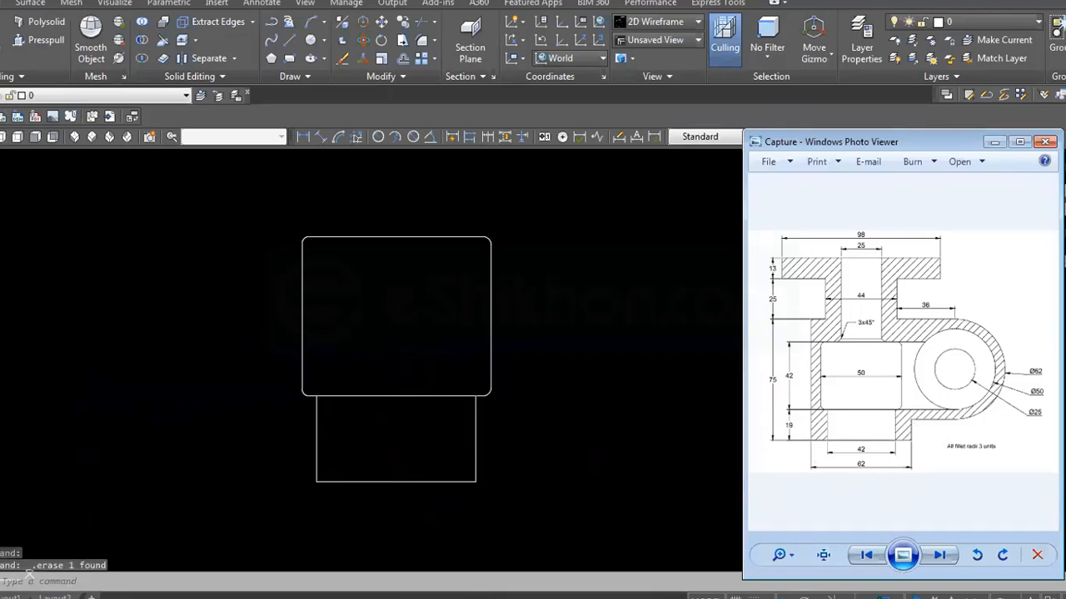
{"action": "key", "text": "alt+Tab"}
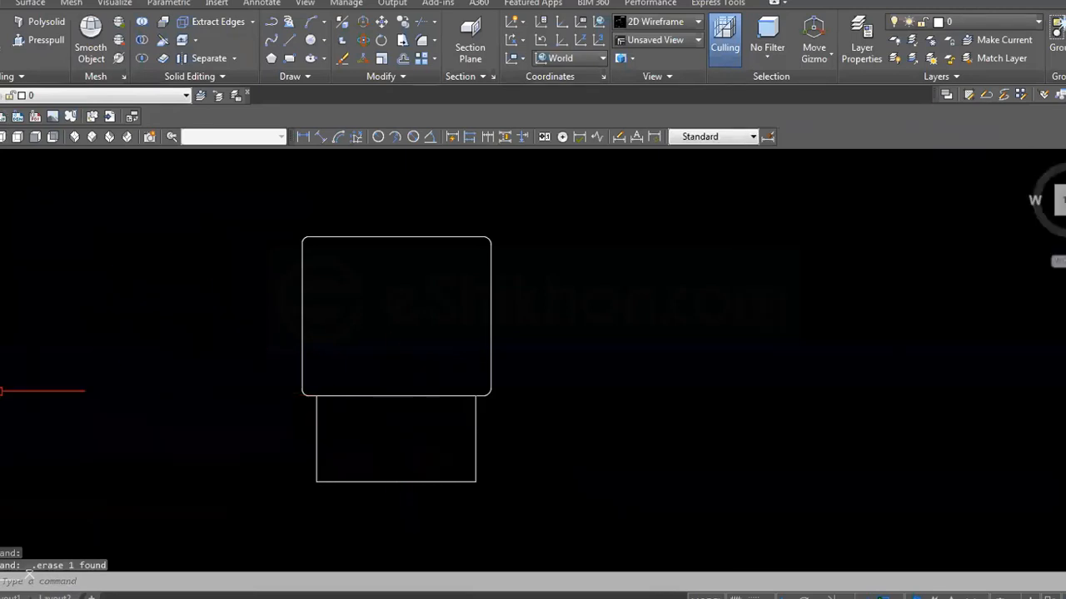
{"action": "type", "text": "l"}
{"action": "key", "text": "Return"}
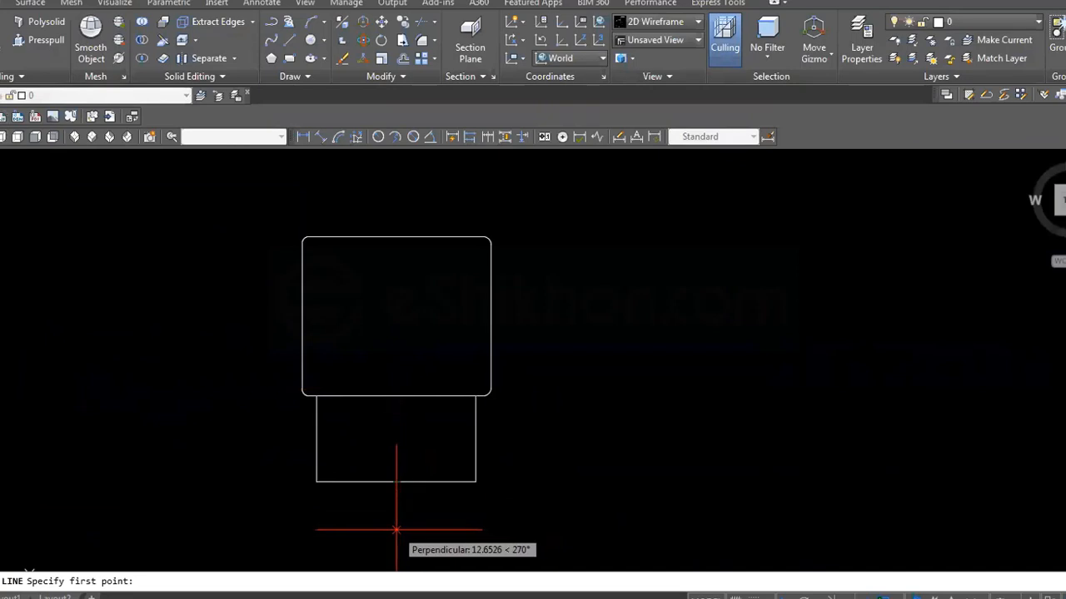
{"action": "left_click", "coordinate": [397, 530]}
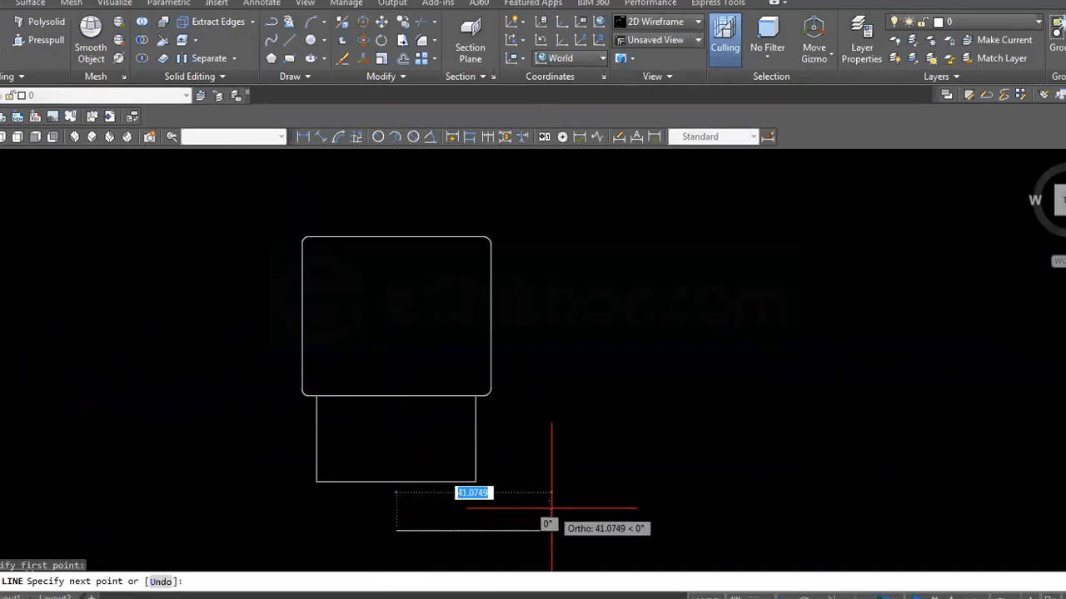
{"action": "type", "text": "30"}
{"action": "key", "text": "Return"}
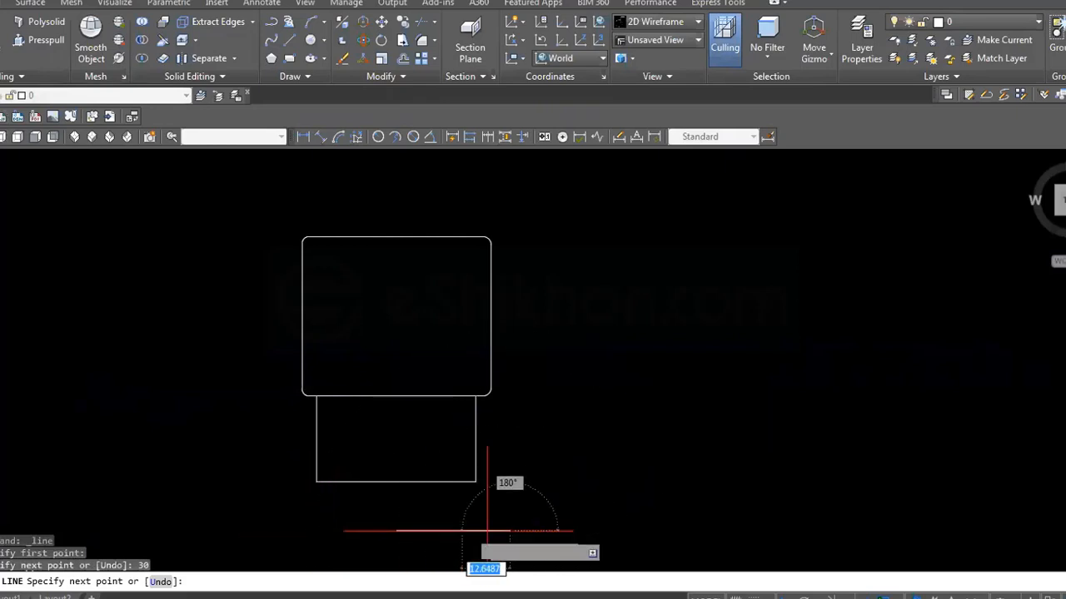
{"action": "key", "text": "Return"}
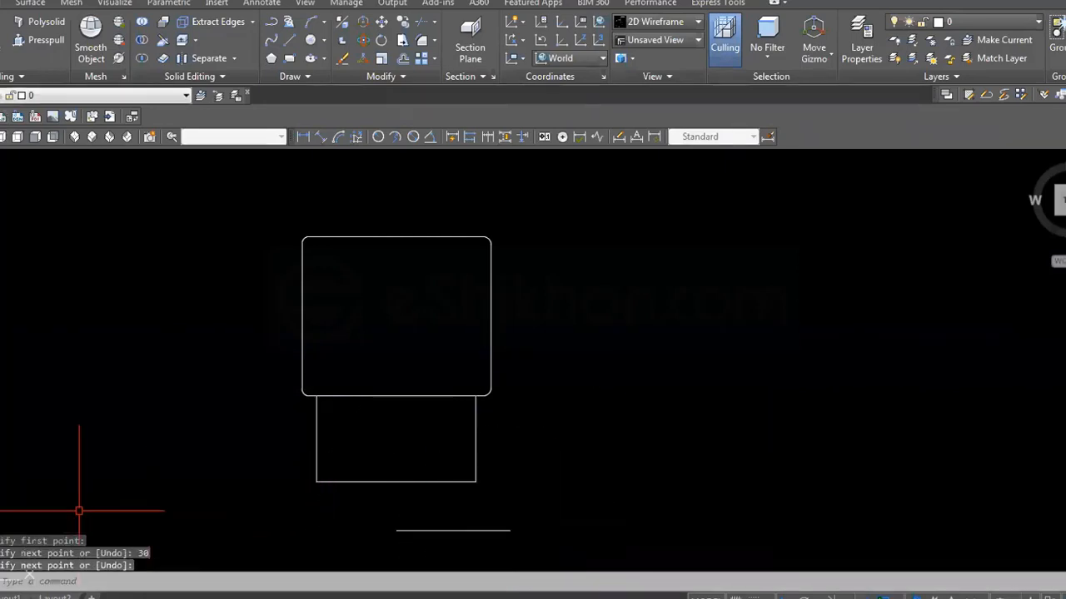
Step: Draw a 30-unit horizontal line to the left from the starting point of the lowest line
{"action": "key", "text": "Return"}
{"action": "left_click", "coordinate": [396, 530]}
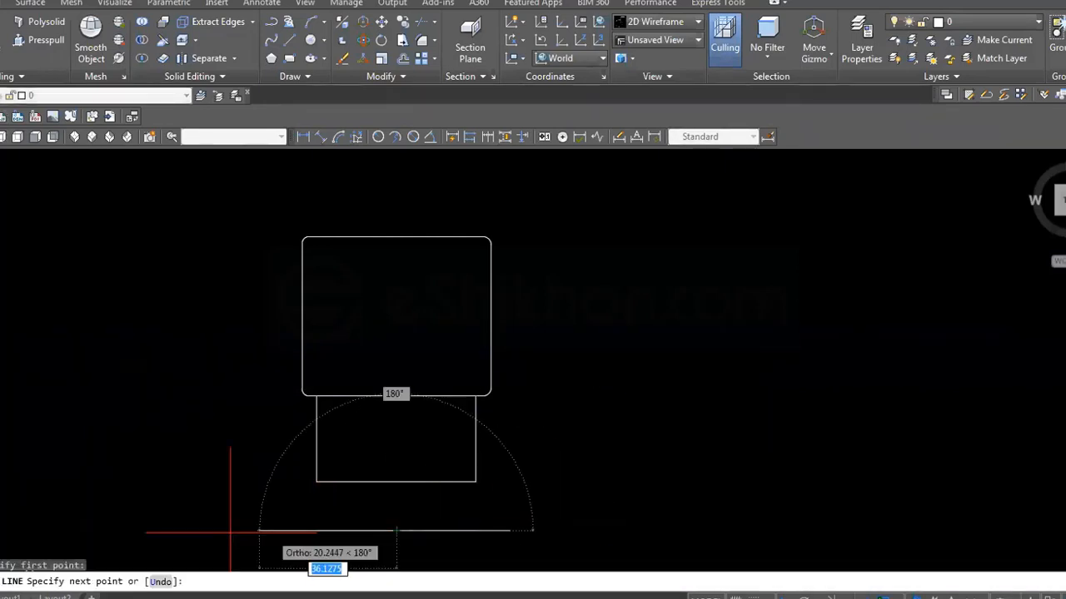
{"action": "type", "text": "30"}
{"action": "key", "text": "Return"}
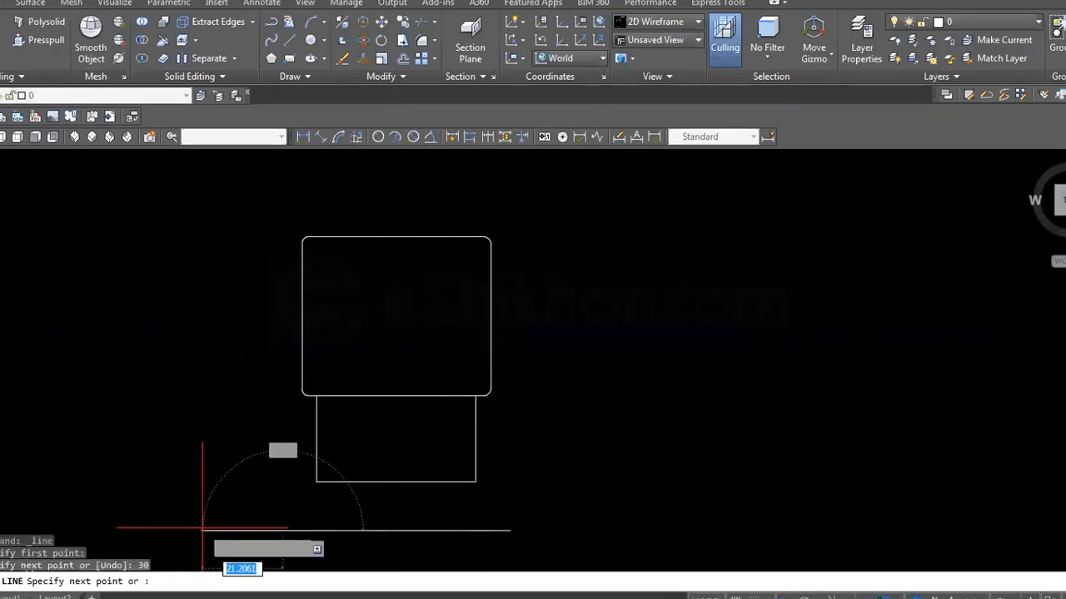
{"action": "key", "text": "Return"}
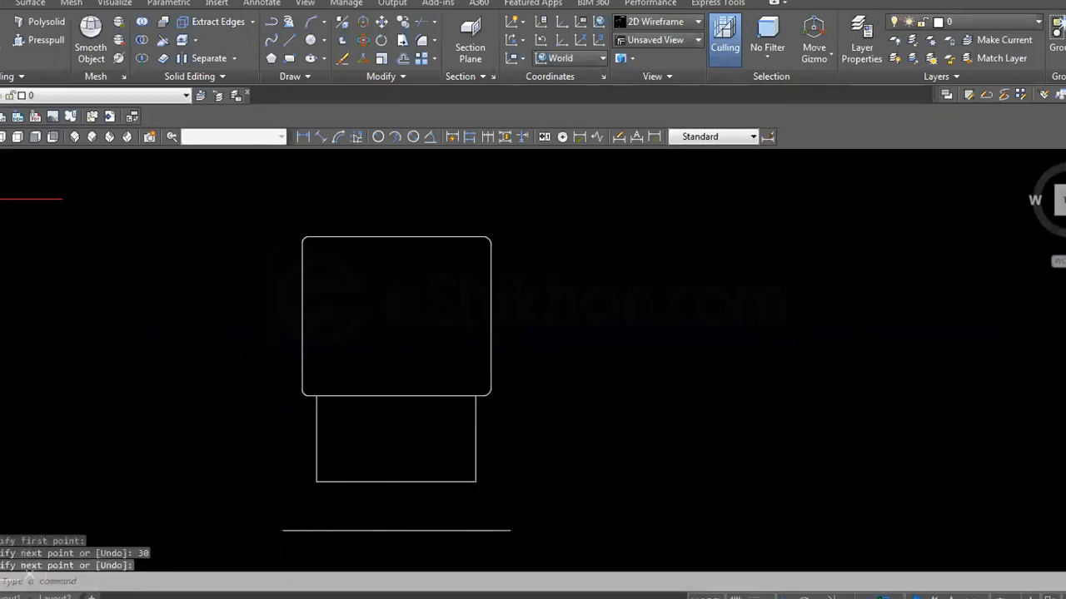
Step: Measure the full length of the lowest horizontal line with a linear dimension, without placing it
{"action": "left_click", "coordinate": [305, 135]}
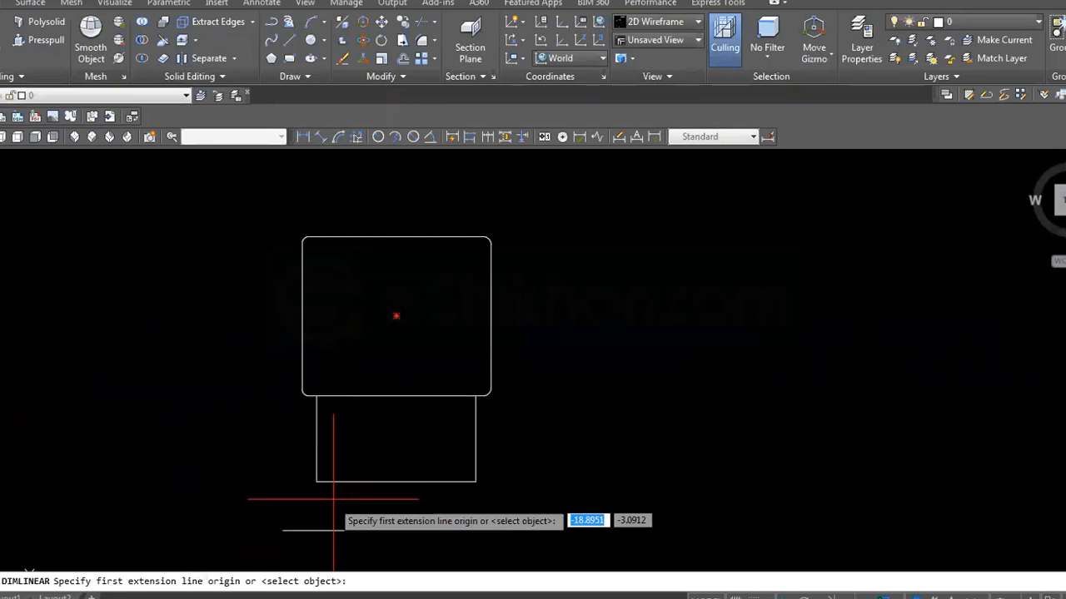
{"action": "left_click", "coordinate": [283, 531]}
{"action": "left_click", "coordinate": [509, 531]}
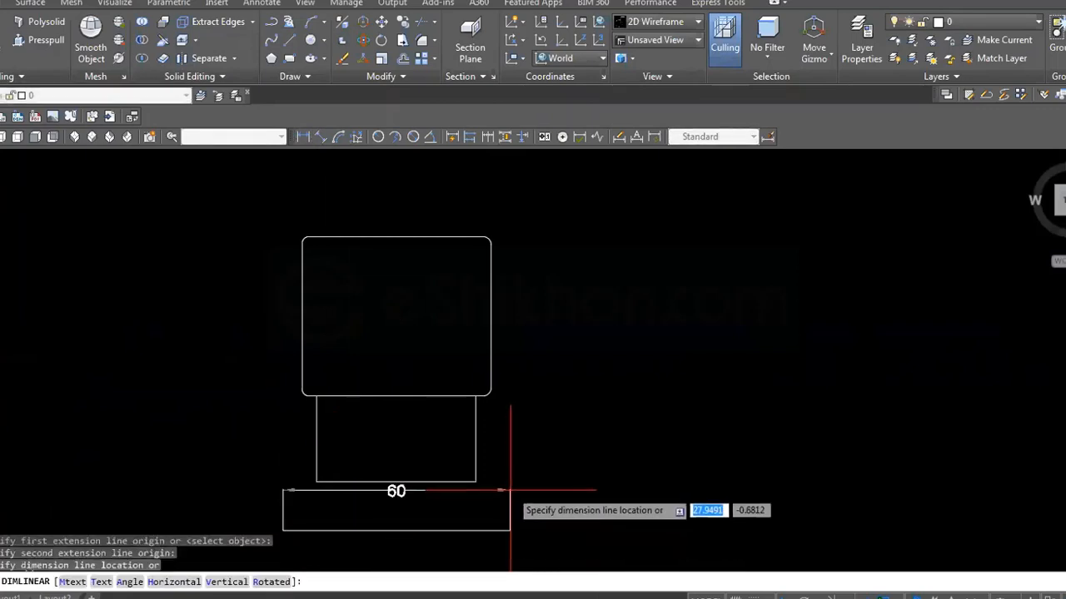
{"action": "key", "text": "Escape"}
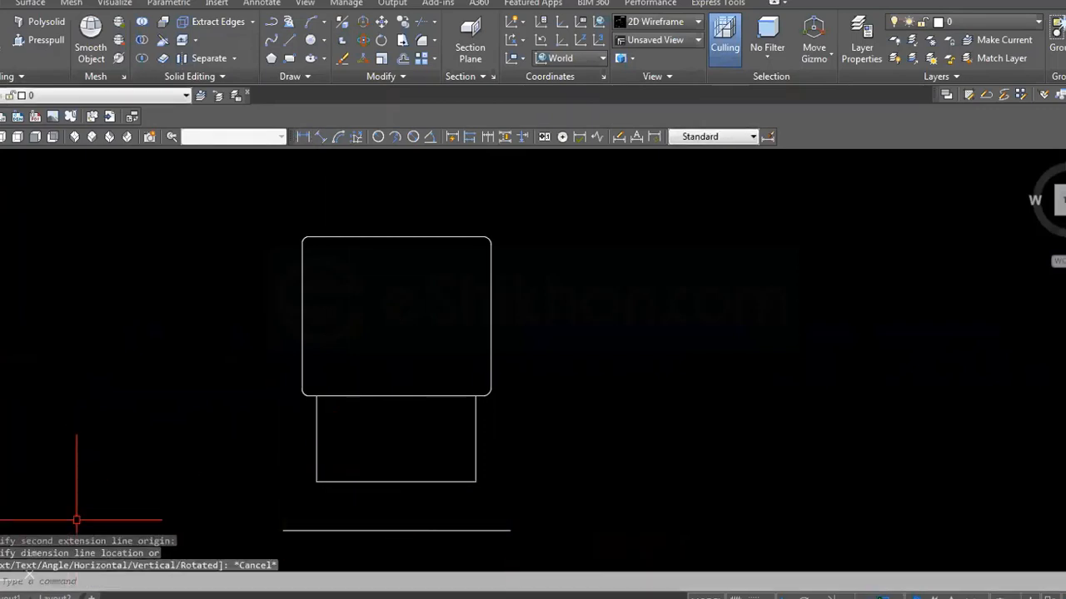
Step: Erase the two horizontal segments closing the bottom of the lower bore
{"action": "left_click", "coordinate": [77, 597]}
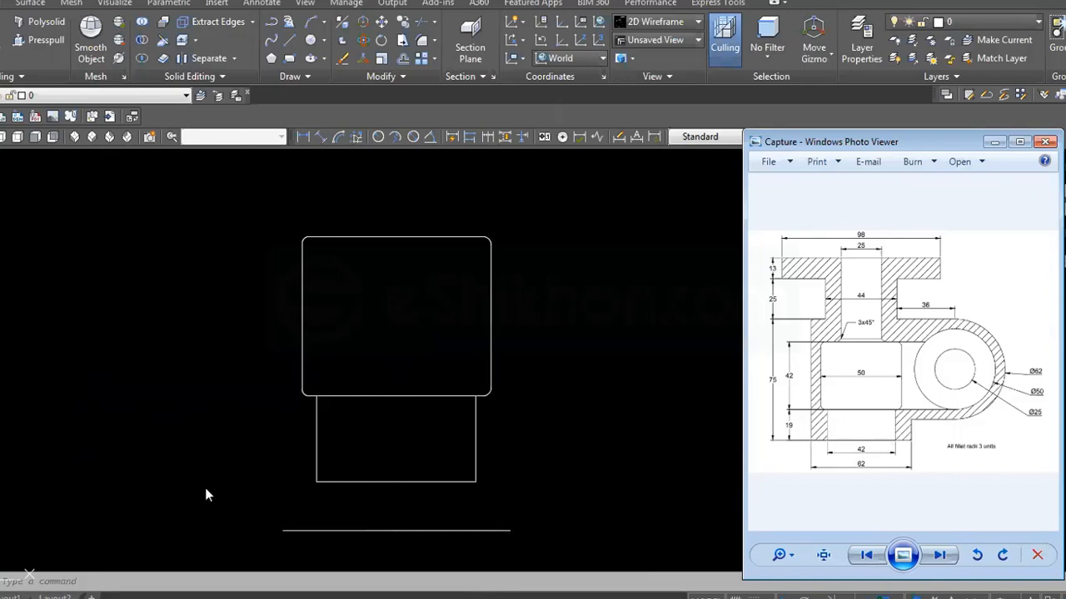
{"action": "left_click", "coordinate": [380, 492]}
{"action": "left_click", "coordinate": [383, 482]}
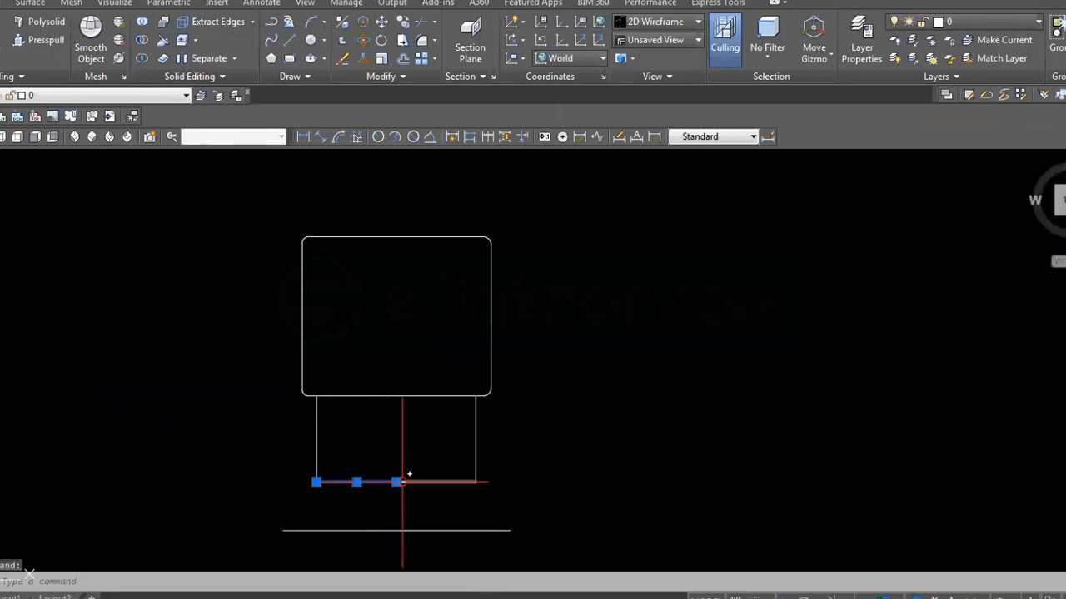
{"action": "key", "text": "Delete"}
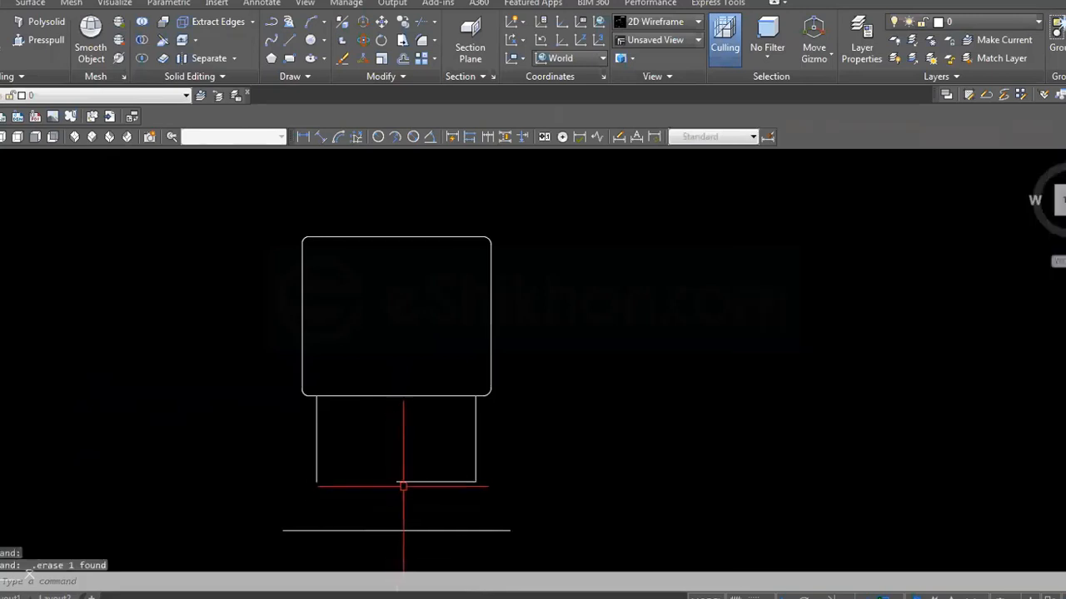
{"action": "left_click", "coordinate": [405, 482]}
{"action": "key", "text": "Delete"}
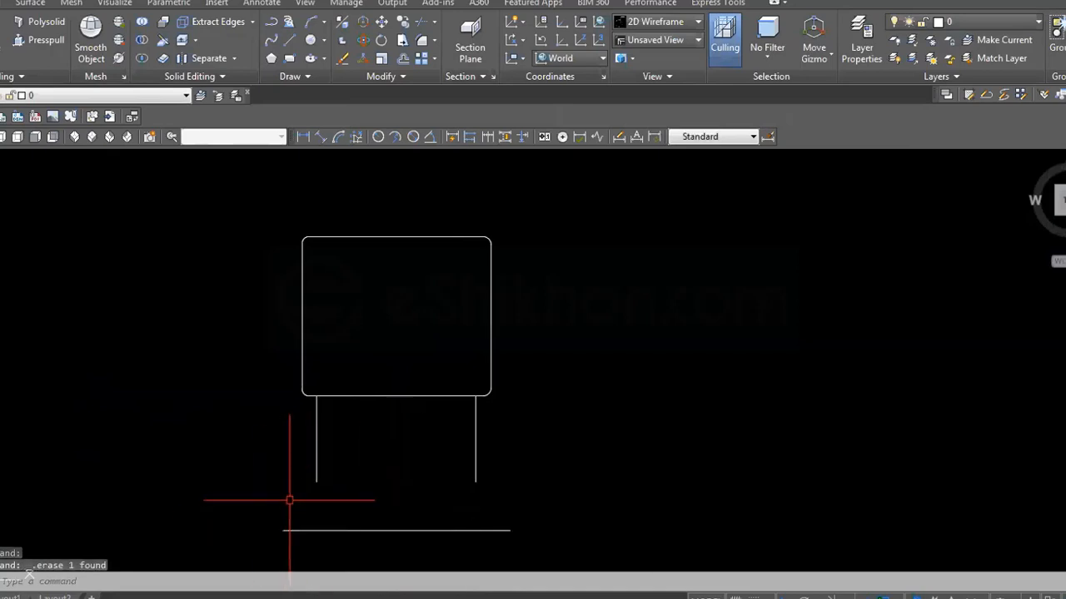
Step: Consult the captured section drawing for the dimensions around the lower bore, and return to AutoCAD
{"action": "left_click", "coordinate": [298, 598]}
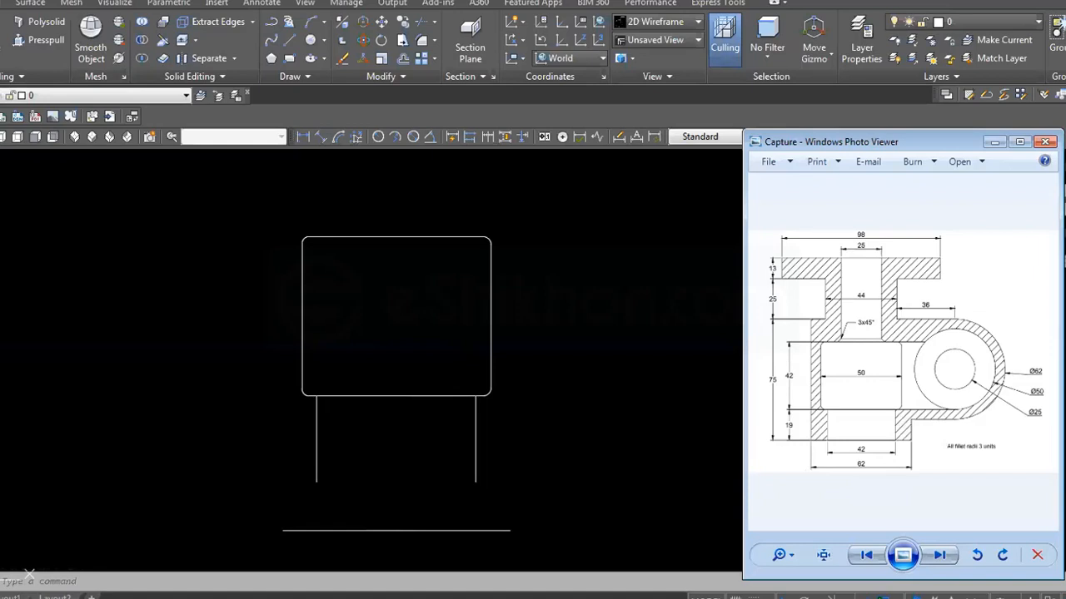
{"action": "key", "text": "alt+Tab"}
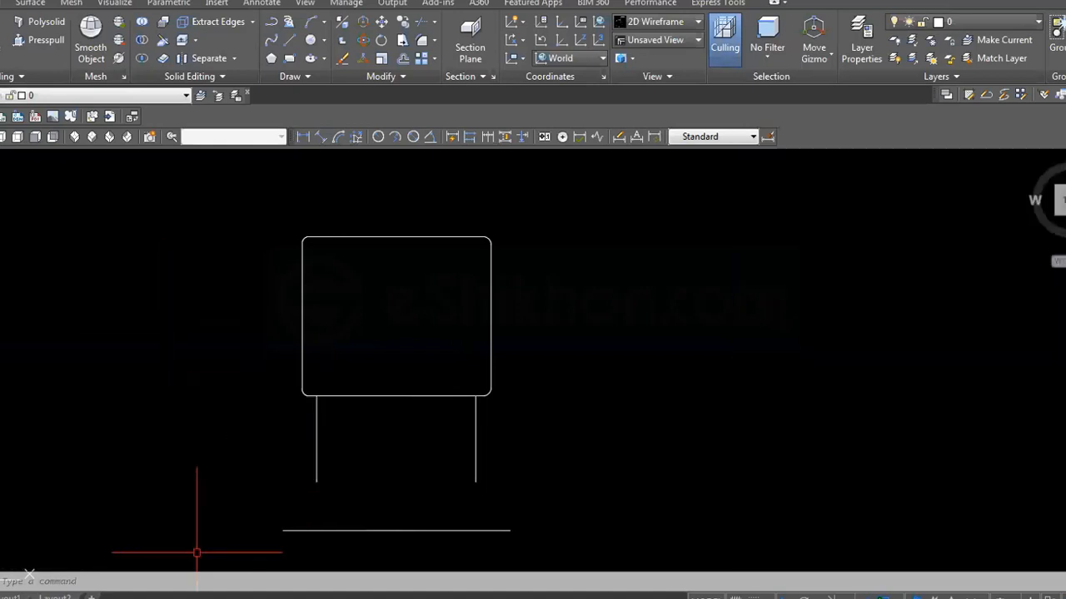
Step: Check the captured section drawing, and draw a 19-unit vertical line downward from the rounded rectangle's lower edge, just inside the left bore wall
{"action": "key", "text": "alt+Tab"}
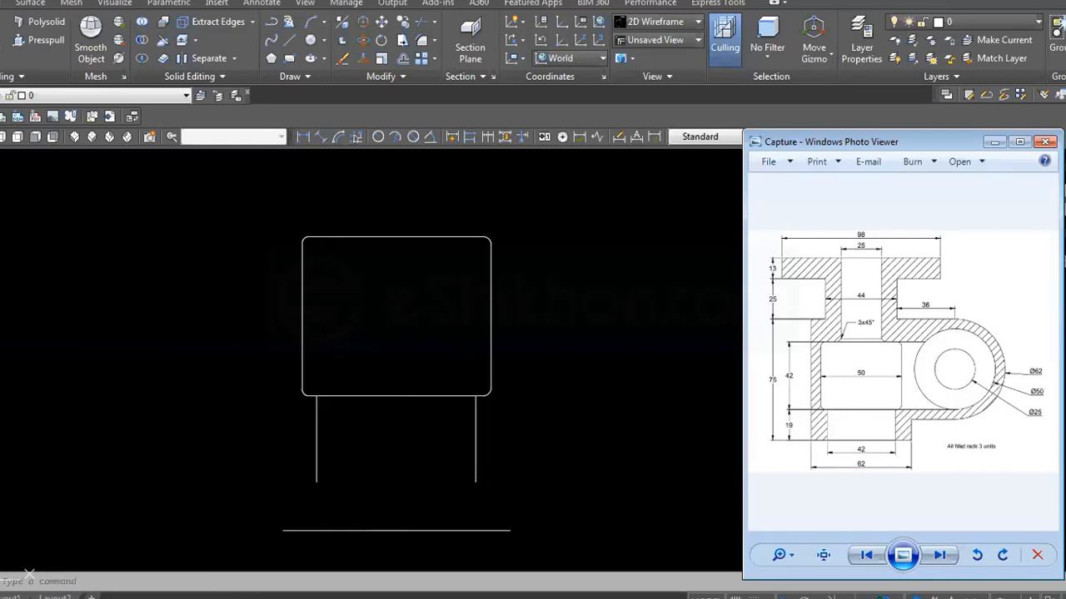
{"action": "key", "text": "alt+Tab"}
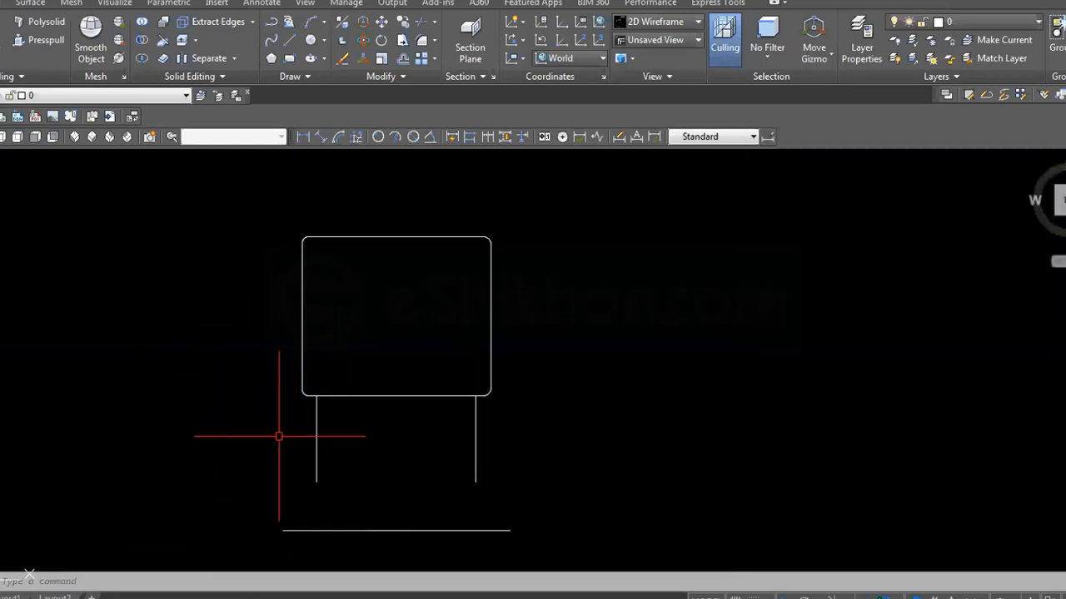
{"action": "key", "text": "Escape"}
{"action": "key", "text": "Escape"}
{"action": "type", "text": "l"}
{"action": "key", "text": "Return"}
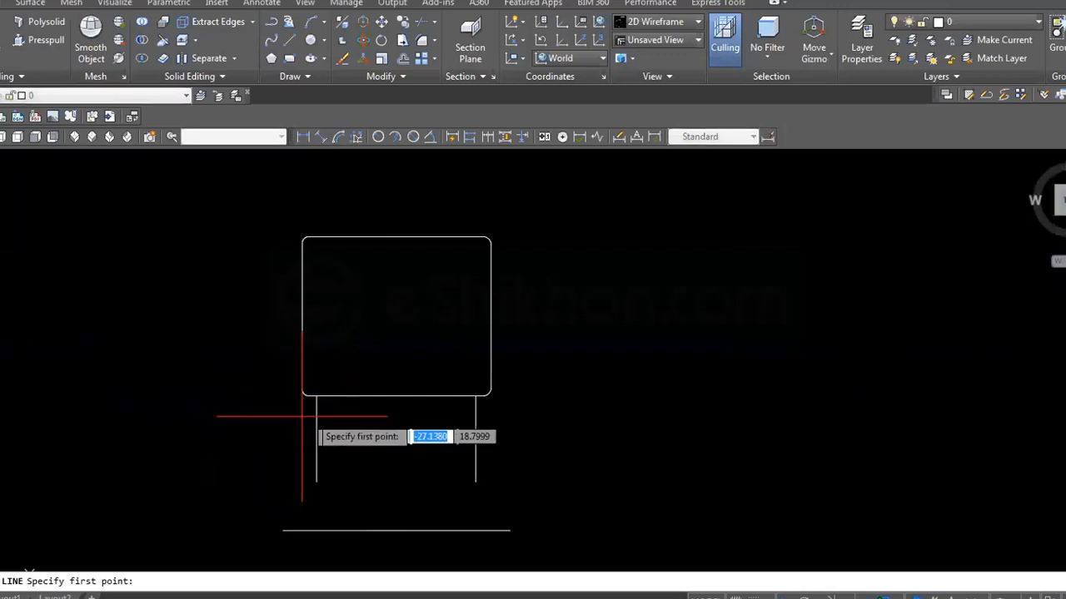
{"action": "left_click", "coordinate": [329, 395]}
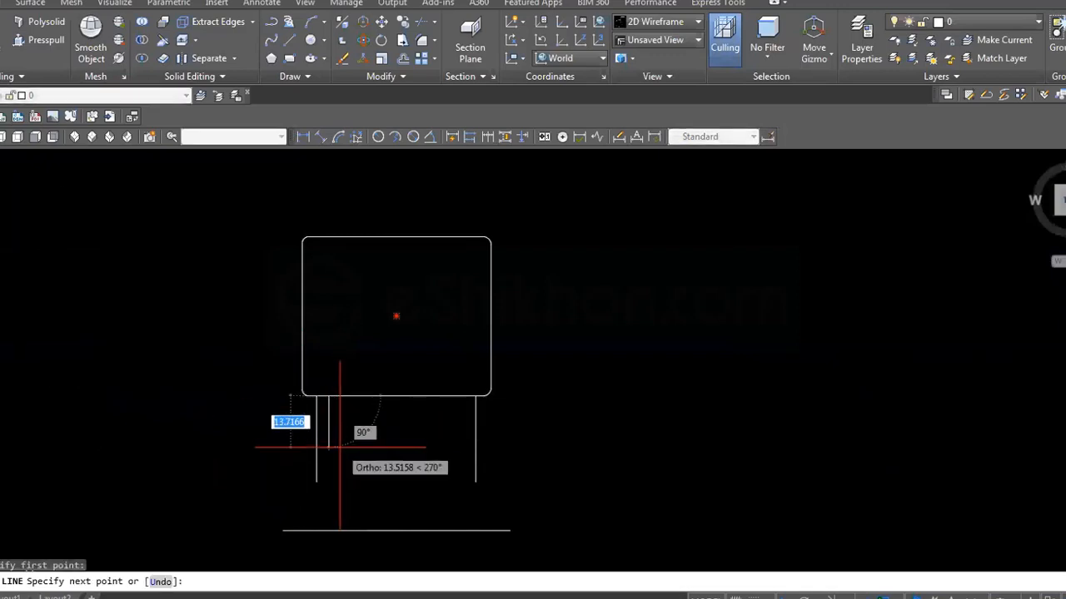
{"action": "type", "text": "19"}
{"action": "key", "text": "Return"}
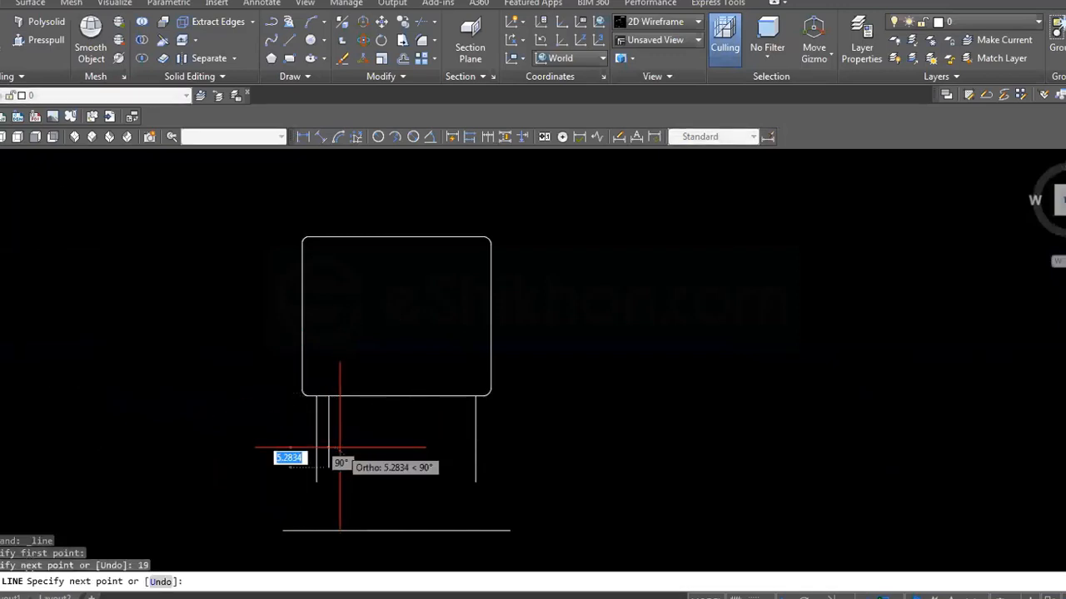
{"action": "key", "text": "Return"}
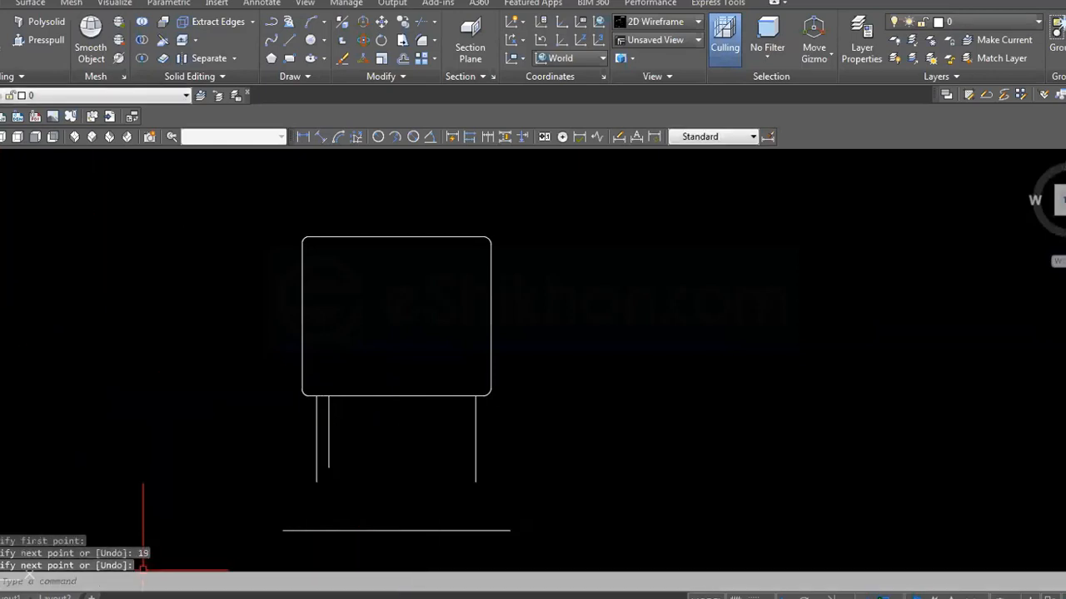
{"action": "key", "text": "alt+Tab"}
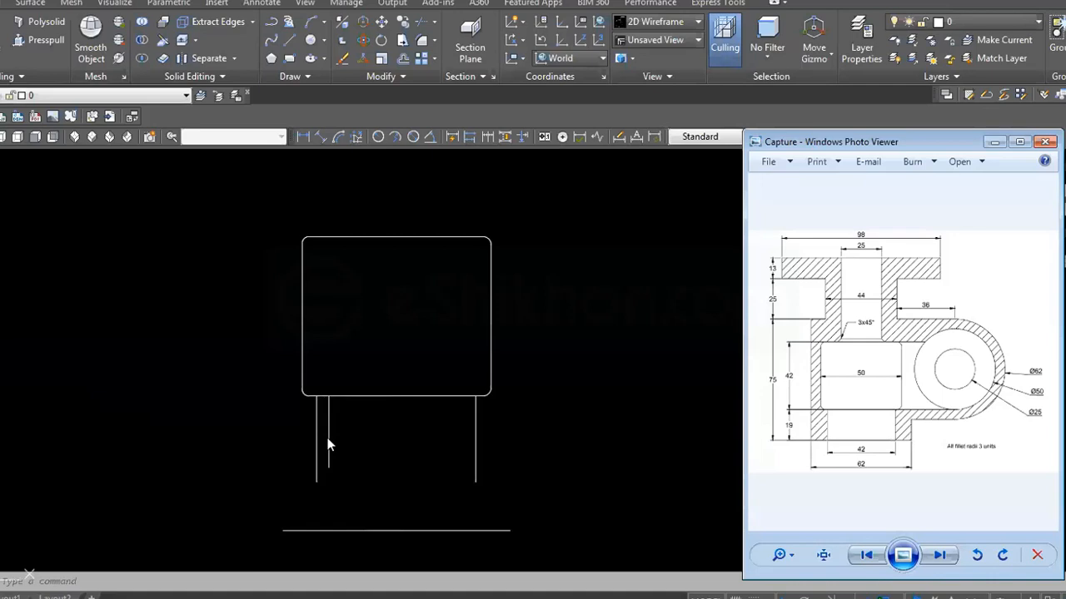
{"action": "left_click", "coordinate": [357, 429]}
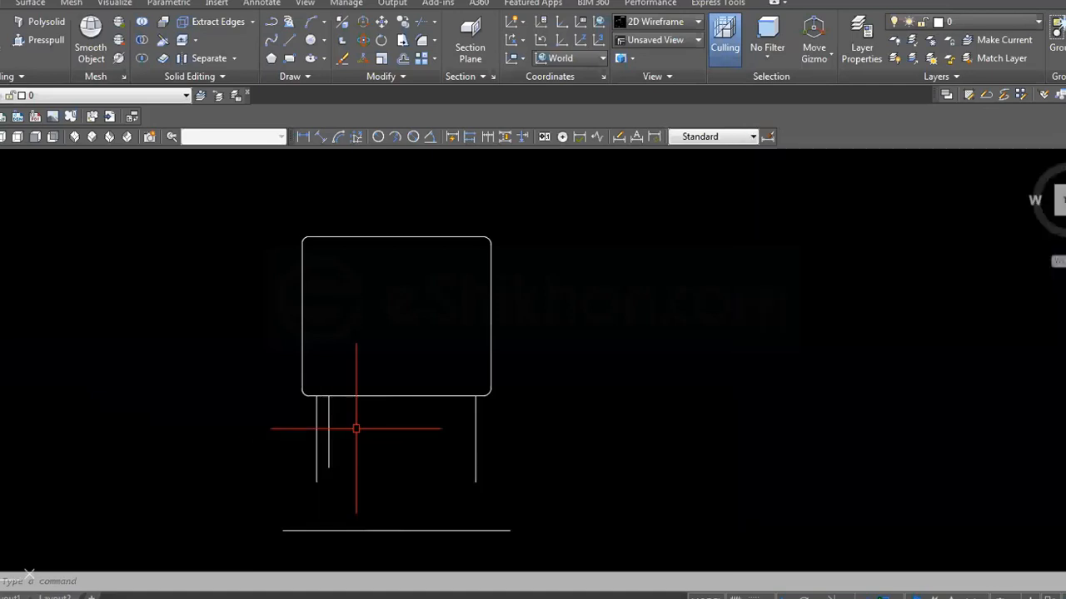
{"action": "type", "text": "l"}
{"action": "key", "text": "Return"}
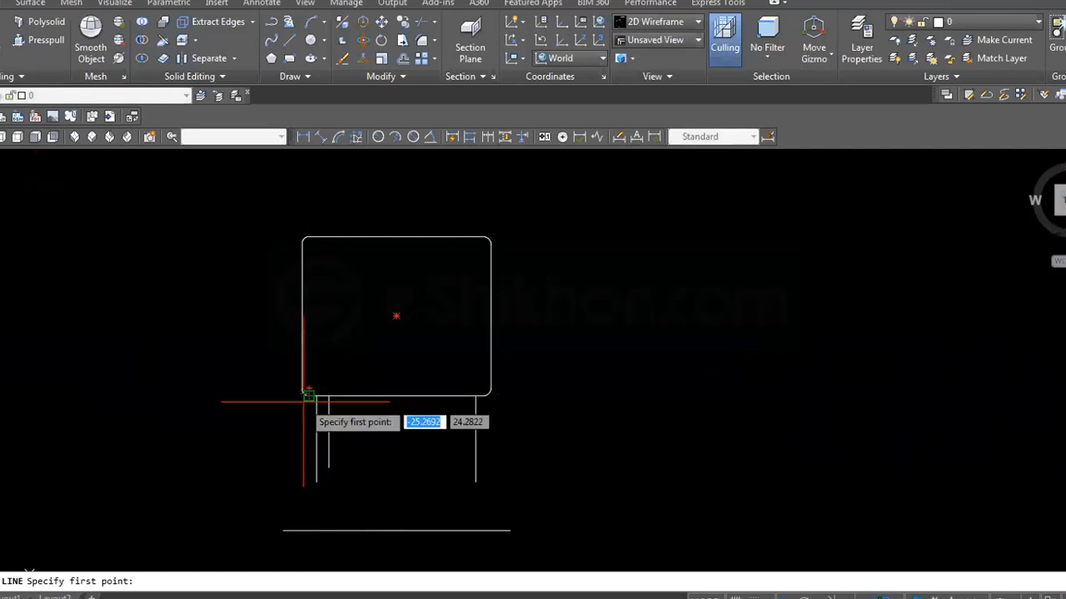
{"action": "left_click", "coordinate": [304, 394]}
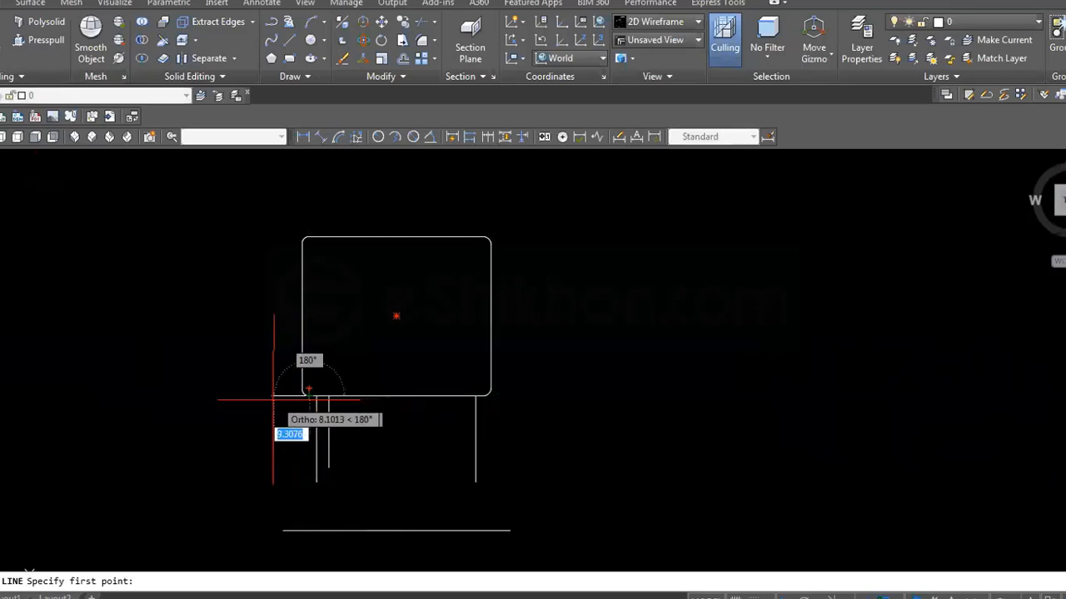
{"action": "left_click", "coordinate": [271, 400]}
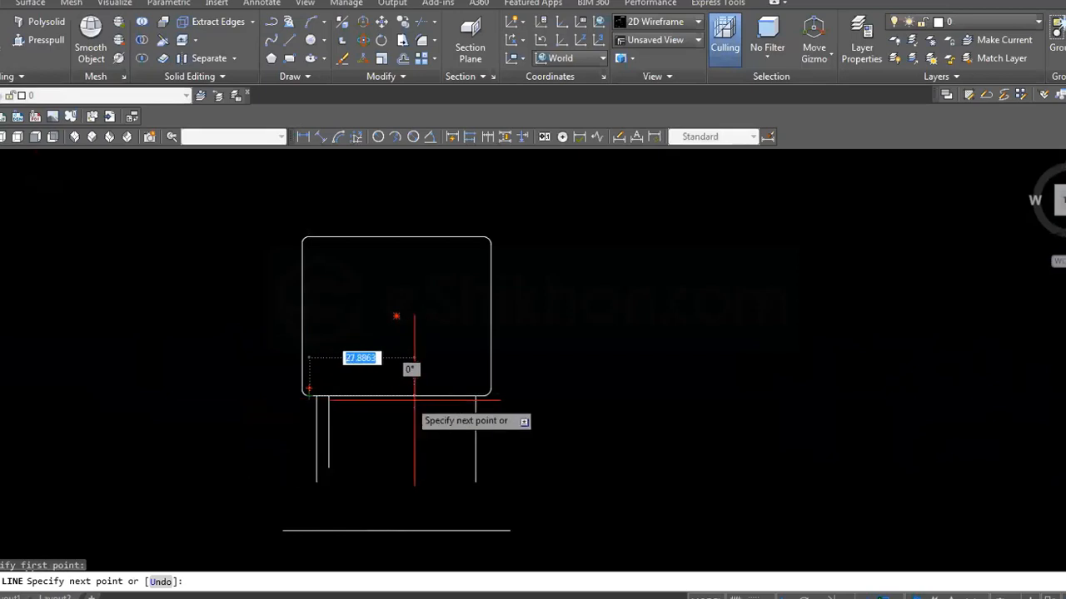
{"action": "key", "text": "Escape"}
{"action": "key", "text": "Return"}
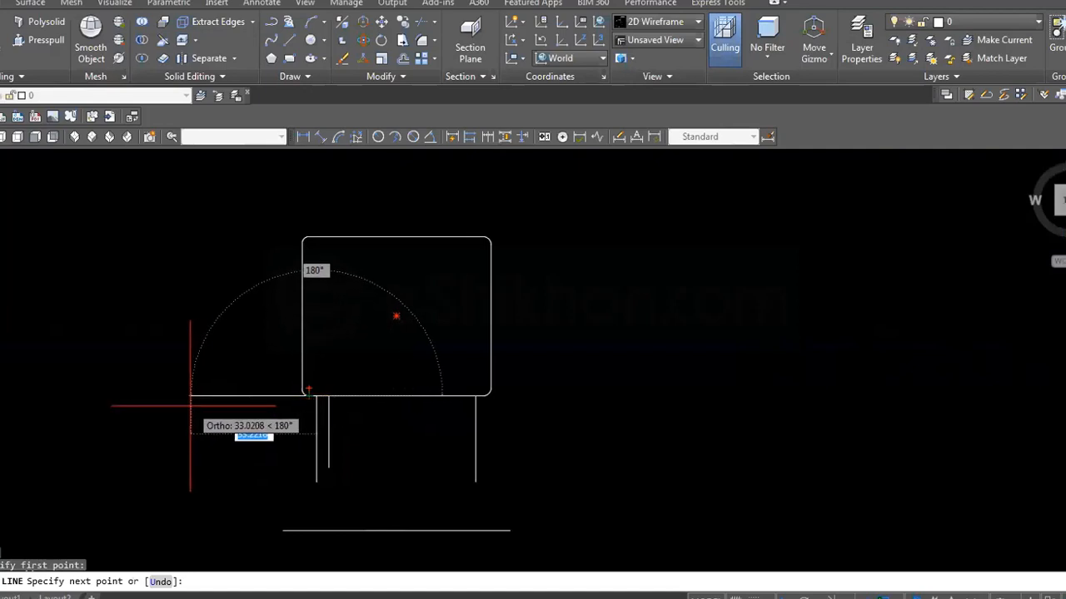
{"action": "key", "text": "alt+Tab"}
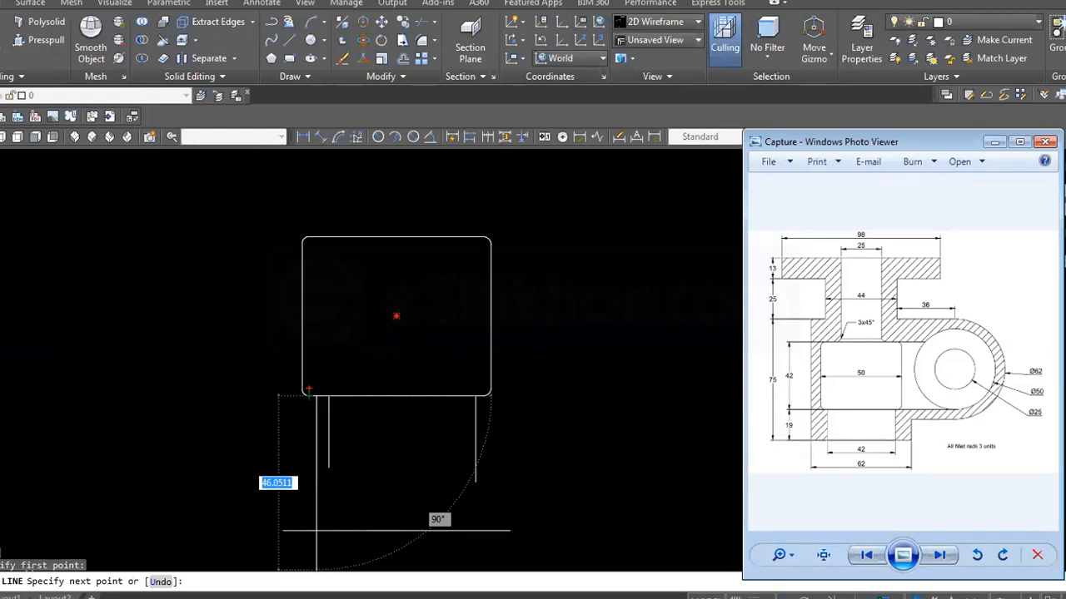
{"action": "key", "text": "alt+Tab"}
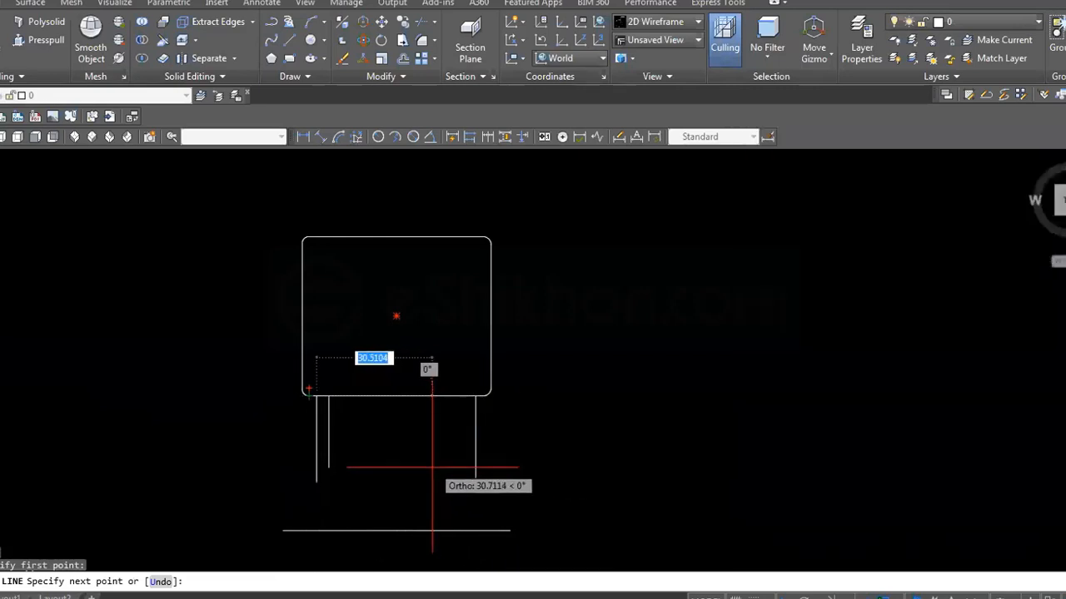
{"action": "key", "text": "Escape"}
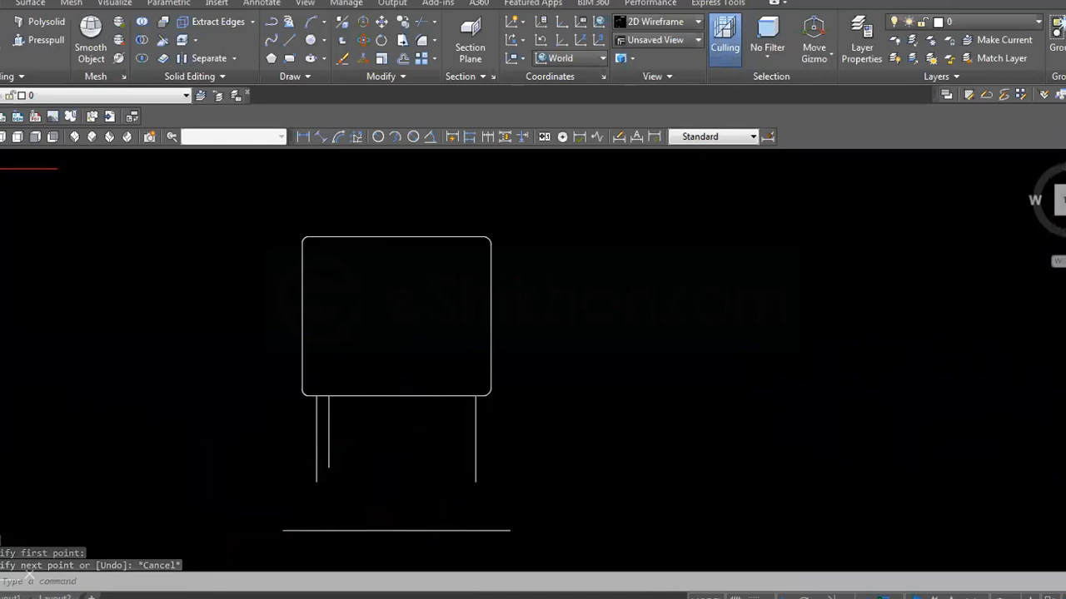
Step: Examine the 3x45° chamfer callout and the surrounding upper bore dimensions in the captured section drawing before choosing a line start point
{"action": "type", "text": "l"}
{"action": "key", "text": "Return"}
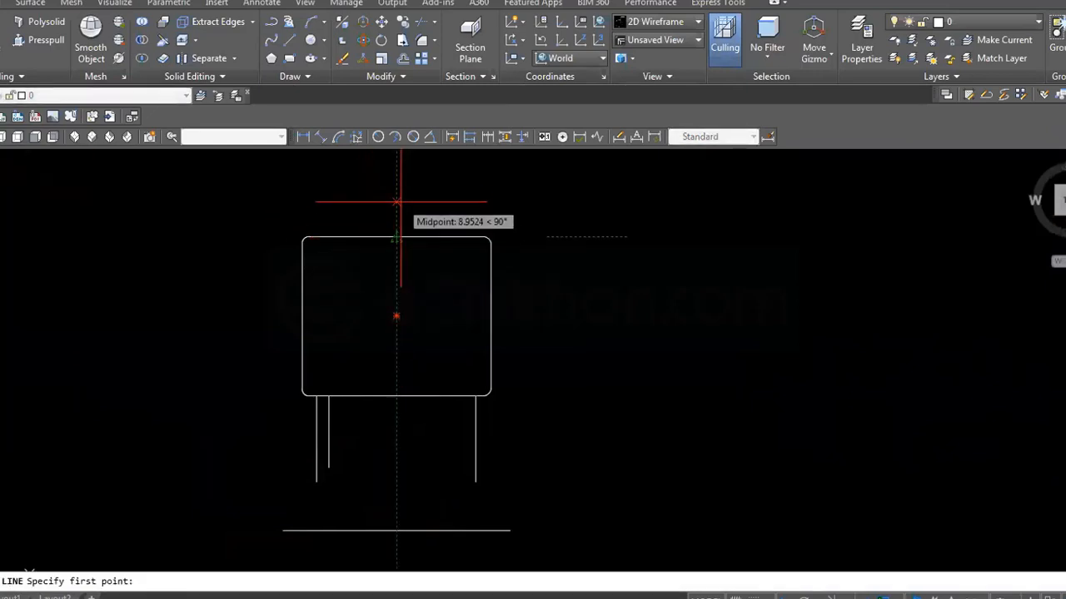
{"action": "key", "text": "alt+Tab"}
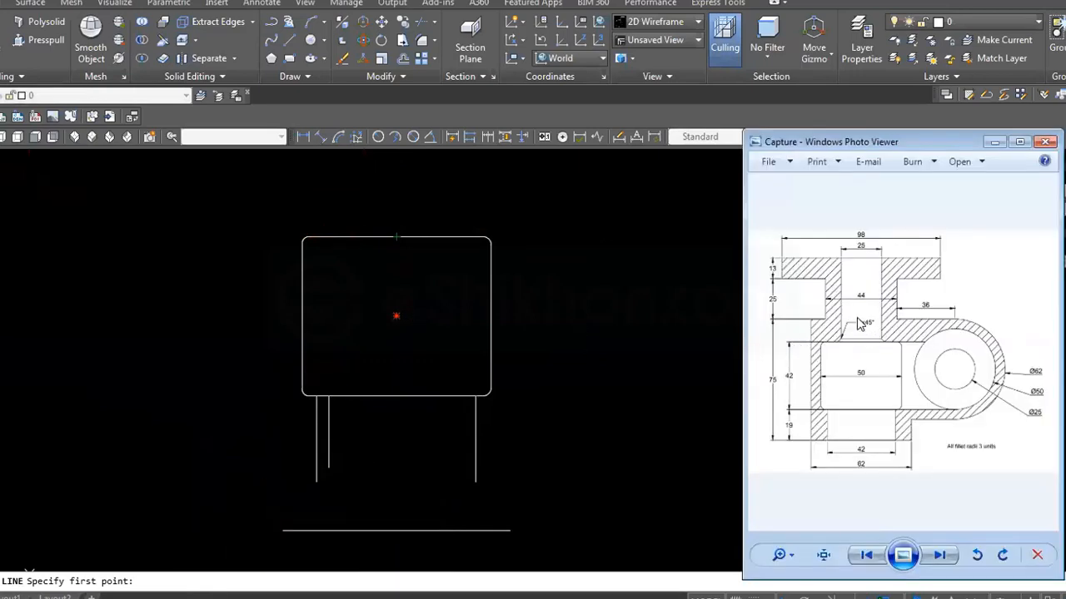
{"action": "scroll", "coordinate": [856, 319], "scroll_direction": "up", "scroll_amount": 1}
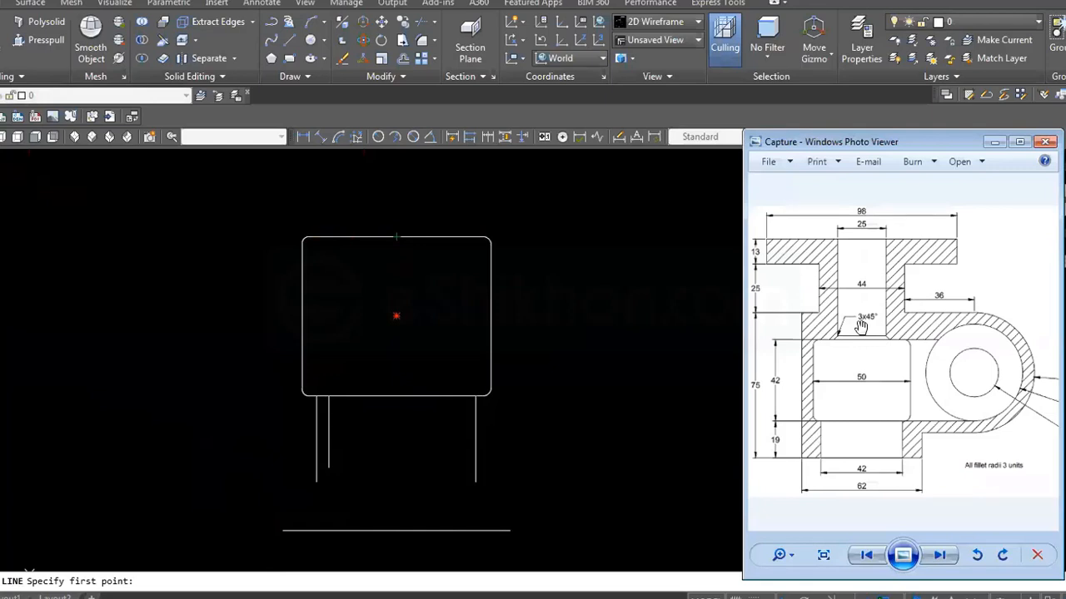
{"action": "scroll", "coordinate": [861, 327], "scroll_direction": "up", "scroll_amount": 1}
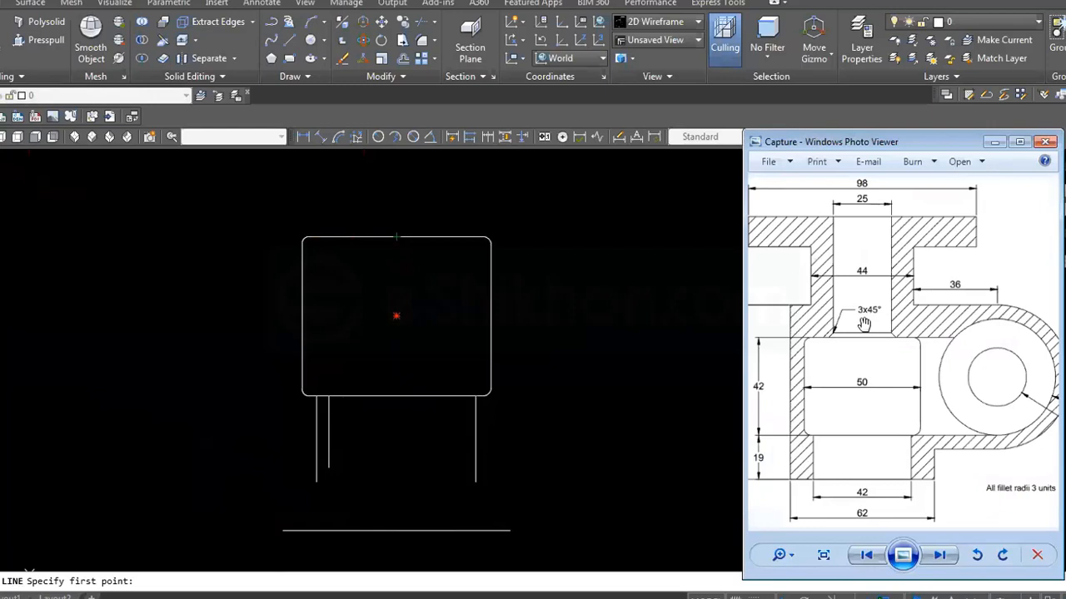
{"action": "scroll", "coordinate": [864, 324], "scroll_direction": "up", "scroll_amount": 1}
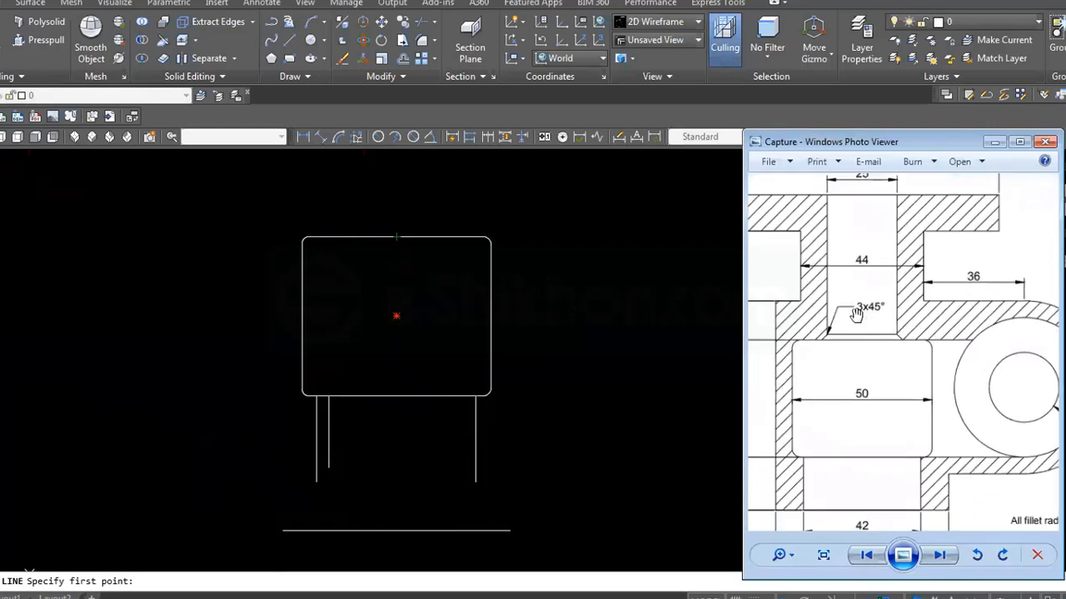
{"action": "scroll", "coordinate": [857, 314], "scroll_direction": "up", "scroll_amount": 1}
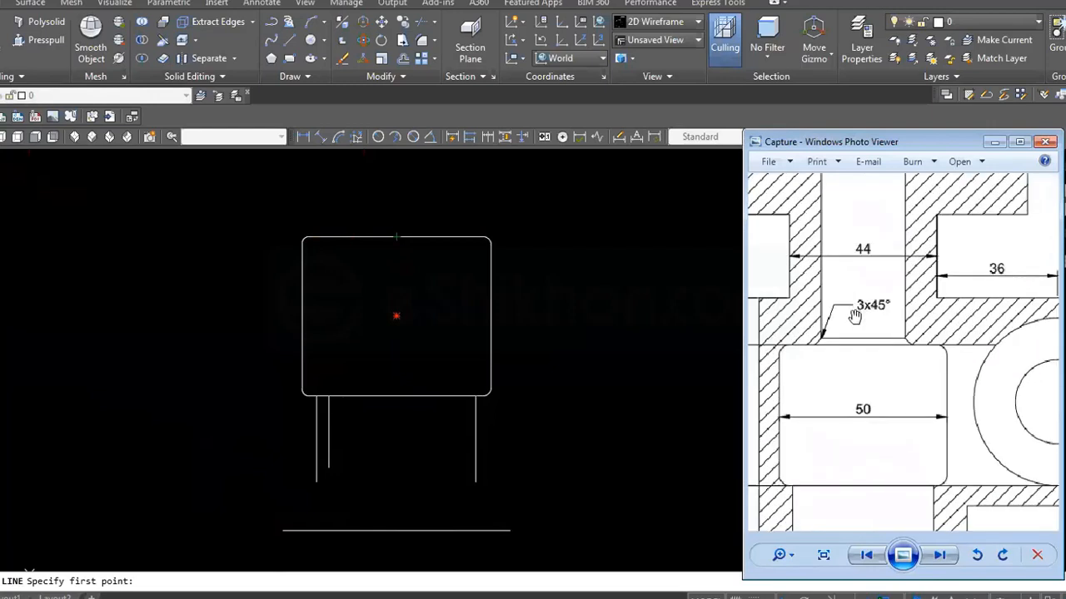
{"action": "scroll", "coordinate": [855, 315], "scroll_direction": "down", "scroll_amount": 1}
{"action": "scroll", "coordinate": [855, 316], "scroll_direction": "up", "scroll_amount": 2}
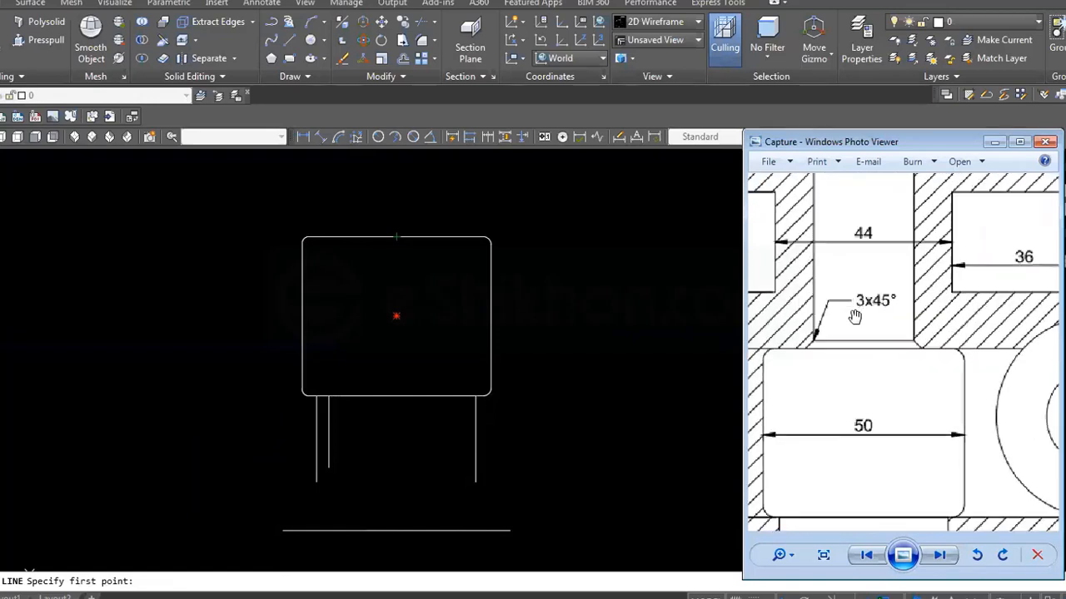
{"action": "scroll", "coordinate": [855, 316], "scroll_direction": "down", "scroll_amount": 1}
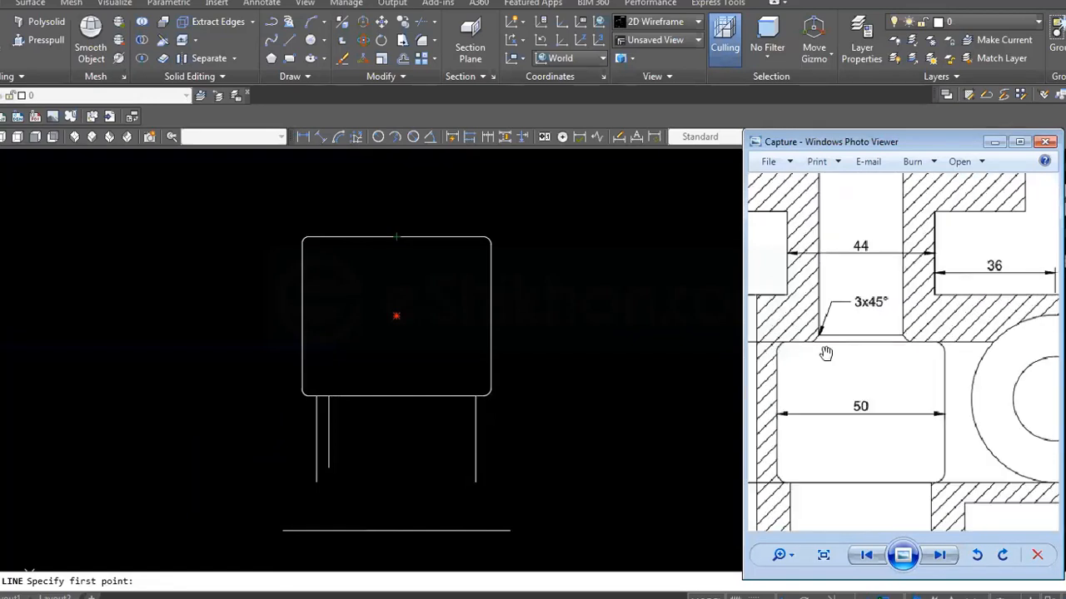
{"action": "scroll", "coordinate": [824, 353], "scroll_direction": "down", "scroll_amount": 2}
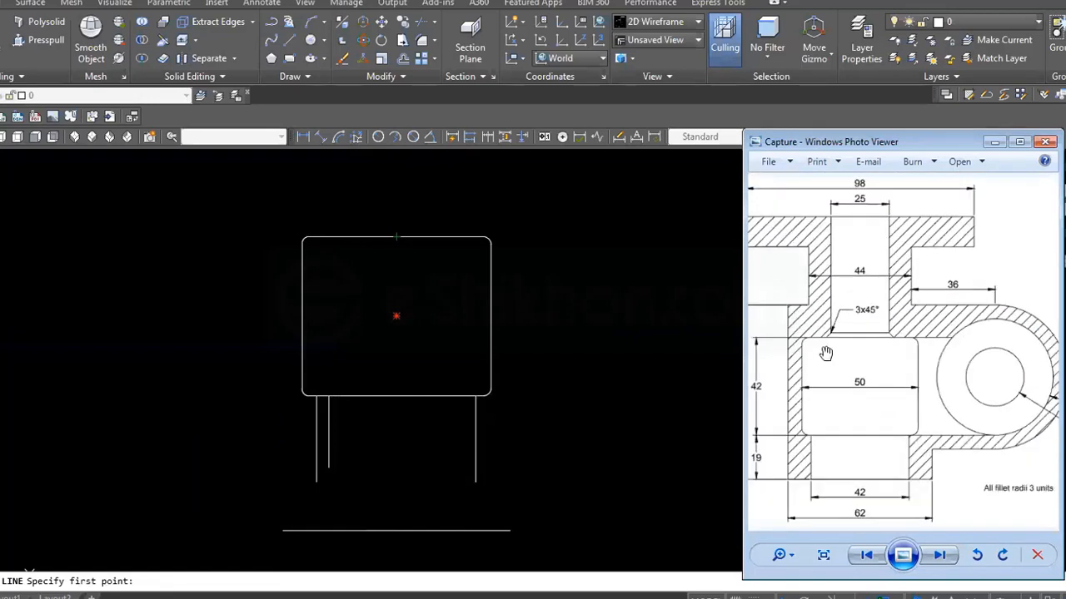
{"action": "scroll", "coordinate": [826, 353], "scroll_direction": "up", "scroll_amount": 1}
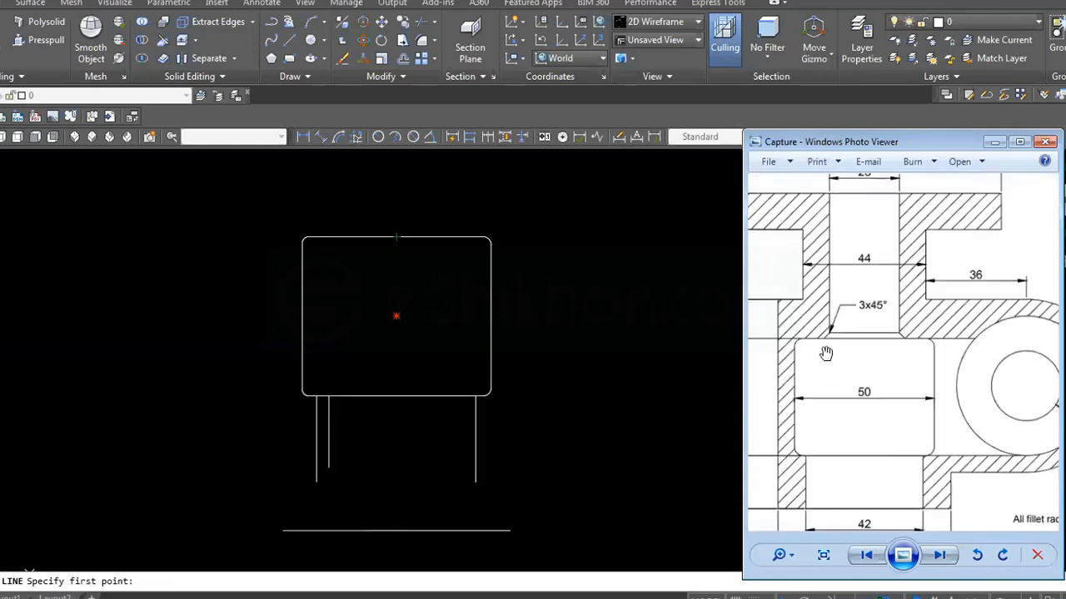
{"action": "scroll", "coordinate": [826, 353], "scroll_direction": "down", "scroll_amount": 1}
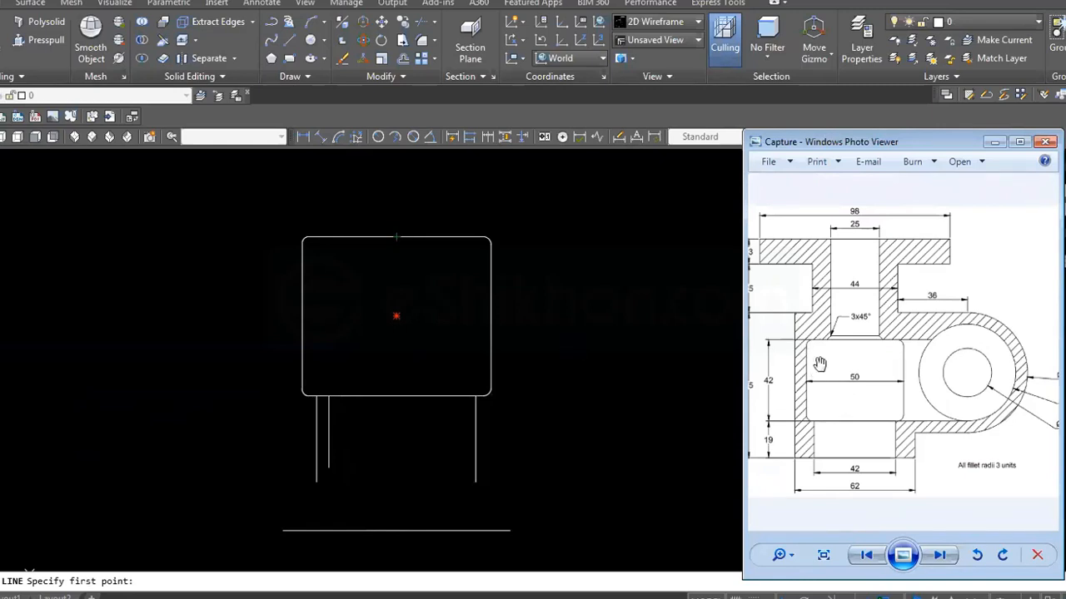
{"action": "scroll", "coordinate": [819, 363], "scroll_direction": "down", "scroll_amount": 1}
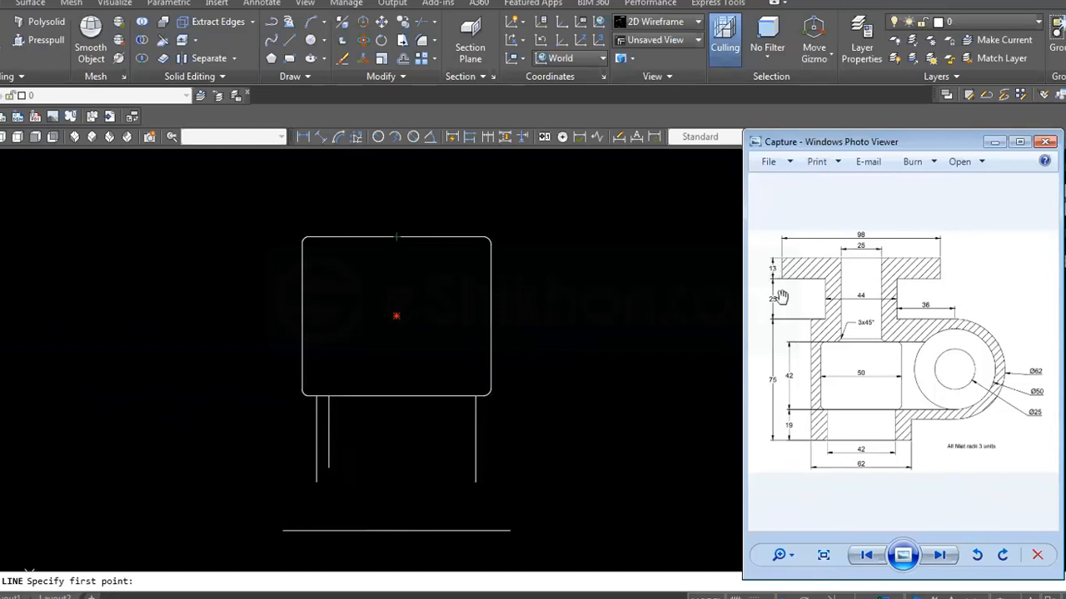
{"action": "scroll", "coordinate": [781, 297], "scroll_direction": "up", "scroll_amount": 1}
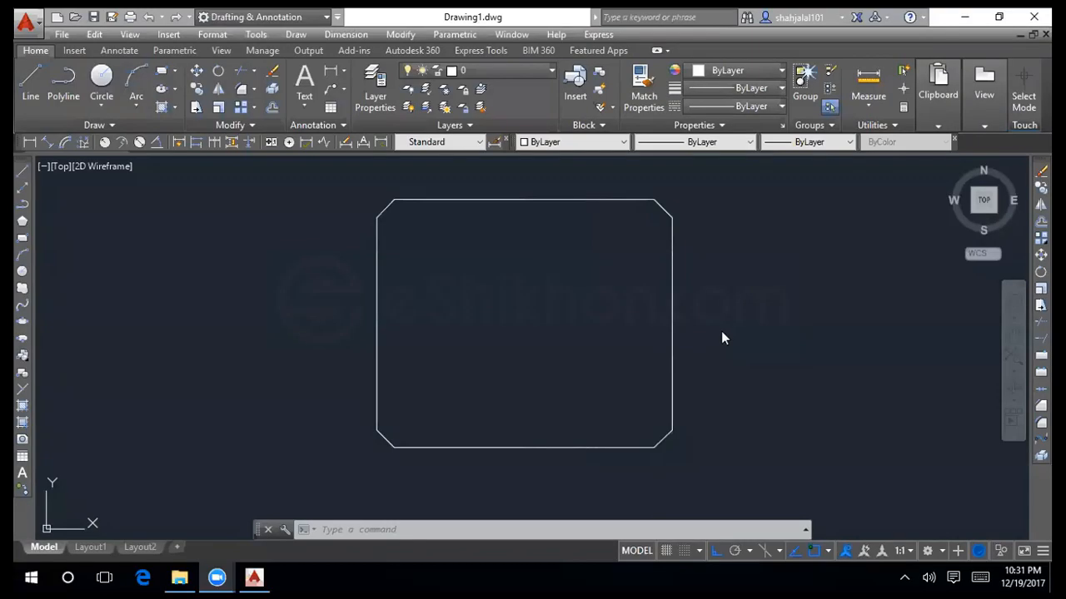
{"action": "scroll", "coordinate": [678, 292], "scroll_direction": "down", "scroll_amount": 4}
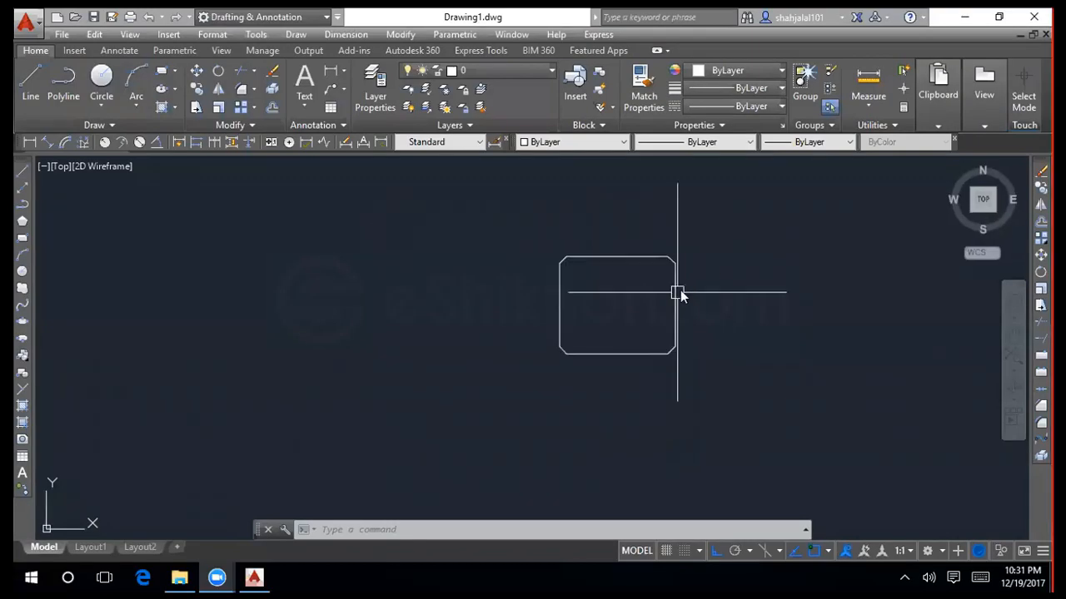
{"action": "scroll", "coordinate": [678, 292], "scroll_direction": "up", "scroll_amount": 4}
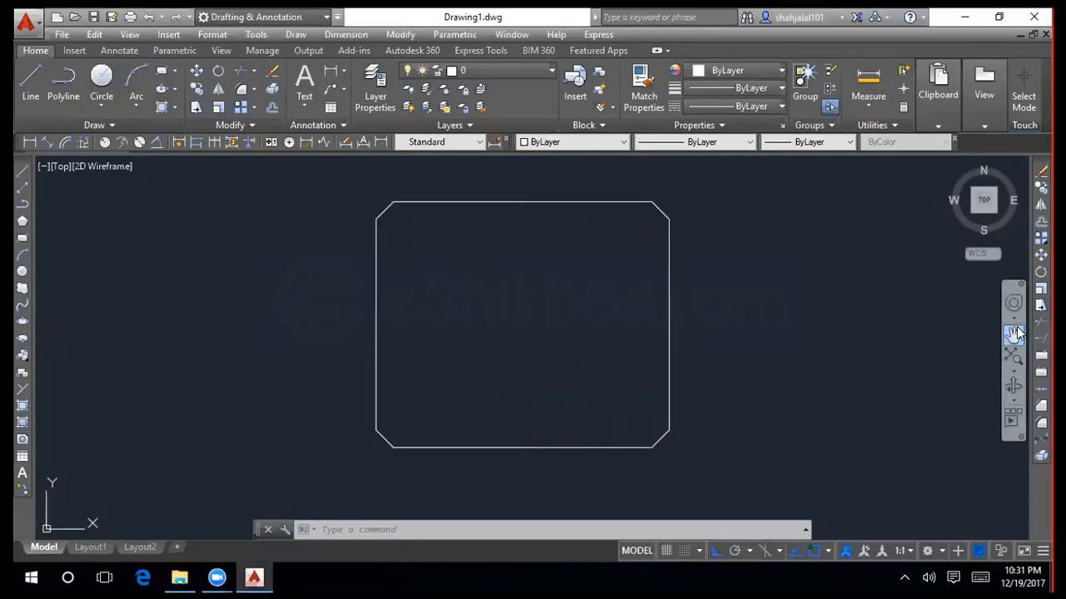
{"action": "left_click", "coordinate": [576, 330]}
{"action": "left_click_drag", "start_coordinate": [611, 319], "coordinate": [576, 330]}
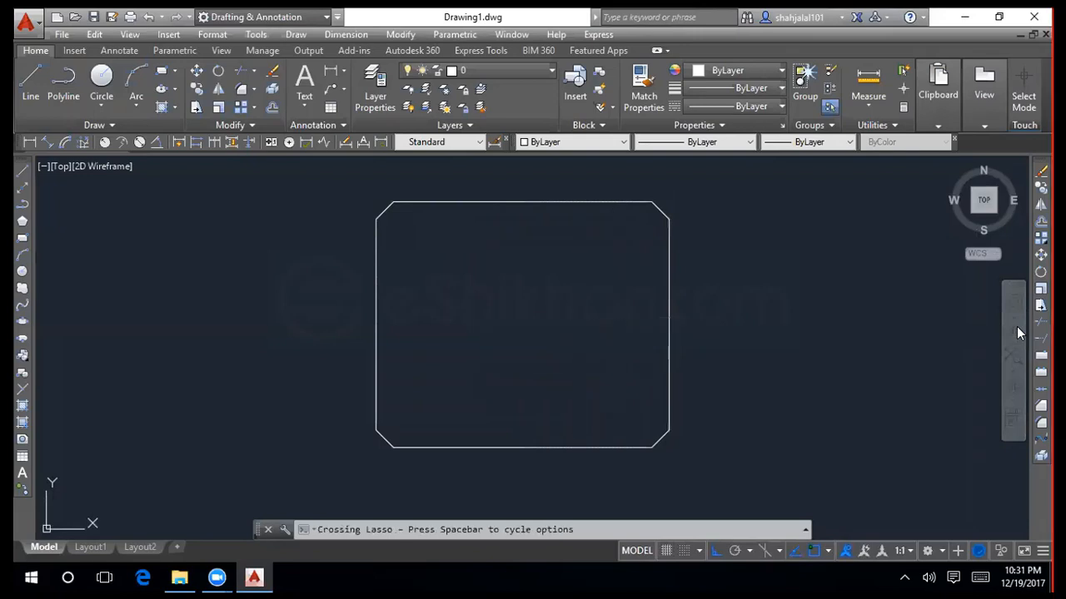
{"action": "key", "text": "Escape"}
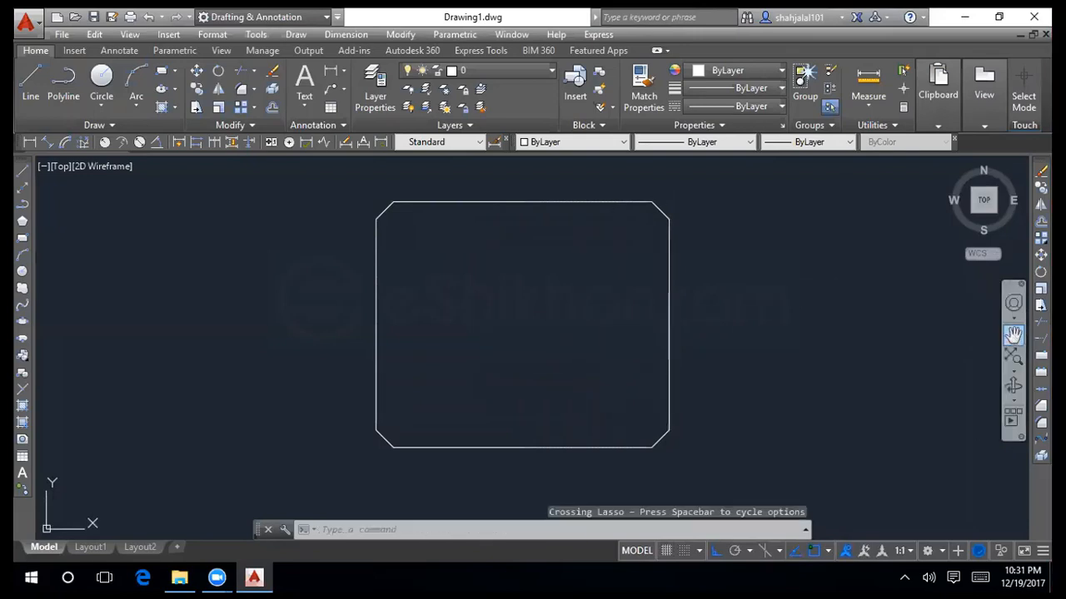
{"action": "left_click", "coordinate": [1014, 330]}
{"action": "left_click_drag", "start_coordinate": [458, 293], "coordinate": [404, 307]}
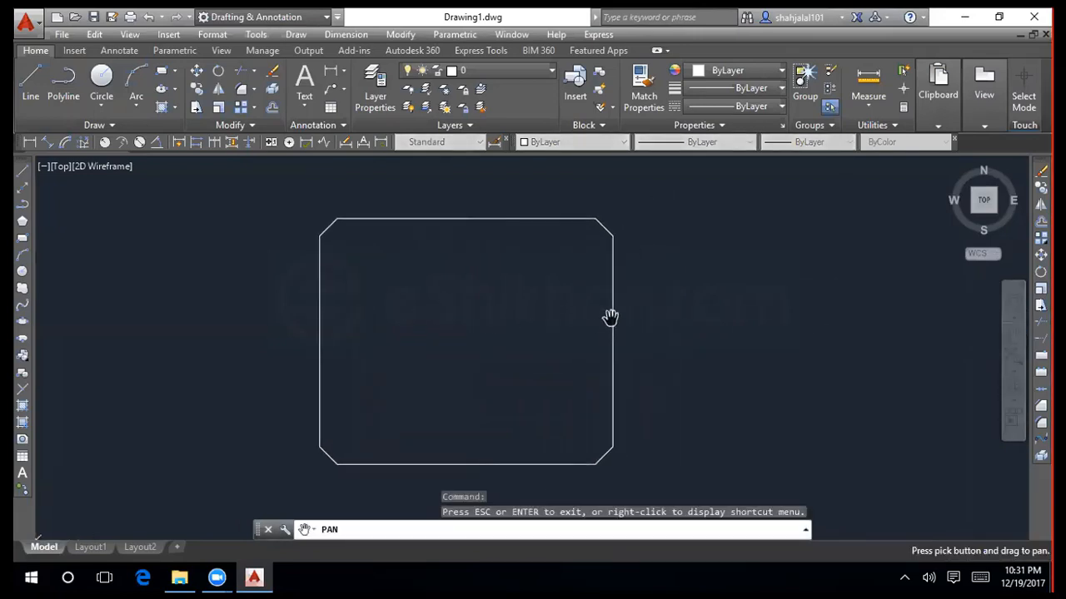
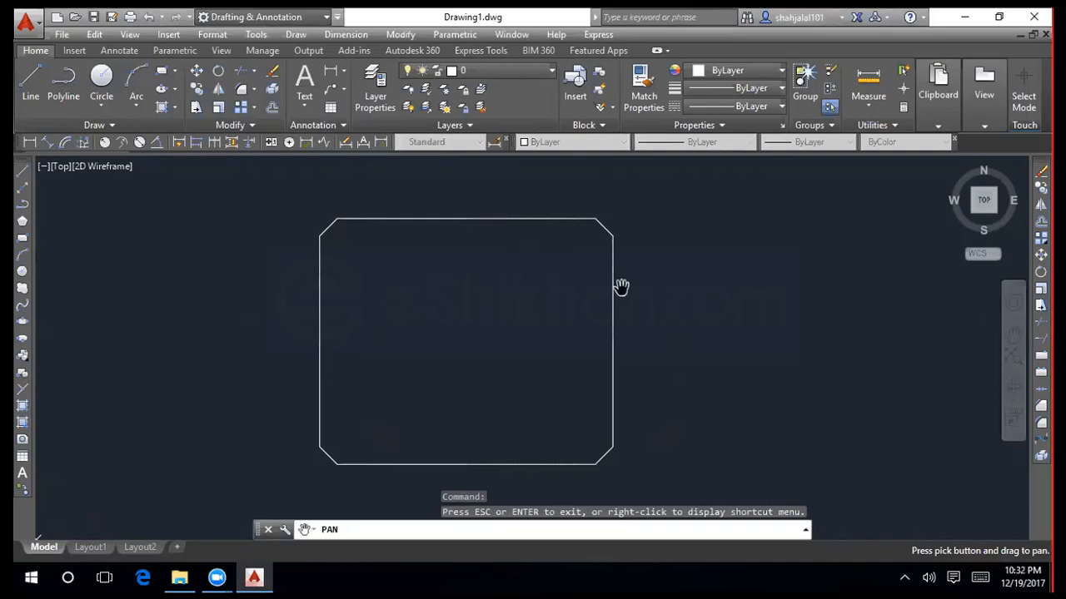
{"action": "key", "text": "Escape"}
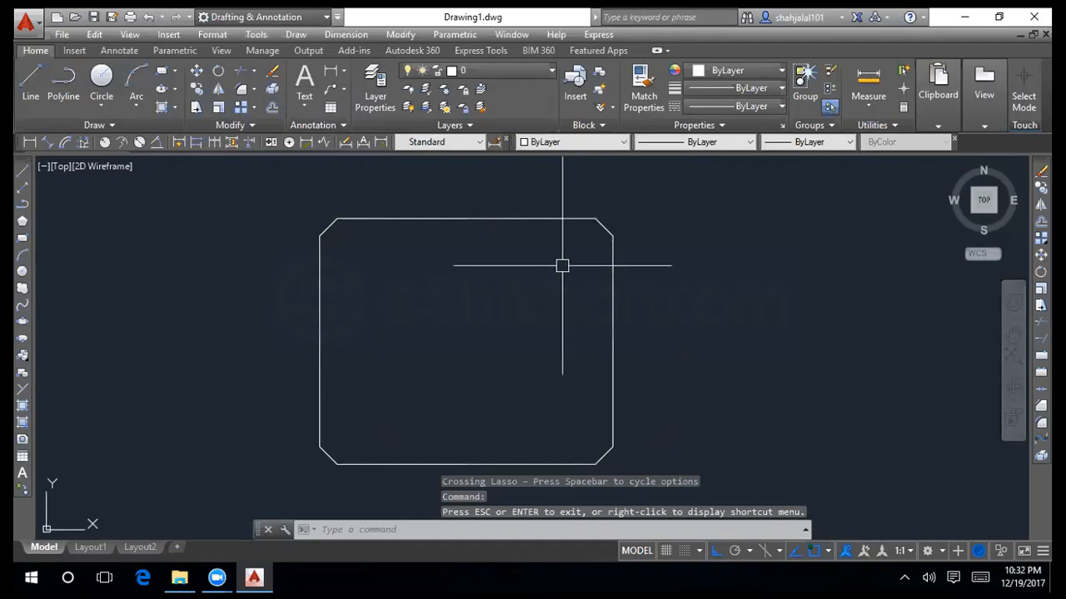
Step: Erase the entire chamfered rectangle outline from the drawing
{"action": "left_click", "coordinate": [542, 219]}
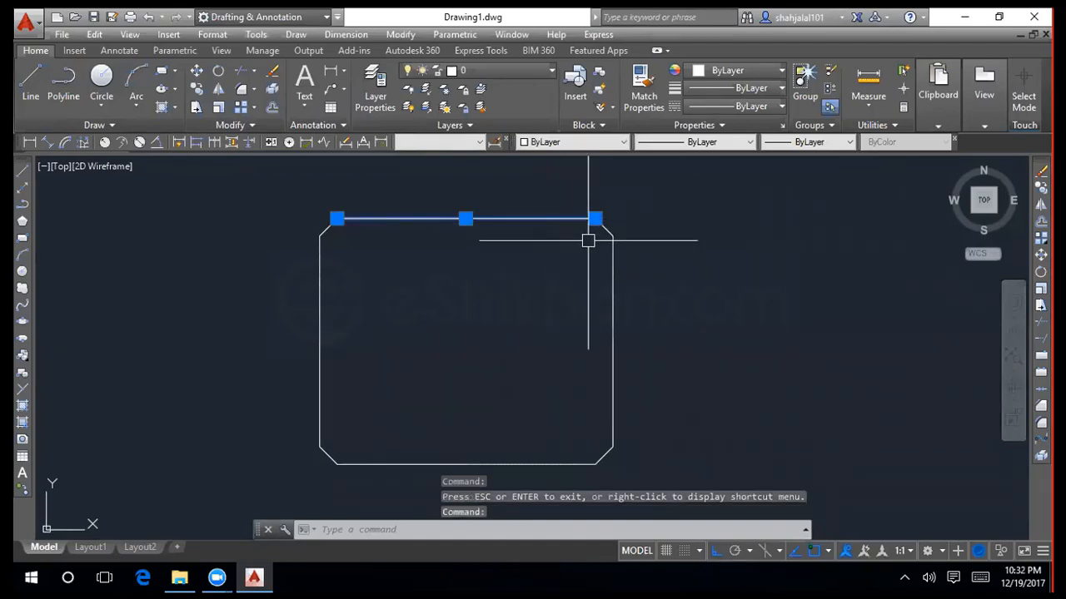
{"action": "key", "text": "ctrl+a"}
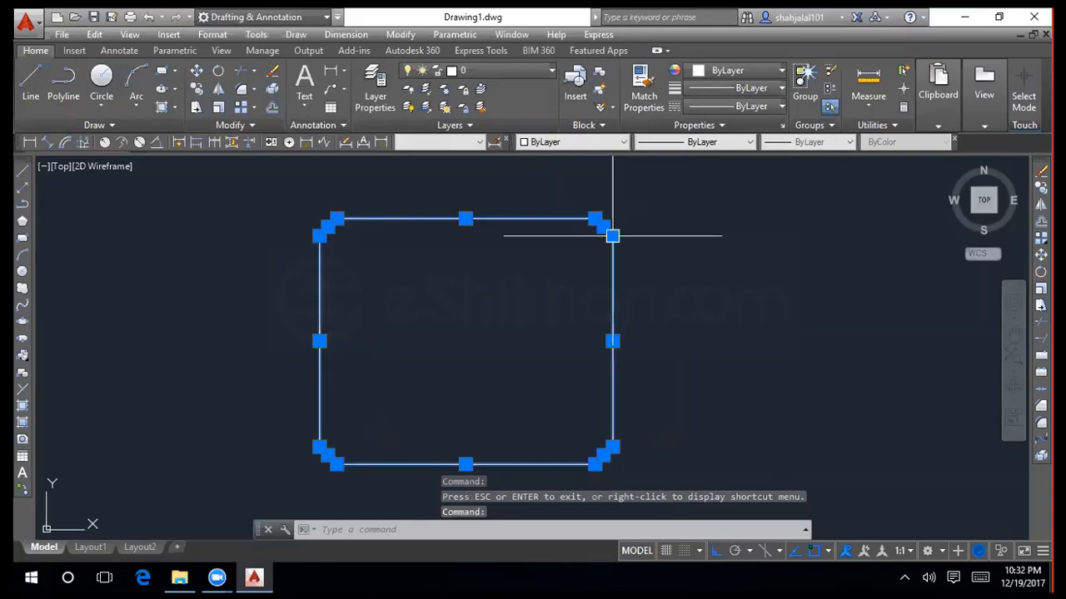
{"action": "key", "text": "Delete"}
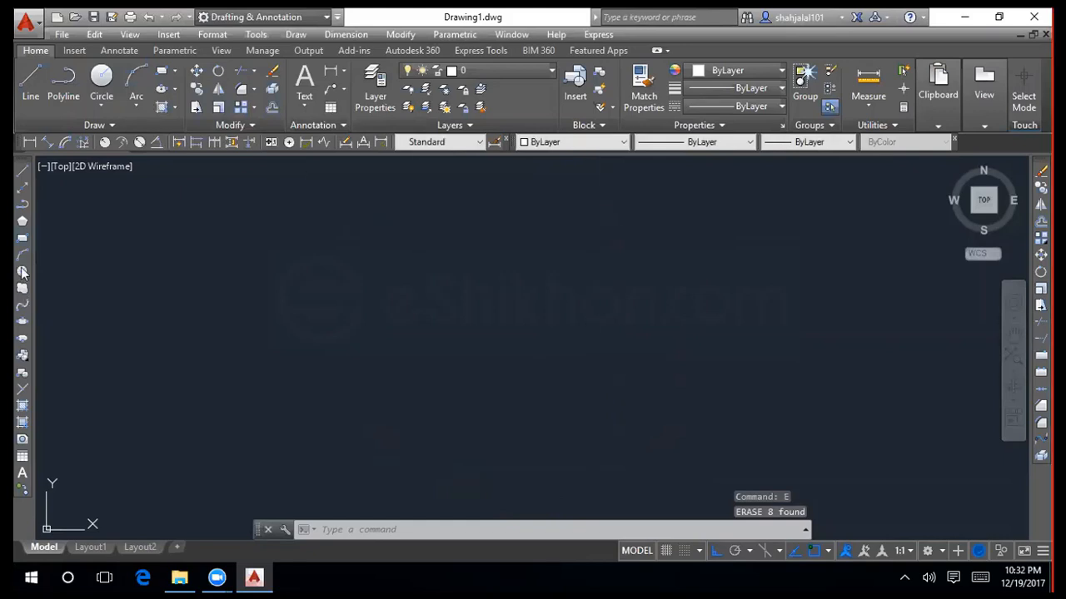
Step: Draw a 50 by 42 rectangle in the emptied drawing area and regenerate the drawing
{"action": "left_click", "coordinate": [23, 239]}
{"action": "left_click", "coordinate": [336, 267]}
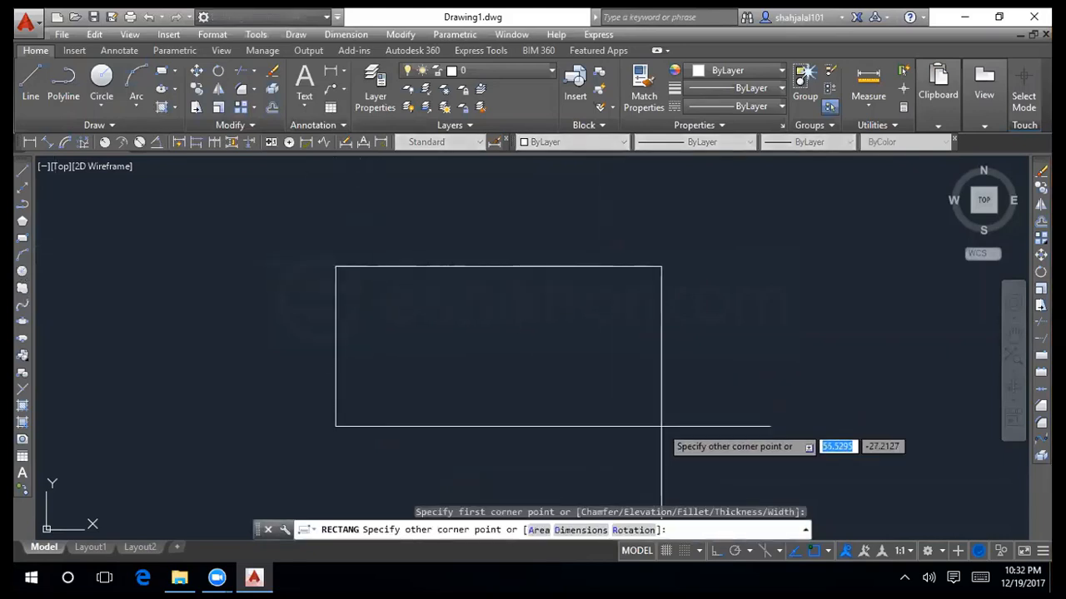
{"action": "type", "text": "50"}
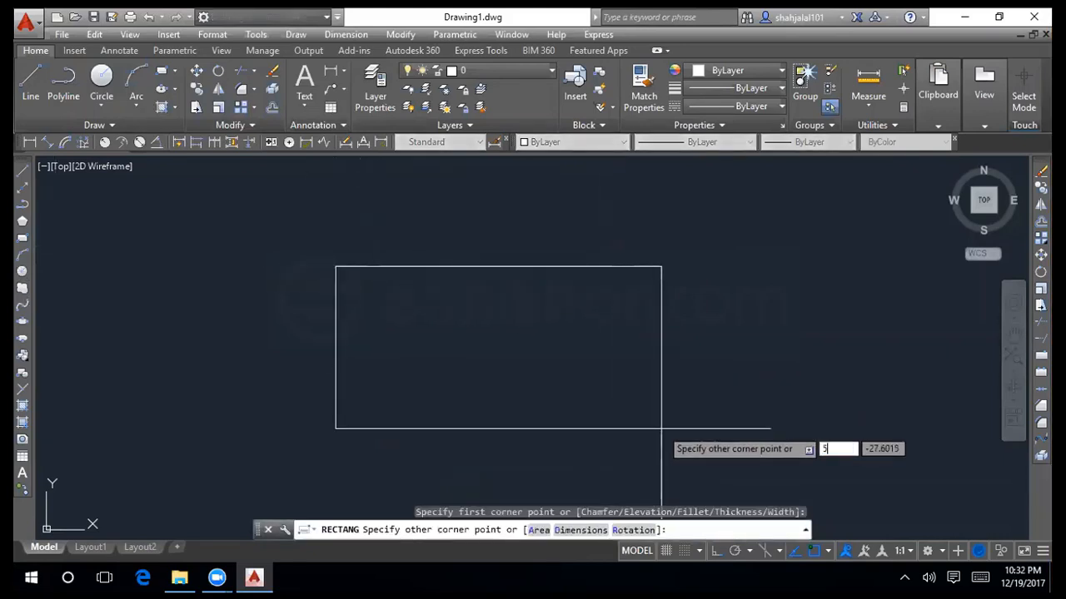
{"action": "key", "text": "Tab"}
{"action": "type", "text": "42"}
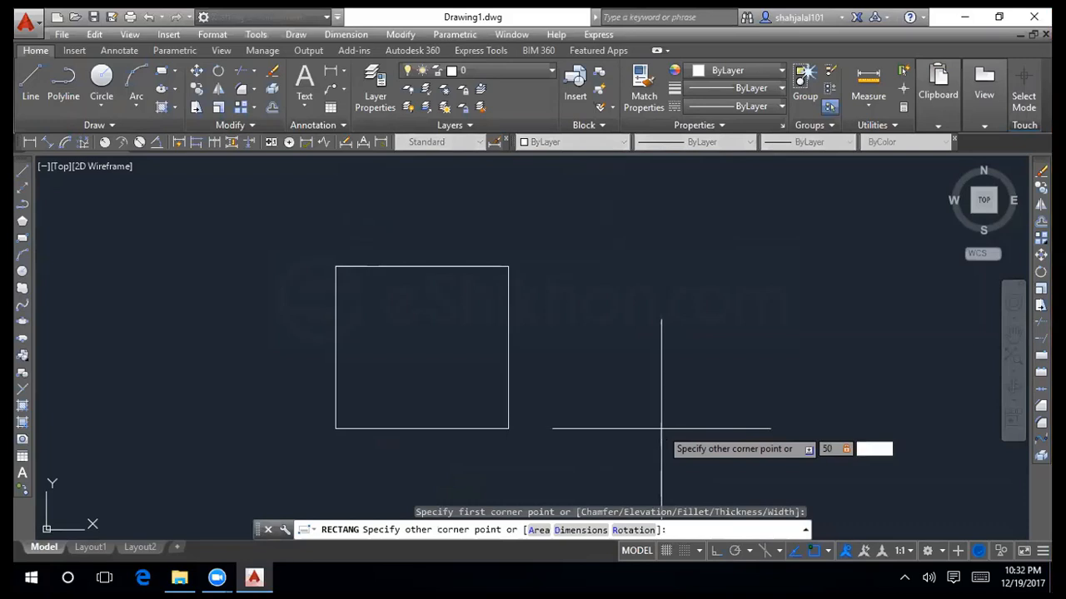
{"action": "key", "text": "Return"}
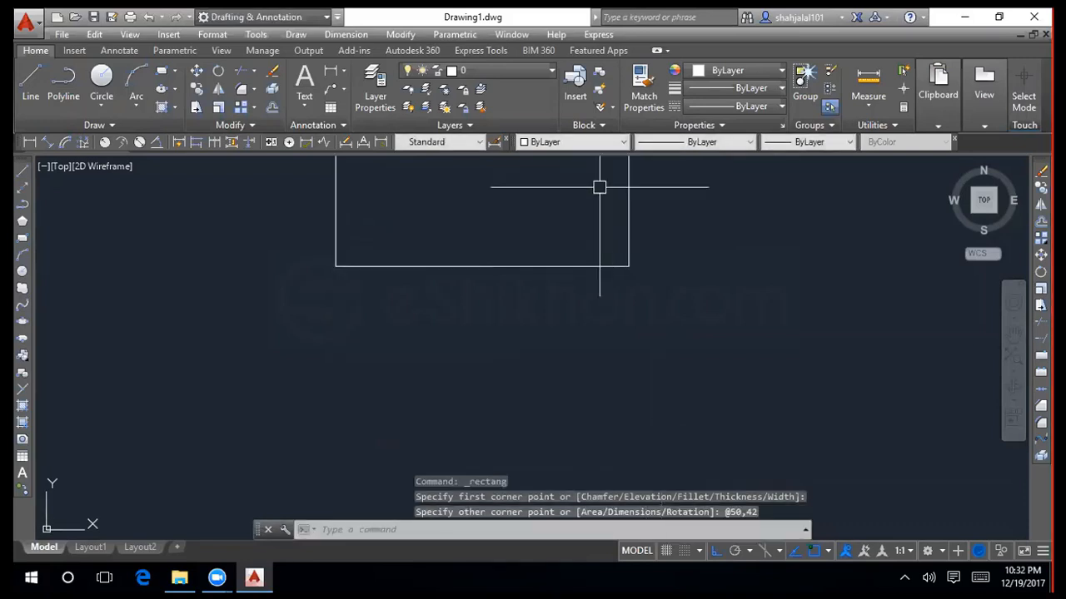
{"action": "type", "text": "RE"}
{"action": "key", "text": "Return"}
Step: Fillet the rectangle's upper-right corner with a radius of 3
{"action": "scroll", "coordinate": [503, 243], "scroll_direction": "down", "scroll_amount": 2}
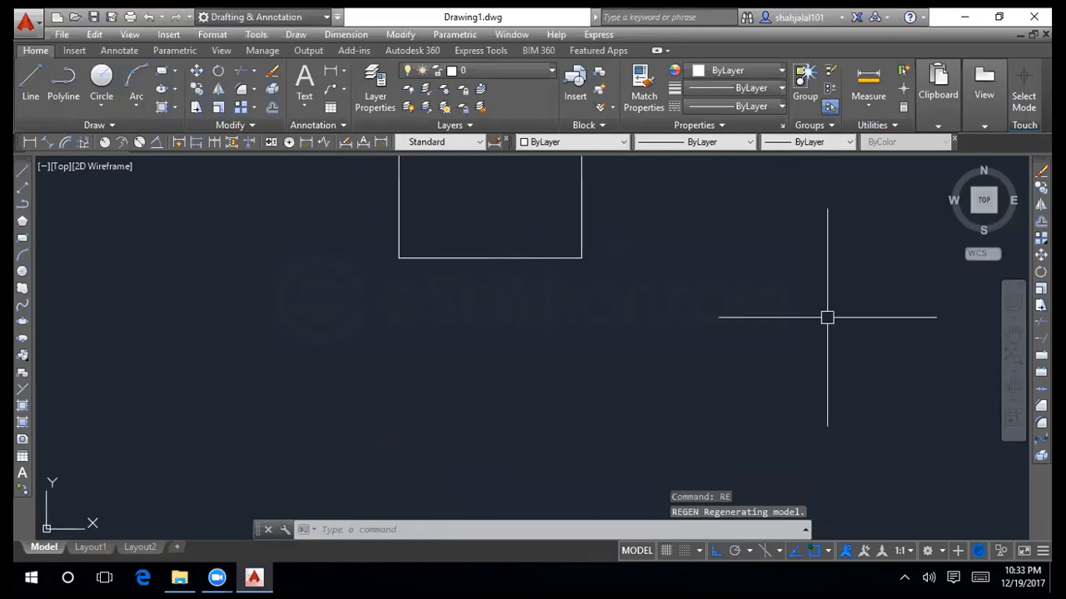
{"action": "left_click", "coordinate": [1014, 338]}
{"action": "mouse_move", "coordinate": [509, 212]}
{"action": "left_mouse_down"}
{"action": "mouse_move", "coordinate": [497, 324]}
{"action": "mouse_move", "coordinate": [542, 358]}
{"action": "left_mouse_up"}
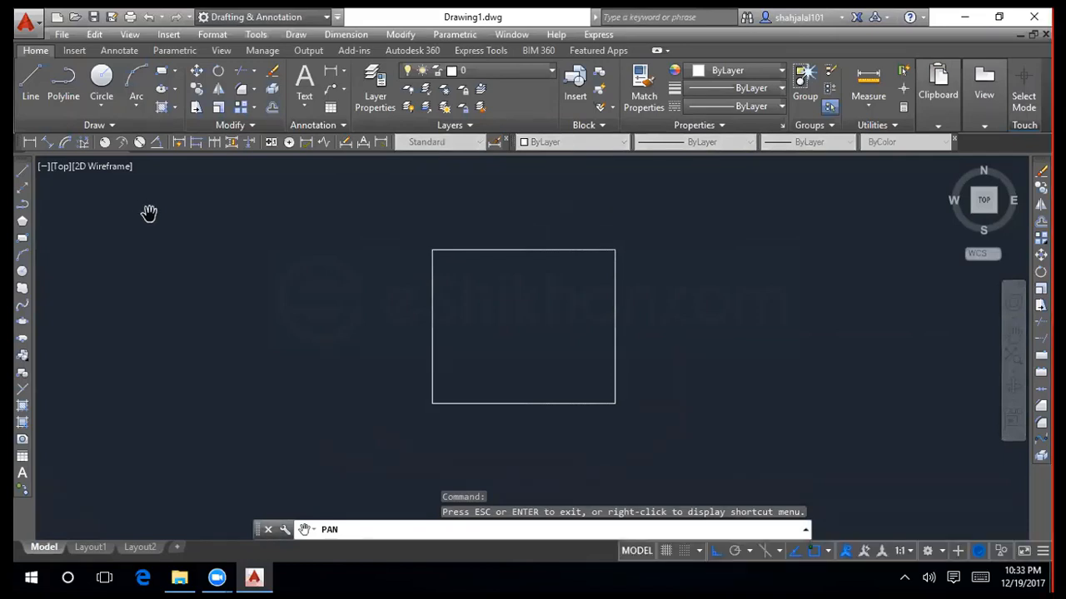
{"action": "key", "text": "Escape"}
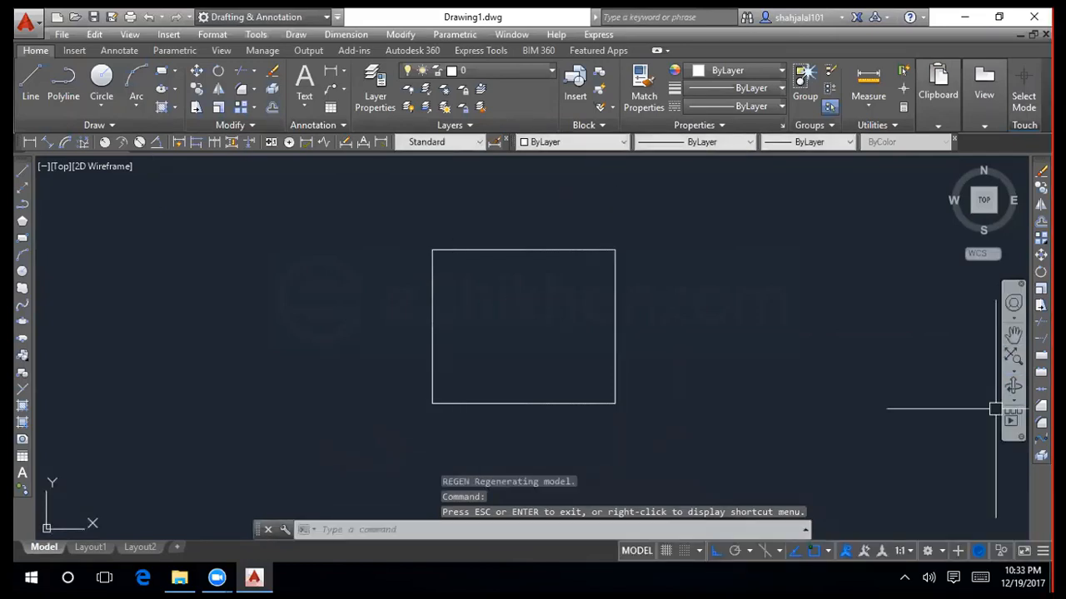
{"action": "type", "text": "f"}
{"action": "key", "text": "Return"}
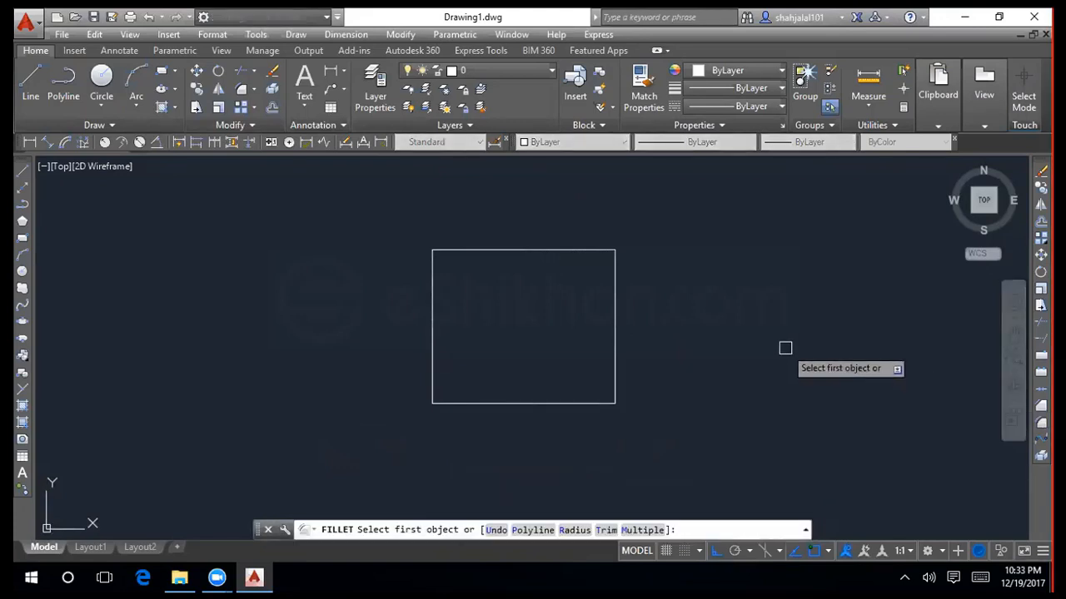
{"action": "type", "text": "d"}
{"action": "key", "text": "Return"}
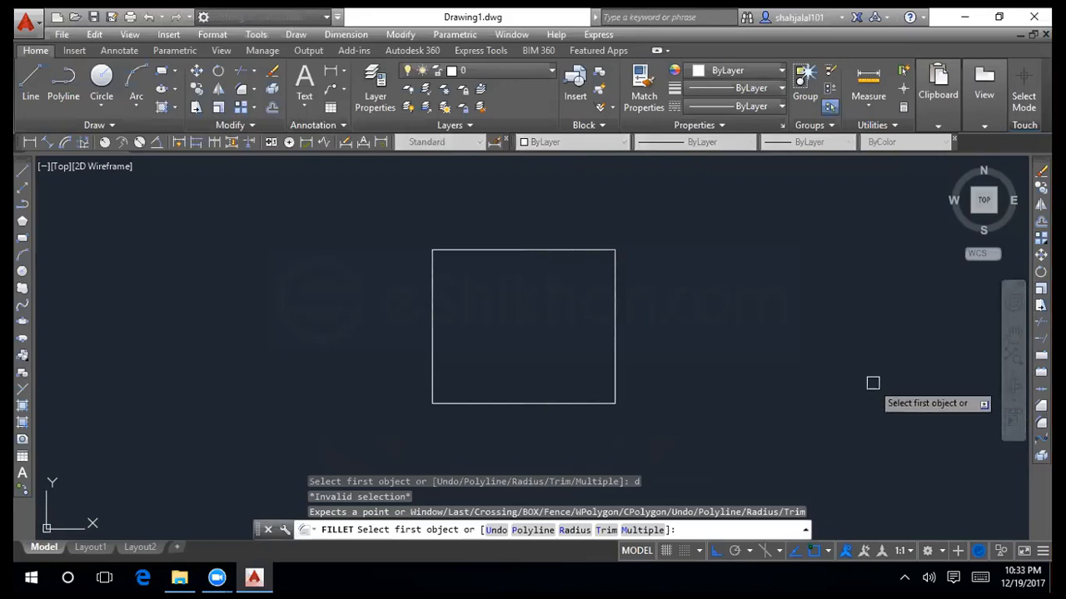
{"action": "type", "text": "r"}
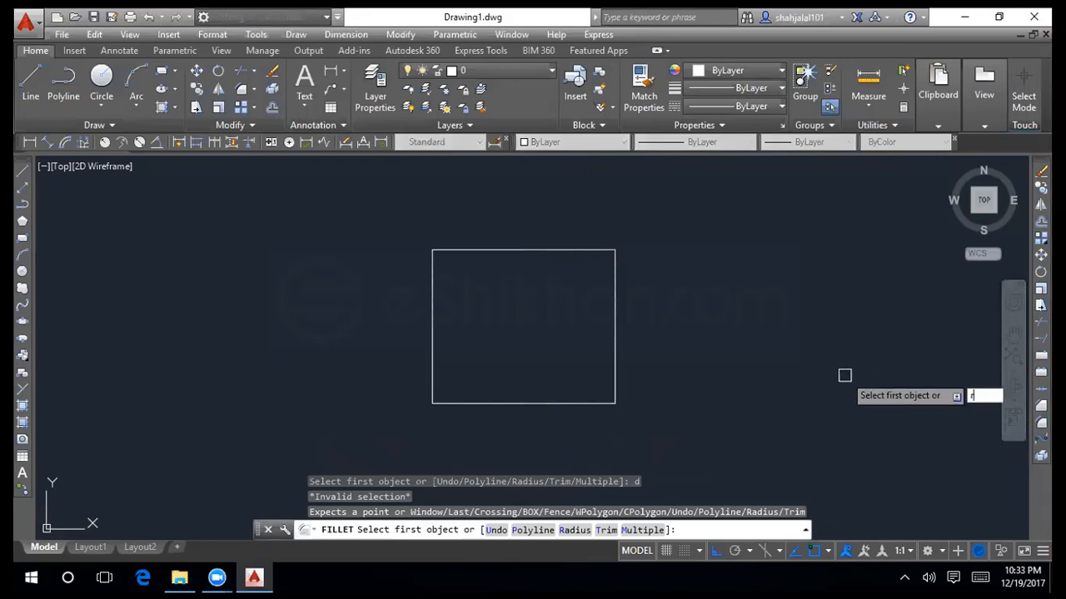
{"action": "key", "text": "Return"}
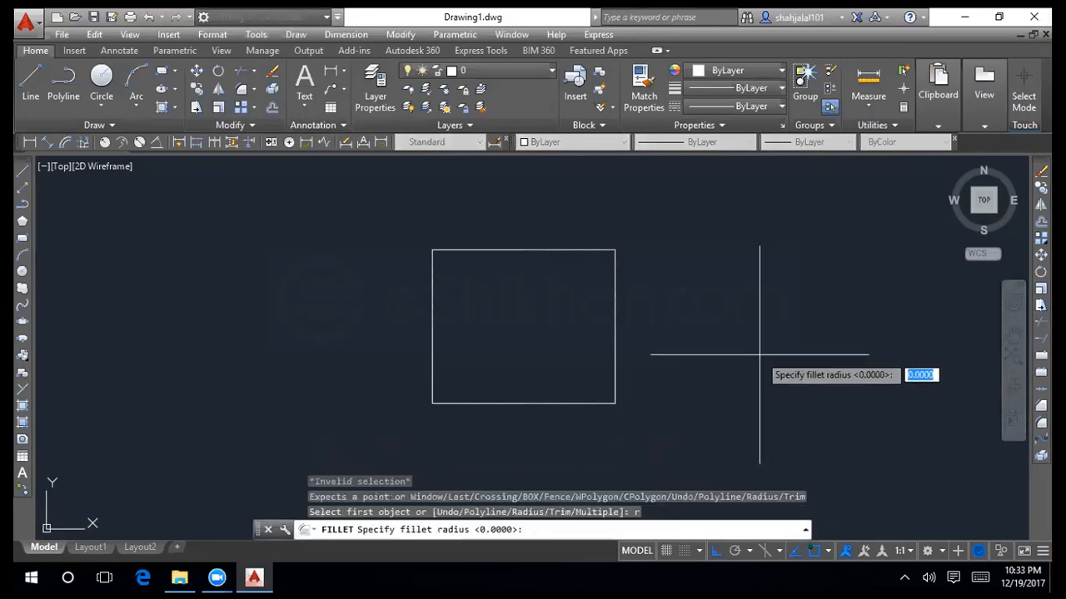
{"action": "type", "text": "1"}
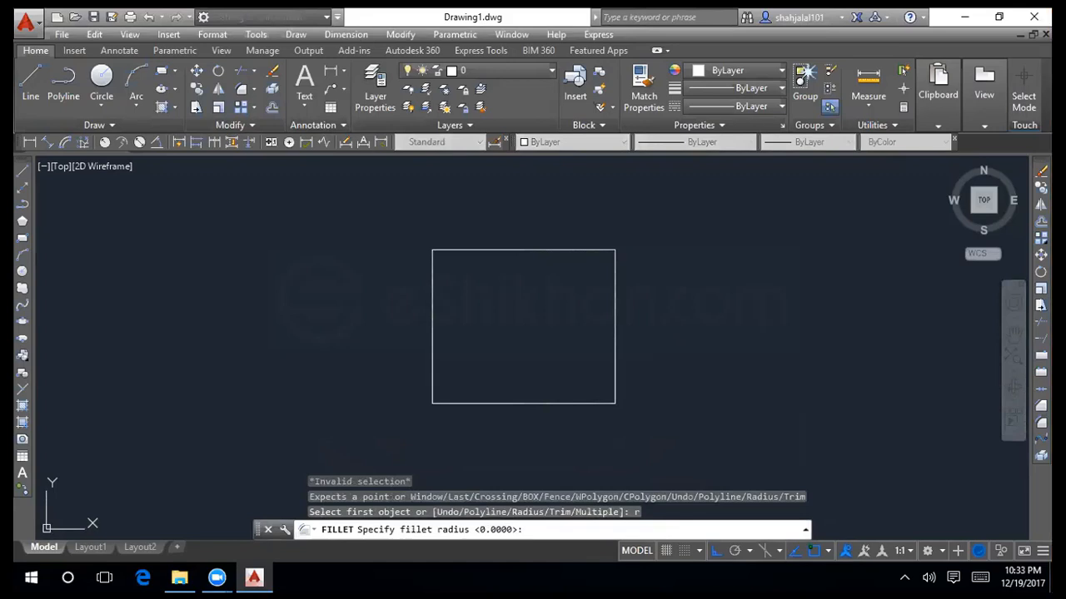
{"action": "key", "text": "Return"}
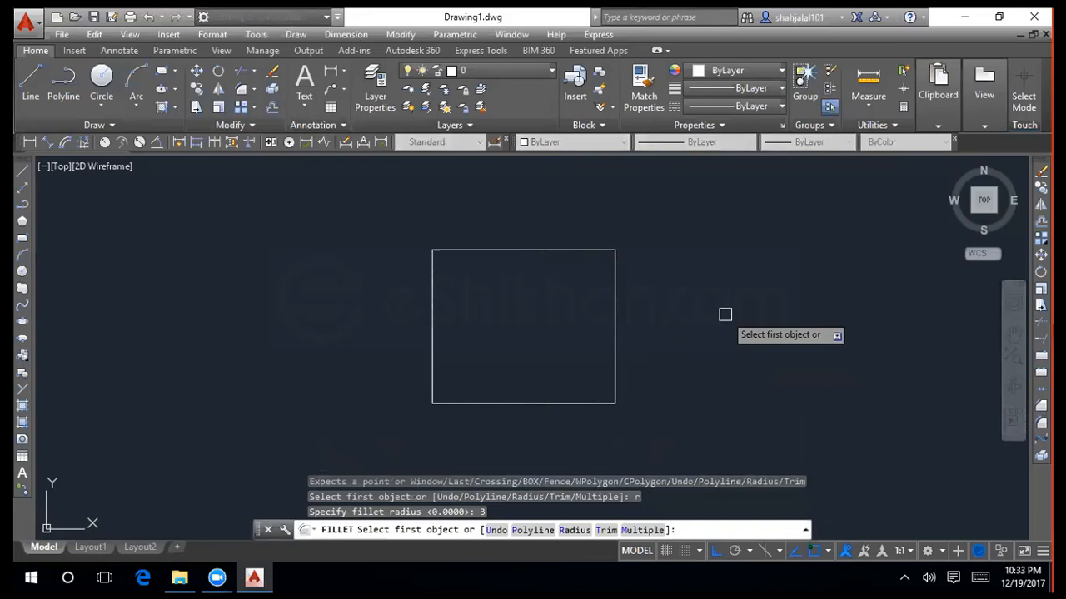
{"action": "left_click", "coordinate": [590, 250]}
{"action": "left_click", "coordinate": [615, 275]}
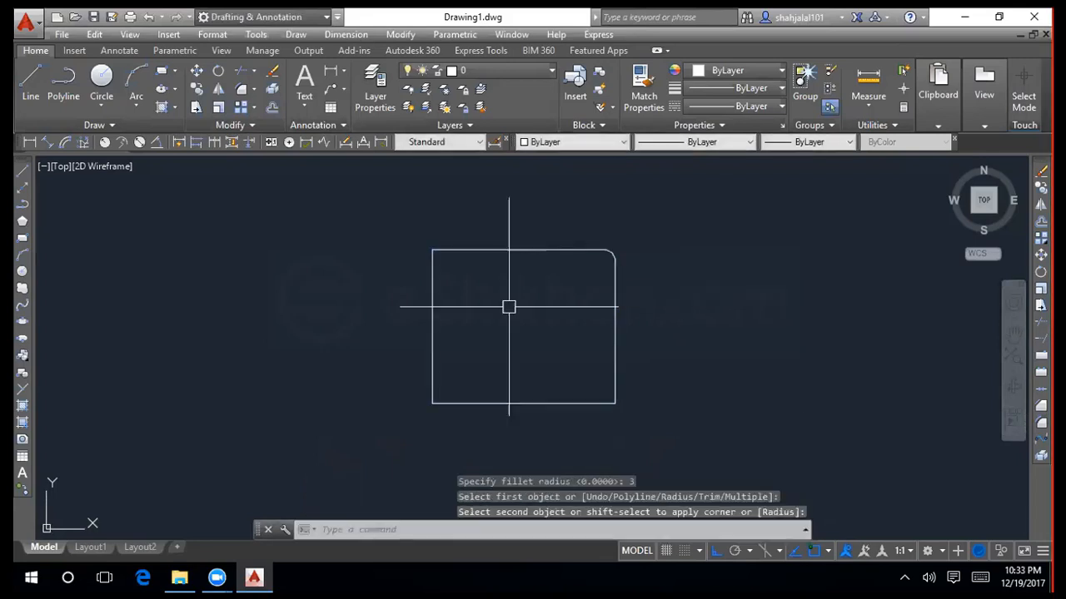
Step: Fillet the rectangle's upper-left and lower-left corners with the same radius of 3
{"action": "key", "text": "Return"}
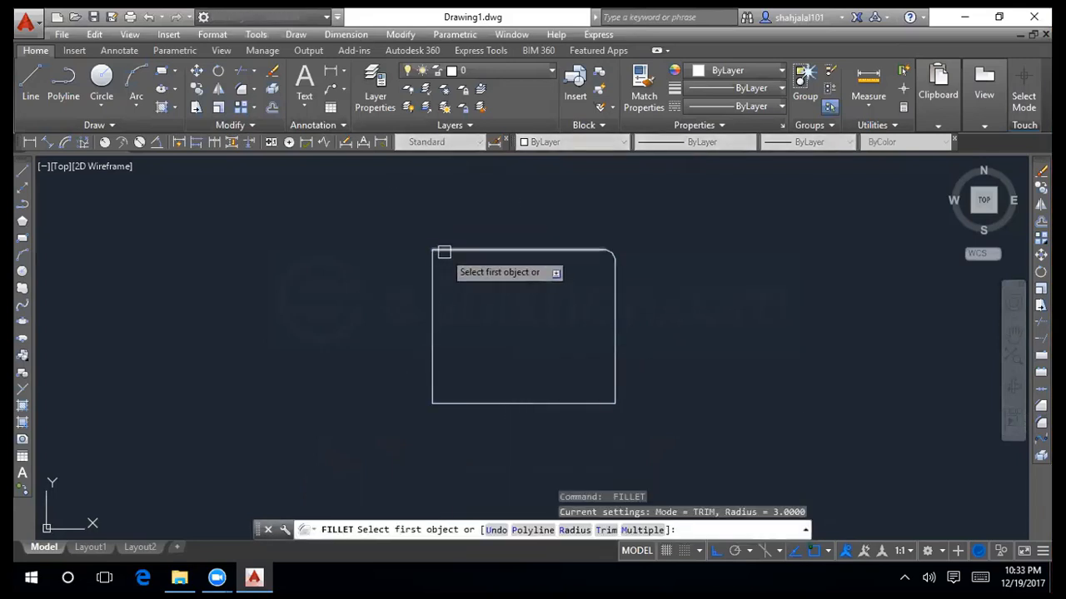
{"action": "left_click", "coordinate": [441, 249]}
{"action": "left_click", "coordinate": [432, 264]}
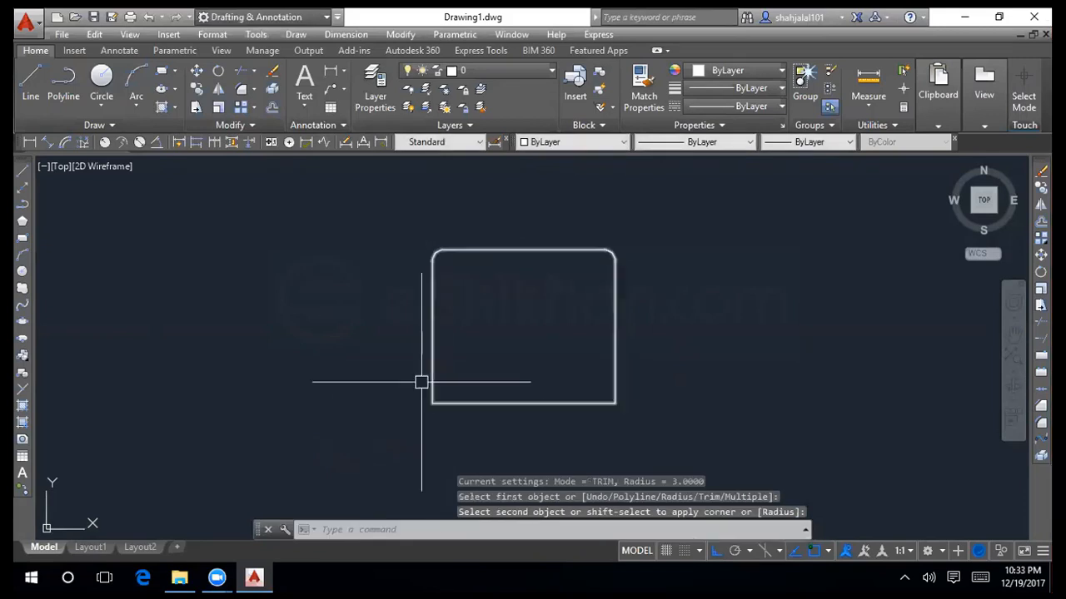
{"action": "key", "text": "Return"}
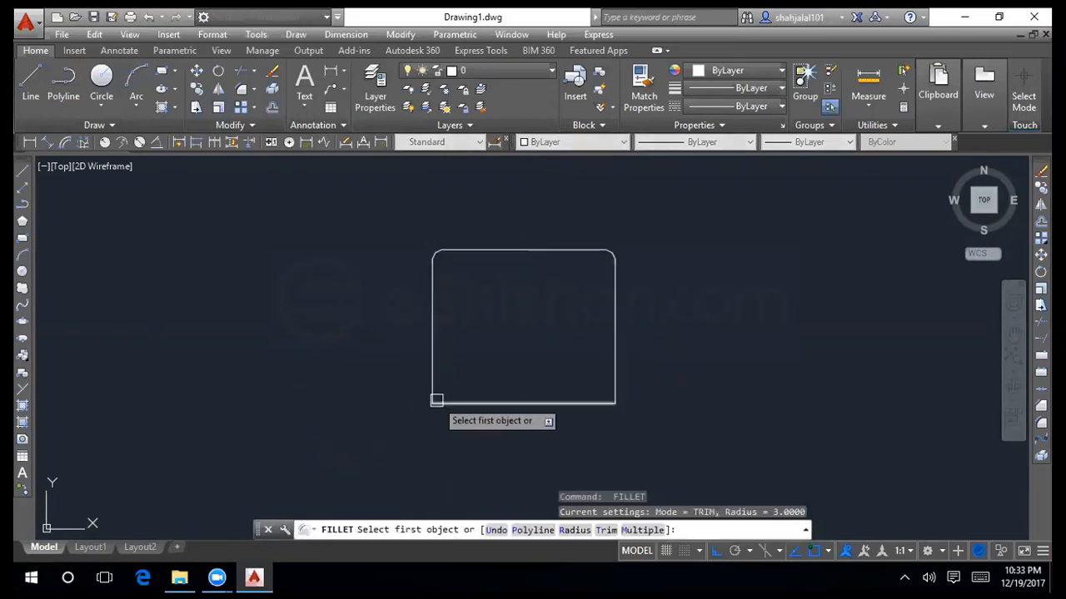
{"action": "left_click", "coordinate": [433, 393]}
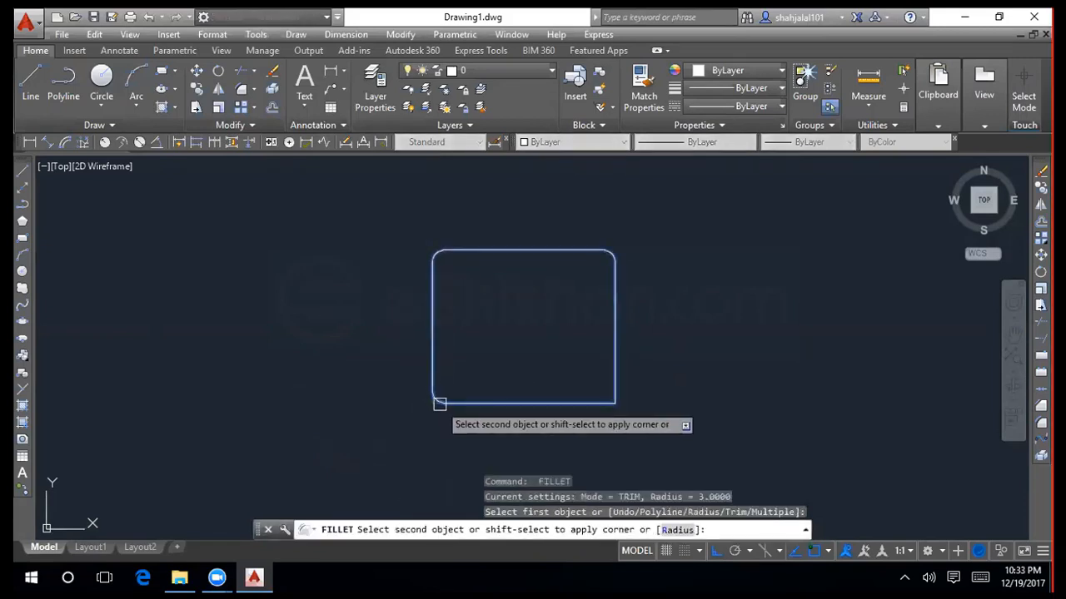
{"action": "left_click", "coordinate": [439, 404]}
Step: Fillet the rectangle's remaining lower-right corner with the same radius of 3
{"action": "left_click", "coordinate": [595, 403]}
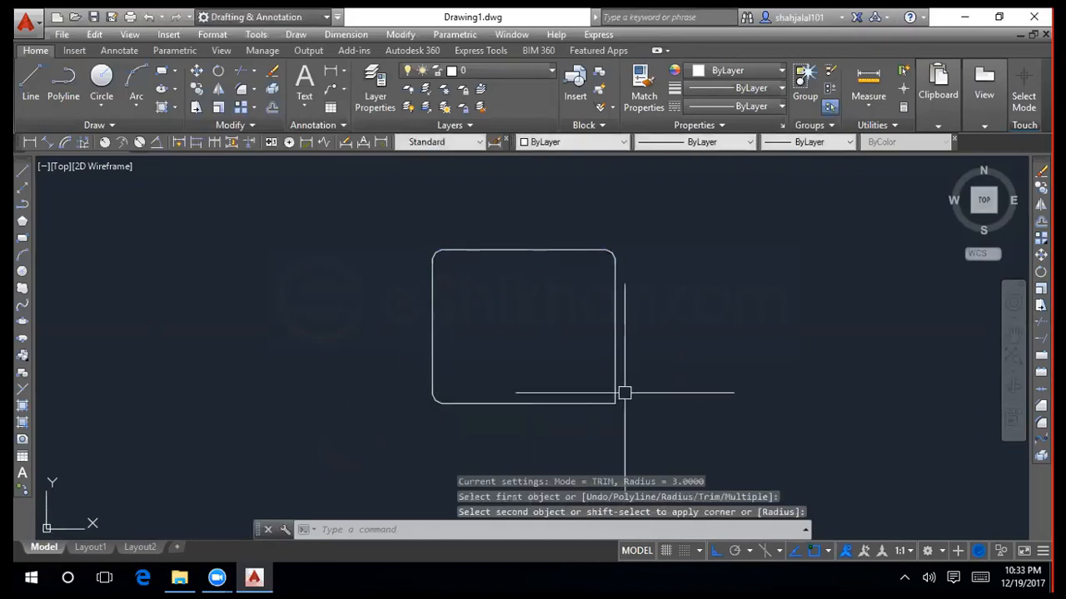
{"action": "left_click", "coordinate": [624, 392]}
{"action": "key", "text": "Return"}
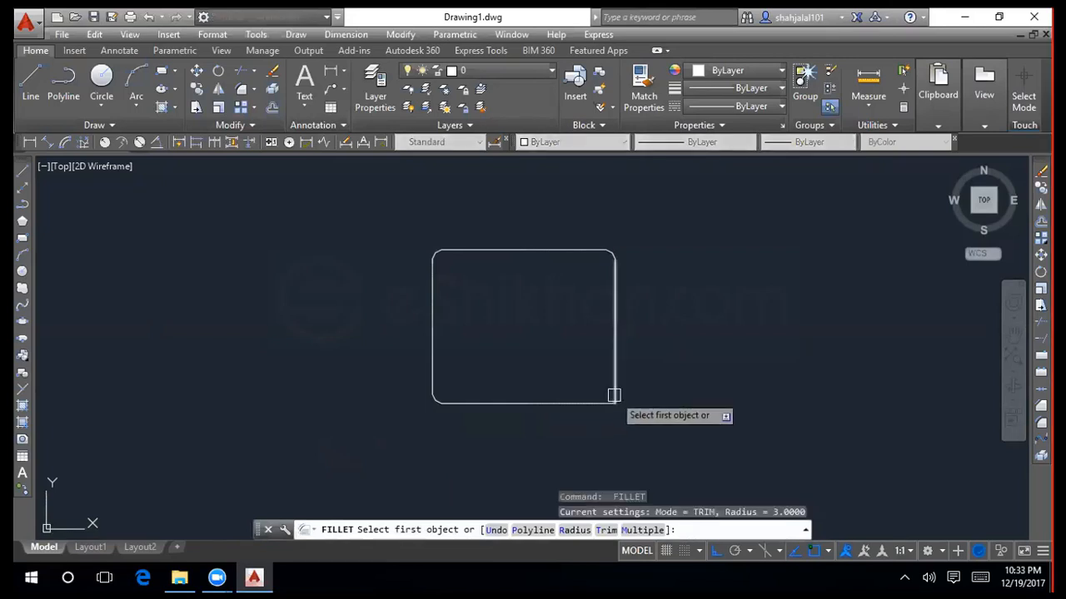
{"action": "left_click", "coordinate": [604, 403]}
{"action": "left_click", "coordinate": [604, 404]}
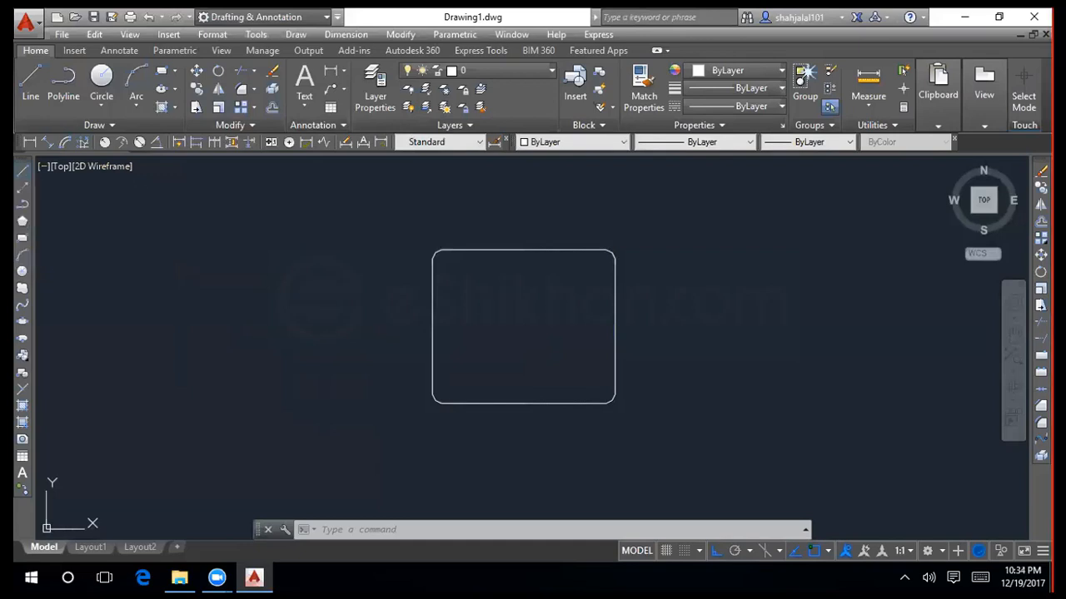
Step: Draw a 19-unit vertical line downward from where the lower-left fillet meets the rectangle's bottom edge
{"action": "left_click", "coordinate": [23, 170]}
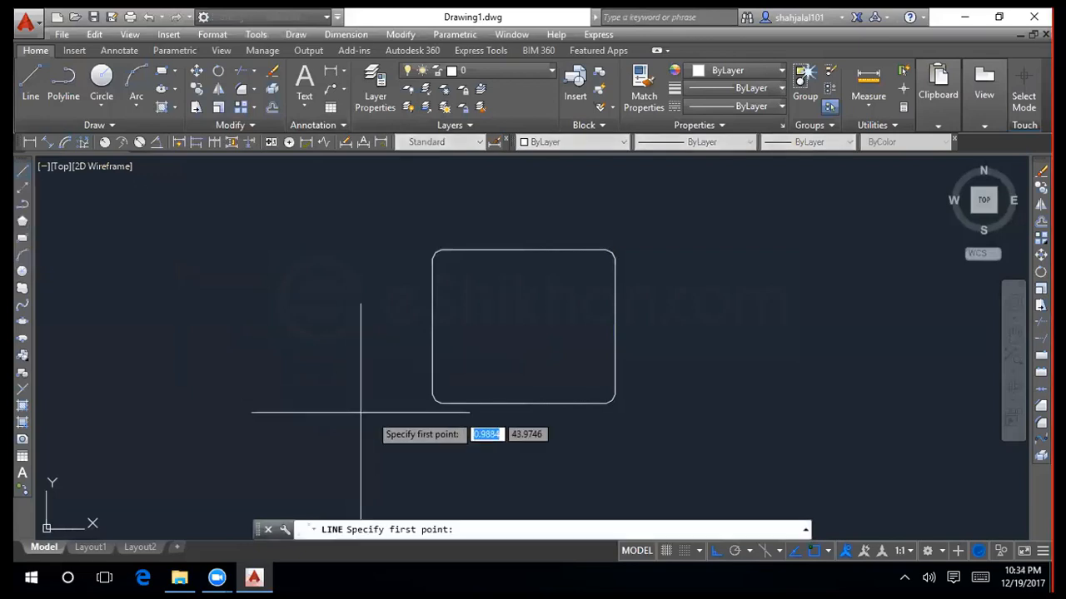
{"action": "left_click", "coordinate": [443, 403]}
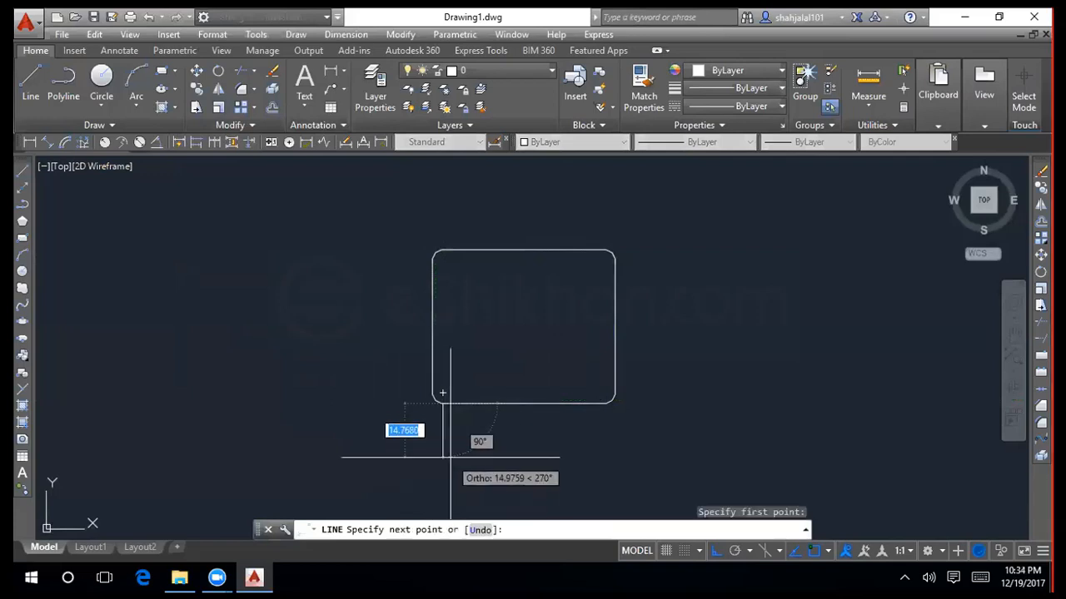
{"action": "type", "text": "19"}
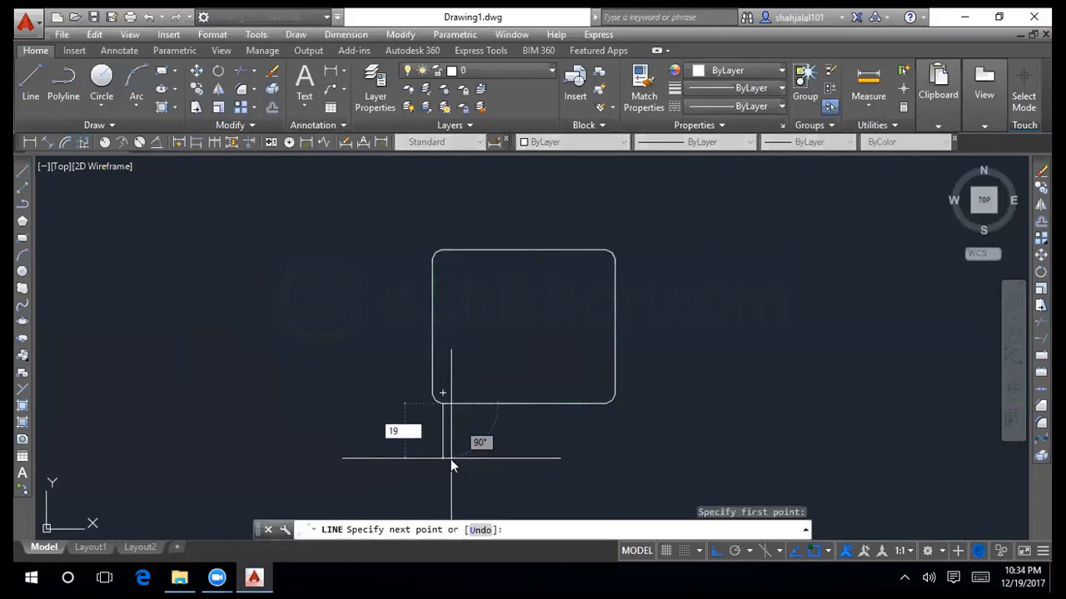
{"action": "key", "text": "Return"}
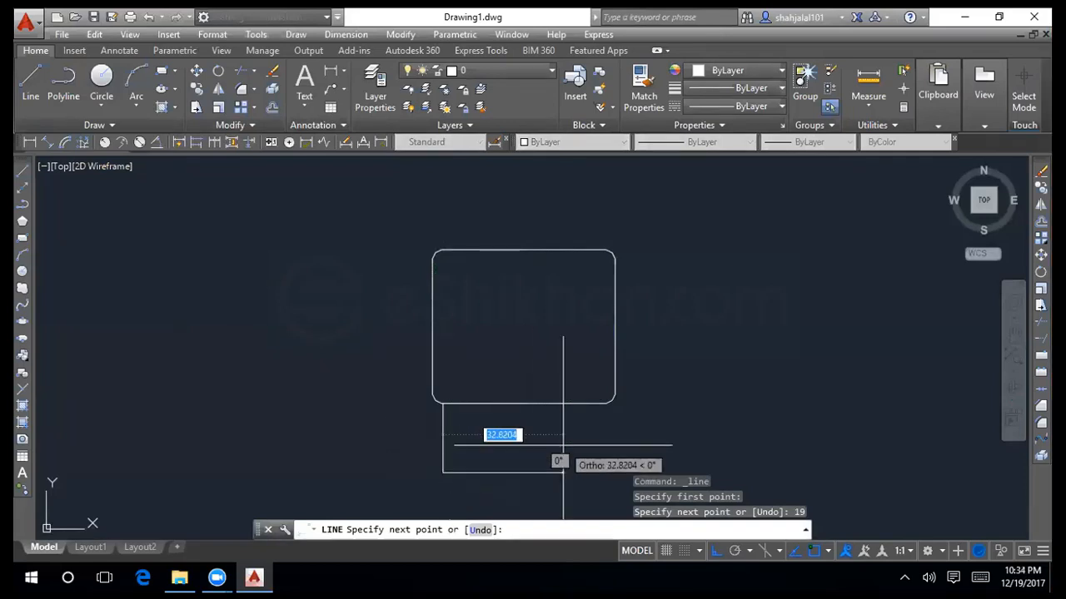
{"action": "key", "text": "Return"}
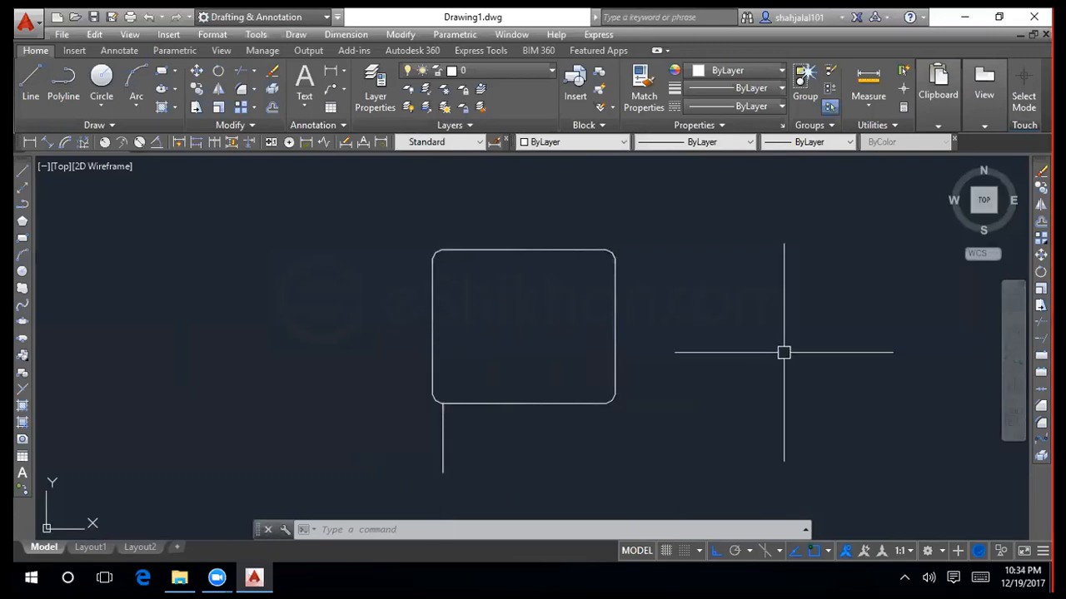
Step: Offset the short vertical line 42 units to the right using the Through option, and exit the command
{"action": "type", "text": "o"}
{"action": "key", "text": "Return"}
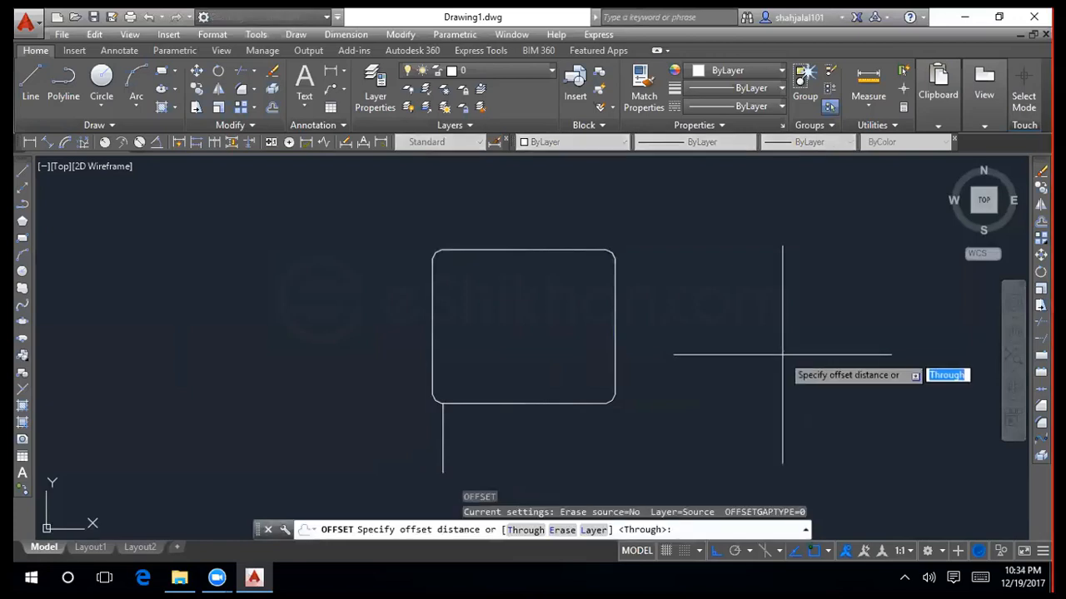
{"action": "key", "text": "Return"}
{"action": "left_click", "coordinate": [443, 423]}
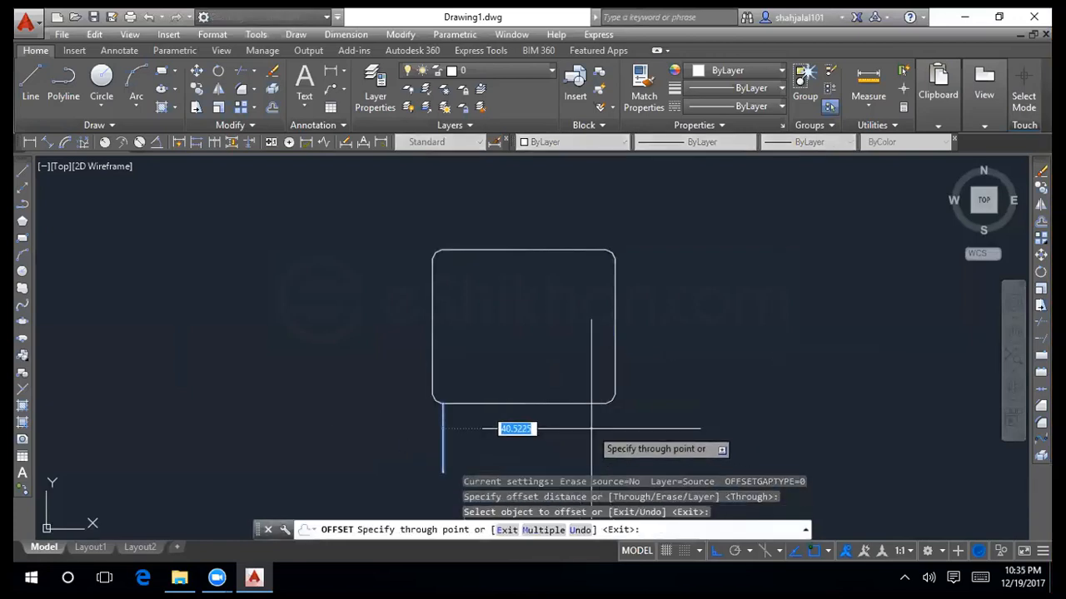
{"action": "type", "text": "42"}
{"action": "key", "text": "Return"}
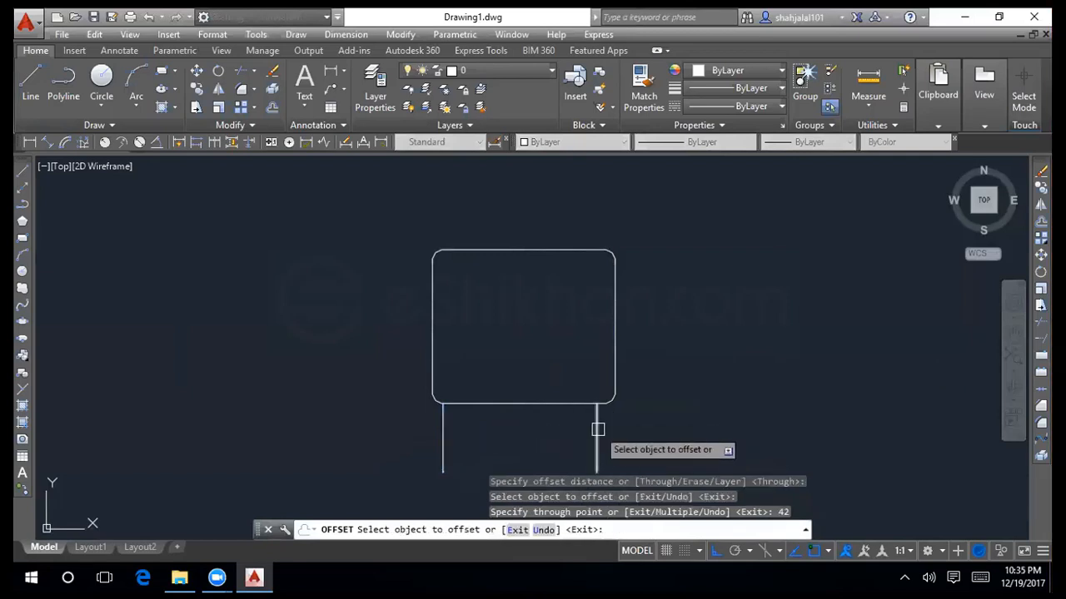
{"action": "left_click", "coordinate": [596, 428]}
{"action": "type", "text": "e"}
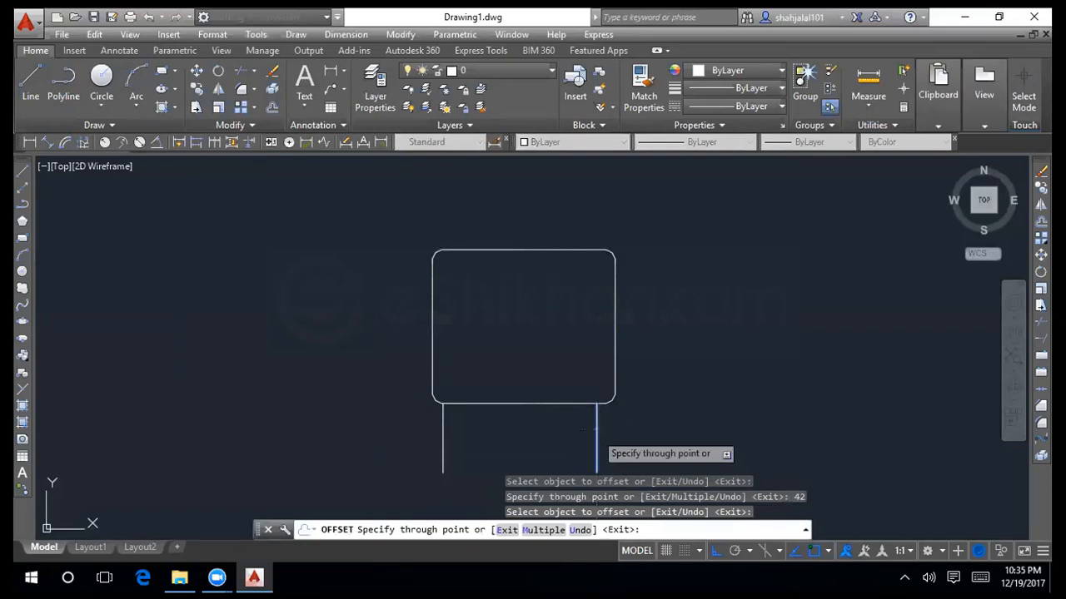
{"action": "key", "text": "Return"}
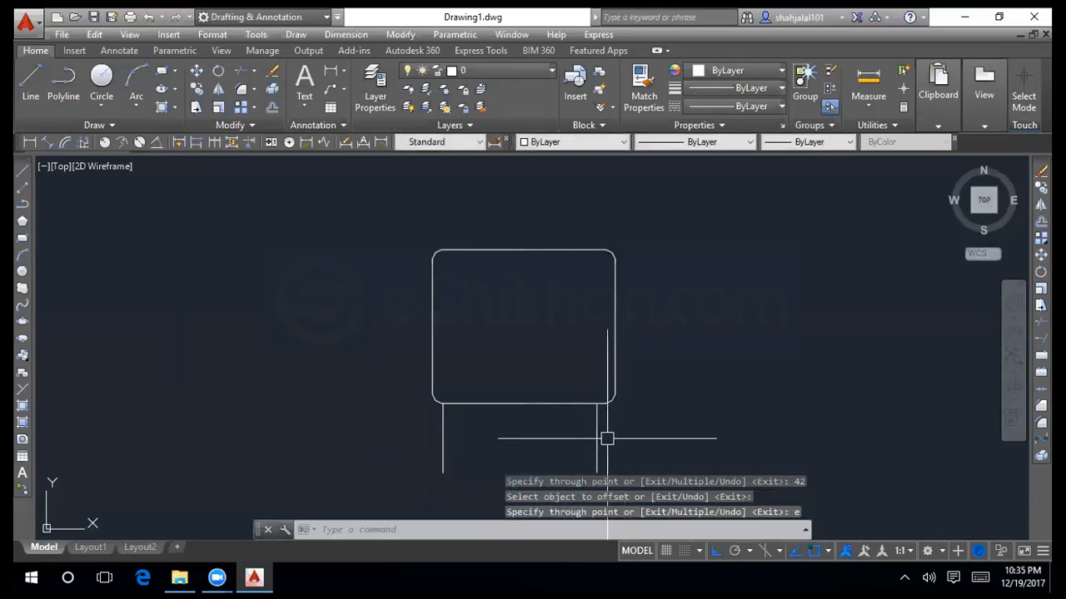
Step: Erase the offset copy of the short vertical line near the body's lower-right corner
{"action": "left_click", "coordinate": [596, 439]}
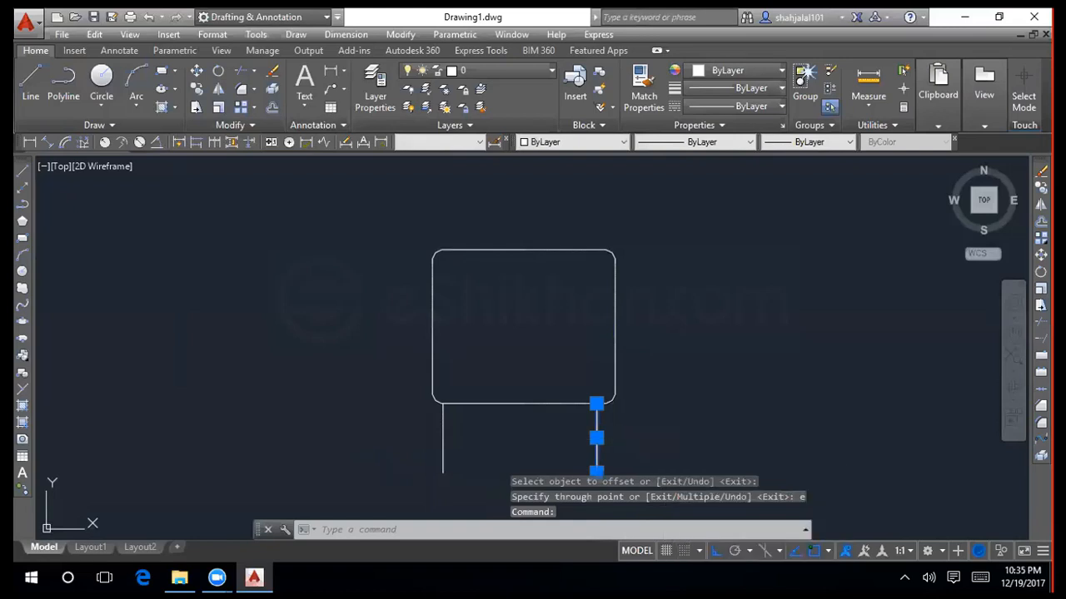
{"action": "type", "text": "e"}
{"action": "key", "text": "Return"}
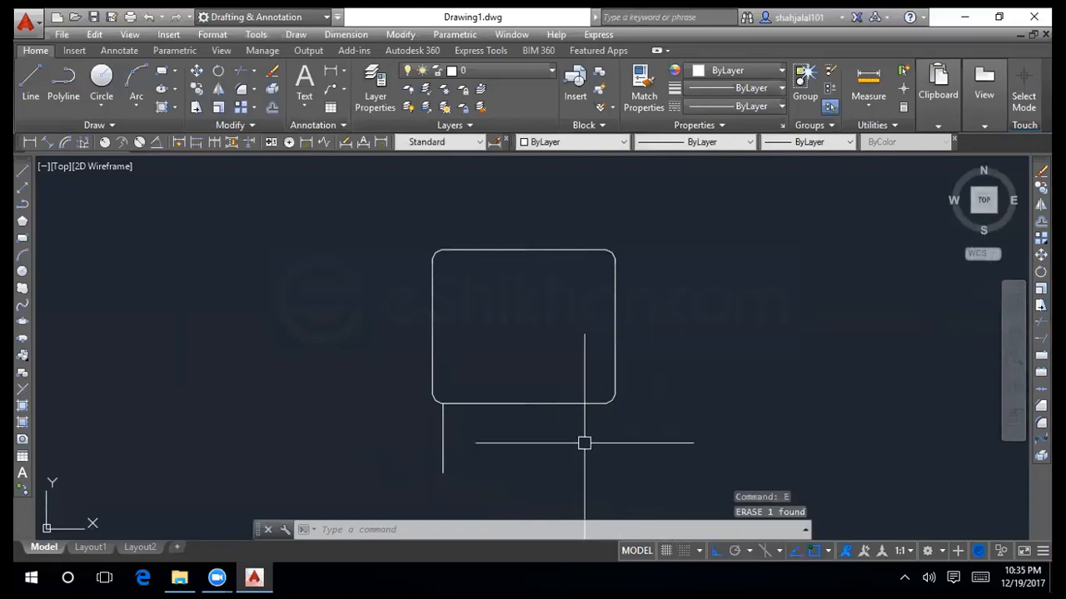
Step: Draw a 19-unit vertical line downward from where the lower-right fillet meets the body's bottom edge
{"action": "left_click", "coordinate": [22, 172]}
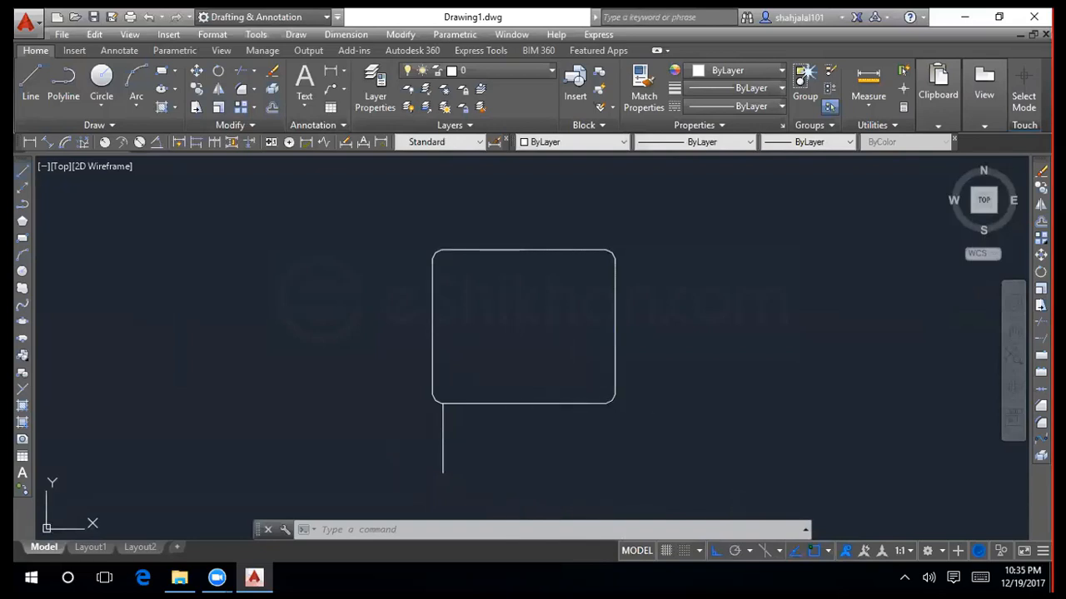
{"action": "left_click", "coordinate": [604, 403]}
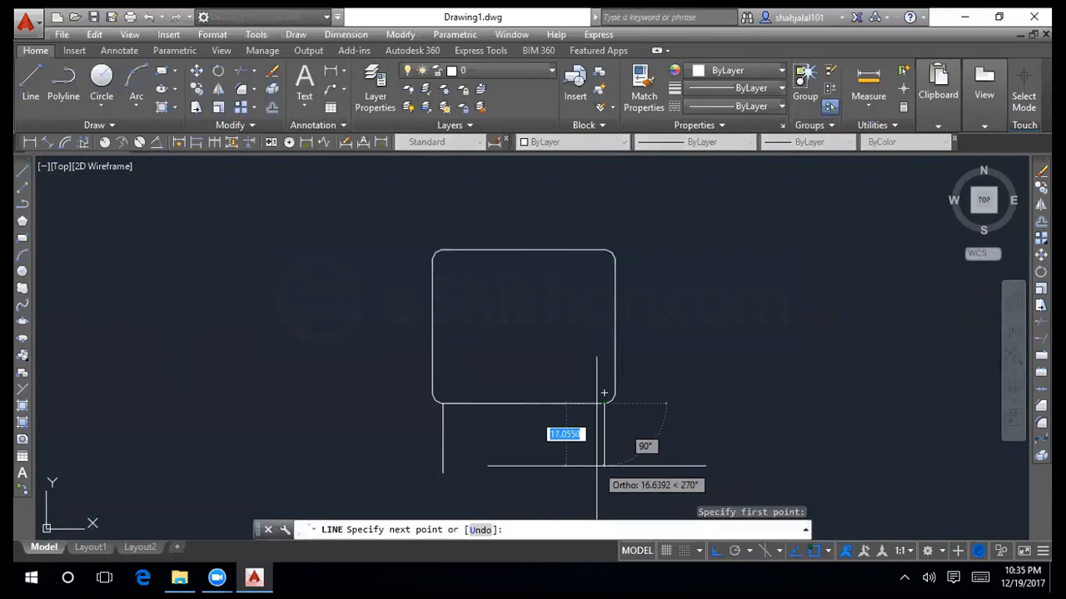
{"action": "type", "text": "19"}
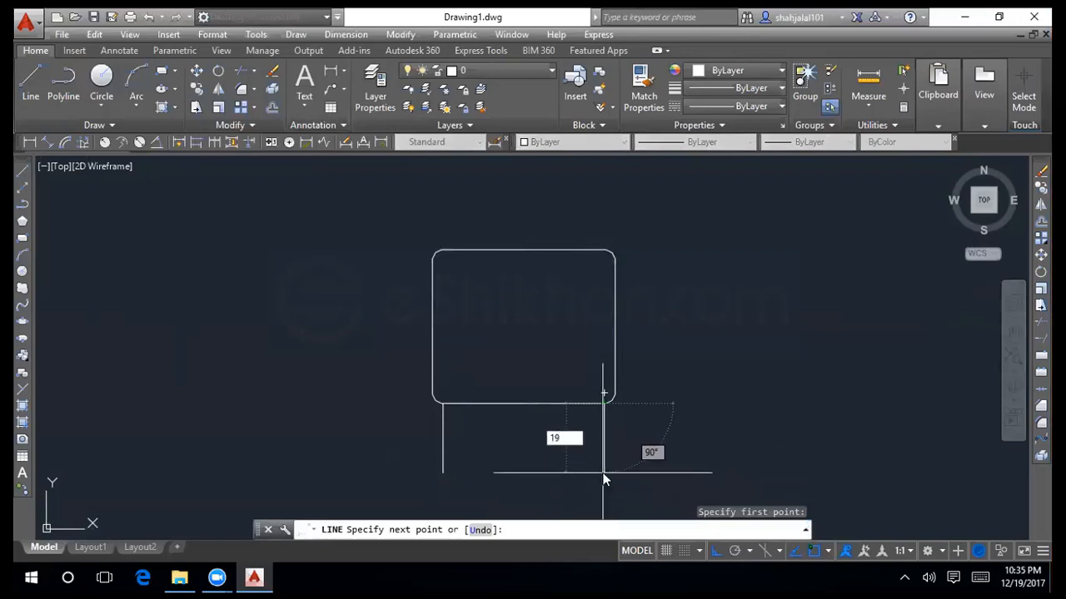
{"action": "key", "text": "Return"}
{"action": "key", "text": "Return"}
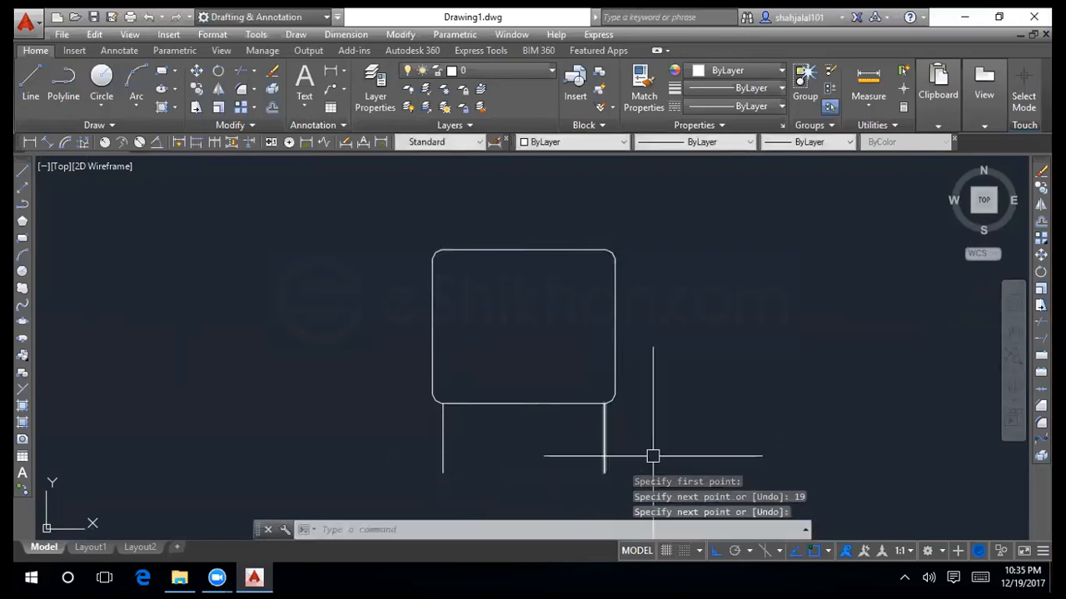
Step: Add a linear dimension between the lower ends of the two short vertical lines and inspect its text
{"action": "left_click", "coordinate": [30, 142]}
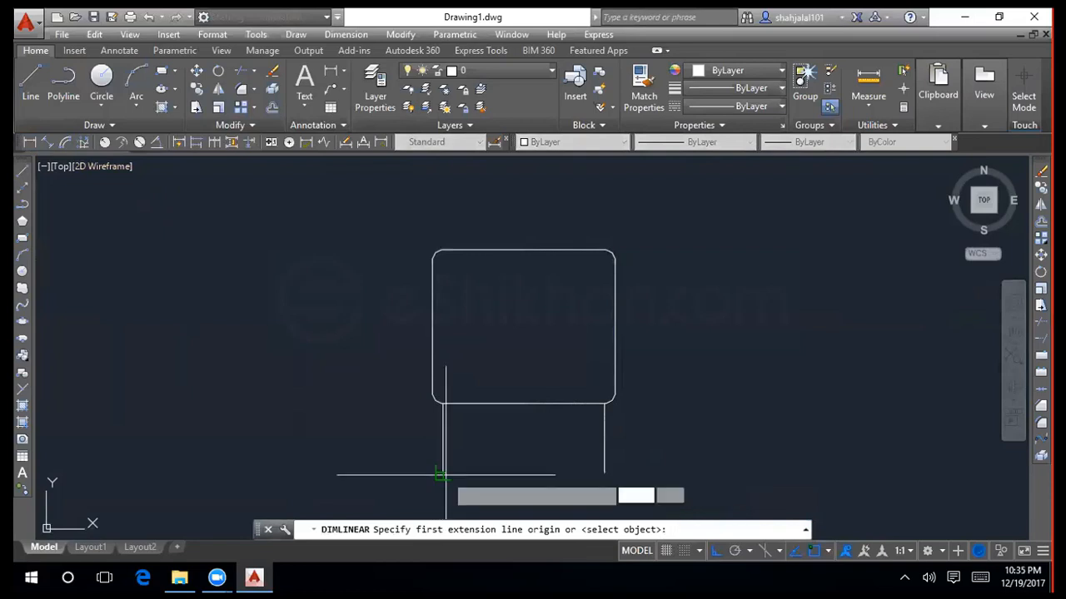
{"action": "left_click", "coordinate": [443, 473]}
{"action": "left_click", "coordinate": [604, 473]}
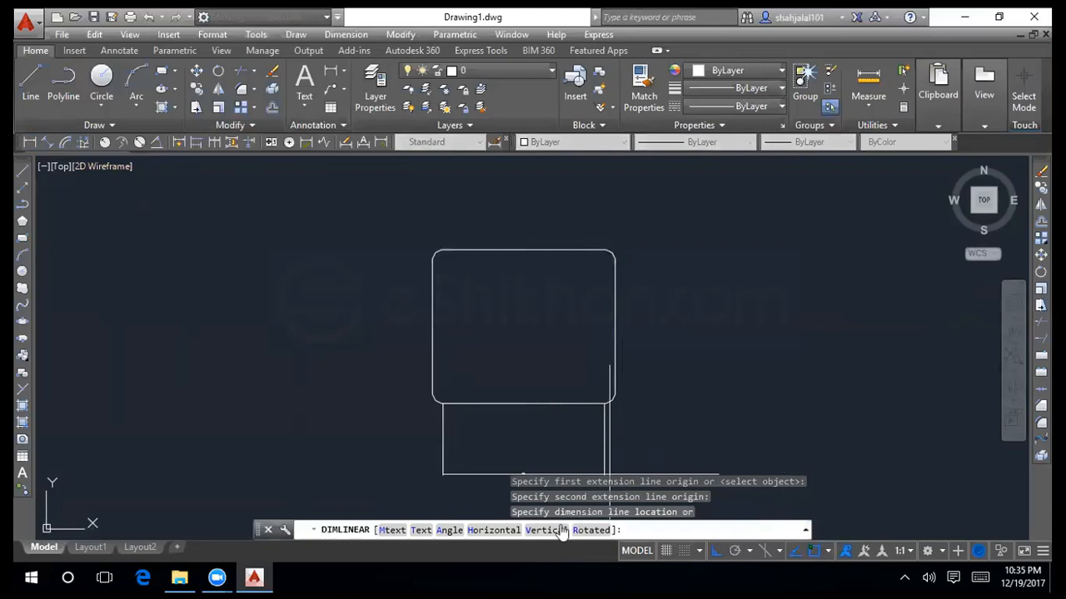
{"action": "left_click", "coordinate": [535, 487]}
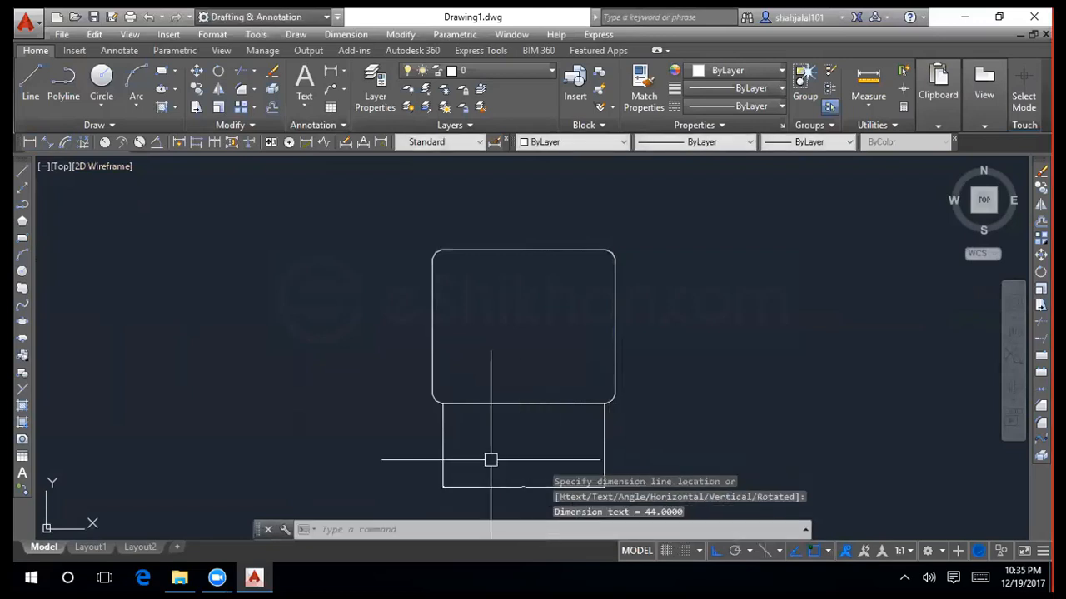
{"action": "scroll", "coordinate": [534, 487], "scroll_direction": "up", "scroll_amount": 8}
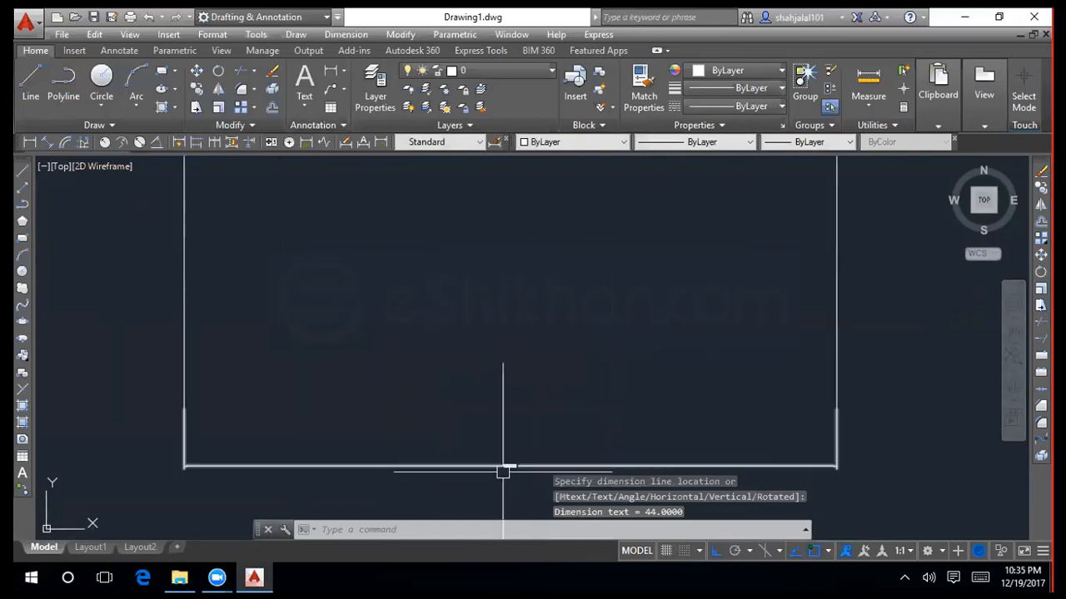
{"action": "scroll", "coordinate": [519, 471], "scroll_direction": "up", "scroll_amount": 2}
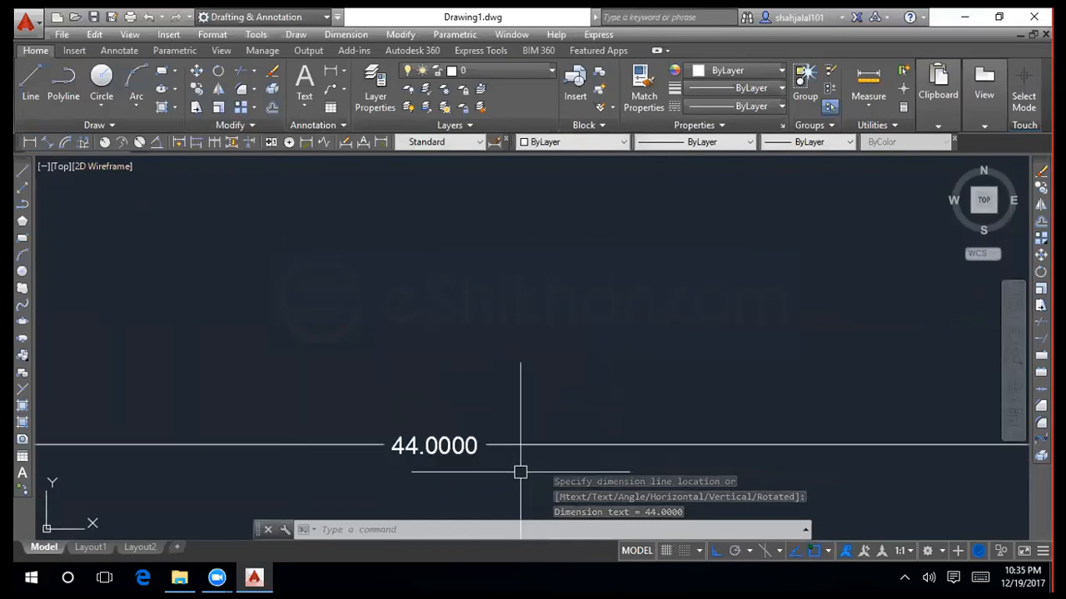
{"action": "scroll", "coordinate": [519, 472], "scroll_direction": "down", "scroll_amount": 10}
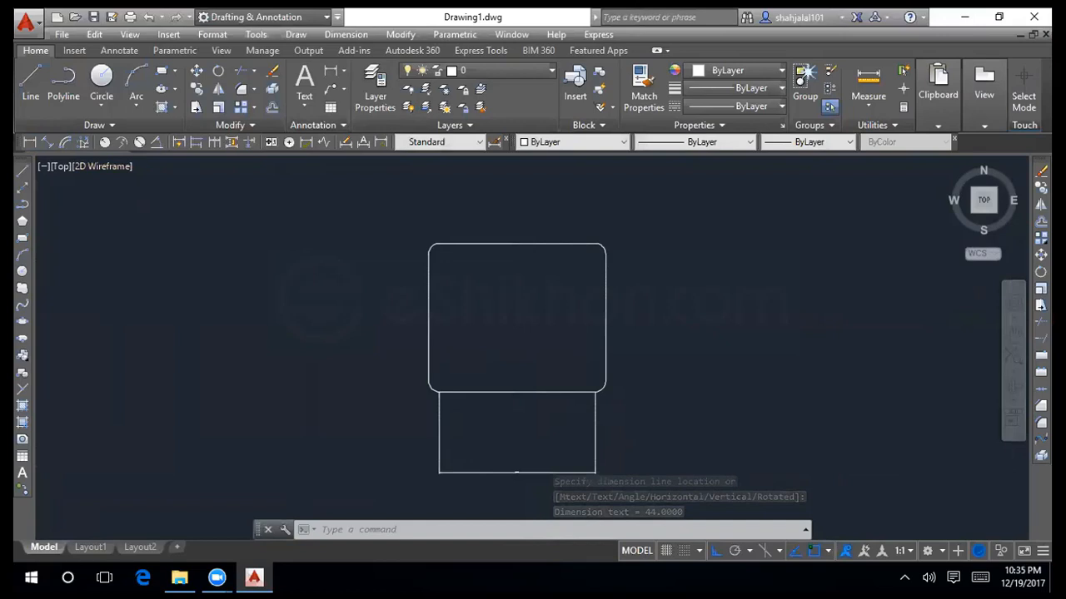
Step: Erase the linear dimension between the lower ends of the two short vertical lines
{"action": "scroll", "coordinate": [516, 472], "scroll_direction": "up", "scroll_amount": 2}
{"action": "key", "text": "Escape"}
{"action": "left_click", "coordinate": [389, 413]}
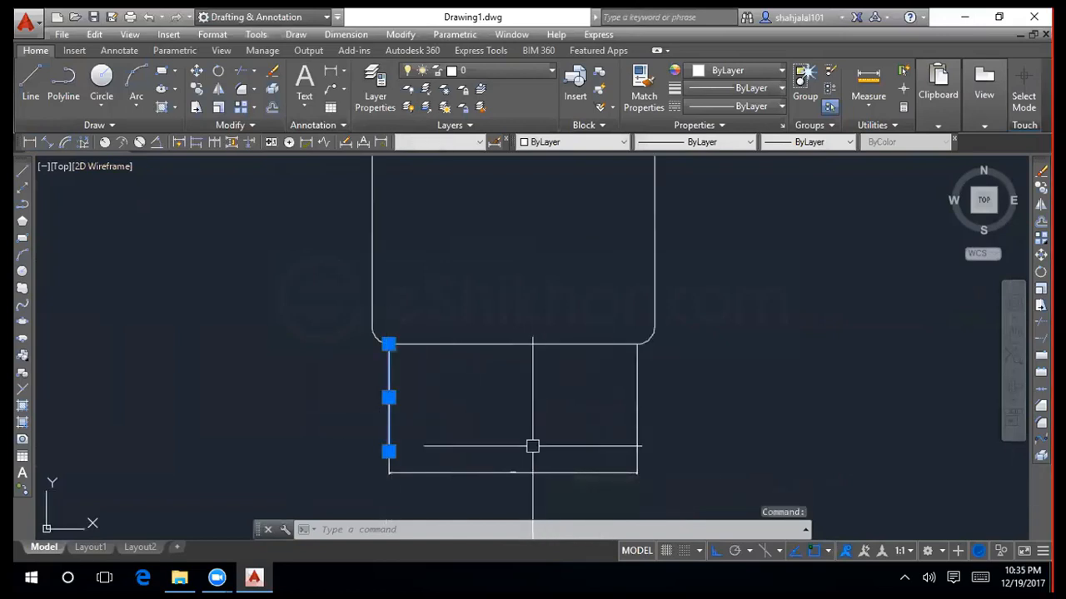
{"action": "key", "text": "Escape"}
{"action": "left_click", "coordinate": [543, 473]}
{"action": "type", "text": "e"}
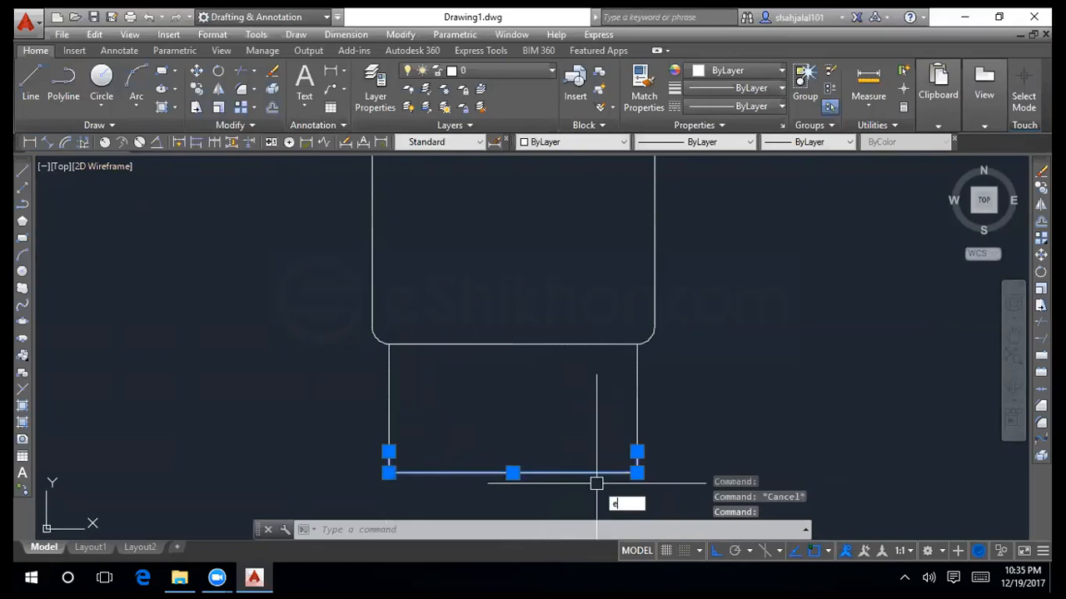
{"action": "key", "text": "Return"}
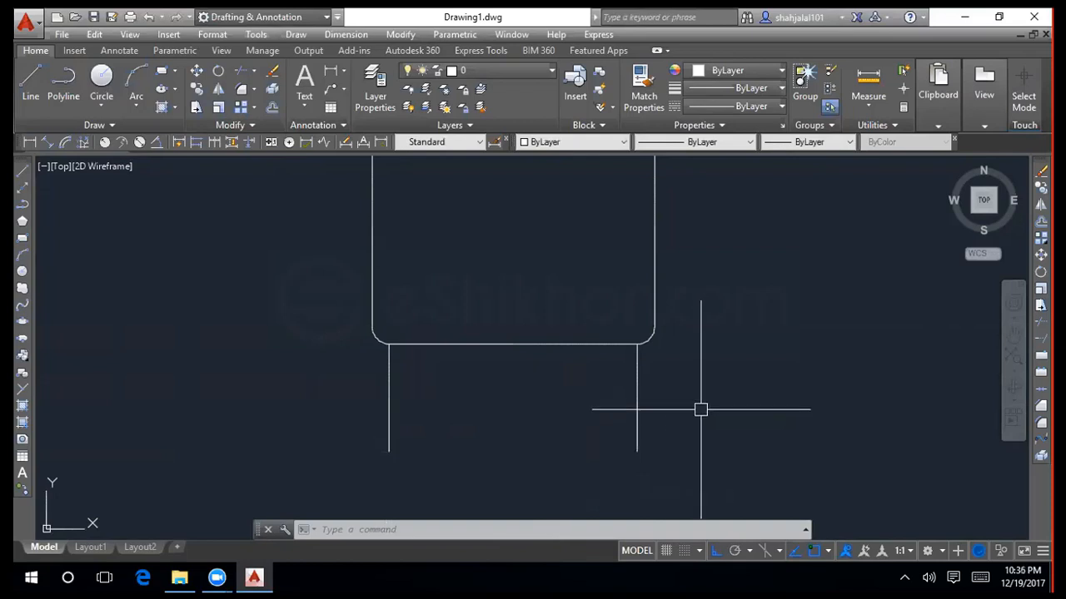
Step: Erase both short vertical lines below the rounded body
{"action": "left_click", "coordinate": [636, 404]}
{"action": "left_click", "coordinate": [388, 398]}
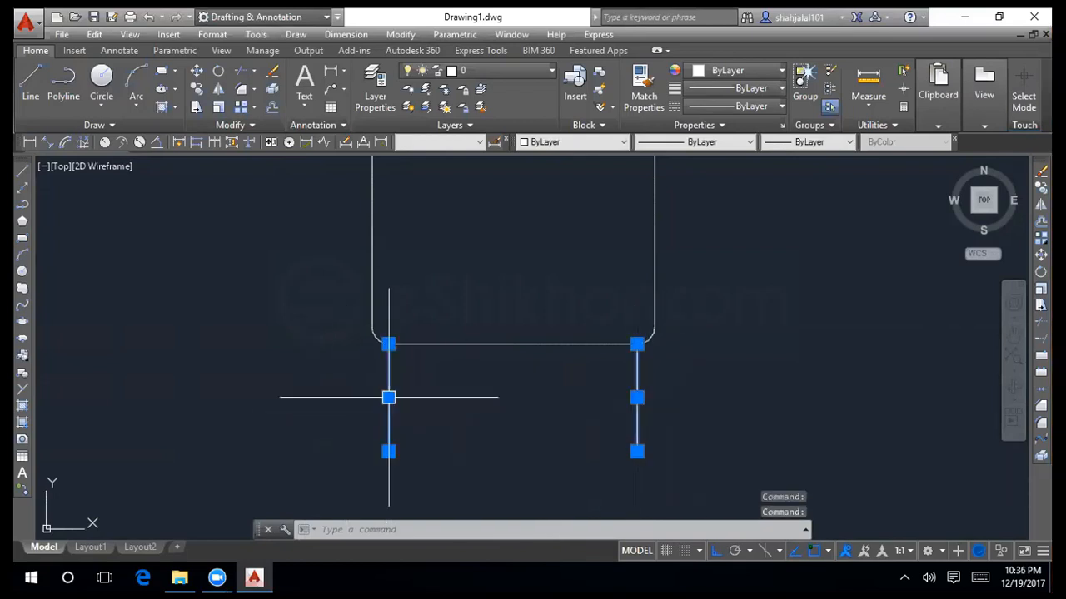
{"action": "type", "text": "E"}
{"action": "key", "text": "Return"}
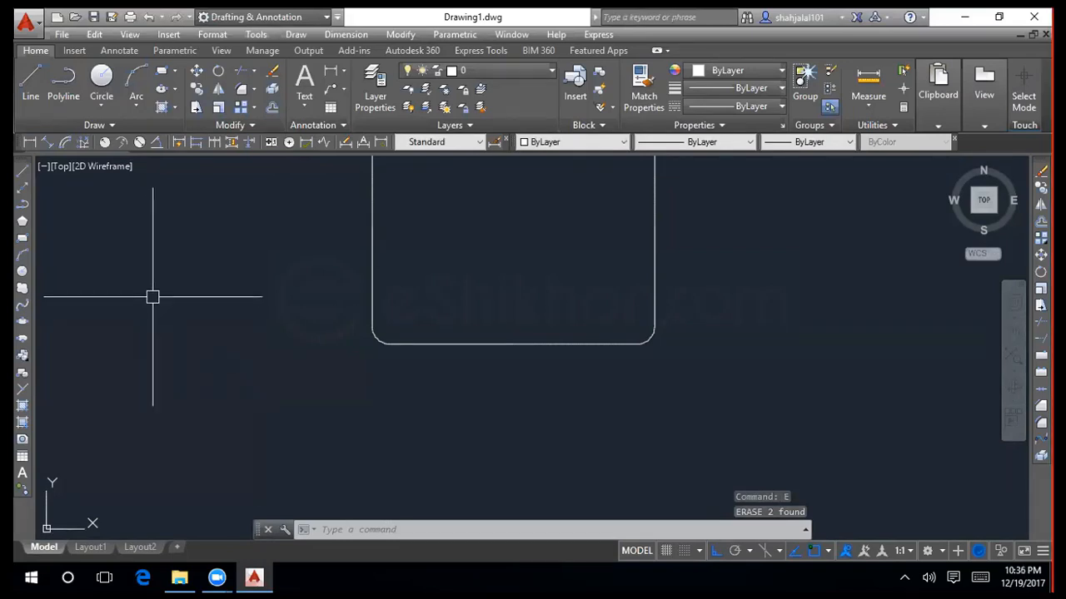
Step: Draw a vertical construction line through the midpoint of the body's bottom edge
{"action": "scroll", "coordinate": [475, 349], "scroll_direction": "up", "scroll_amount": 5}
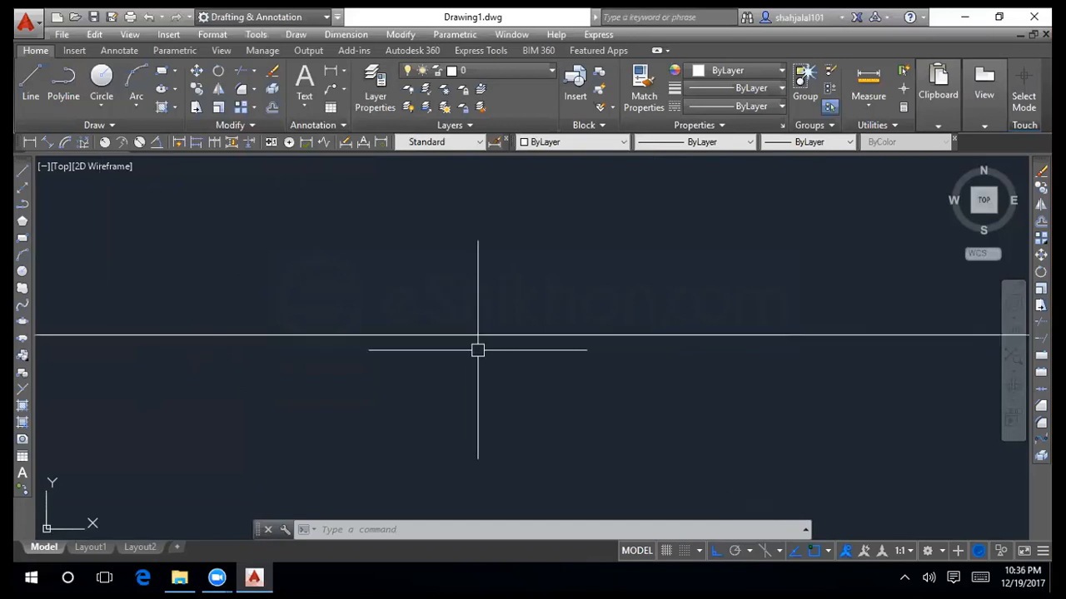
{"action": "scroll", "coordinate": [475, 361], "scroll_direction": "down", "scroll_amount": 5}
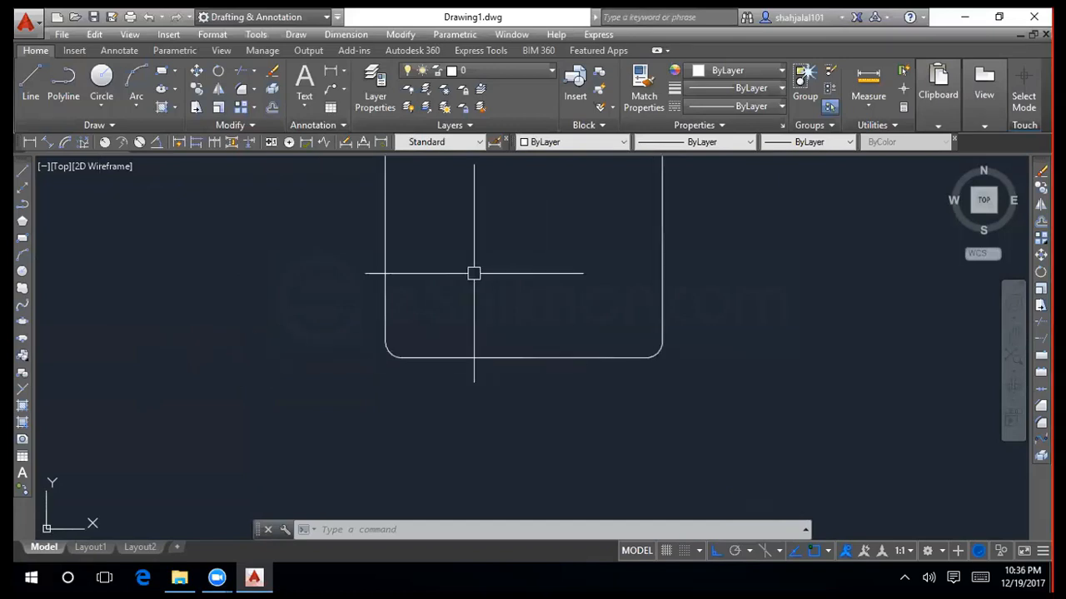
{"action": "left_click", "coordinate": [22, 189]}
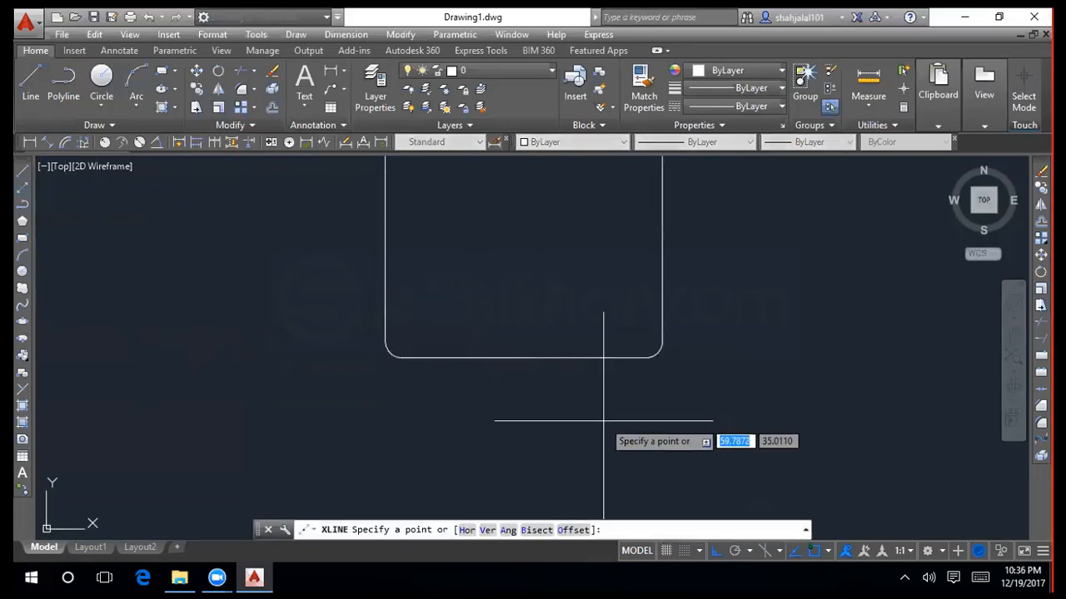
{"action": "left_click", "coordinate": [518, 358]}
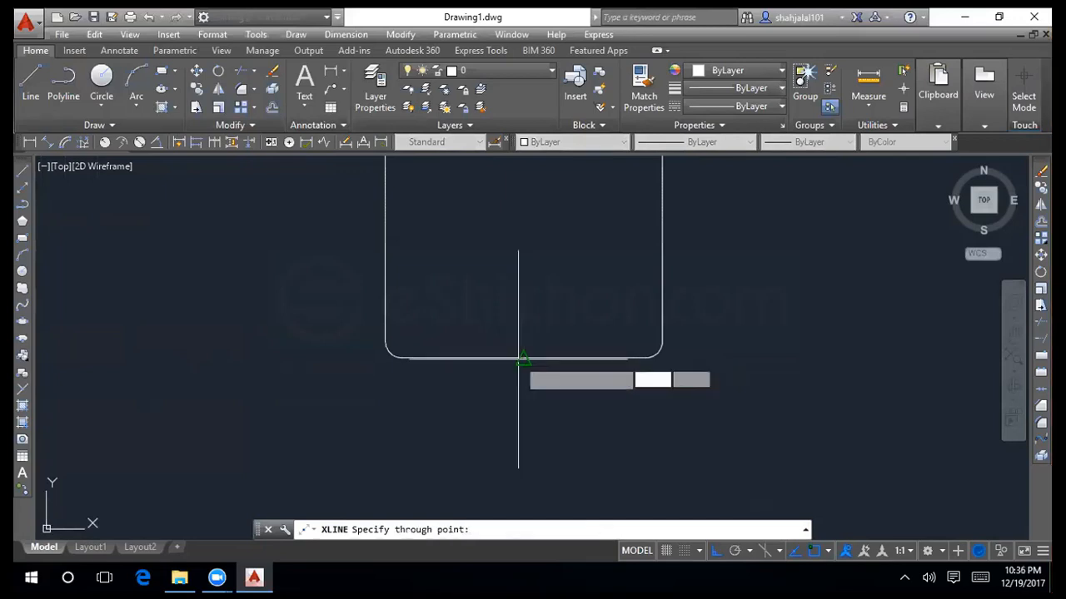
{"action": "left_click", "coordinate": [530, 244]}
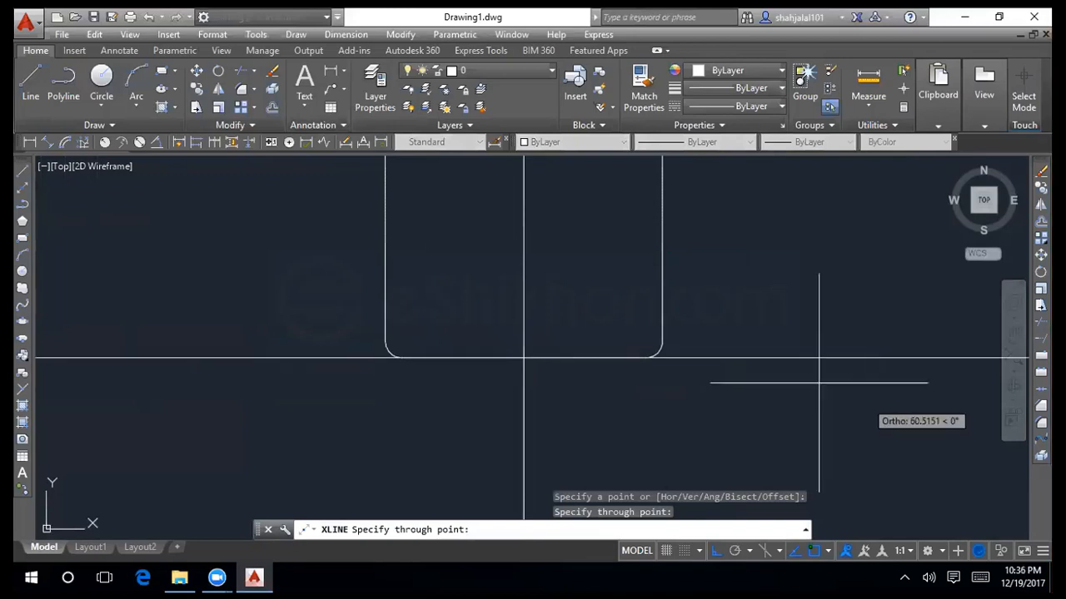
{"action": "key", "text": "Escape"}
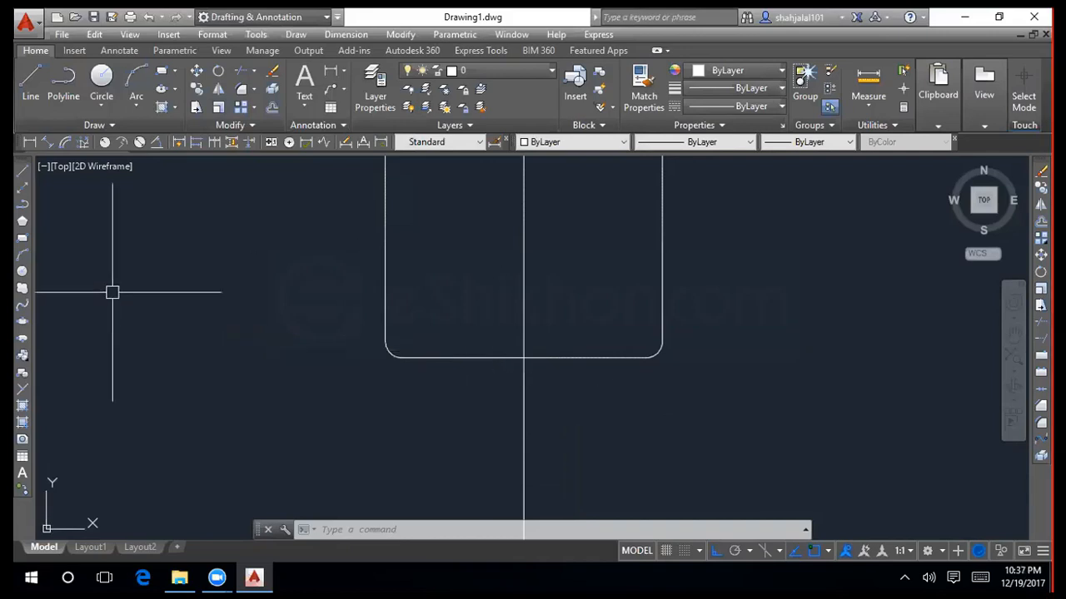
{"action": "left_click", "coordinate": [22, 171]}
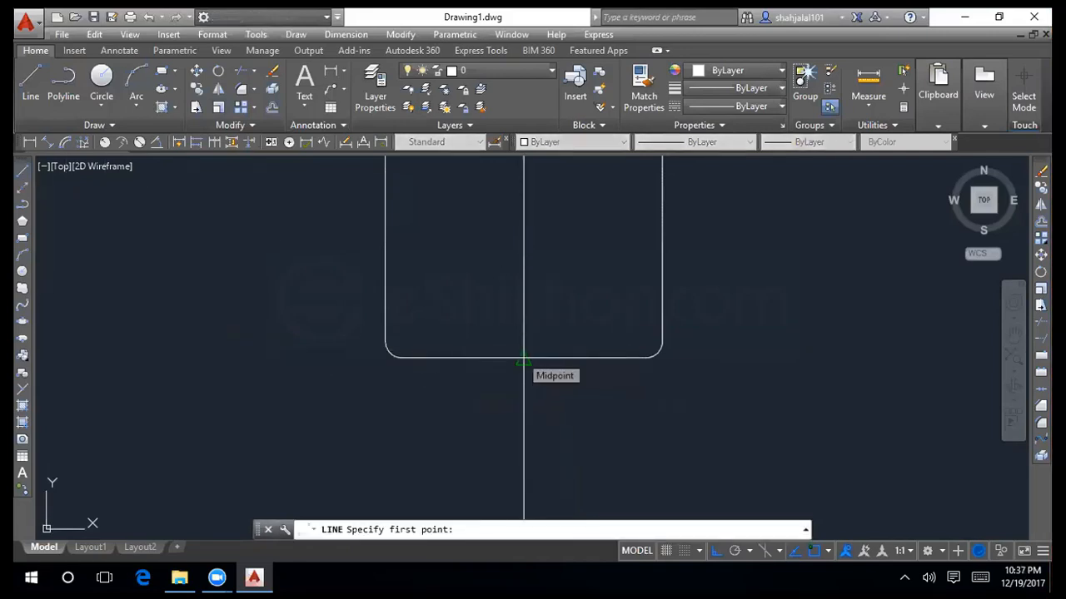
{"action": "left_click", "coordinate": [524, 359]}
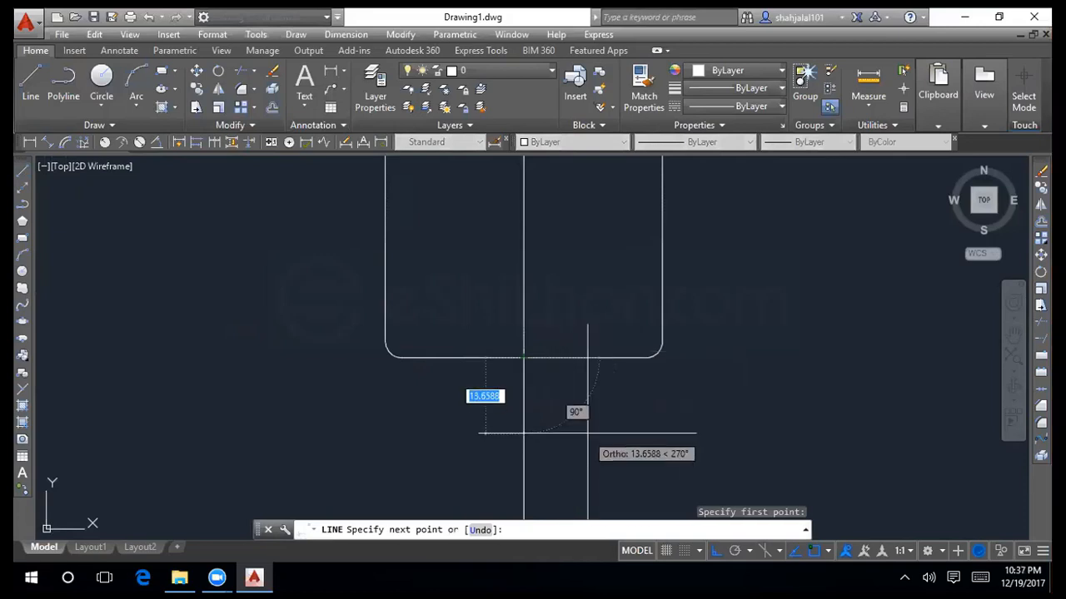
{"action": "key", "text": "Escape"}
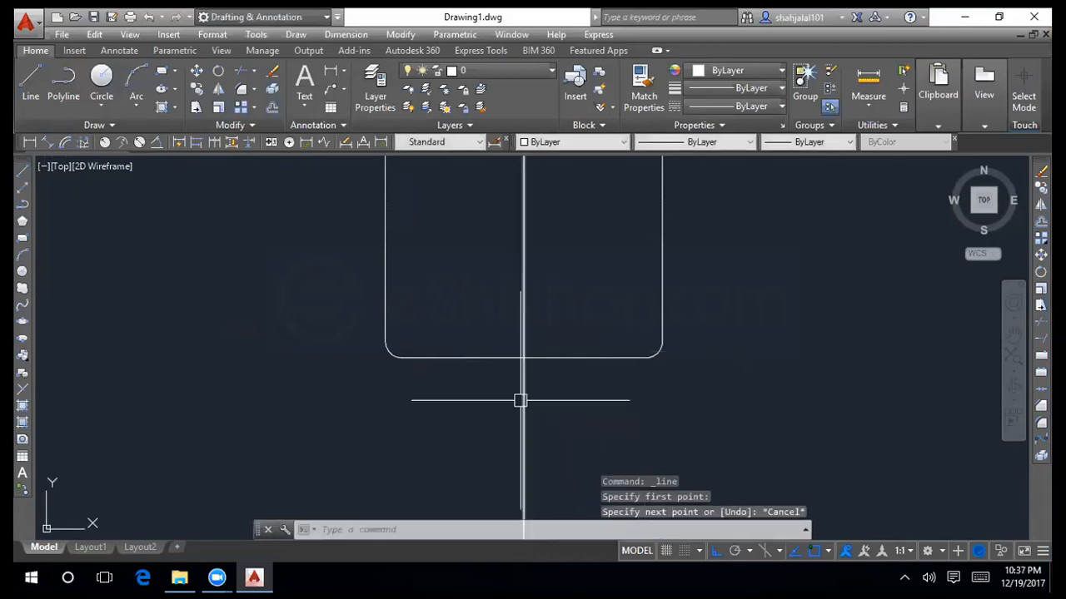
{"action": "left_click", "coordinate": [523, 397]}
{"action": "left_click", "coordinate": [627, 405]}
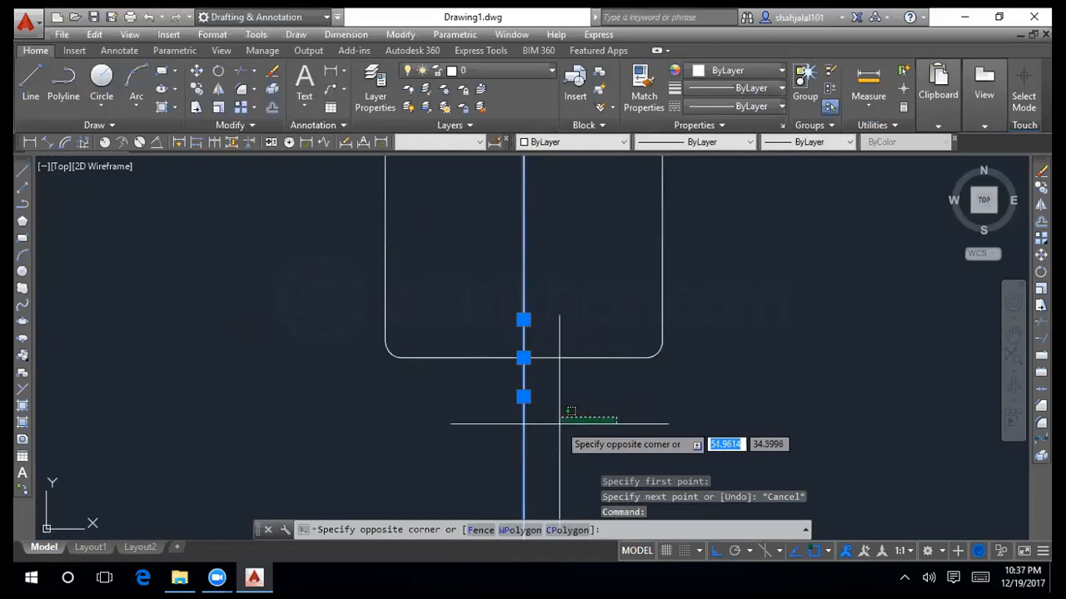
{"action": "key", "text": "Escape"}
{"action": "key", "text": "Escape"}
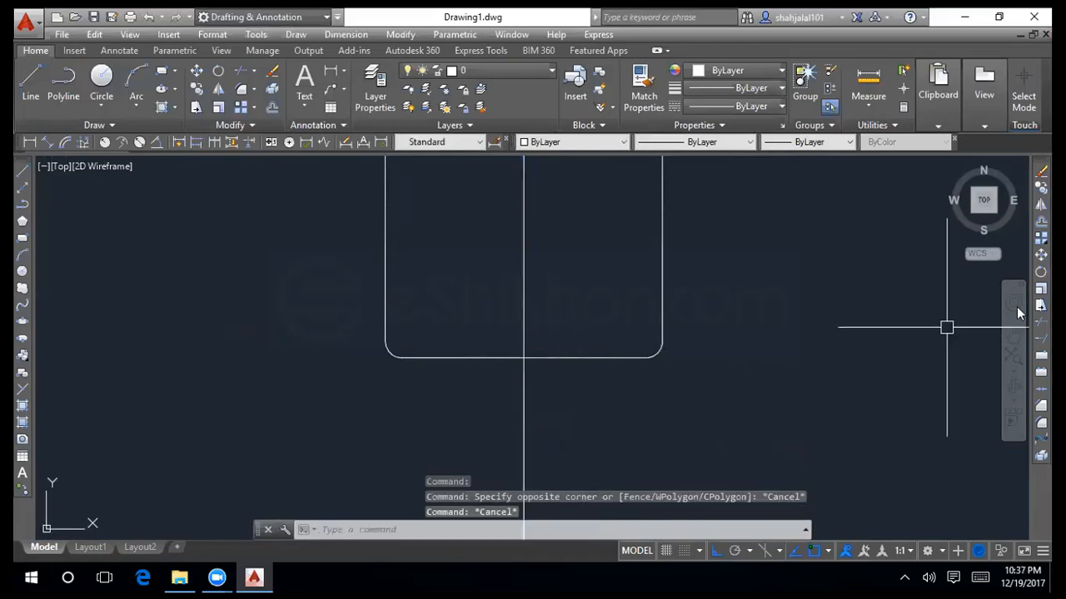
Step: Offset the central vertical construction line by 21 units to both its right and left sides
{"action": "type", "text": "o"}
{"action": "key", "text": "Return"}
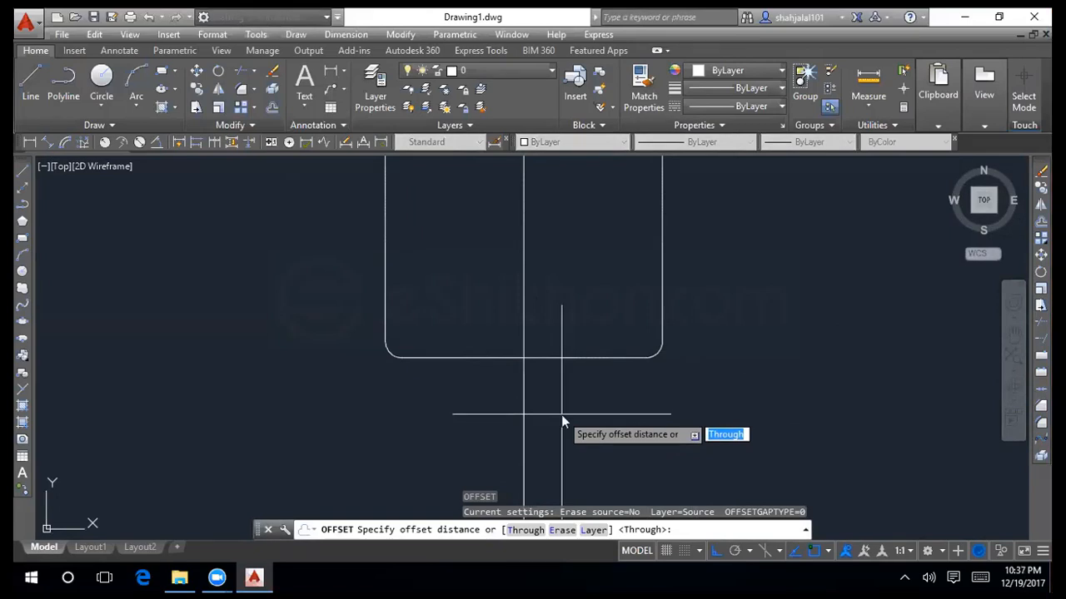
{"action": "type", "text": "21"}
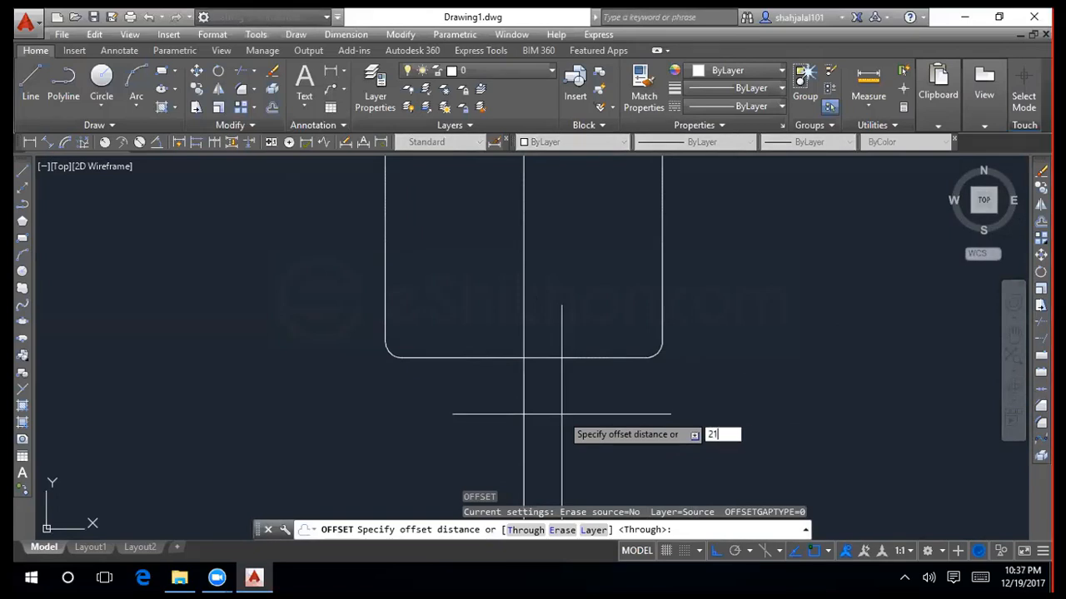
{"action": "key", "text": "Return"}
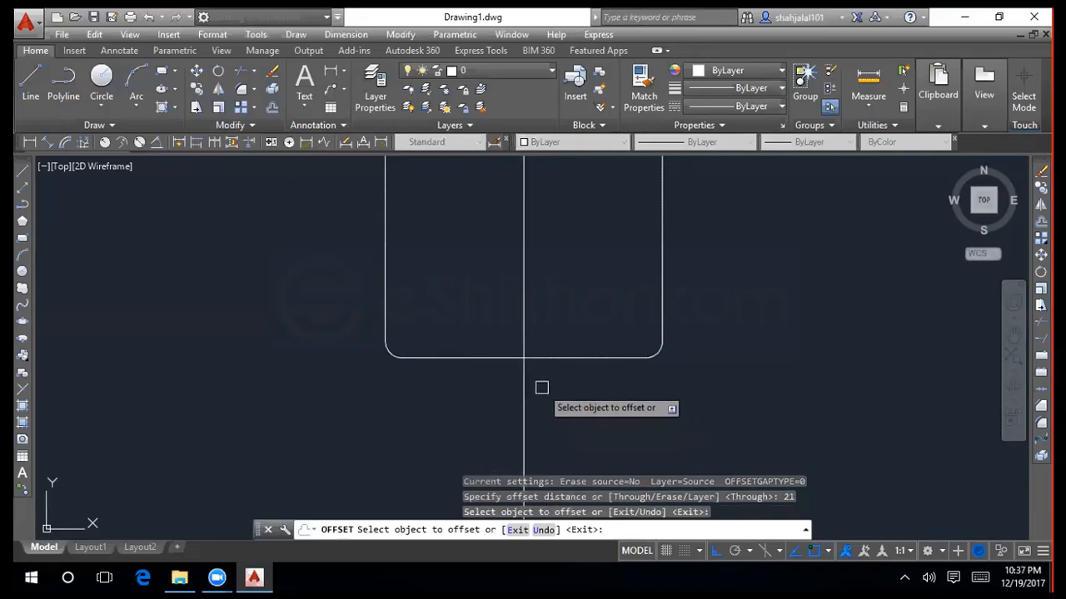
{"action": "left_click", "coordinate": [523, 385]}
{"action": "left_click", "coordinate": [612, 395]}
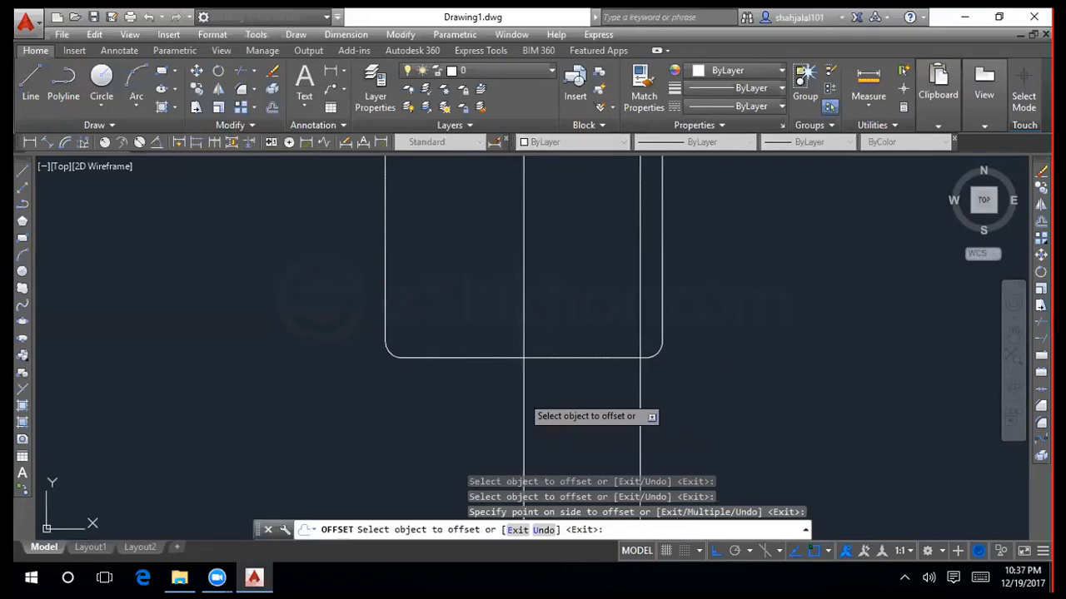
{"action": "left_click", "coordinate": [523, 397]}
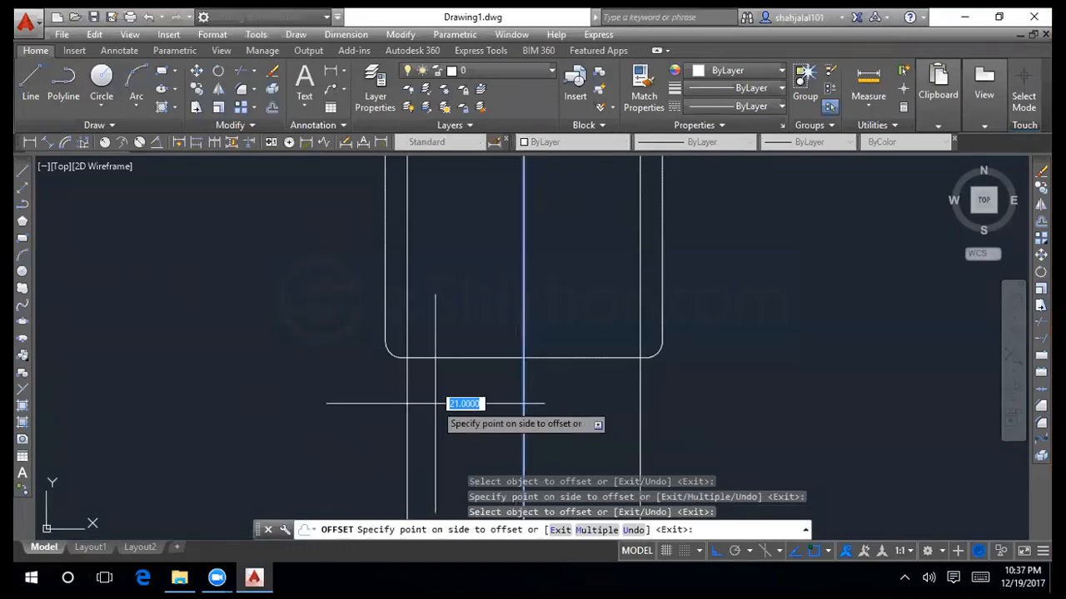
{"action": "left_click", "coordinate": [464, 403]}
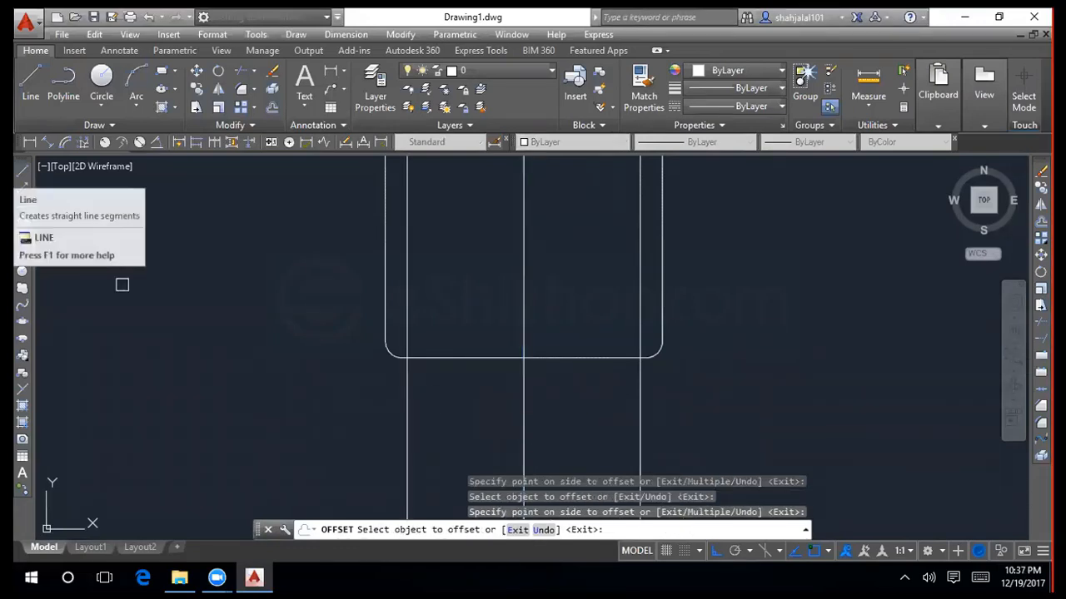
Step: Draw a 19-unit vertical line downward from where the right construction line crosses the rounded body's bottom edge
{"action": "left_click", "coordinate": [23, 171]}
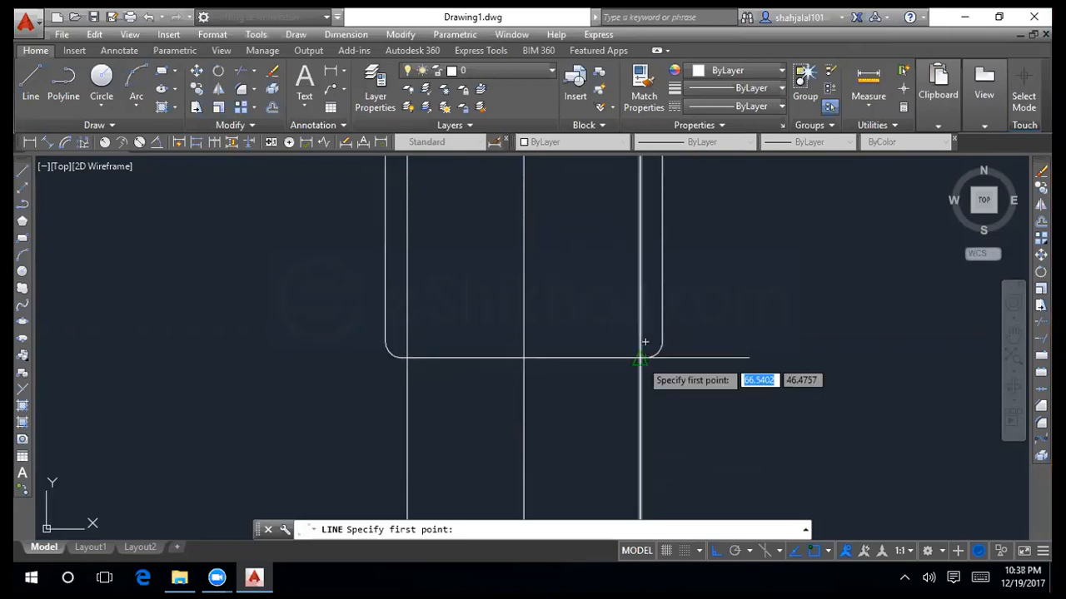
{"action": "left_click", "coordinate": [639, 358]}
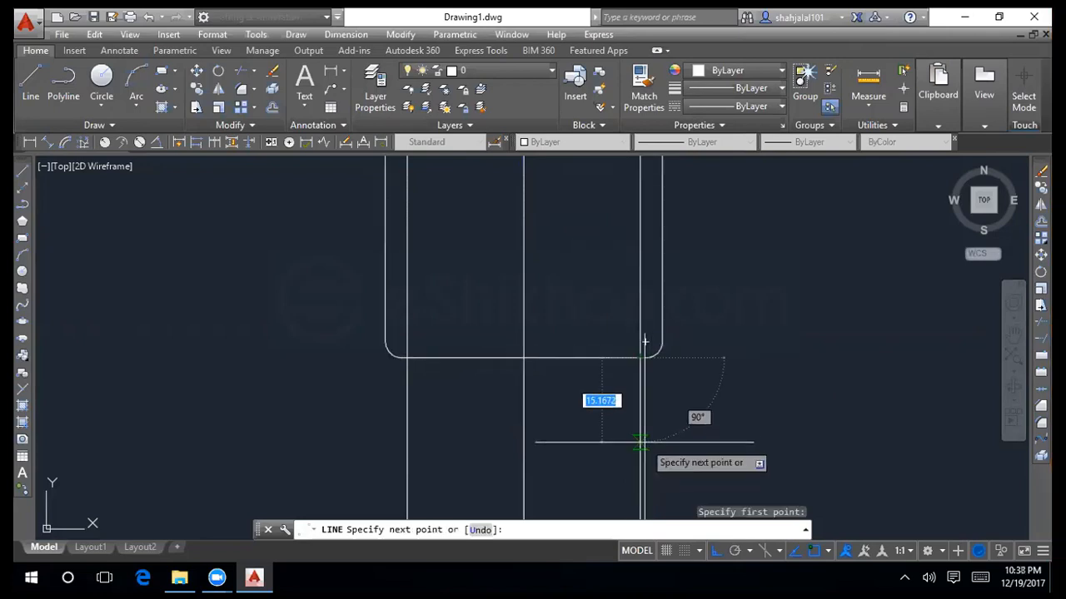
{"action": "type", "text": "18"}
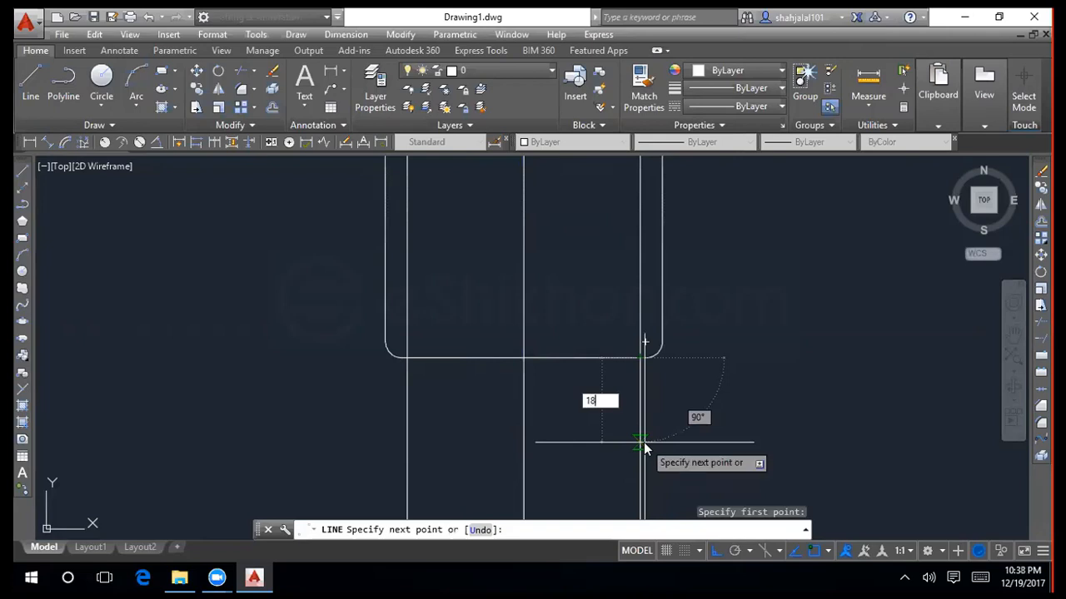
{"action": "key", "text": "BackSpace"}
{"action": "type", "text": "9"}
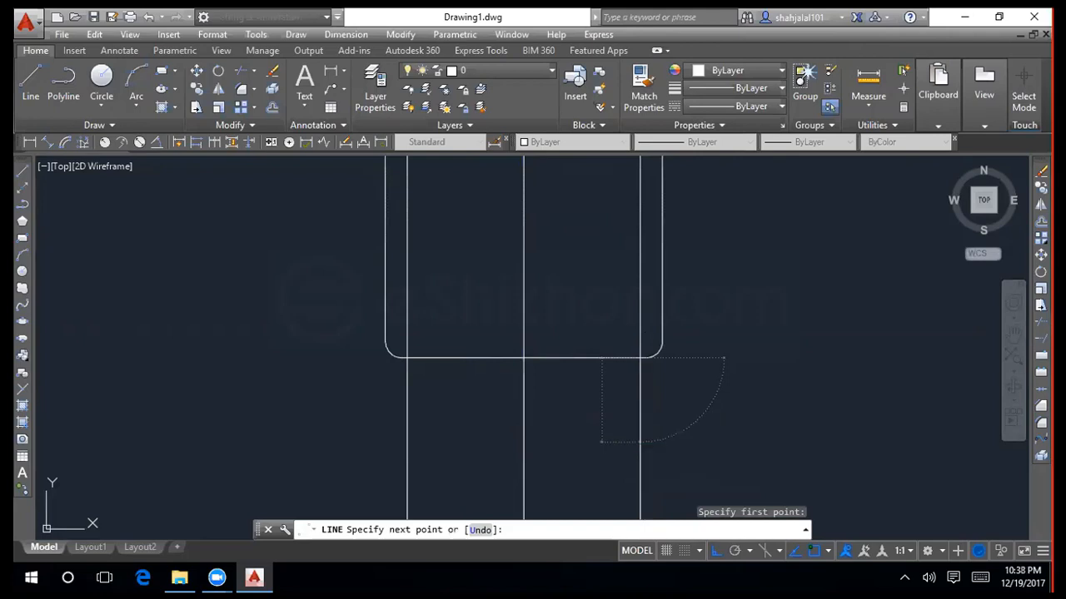
{"action": "key", "text": "Return"}
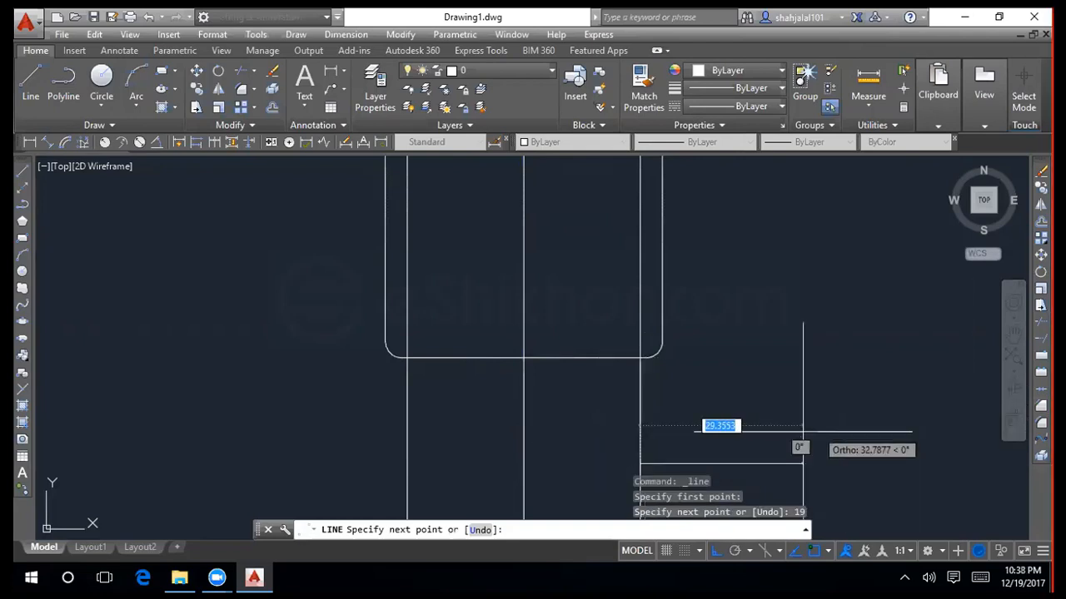
{"action": "key", "text": "Return"}
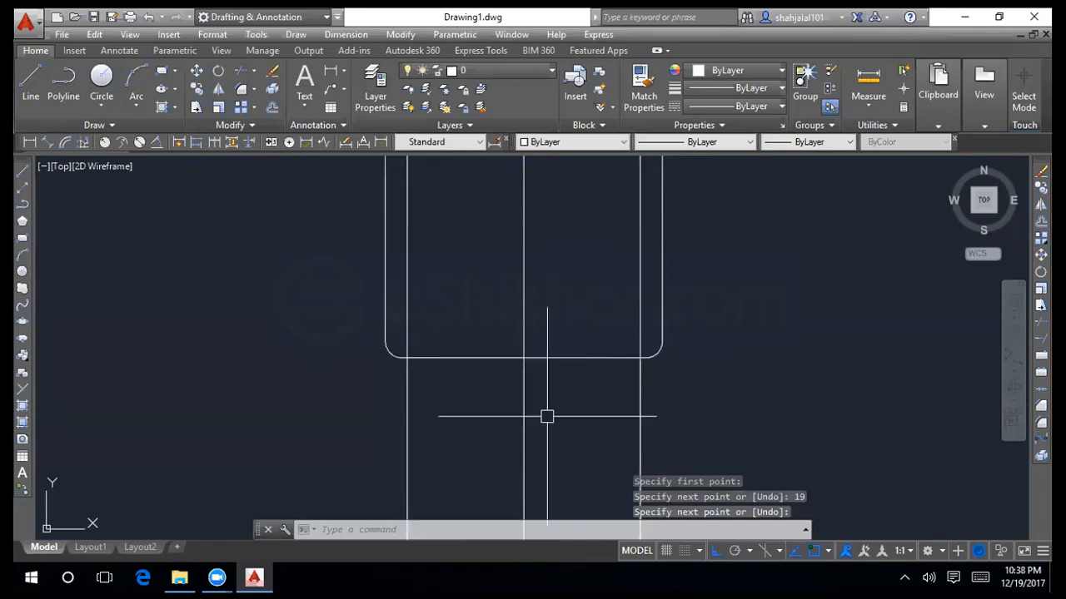
Step: Erase the three vertical construction lines running through the rounded body
{"action": "left_click", "coordinate": [638, 429]}
{"action": "left_click", "coordinate": [522, 321]}
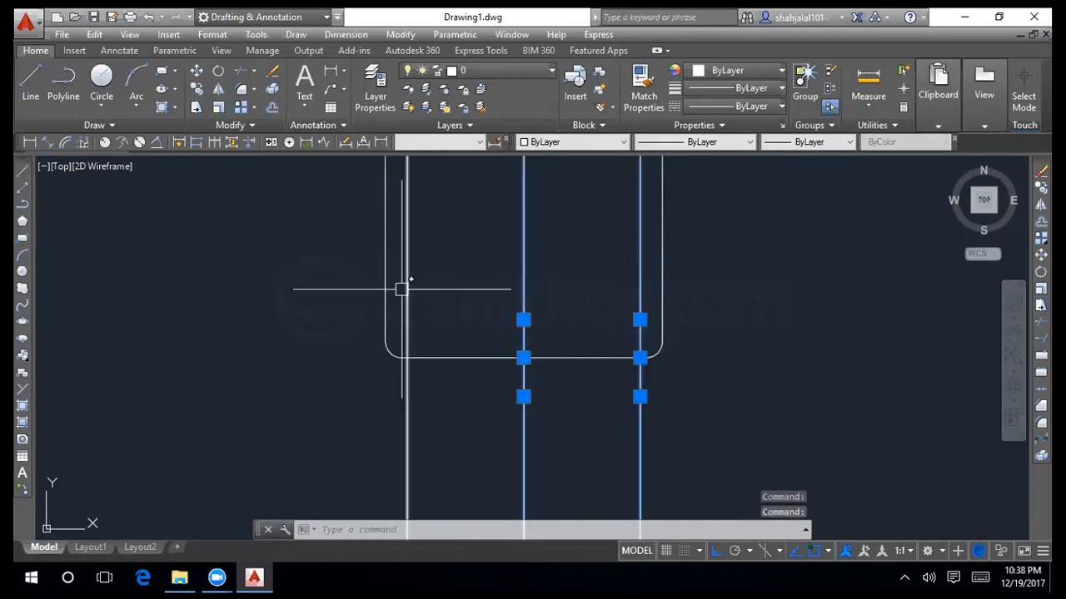
{"action": "left_click", "coordinate": [401, 289]}
{"action": "key", "text": "Delete"}
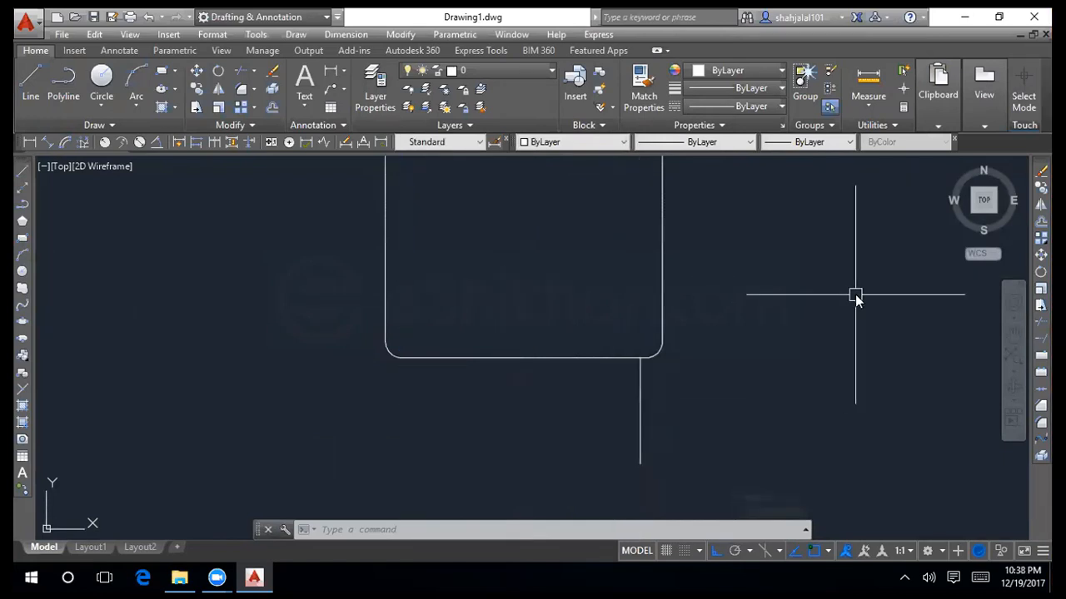
Step: Offset the short vertical line below the body by 42 units to its left
{"action": "type", "text": "O"}
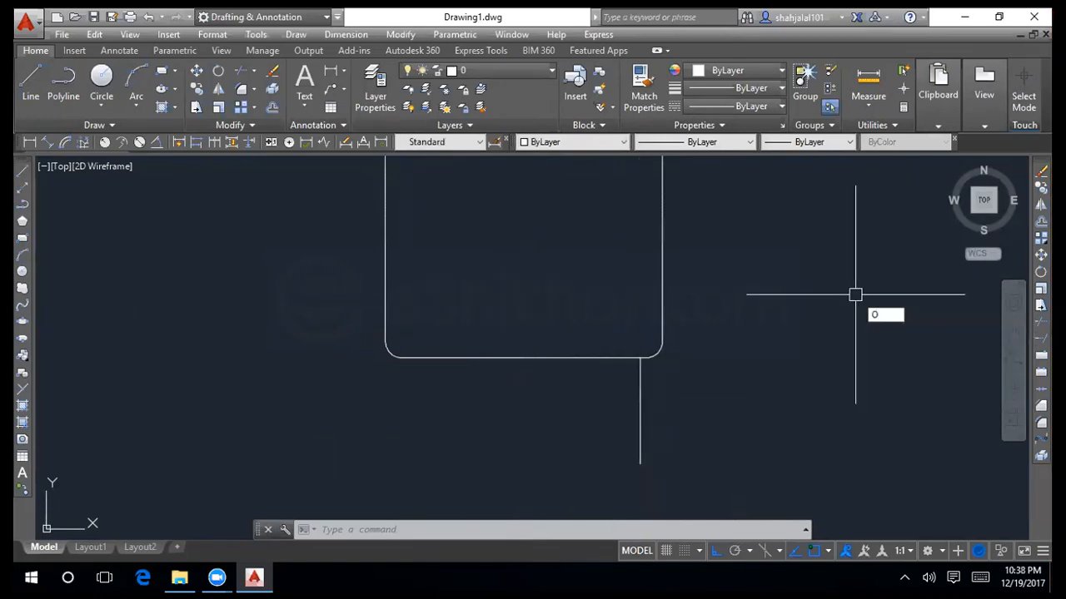
{"action": "key", "text": "Return"}
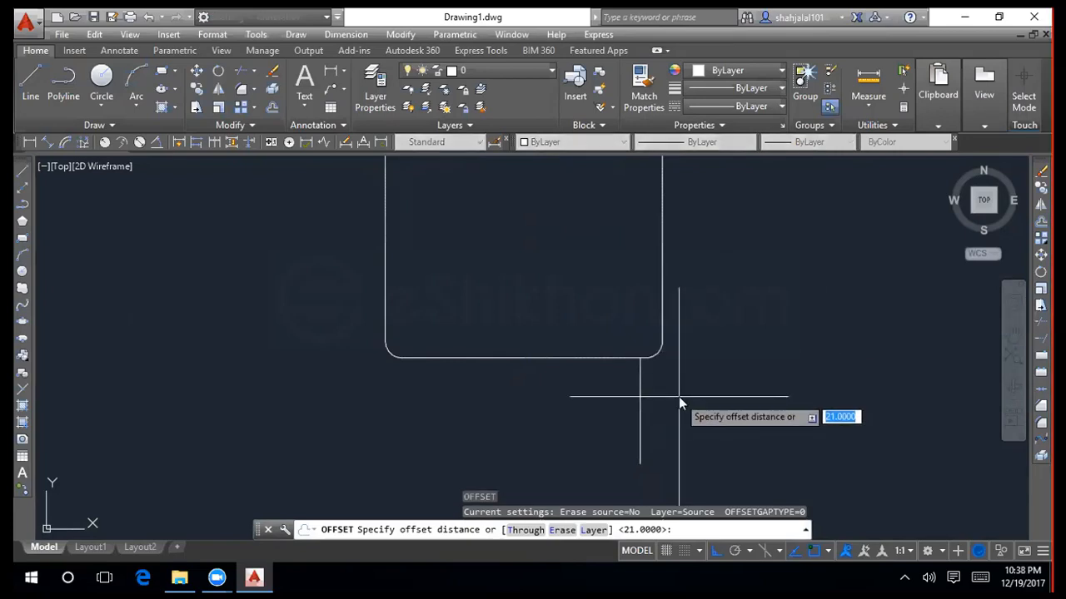
{"action": "type", "text": "42"}
{"action": "key", "text": "Return"}
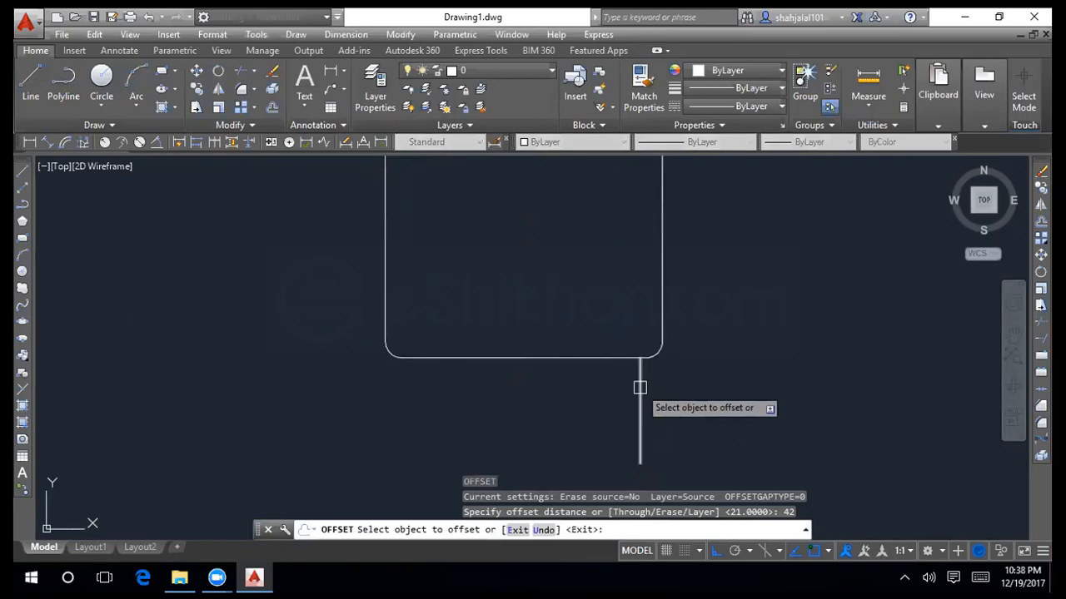
{"action": "left_click", "coordinate": [638, 386]}
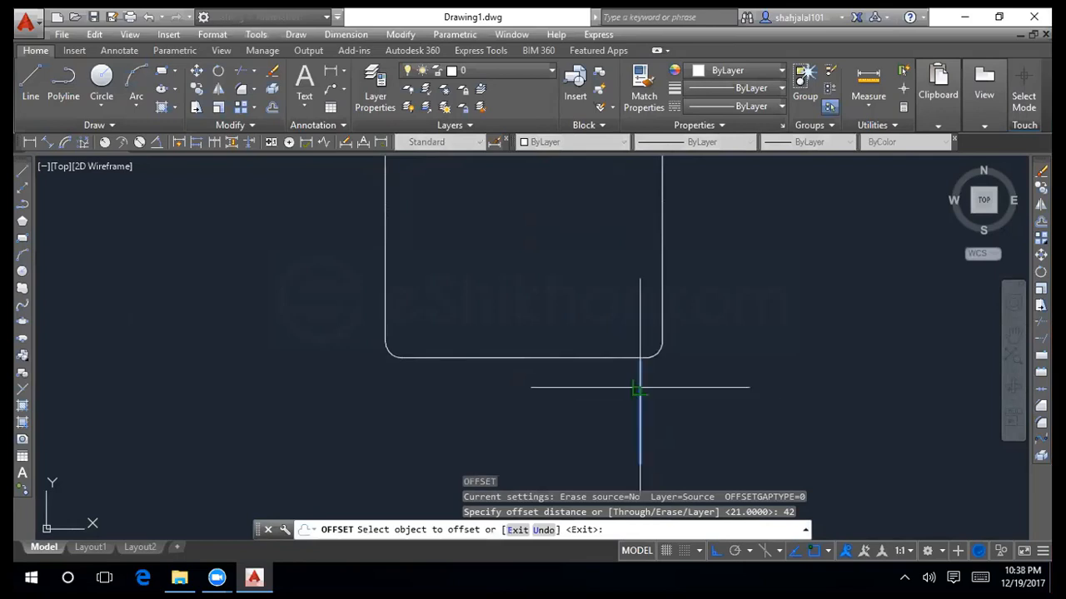
{"action": "left_click", "coordinate": [423, 434]}
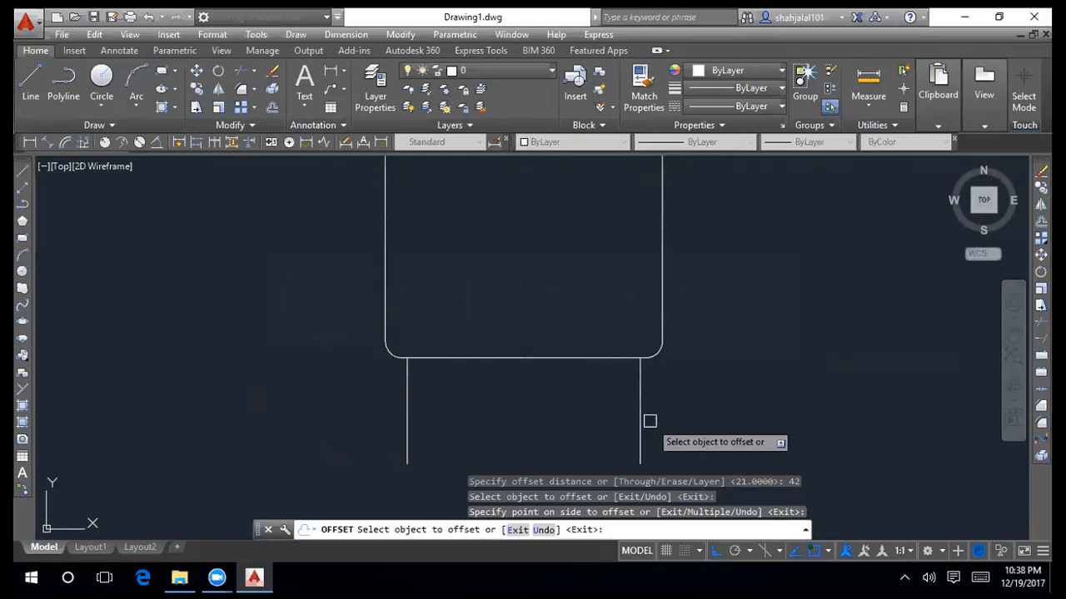
{"action": "key", "text": "Escape"}
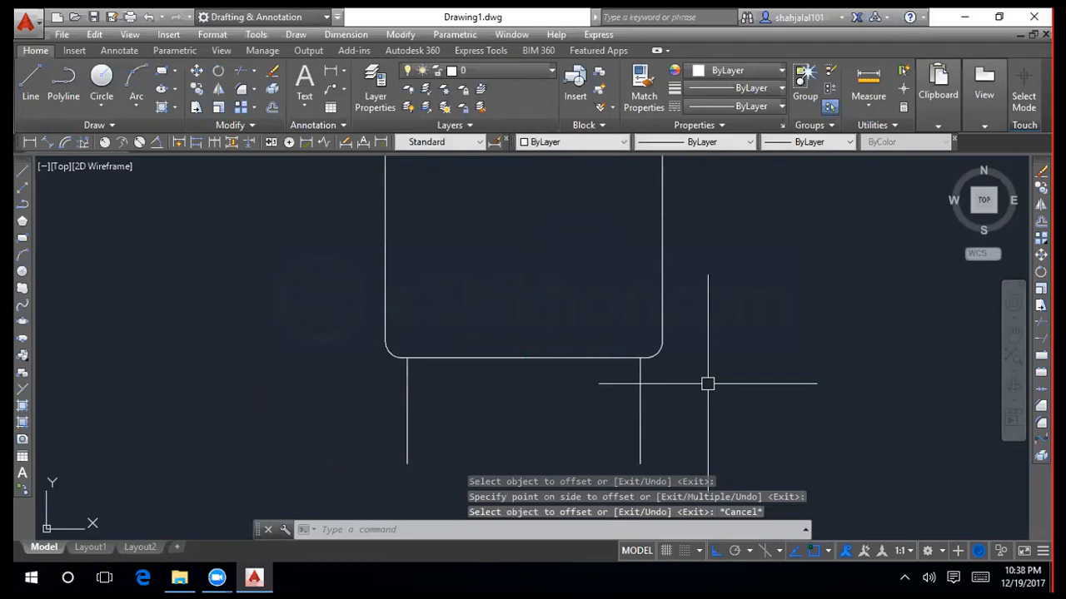
Step: Offset the two short vertical lines below the body outward by 20 units, one to each side
{"action": "type", "text": "o"}
{"action": "key", "text": "Return"}
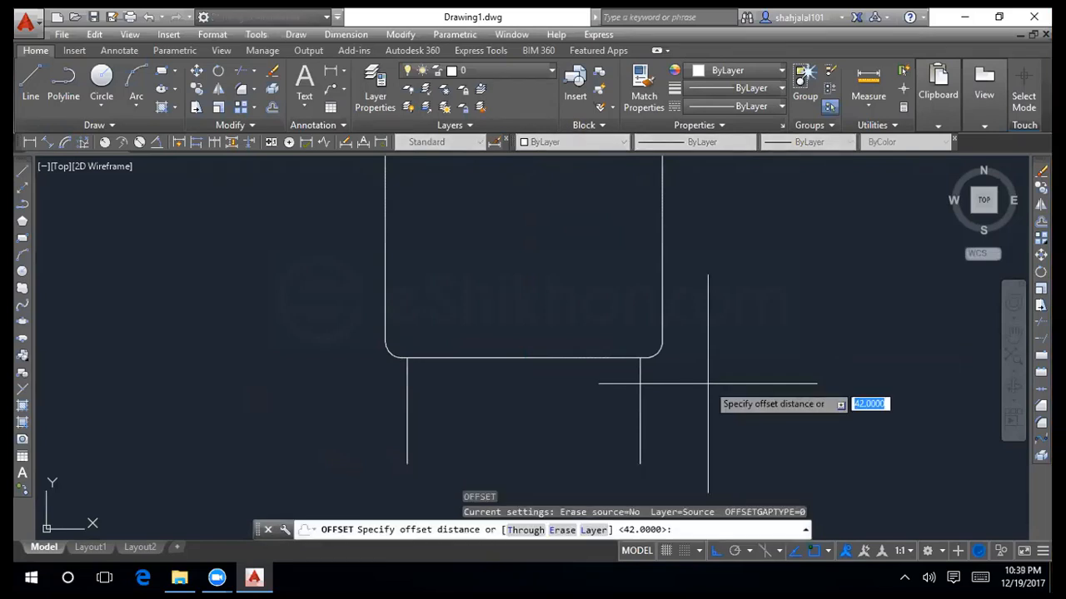
{"action": "type", "text": "20"}
{"action": "key", "text": "Return"}
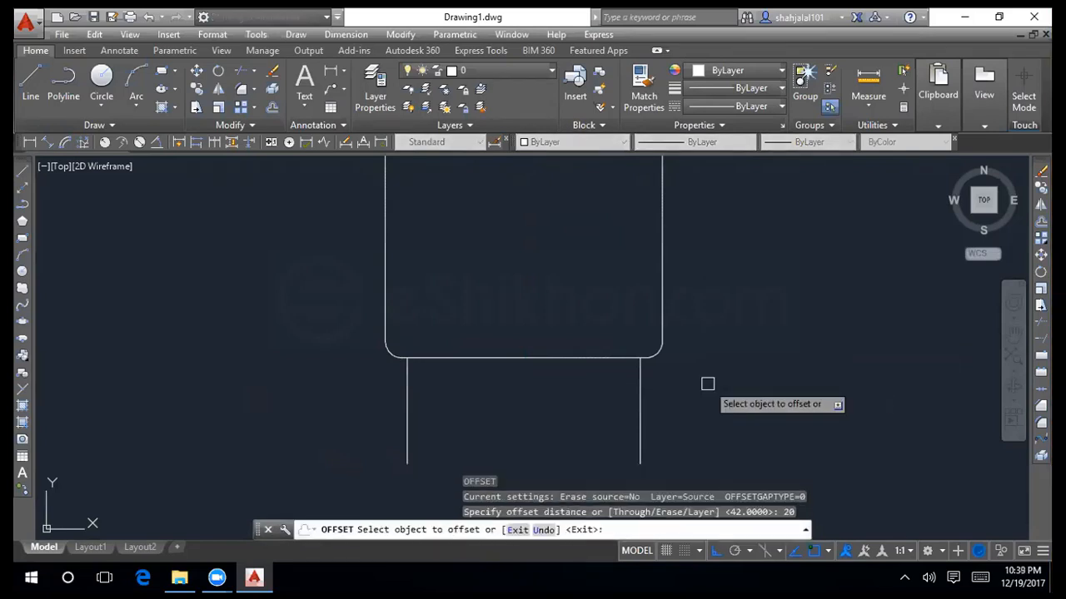
{"action": "left_click", "coordinate": [638, 408]}
{"action": "left_click", "coordinate": [749, 393]}
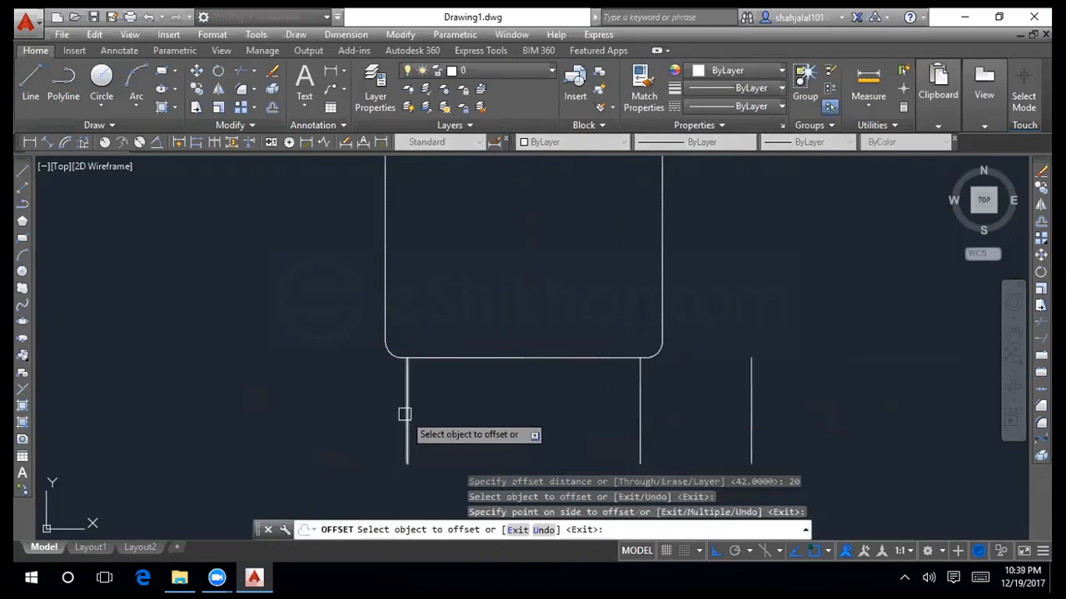
{"action": "left_click", "coordinate": [407, 416]}
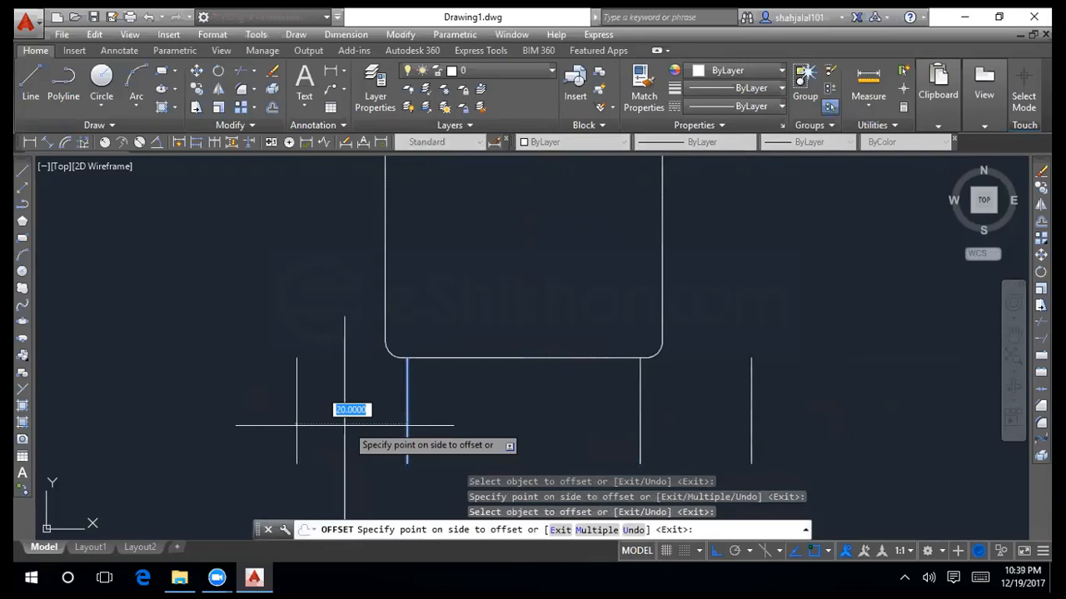
{"action": "left_click", "coordinate": [345, 424]}
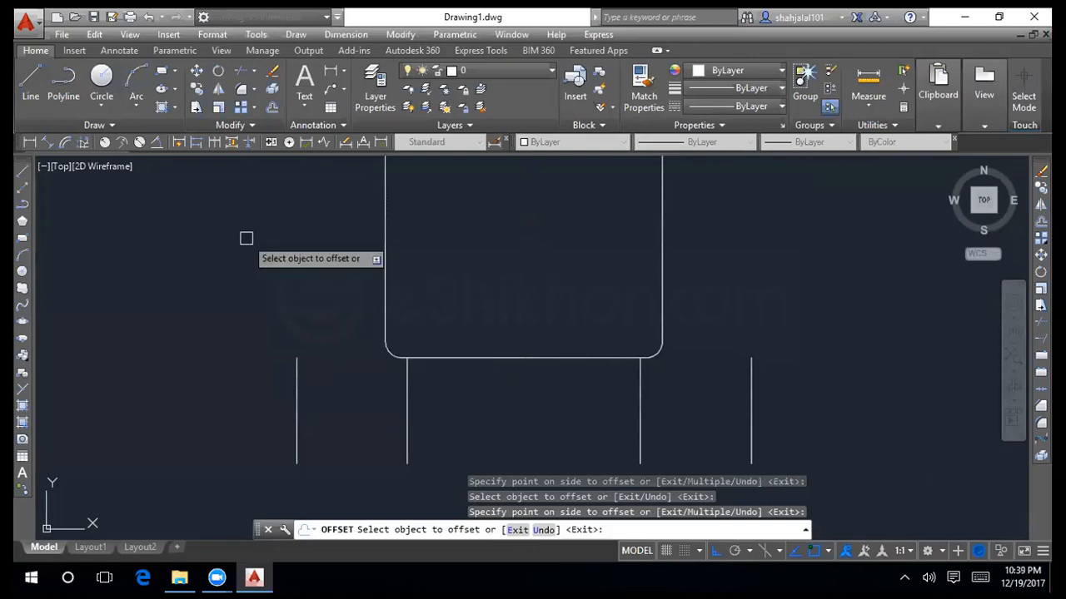
{"action": "key", "text": "Escape"}
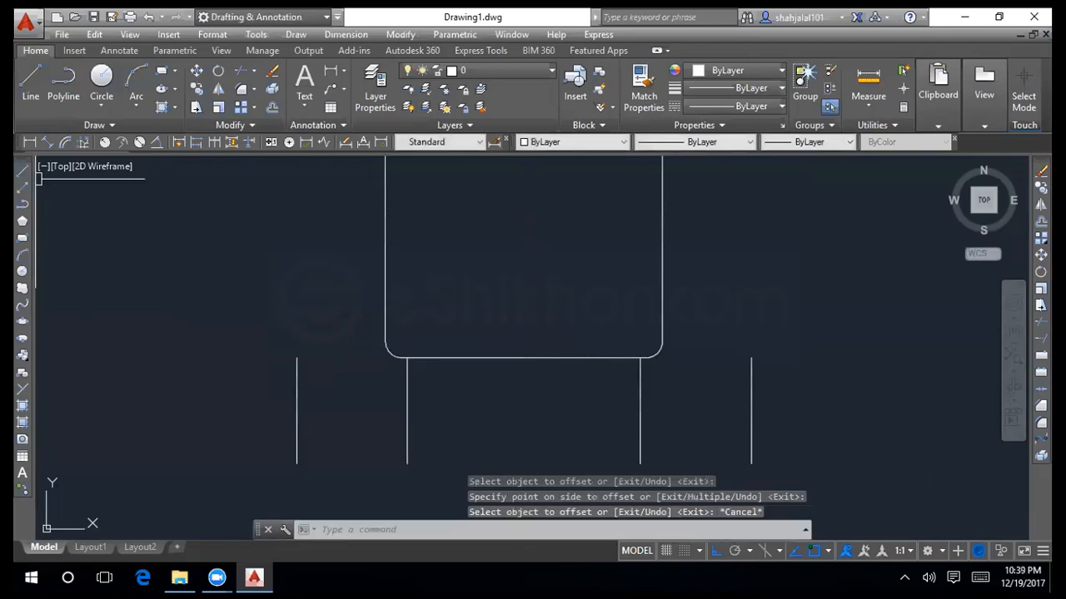
Step: Draw a 56-unit vertical line upward from the upper end of the outermost left line
{"action": "type", "text": "l"}
{"action": "key", "text": "Return"}
{"action": "left_click", "coordinate": [296, 358]}
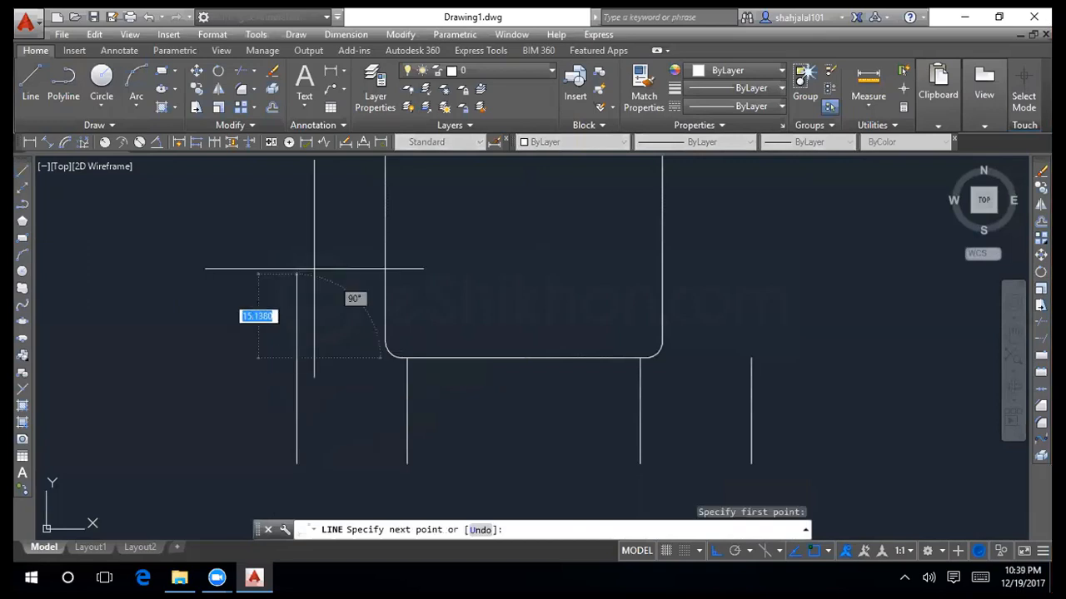
{"action": "type", "text": "56"}
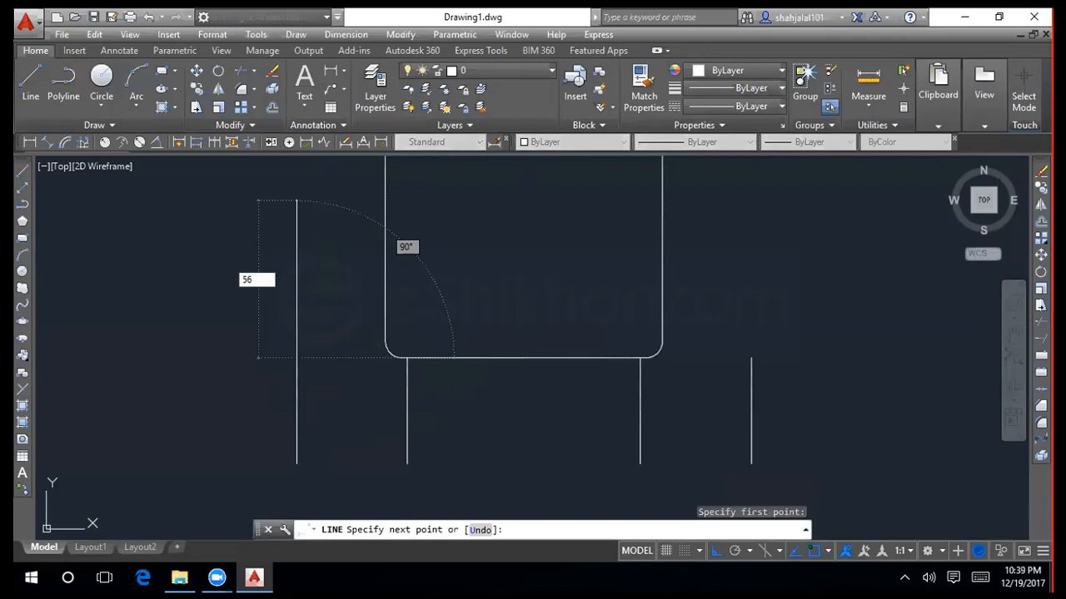
{"action": "key", "text": "Return"}
{"action": "key", "text": "Return"}
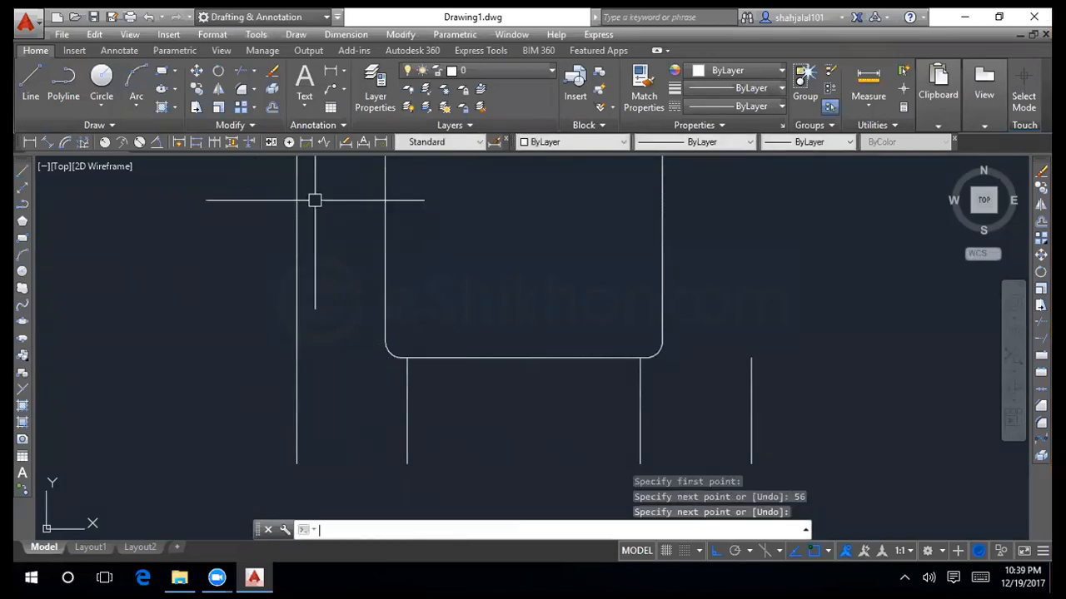
Step: Regenerate the drawing with REGEN
{"action": "left_click", "coordinate": [1016, 344]}
{"action": "scroll", "coordinate": [508, 288], "scroll_direction": "down", "scroll_amount": 2}
{"action": "scroll", "coordinate": [508, 287], "scroll_direction": "up", "scroll_amount": 3}
{"action": "key", "text": "Escape"}
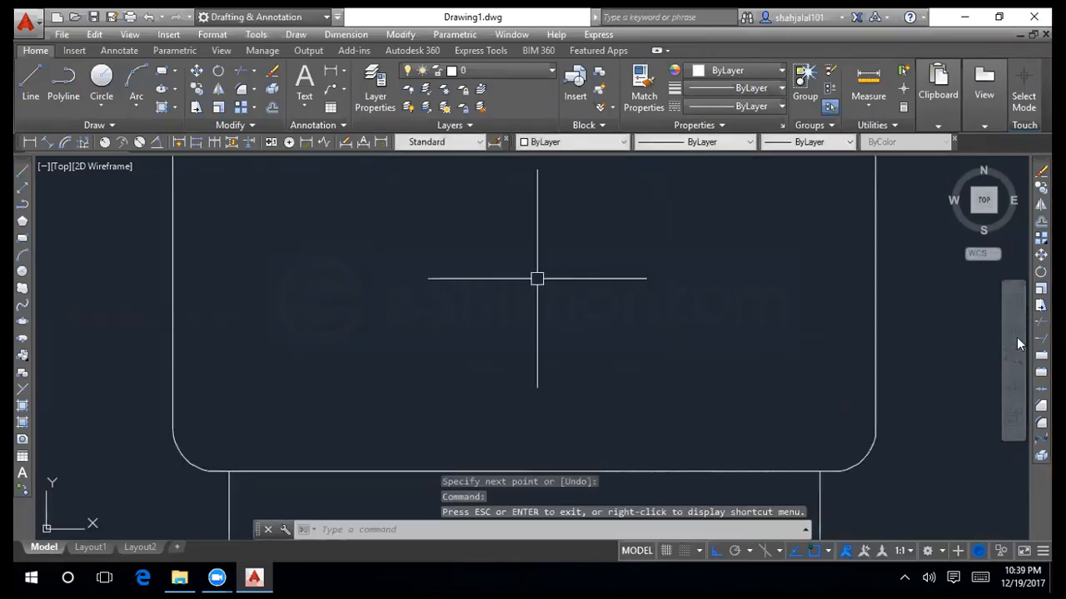
{"action": "type", "text": "re"}
{"action": "key", "text": "Return"}
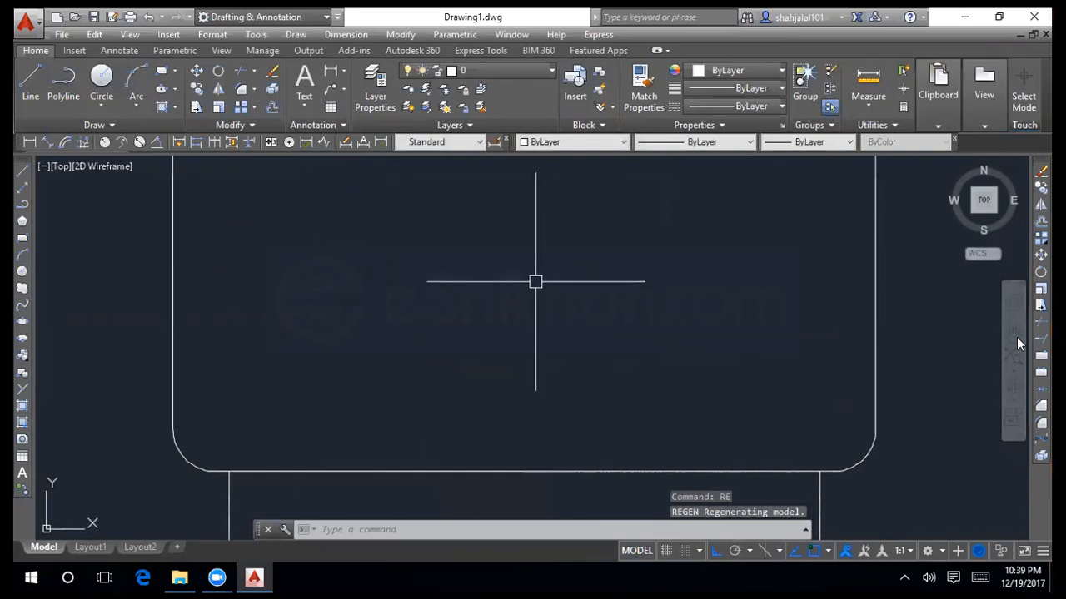
{"action": "scroll", "coordinate": [790, 311], "scroll_direction": "down", "scroll_amount": 4}
{"action": "middle_click_drag", "start_coordinate": [505, 308], "coordinate": [503, 295]}
{"action": "scroll", "coordinate": [507, 283], "scroll_direction": "up", "scroll_amount": 2}
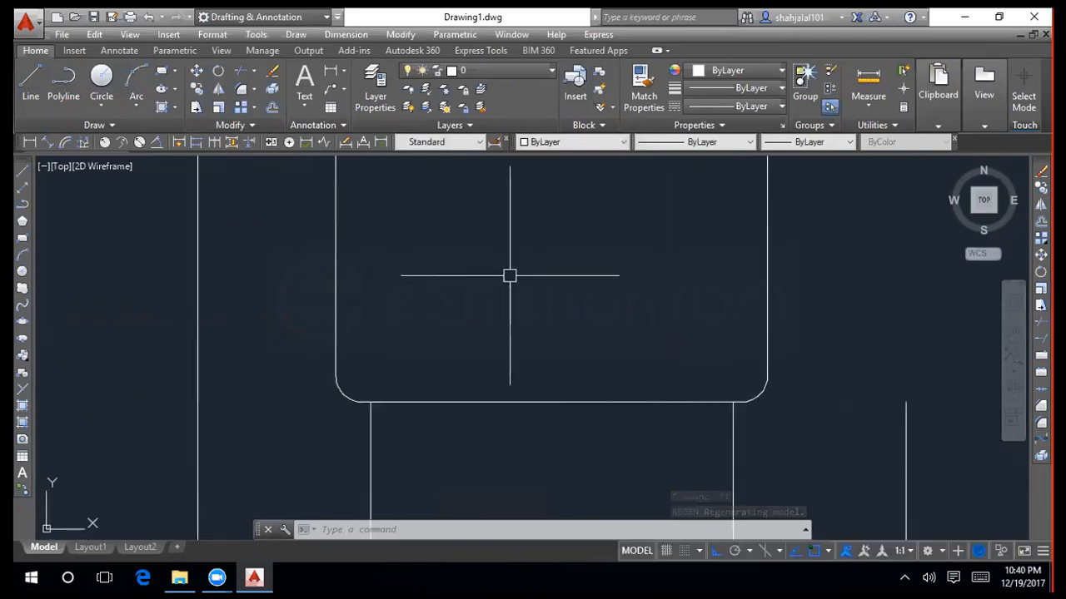
{"action": "scroll", "coordinate": [510, 276], "scroll_direction": "up", "scroll_amount": 3}
{"action": "scroll", "coordinate": [510, 275], "scroll_direction": "down", "scroll_amount": 3}
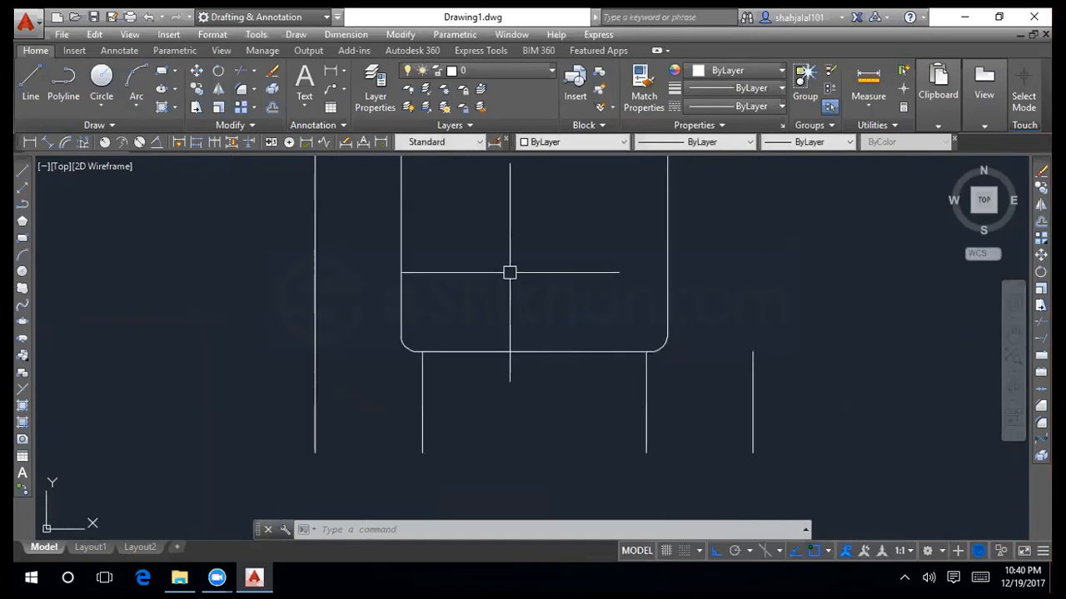
{"action": "scroll", "coordinate": [509, 273], "scroll_direction": "down", "scroll_amount": 4}
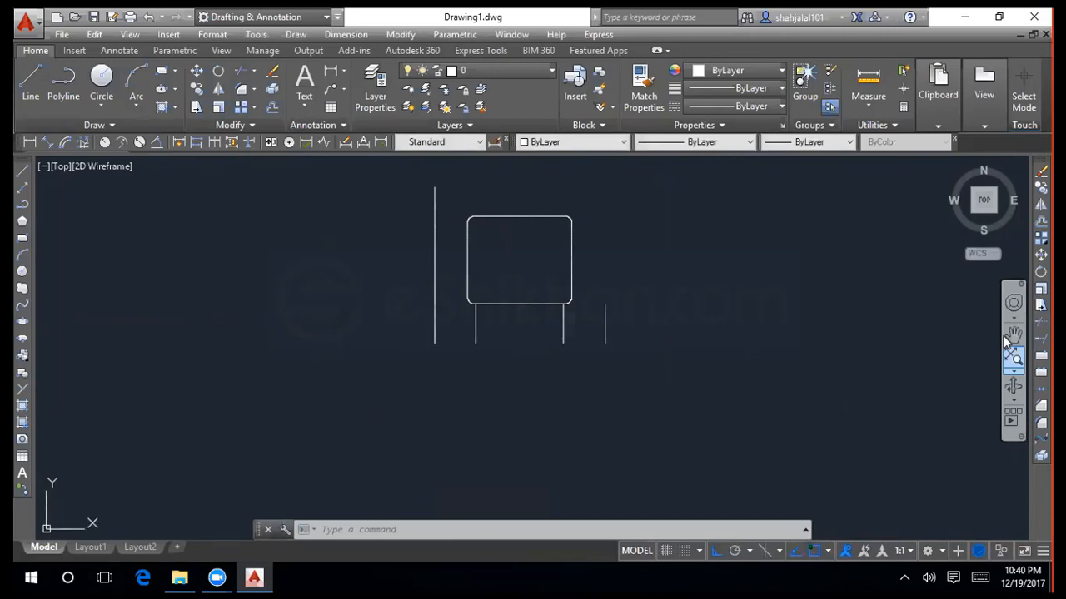
Step: From the upper end of the long left line, draw a line 20 units to the right and continue it 25 units upward
{"action": "left_click", "coordinate": [1013, 334]}
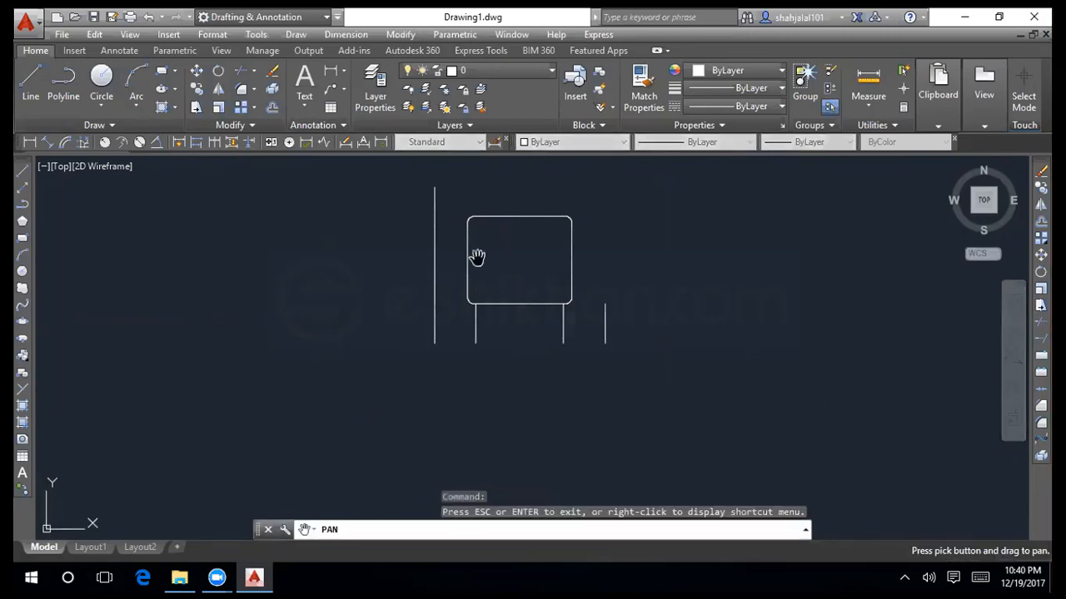
{"action": "left_click_drag", "start_coordinate": [477, 256], "coordinate": [471, 348]}
{"action": "scroll", "coordinate": [474, 345], "scroll_direction": "up", "scroll_amount": 2}
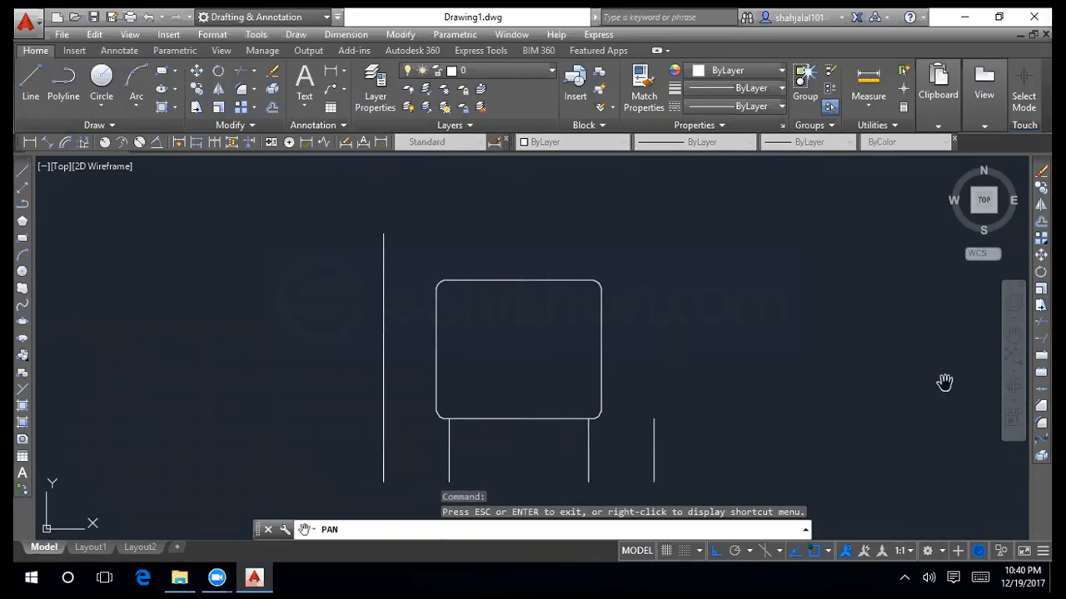
{"action": "key", "text": "Escape"}
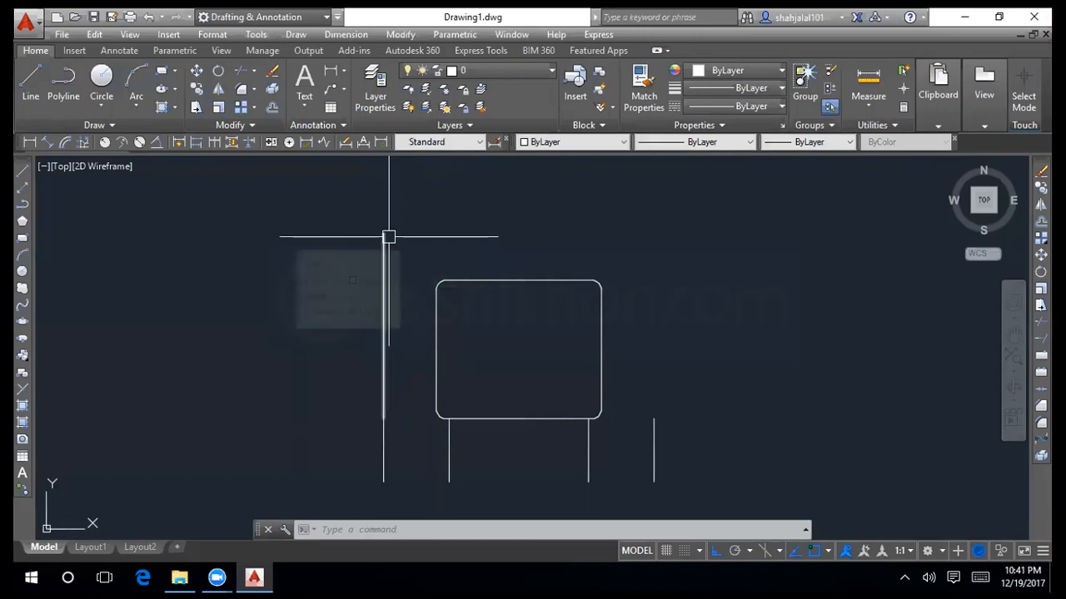
{"action": "left_click", "coordinate": [22, 171]}
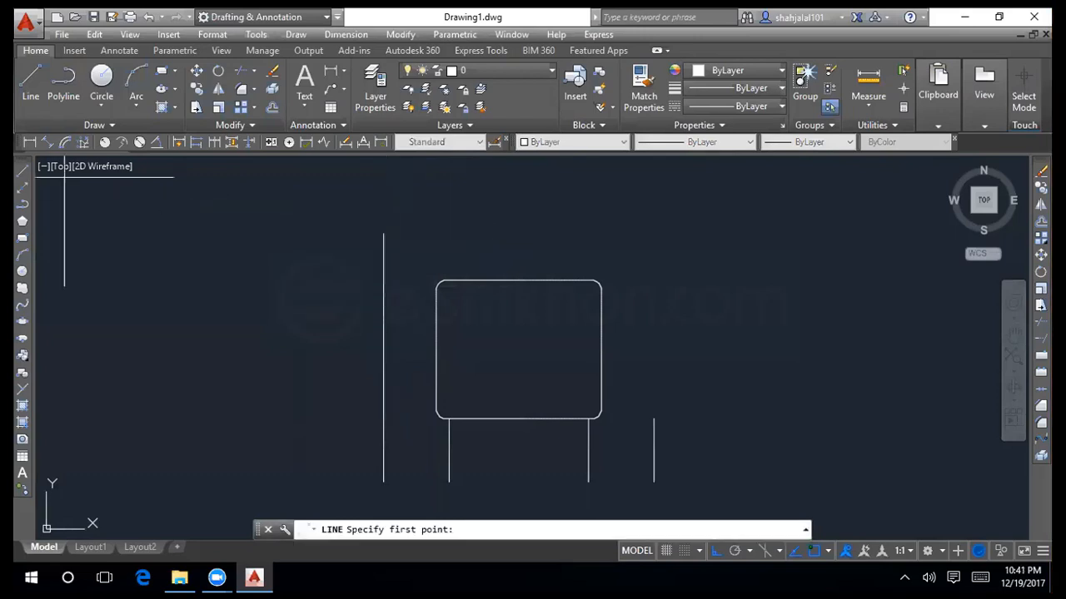
{"action": "left_click", "coordinate": [384, 234]}
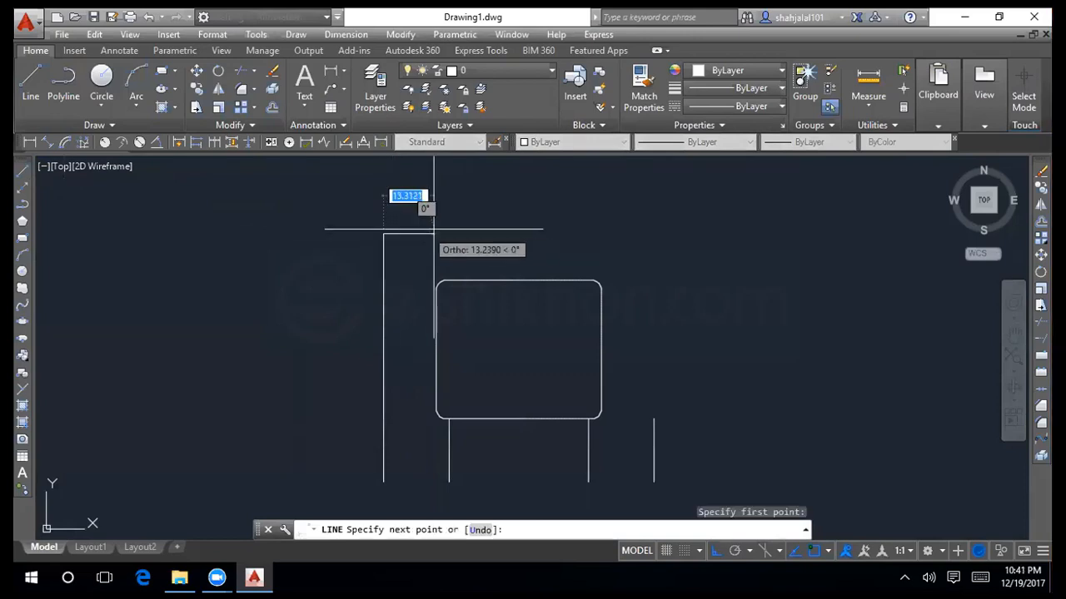
{"action": "type", "text": "20"}
{"action": "key", "text": "Return"}
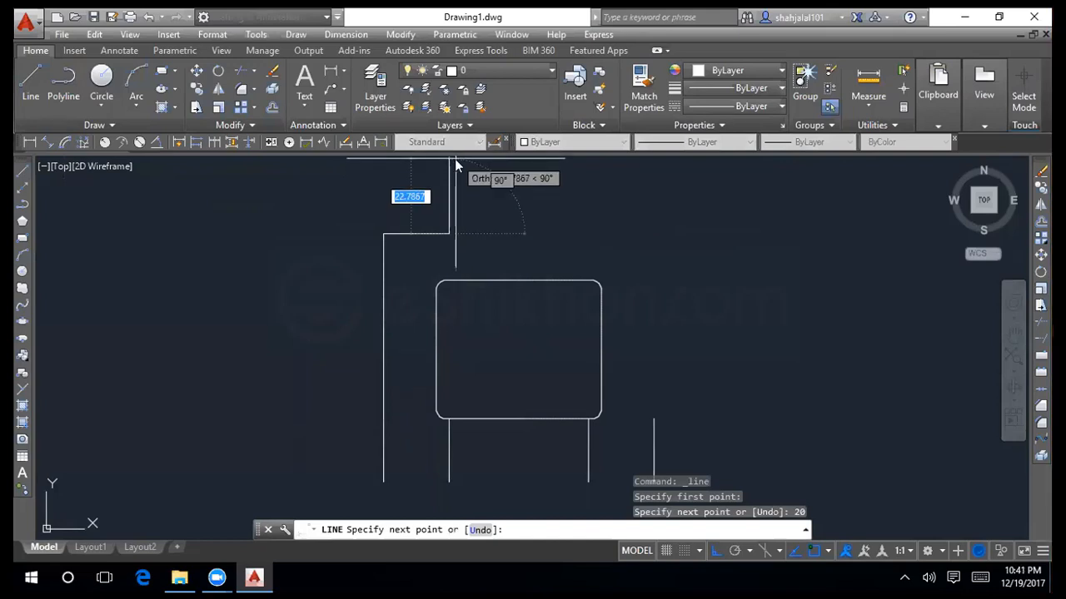
{"action": "type", "text": "25"}
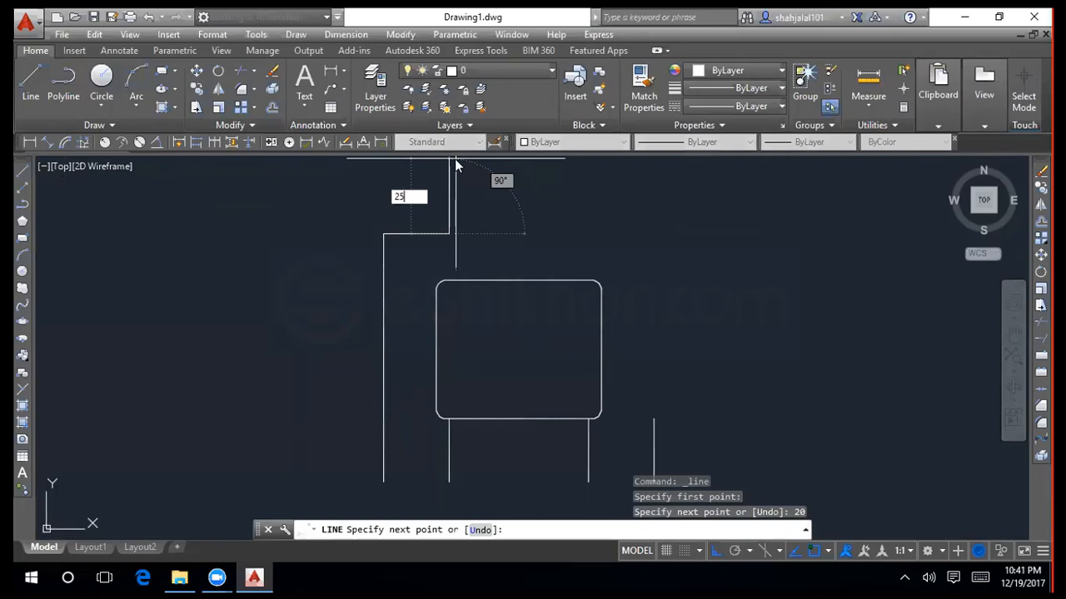